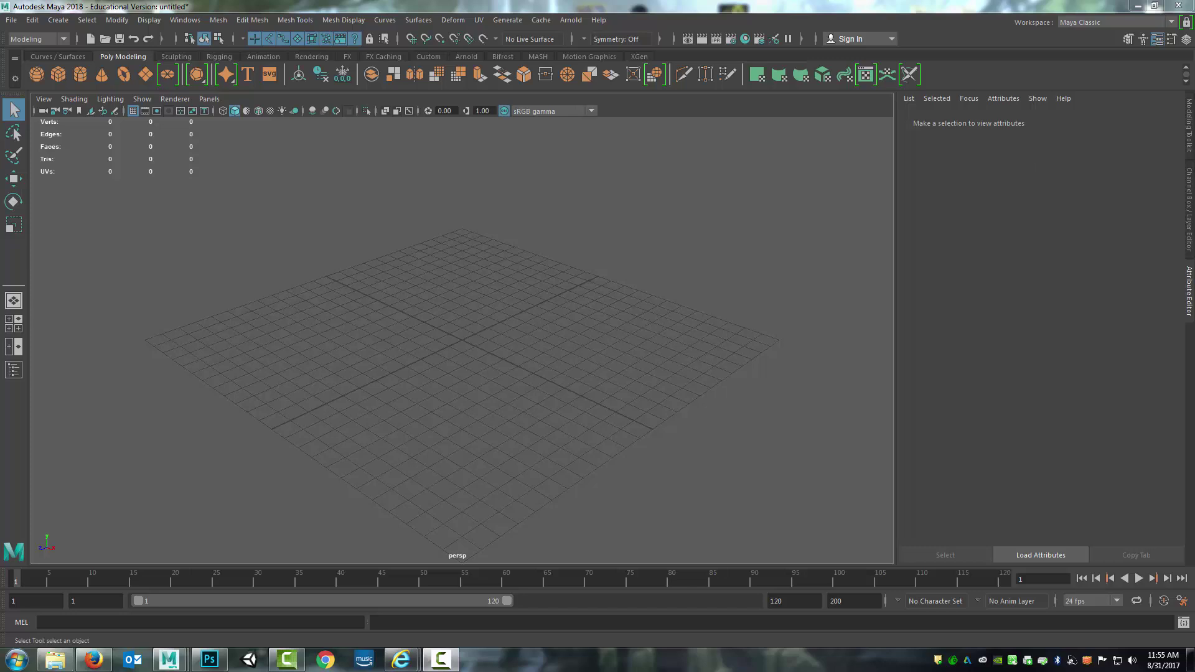
# Switch to Firefox and look through the Yahoo image results for chairs to compare seat, back and leg designs
pyautogui.click(94, 659)
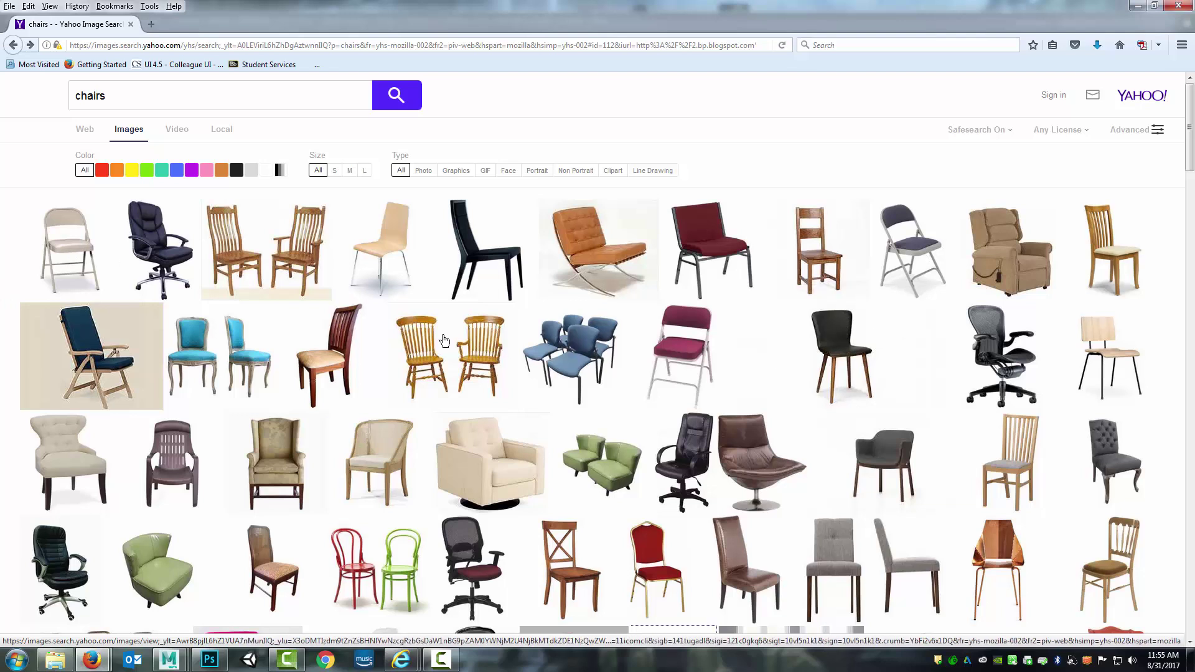
pyautogui.scroll(-2, 395, 321)
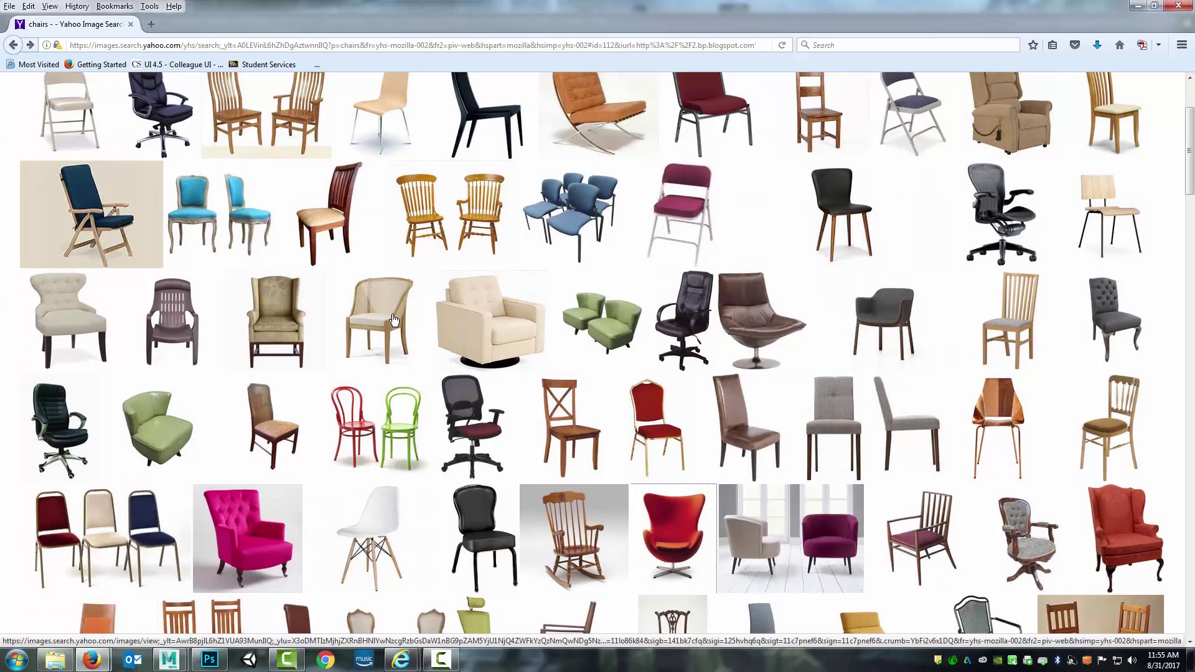
pyautogui.scroll(-1, 394, 320)
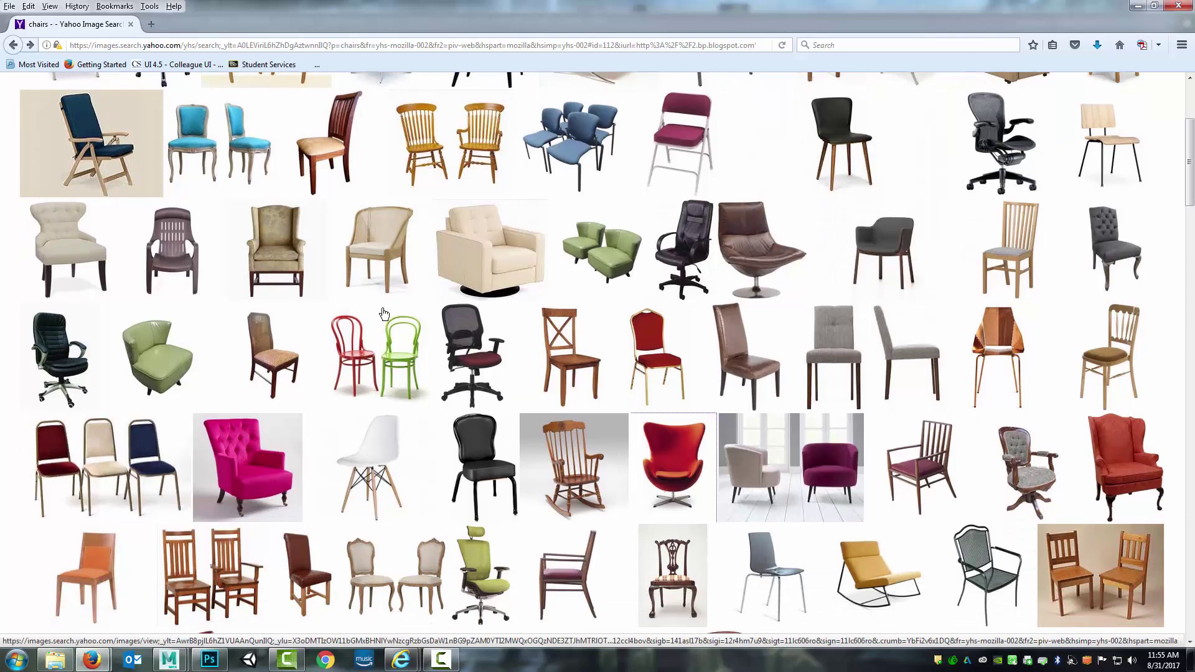
pyautogui.scroll(3, 384, 313)
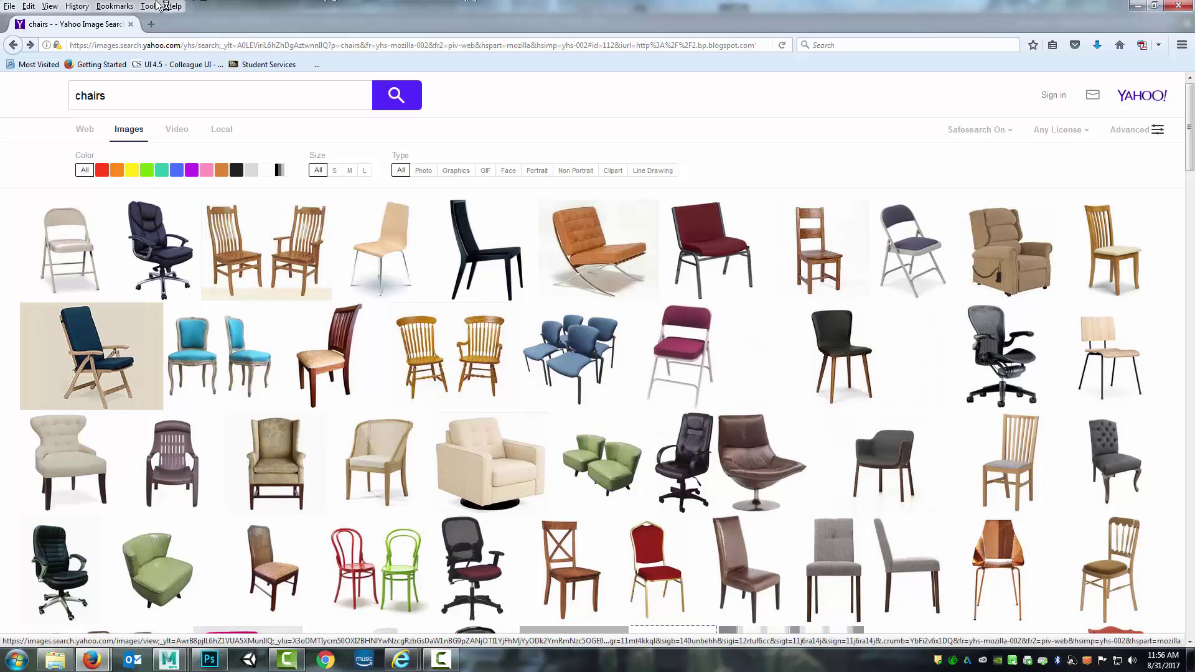
pyautogui.scroll(-5, 617, 379)
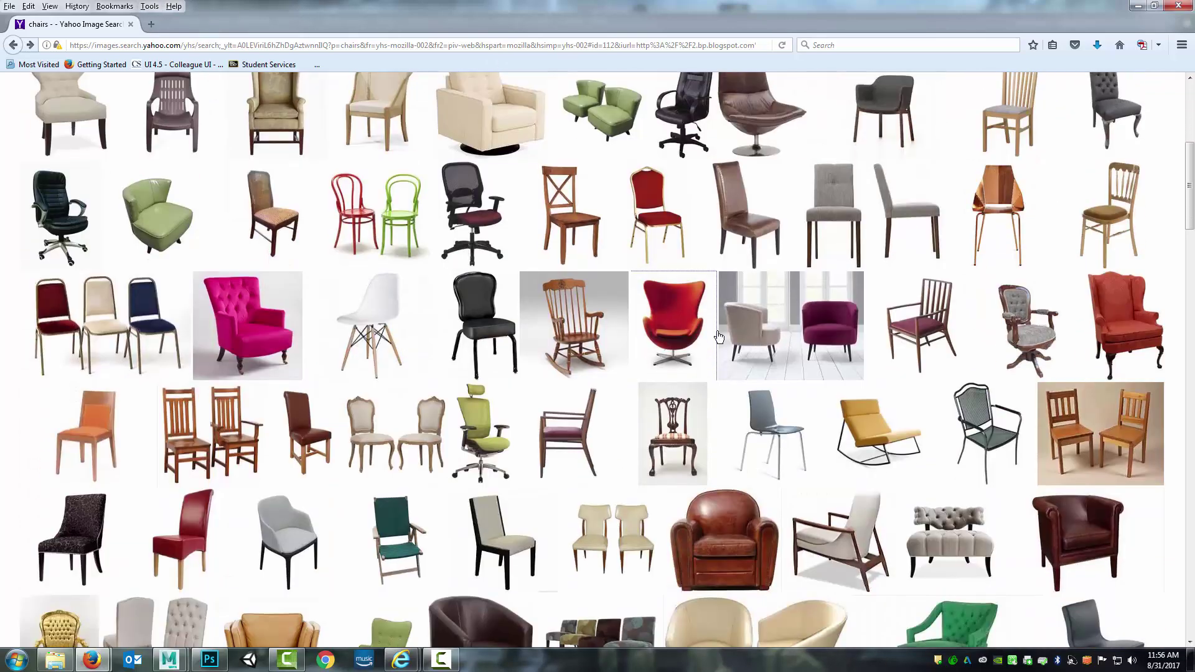
pyautogui.moveTo(494, 17); pyautogui.dragTo(1194, 18)
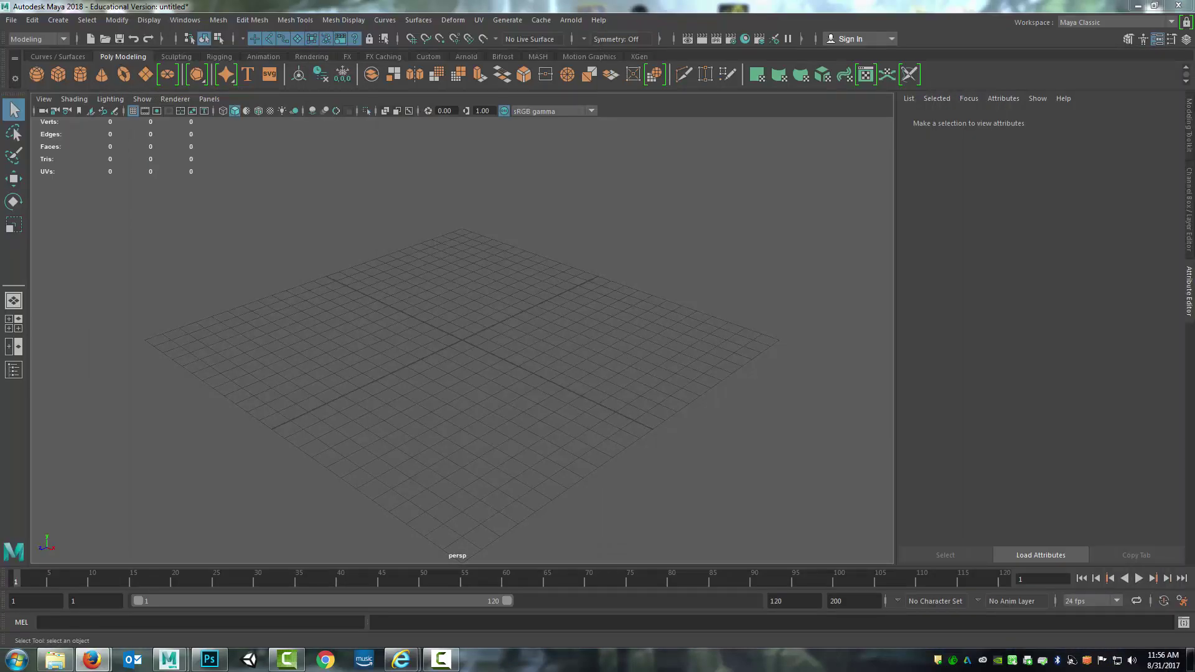
pyautogui.moveTo(1194, 124); pyautogui.dragTo(442, 155)
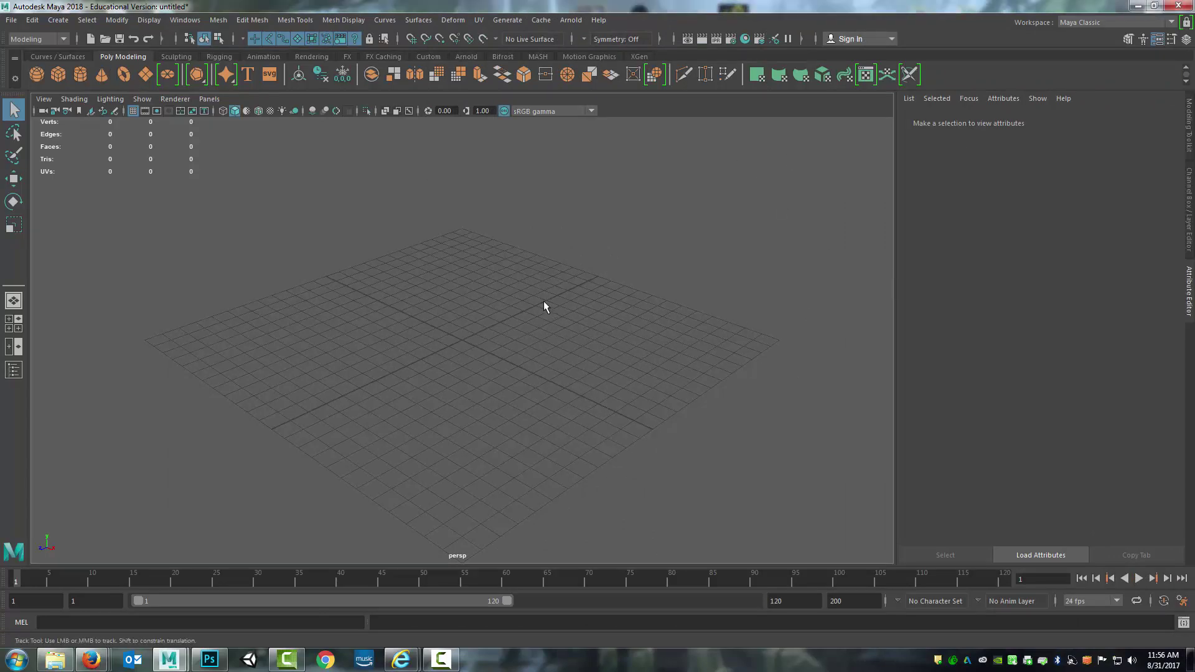
# Create a polygon cube, flatten it into a thin upright block and move it to about Y 3.84, Z -2.05
pyautogui.keyDown('alt'); pyautogui.moveTo(544, 301); pyautogui.dragTo(491, 361); pyautogui.keyUp('alt')
pyautogui.scroll(5, 562, 372)
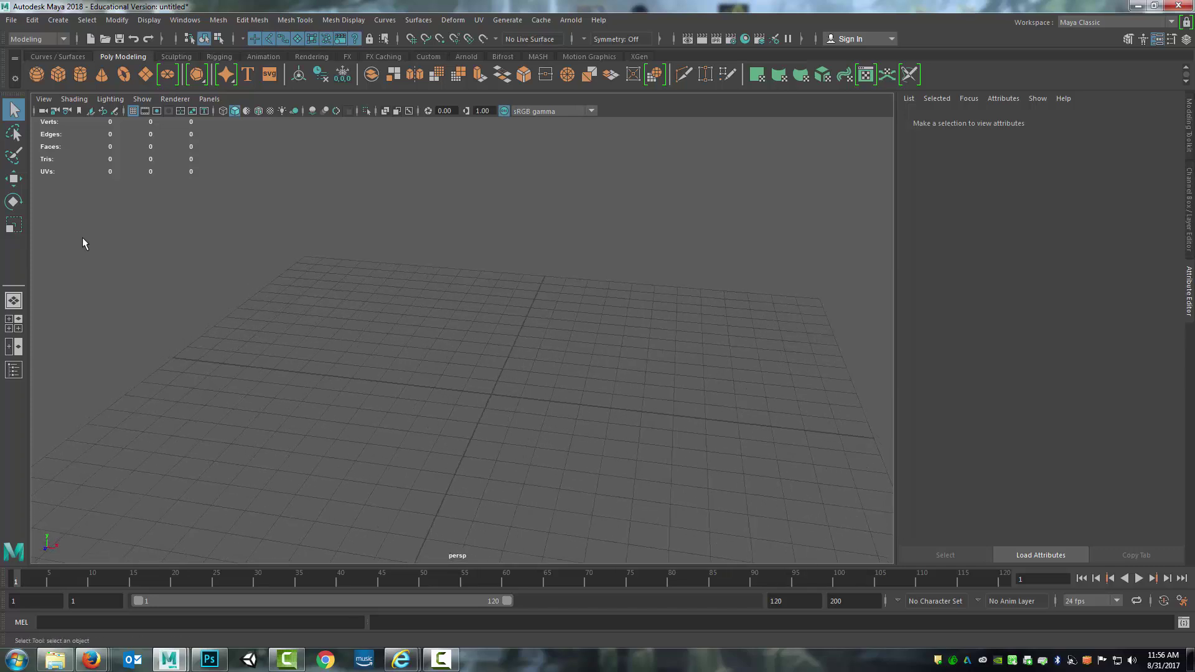
pyautogui.click(58, 74)
pyautogui.keyDown('alt'); pyautogui.moveTo(633, 411); pyautogui.dragTo(552, 229); pyautogui.keyUp('alt')
pyautogui.press('r')
pyautogui.press('w')
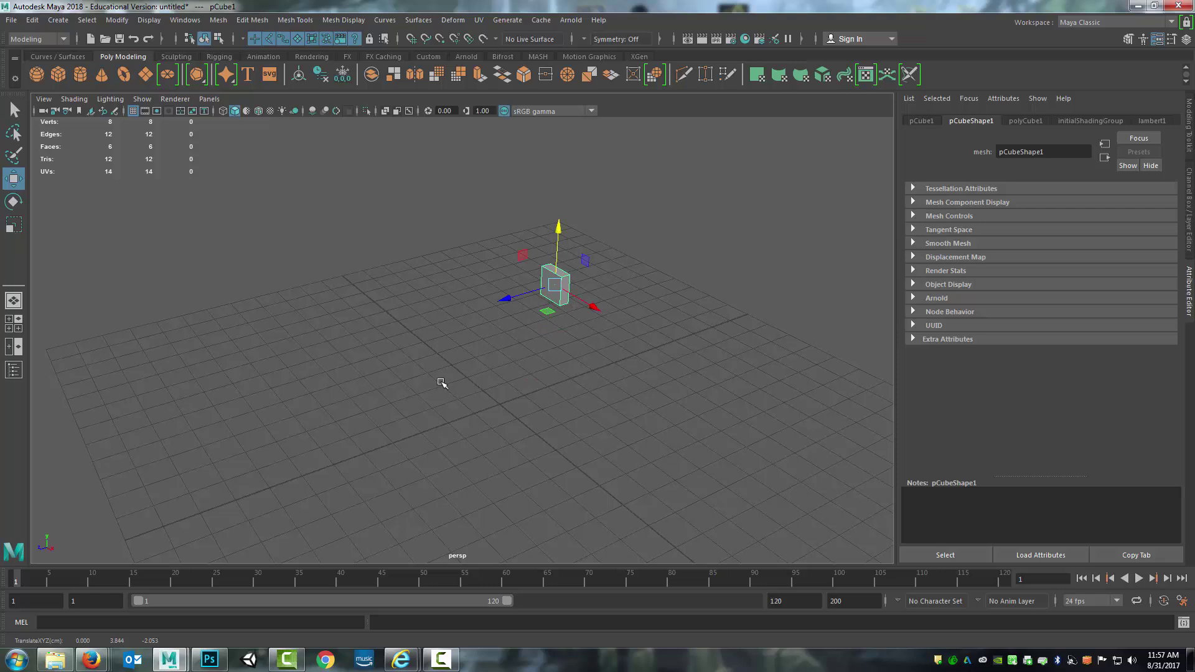
# Widen the block's top face along the X axis so the chair back flares outward
pyautogui.keyDown('alt'); pyautogui.moveTo(442, 383); pyautogui.dragTo(496, 328); pyautogui.keyUp('alt')
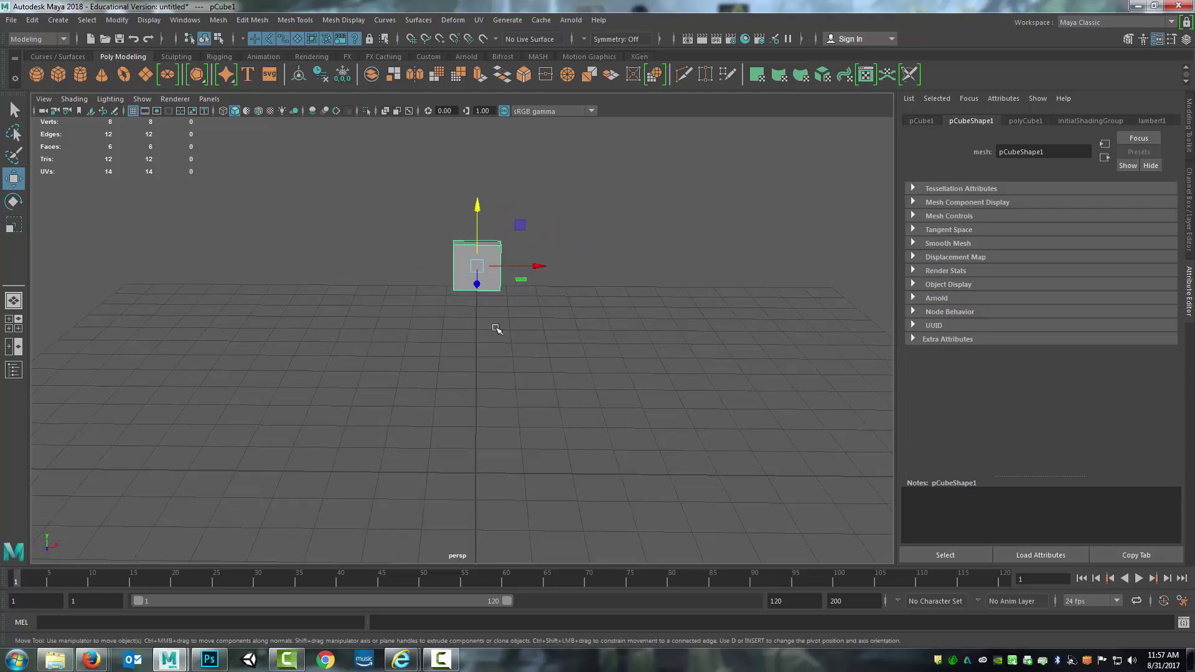
pyautogui.keyDown('alt'); pyautogui.moveTo(496, 328); pyautogui.dragTo(502, 375, button='middle'); pyautogui.keyUp('alt')
pyautogui.keyDown('alt'); pyautogui.moveTo(485, 374); pyautogui.dragTo(522, 351); pyautogui.keyUp('alt')
pyautogui.keyDown('alt'); pyautogui.moveTo(521, 351); pyautogui.dragTo(479, 376, button='middle'); pyautogui.keyUp('alt')
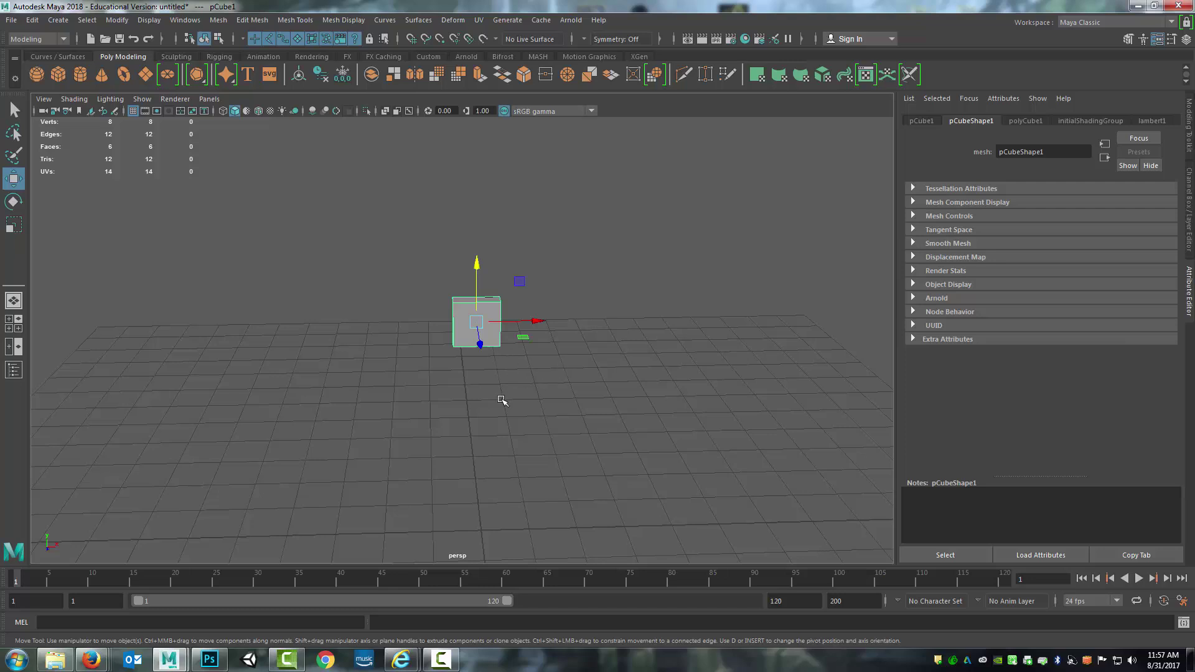
pyautogui.keyDown('alt'); pyautogui.moveTo(585, 400); pyautogui.dragTo(488, 401); pyautogui.keyUp('alt')
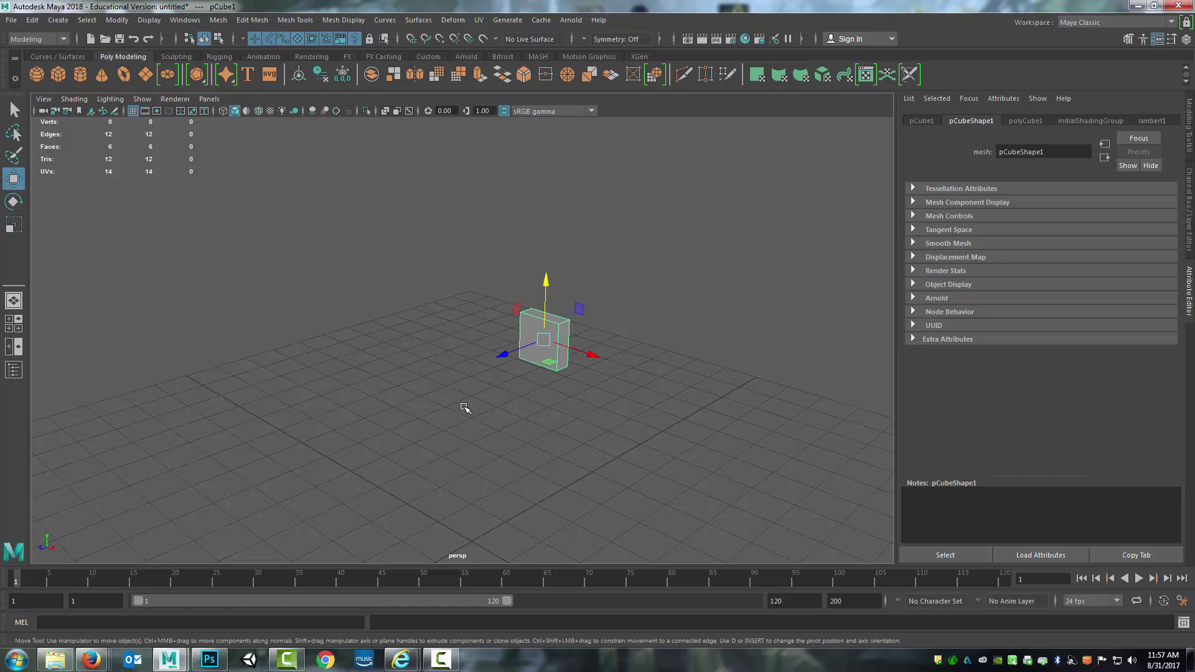
pyautogui.keyDown('alt'); pyautogui.moveTo(467, 405); pyautogui.dragTo(536, 381); pyautogui.keyUp('alt')
pyautogui.moveTo(473, 283); pyautogui.dragTo(476, 307, button='right')
pyautogui.click(484, 290)
pyautogui.press('r')
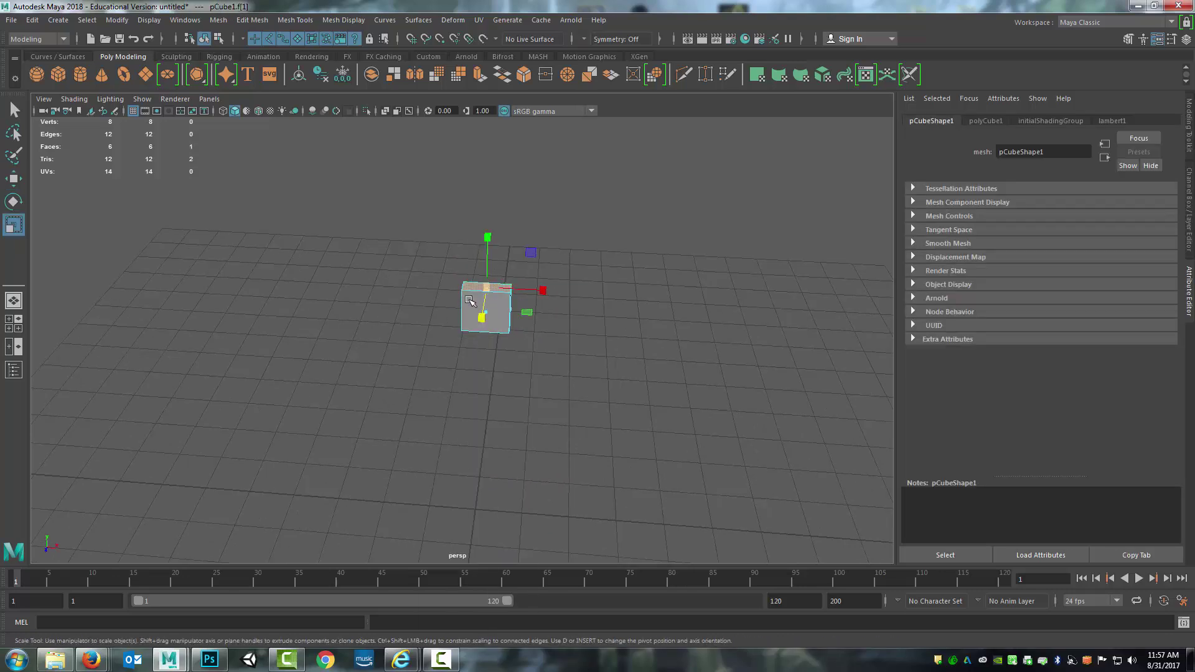
pyautogui.moveTo(551, 295); pyautogui.dragTo(596, 291)
# Lower the block's bottom face to about Y 2.91 and scale it slightly along the X axis
pyautogui.keyDown('alt'); pyautogui.moveTo(494, 367); pyautogui.dragTo(478, 306); pyautogui.keyUp('alt')
pyautogui.keyDown('alt'); pyautogui.moveTo(506, 402); pyautogui.dragTo(535, 392); pyautogui.keyUp('alt')
pyautogui.click(569, 356)
pyautogui.press('w')
pyautogui.moveTo(547, 315); pyautogui.dragTo(546, 336)
pyautogui.press('r')
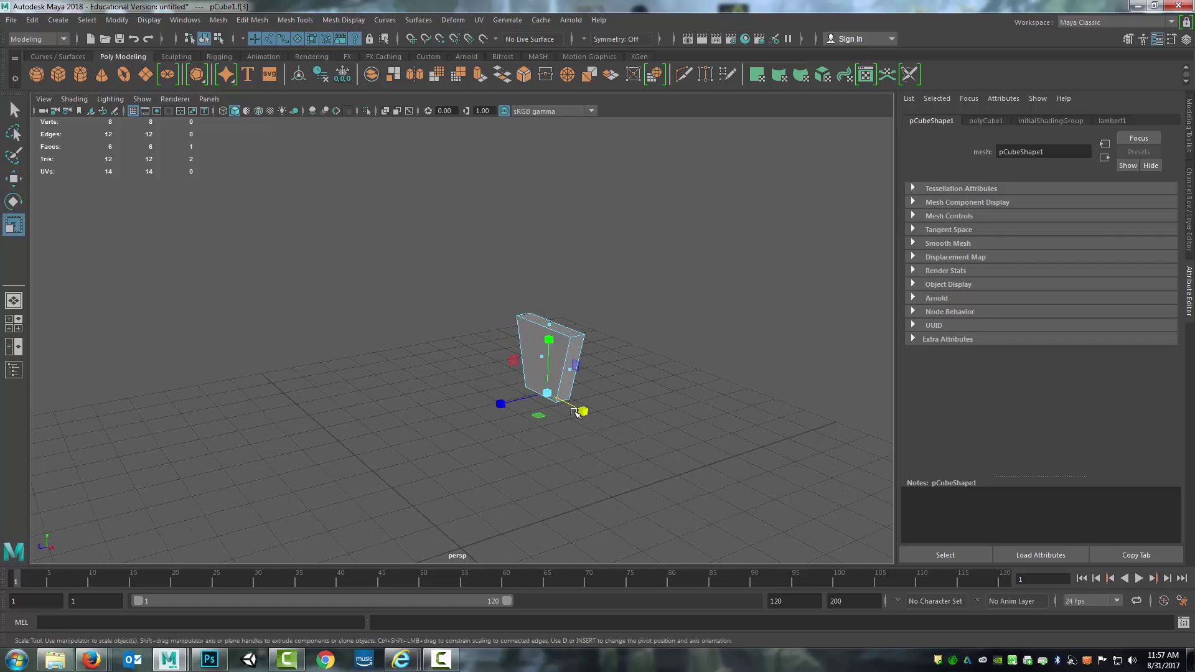
pyautogui.moveTo(584, 412); pyautogui.dragTo(577, 410)
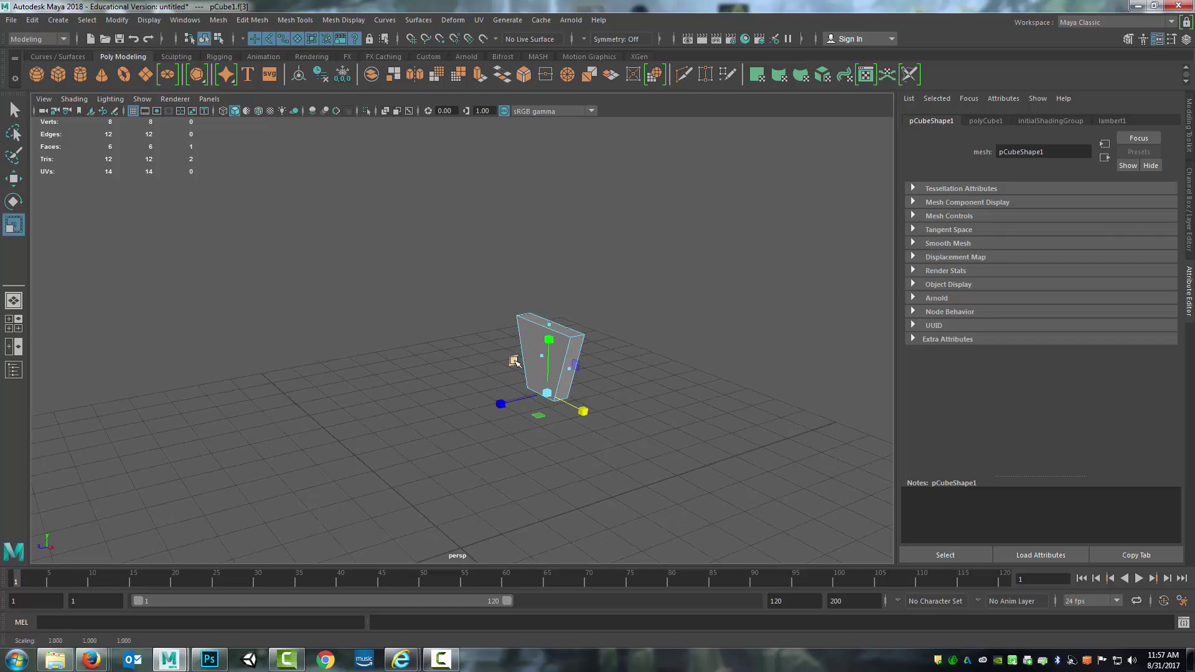
# Extrude the bottom face, rotate it toward the front and position it at about Y 2.67, Z -1.48
pyautogui.press('e')
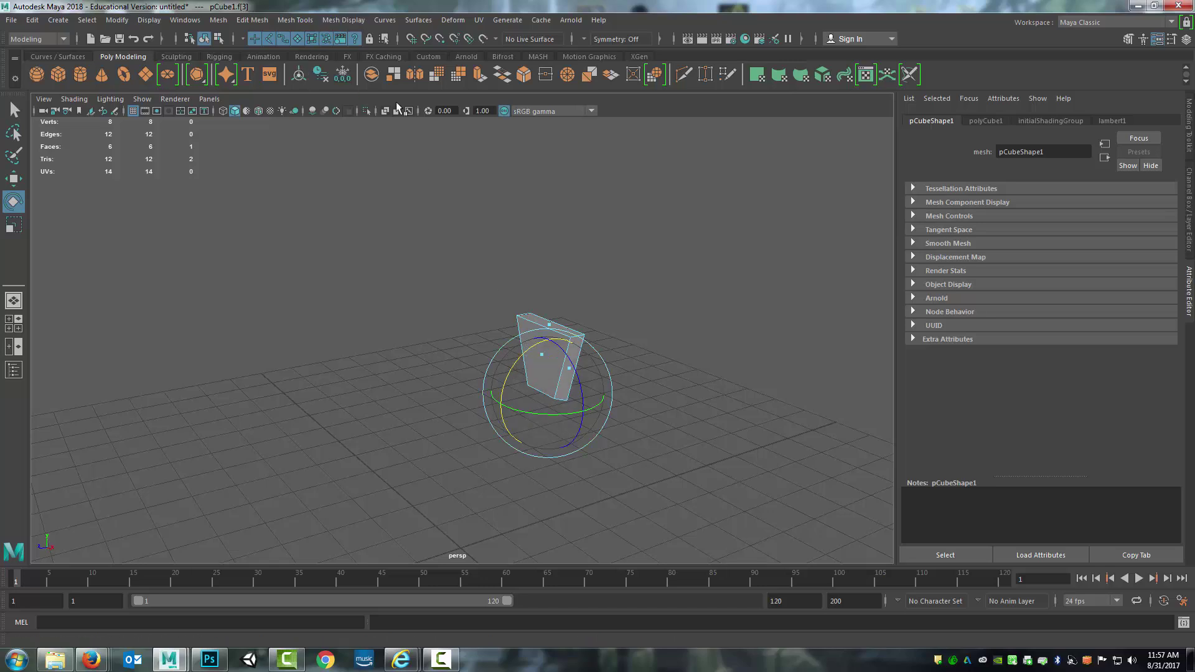
pyautogui.click(479, 74)
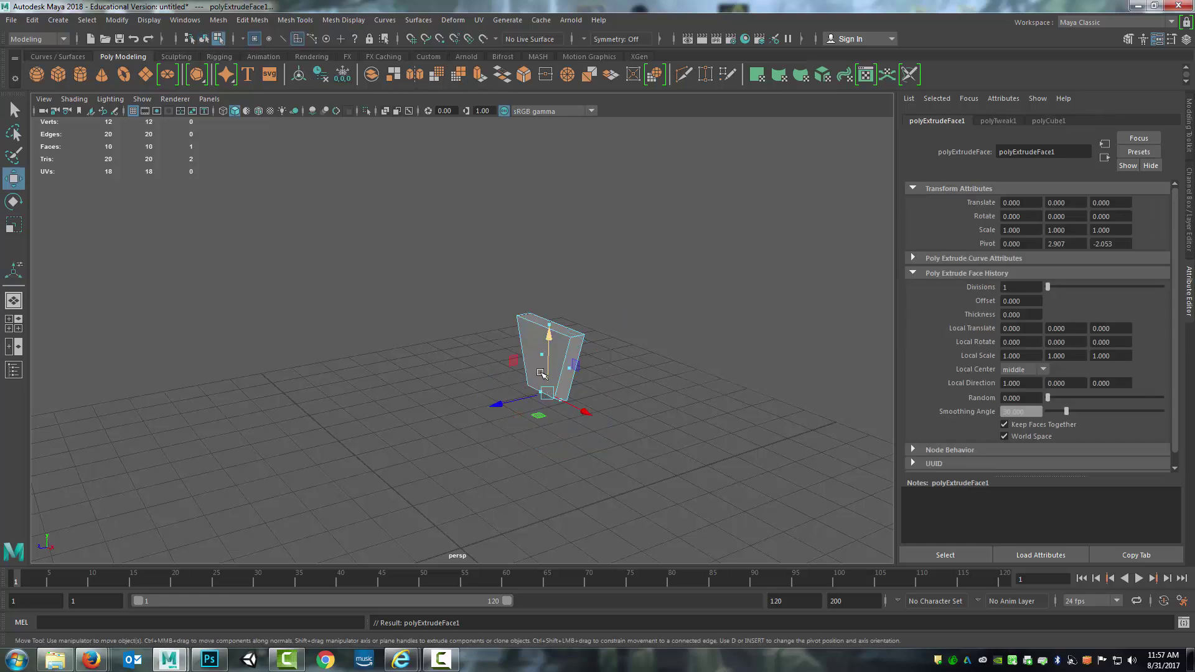
pyautogui.moveTo(548, 348); pyautogui.dragTo(494, 453)
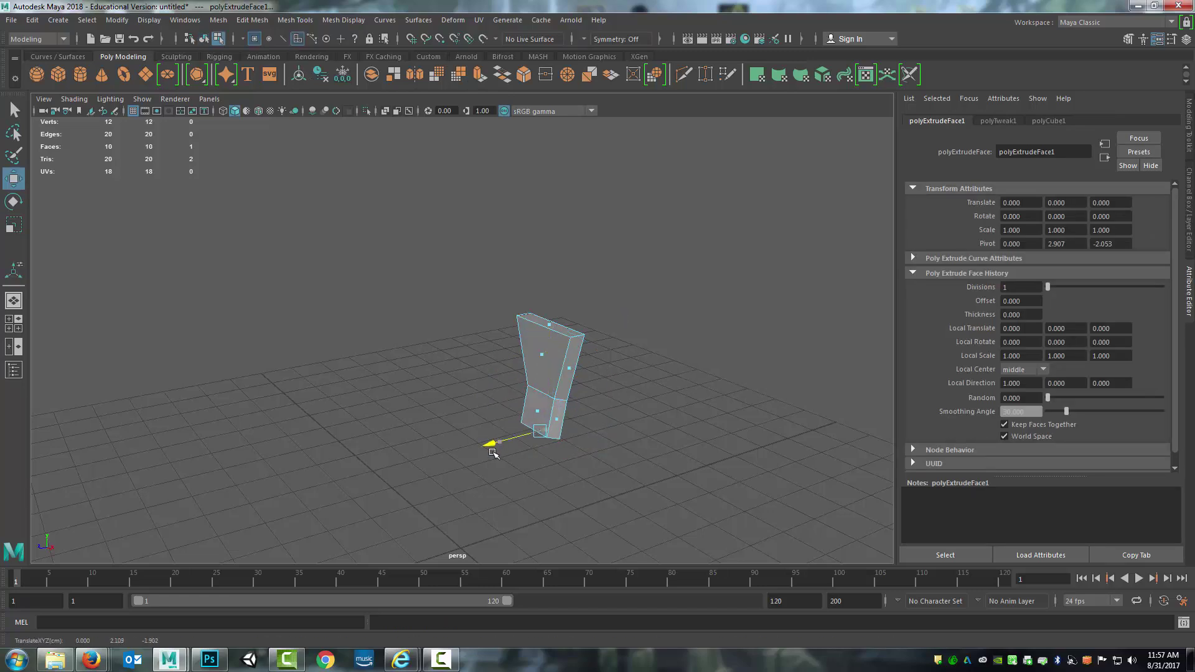
pyautogui.press('e')
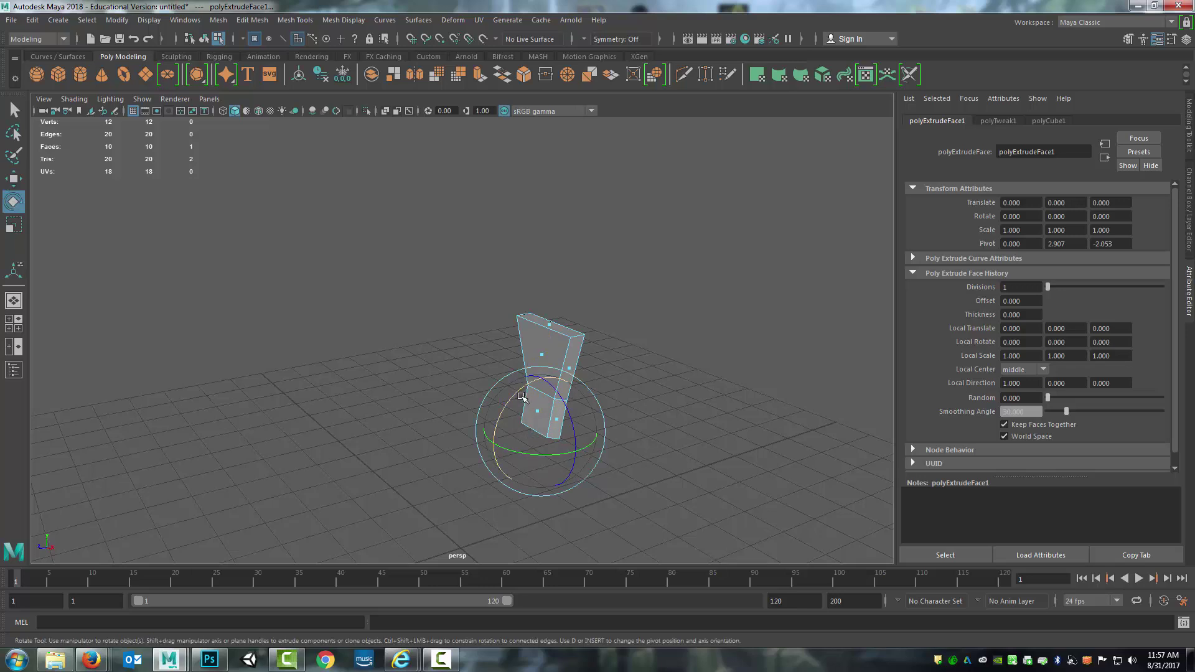
pyautogui.moveTo(521, 397)
pyautogui.mouseDown()
pyautogui.moveTo(539, 383)
pyautogui.moveTo(525, 404)
pyautogui.moveTo(466, 423)
pyautogui.moveTo(533, 373)
pyautogui.moveTo(492, 369)
pyautogui.mouseUp()
pyautogui.keyDown('alt'); pyautogui.moveTo(577, 384); pyautogui.dragTo(527, 381); pyautogui.keyUp('alt')
pyautogui.press('w')
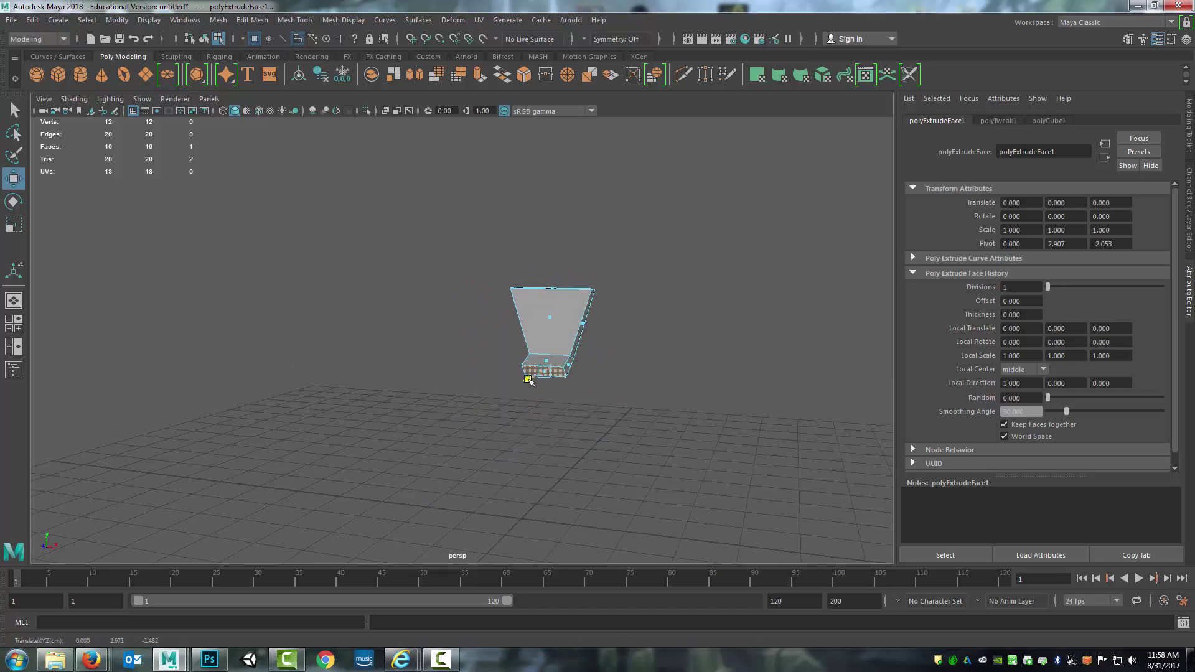
# Scale the extruded front face to about 1.74 along the X axis to widen the seat
pyautogui.press('r')
pyautogui.moveTo(599, 374); pyautogui.dragTo(636, 375)
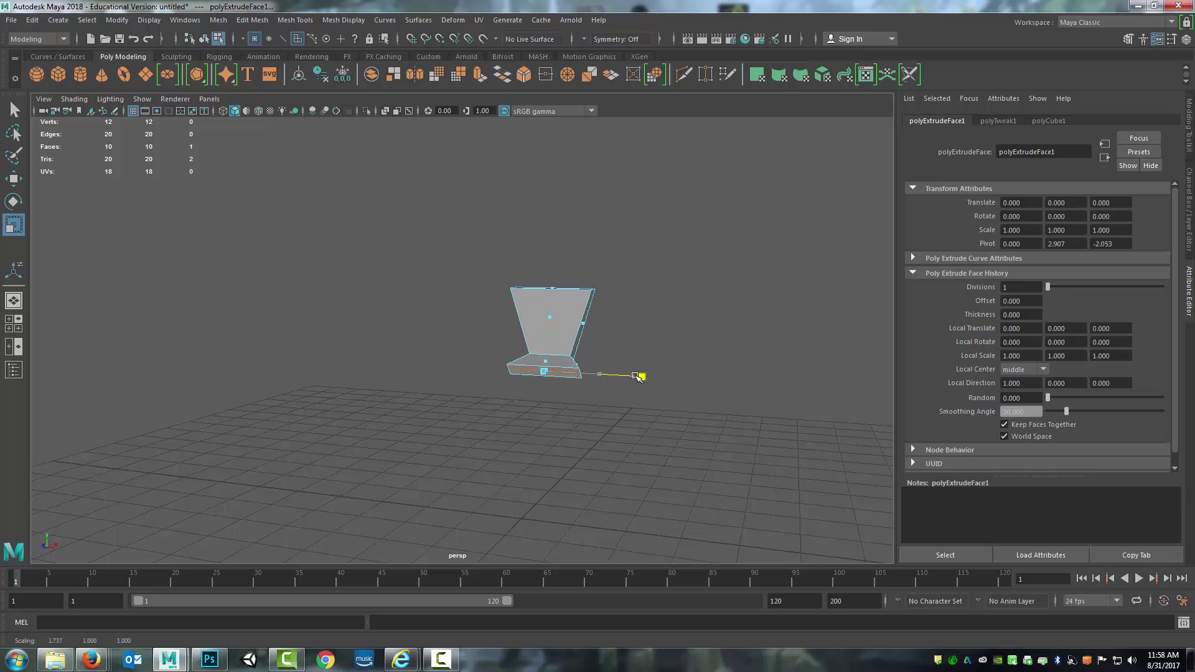
pyautogui.moveTo(636, 376); pyautogui.dragTo(636, 376)
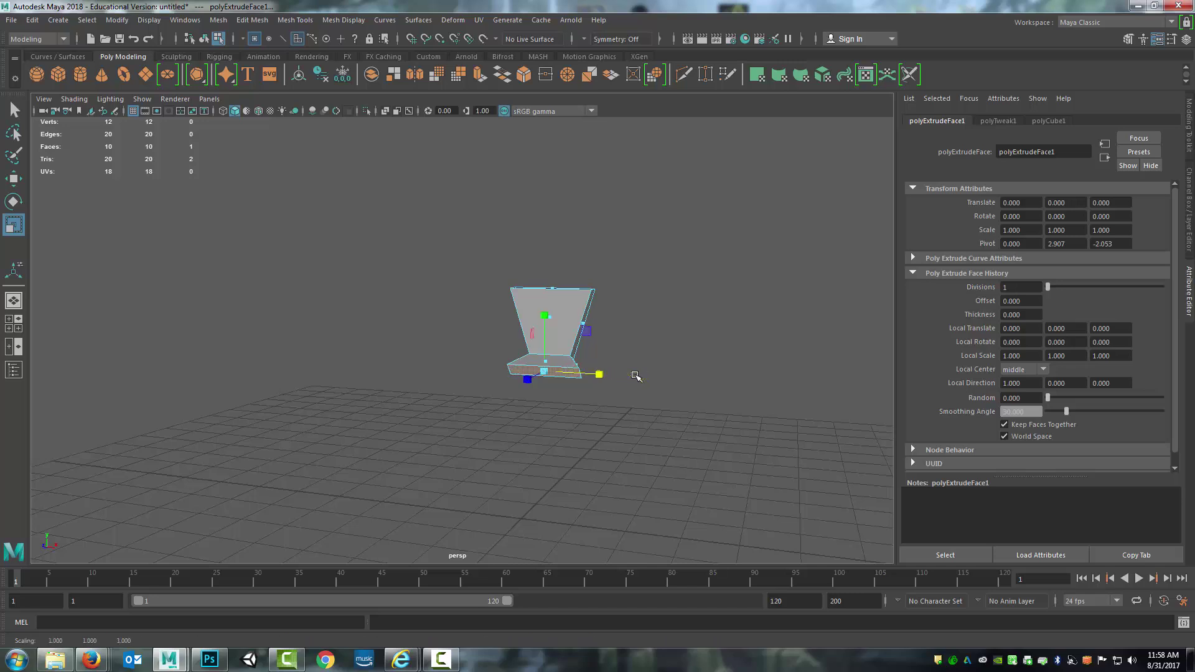
# Extrude the front face forward to form the seat, tilting it and raising it to about Y 2.87, Z -0.34
pyautogui.click(481, 79)
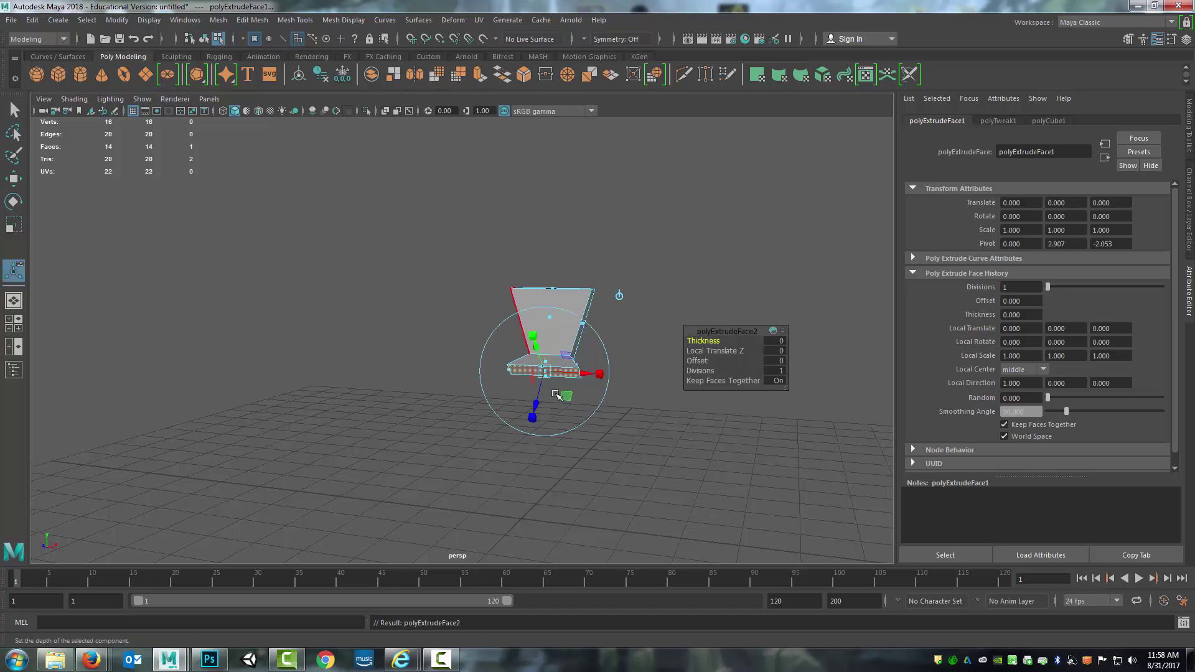
pyautogui.press('w')
pyautogui.keyDown('alt'); pyautogui.moveTo(661, 367); pyautogui.dragTo(440, 399); pyautogui.keyUp('alt')
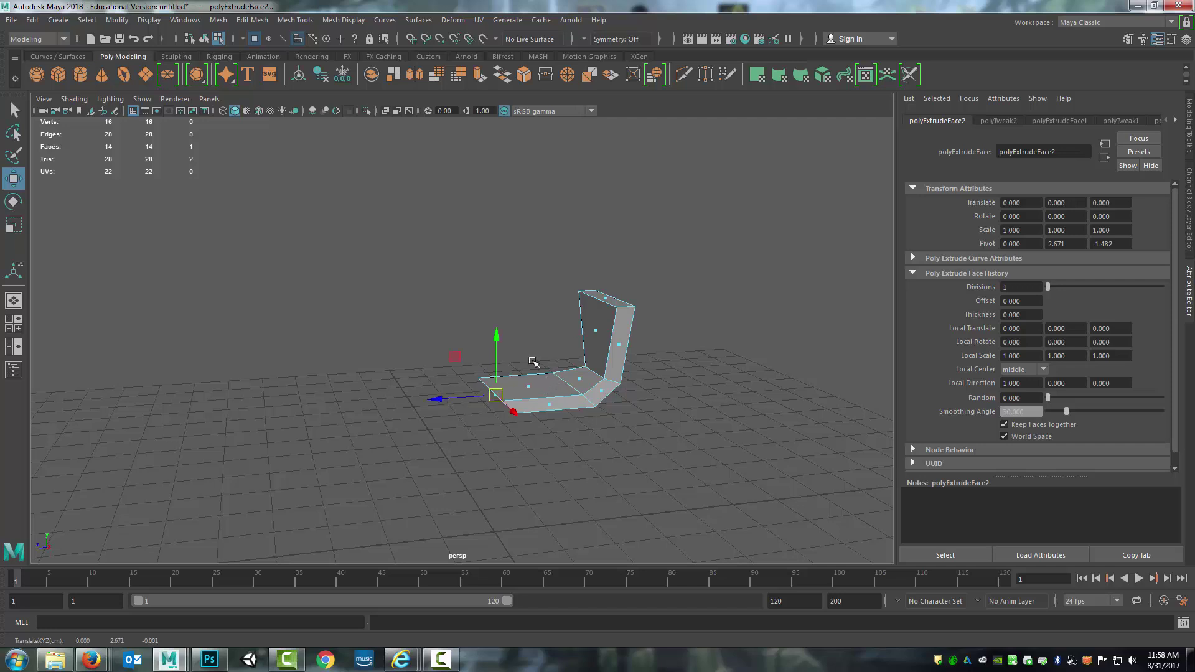
pyautogui.moveTo(496, 341); pyautogui.dragTo(524, 342)
pyautogui.press('e')
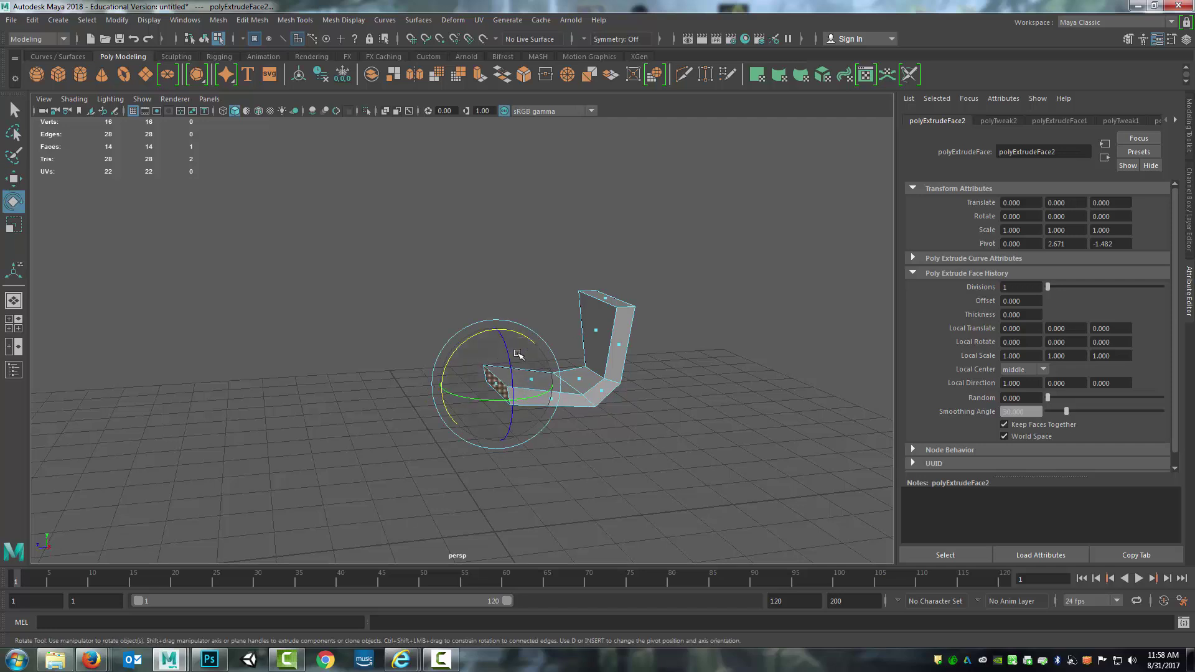
pyautogui.press('w')
pyautogui.moveTo(440, 387); pyautogui.dragTo(454, 386)
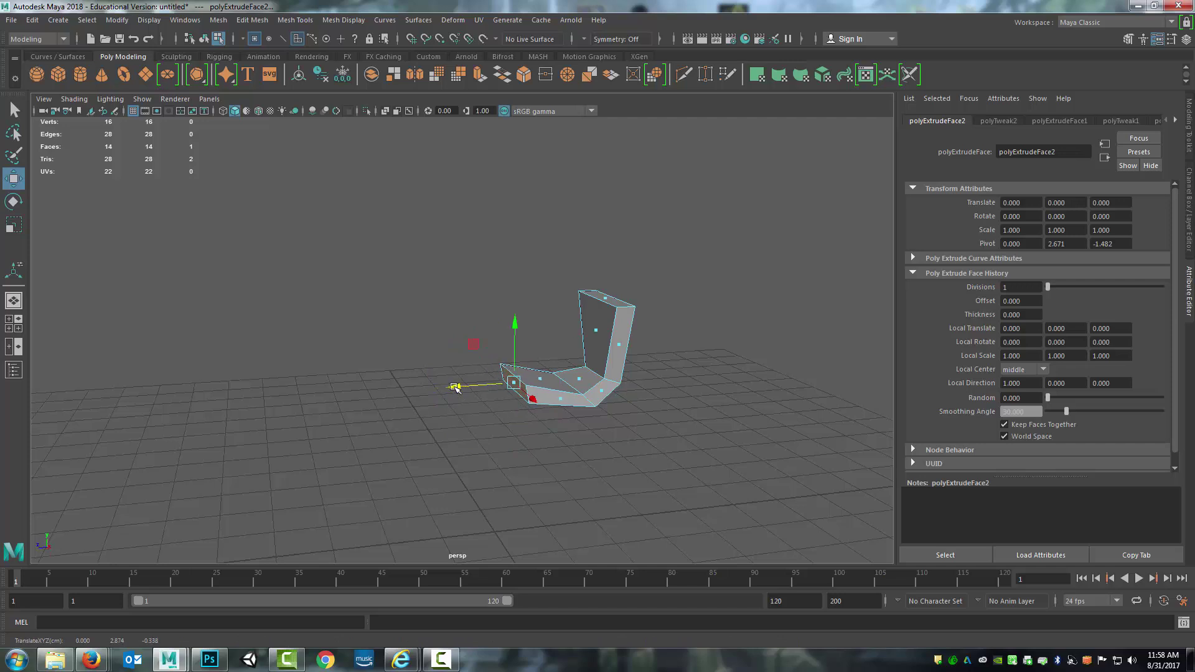
pyautogui.press('e')
pyautogui.moveTo(501, 334); pyautogui.dragTo(508, 333)
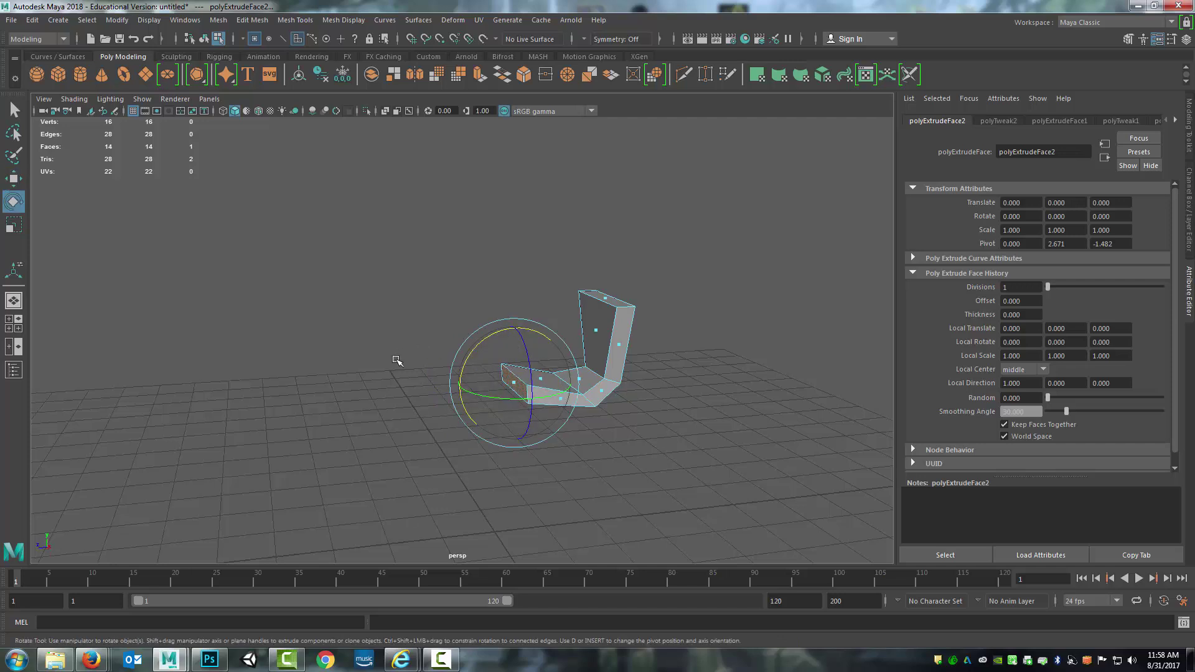
# Set the Multi-Cut snap step to 50% and insert an edge loop down the middle of the back and seat
pyautogui.keyDown('alt'); pyautogui.moveTo(396, 360); pyautogui.dragTo(584, 325); pyautogui.keyUp('alt')
pyautogui.scroll(3, 584, 326)
pyautogui.keyDown('alt'); pyautogui.moveTo(585, 325); pyautogui.dragTo(553, 284, button='middle'); pyautogui.keyUp('alt')
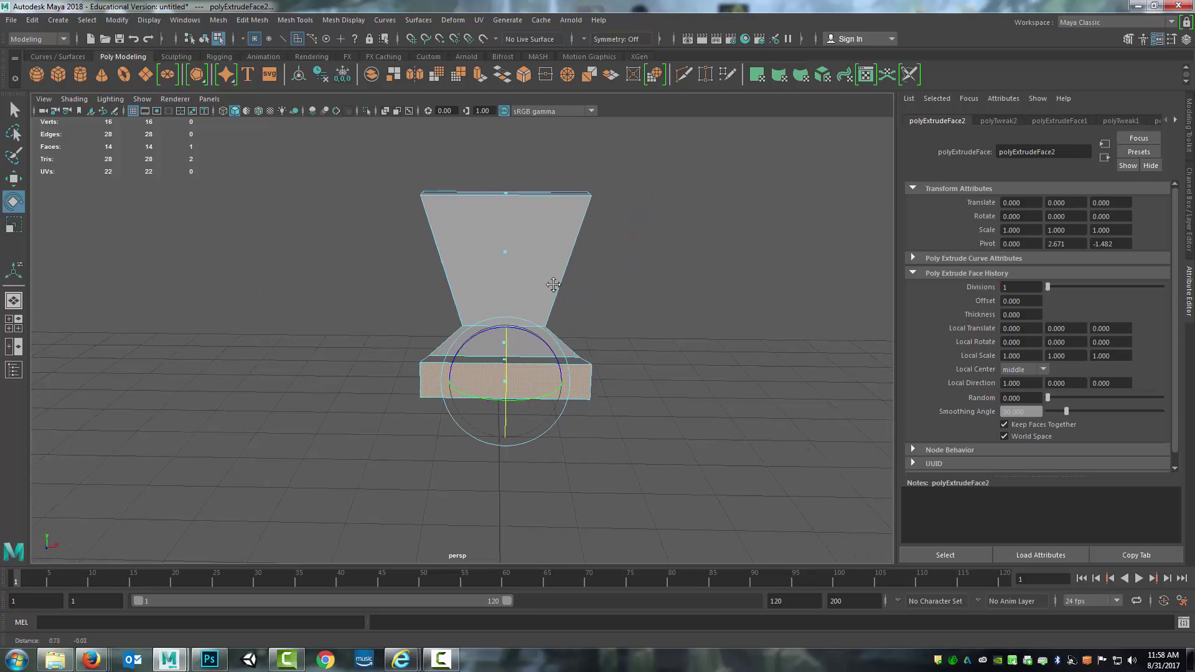
pyautogui.keyDown('alt'); pyautogui.moveTo(553, 285); pyautogui.dragTo(471, 276); pyautogui.keyUp('alt')
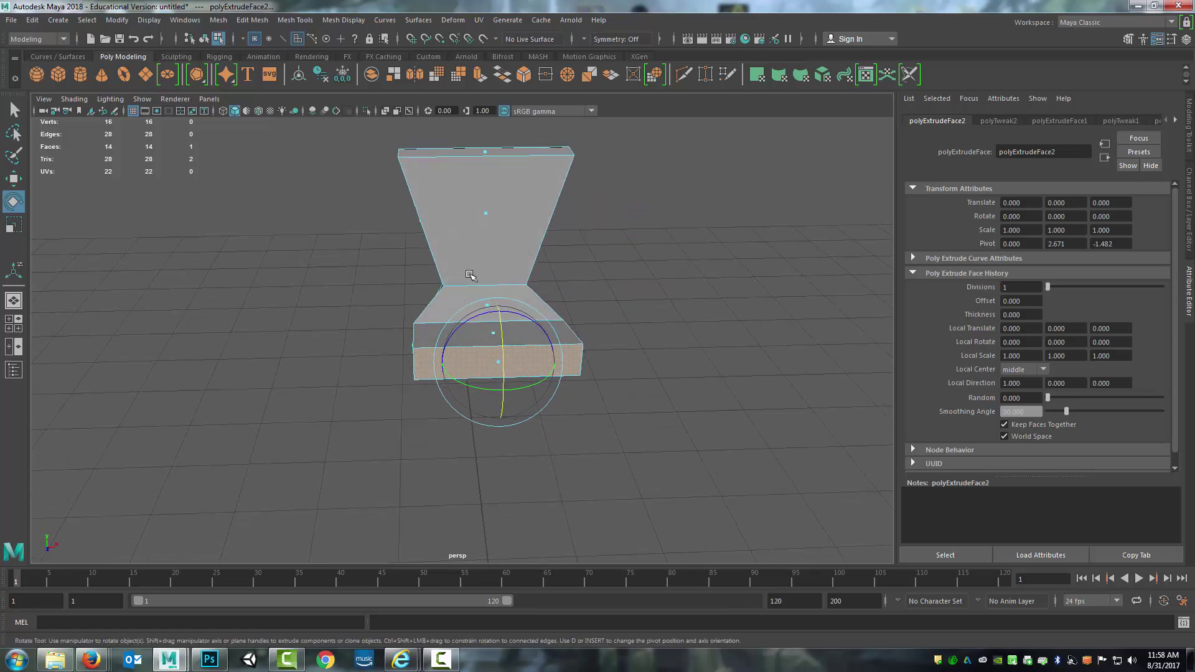
pyautogui.click(685, 73)
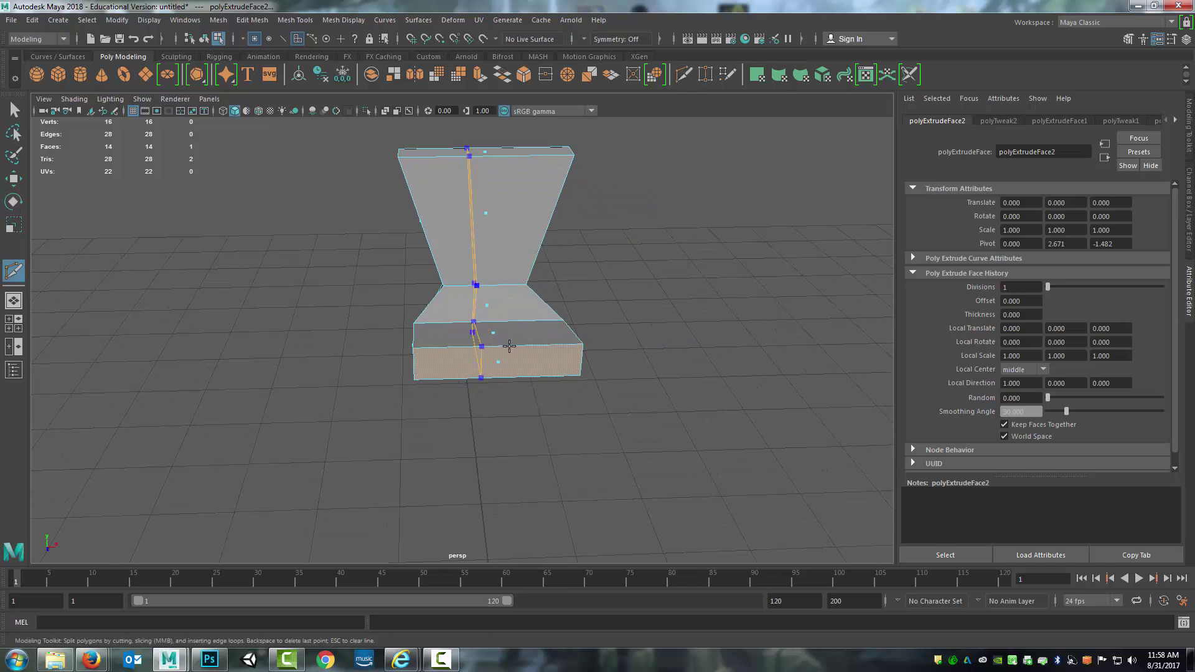
pyautogui.click(1128, 39)
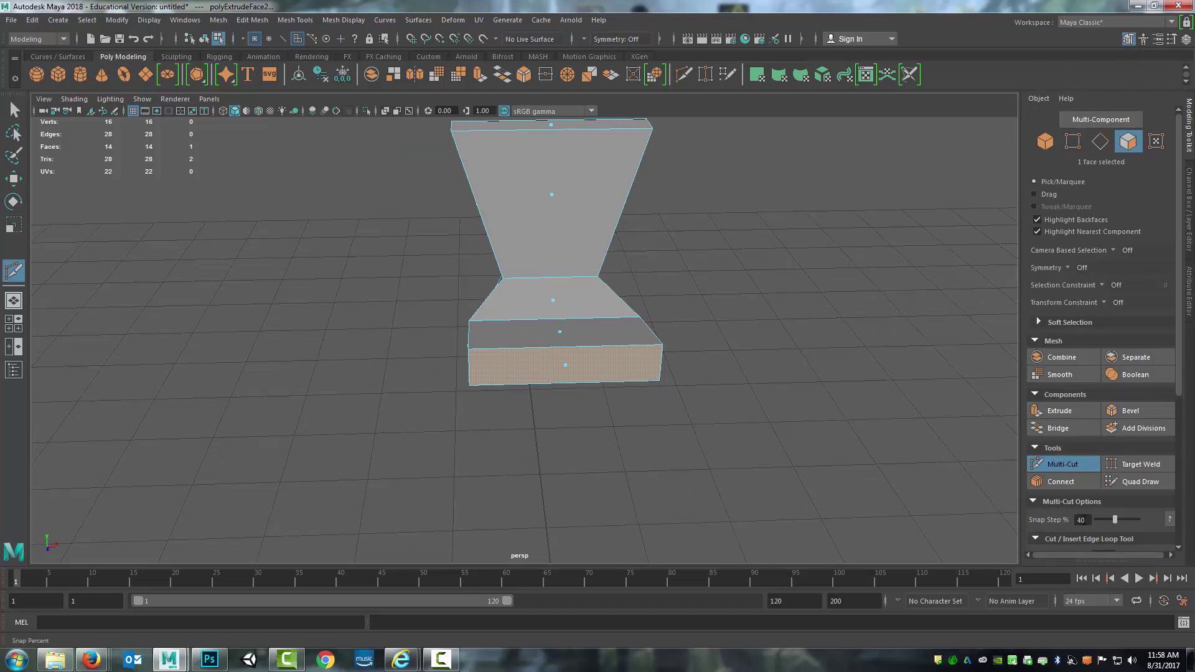
pyautogui.click(1081, 519)
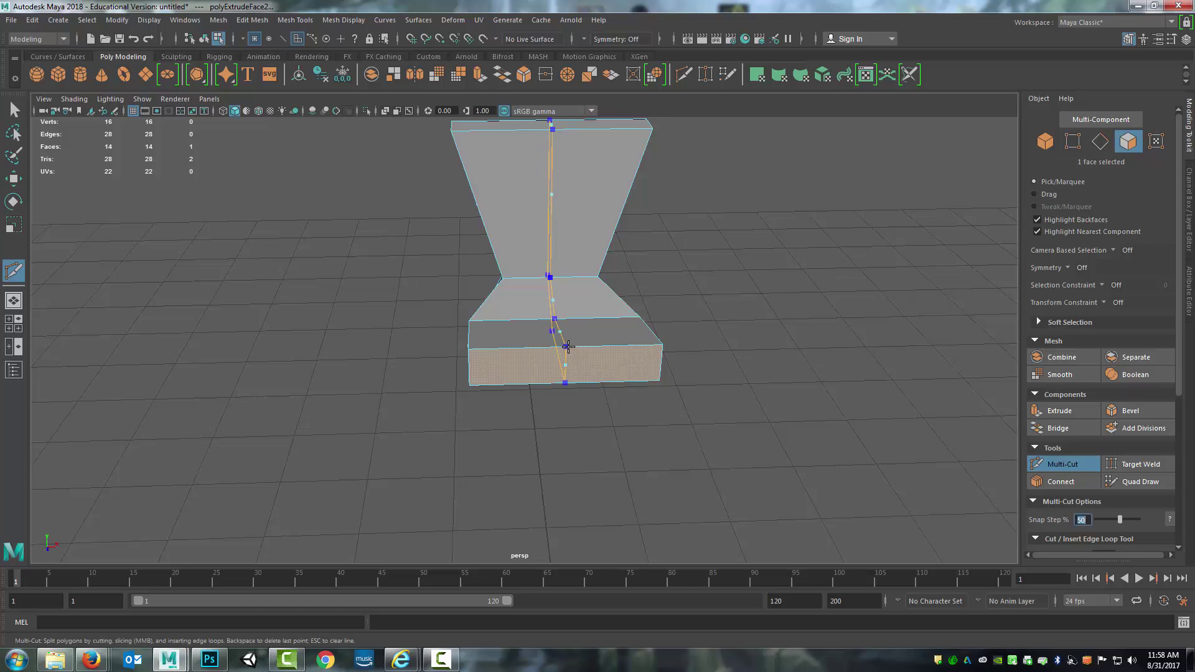
pyautogui.keyDown('ctrl'); pyautogui.keyDown('shift'); pyautogui.click(568, 346); pyautogui.keyUp('shift'); pyautogui.keyUp('ctrl')
# Set the Multi-Cut snap step to 10% and insert one edge loop on each side of the centre loop
pyautogui.keyDown('alt'); pyautogui.moveTo(686, 274); pyautogui.dragTo(683, 357, button='middle'); pyautogui.keyUp('alt')
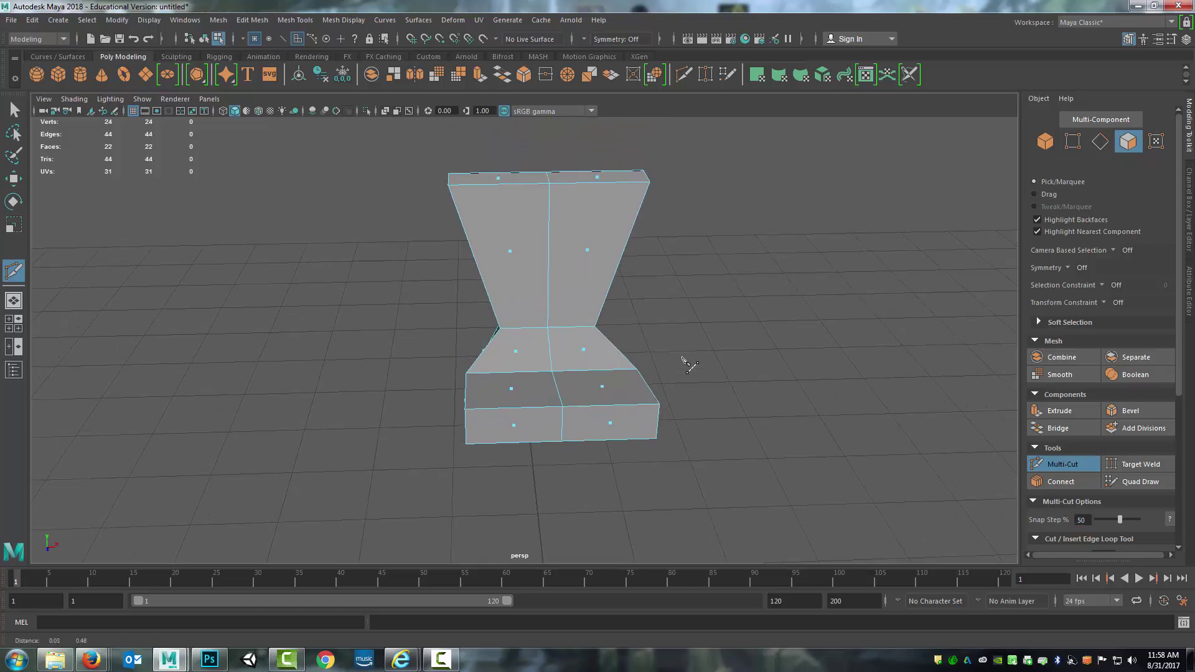
pyautogui.keyDown('alt'); pyautogui.moveTo(682, 359); pyautogui.dragTo(596, 387); pyautogui.keyUp('alt')
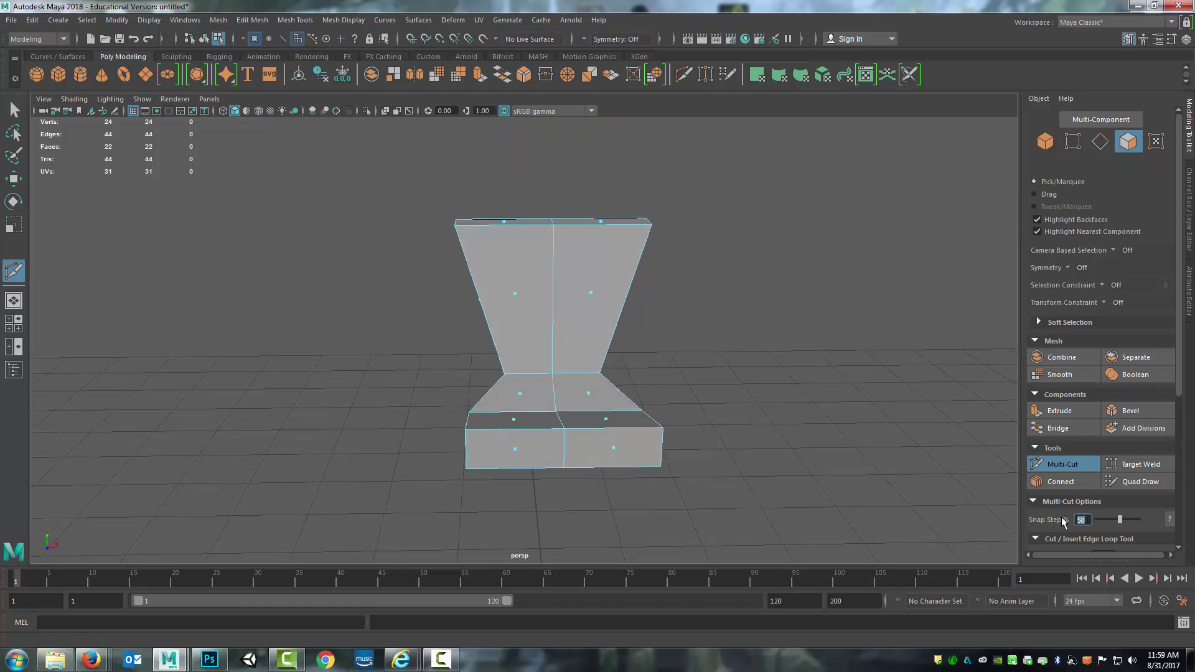
pyautogui.click(542, 219)
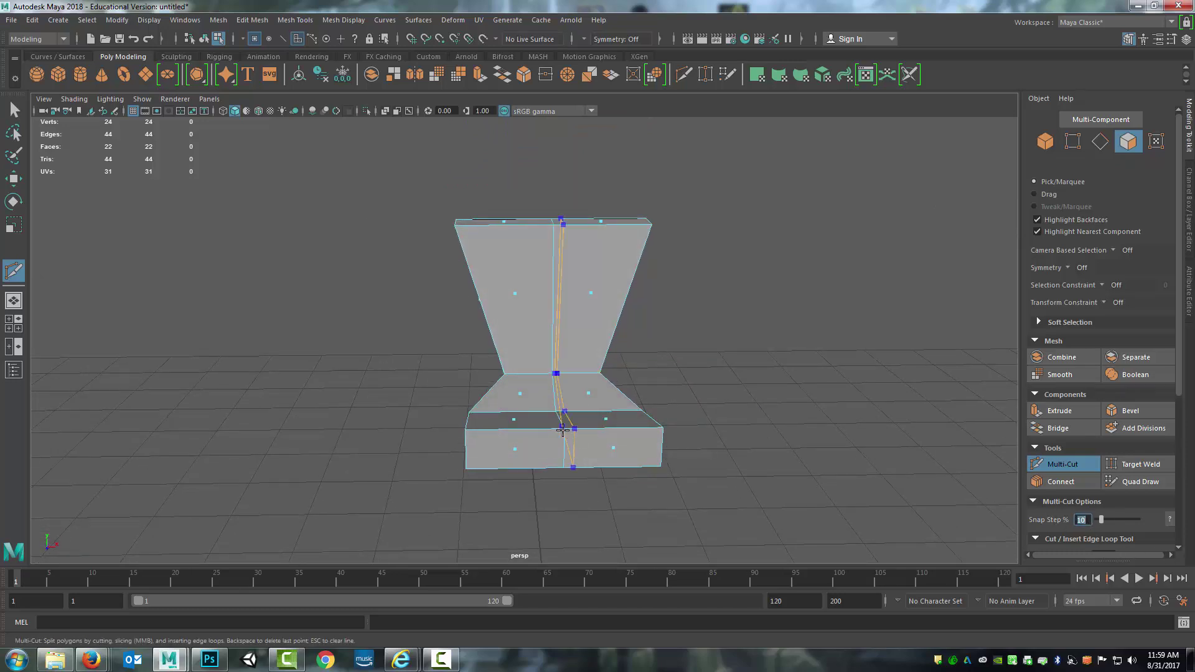
pyautogui.click(554, 468)
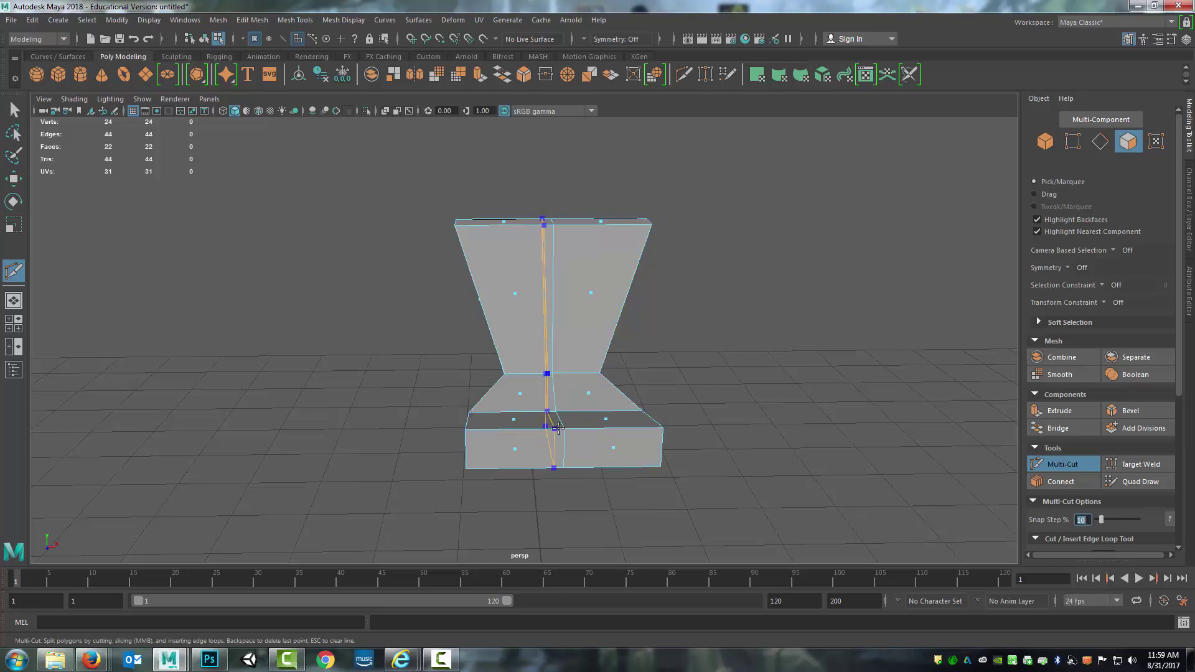
pyautogui.click(554, 428)
pyautogui.moveTo(545, 428); pyautogui.dragTo(560, 426)
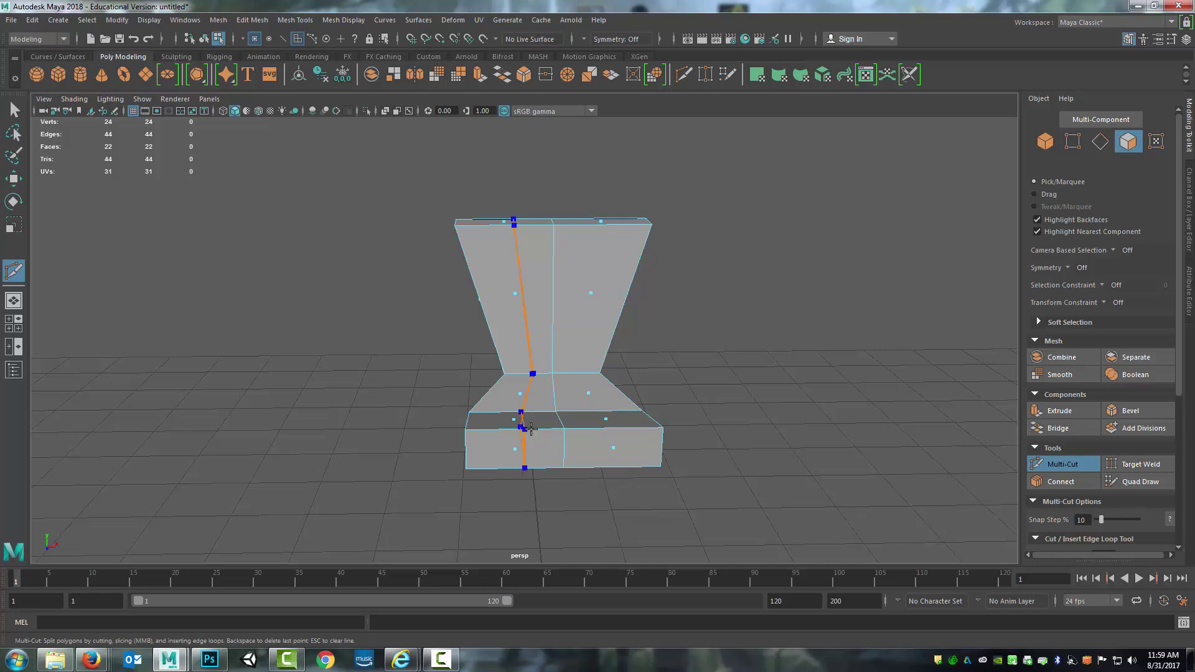
pyautogui.keyDown('ctrl'); pyautogui.click(530, 428); pyautogui.keyUp('ctrl')
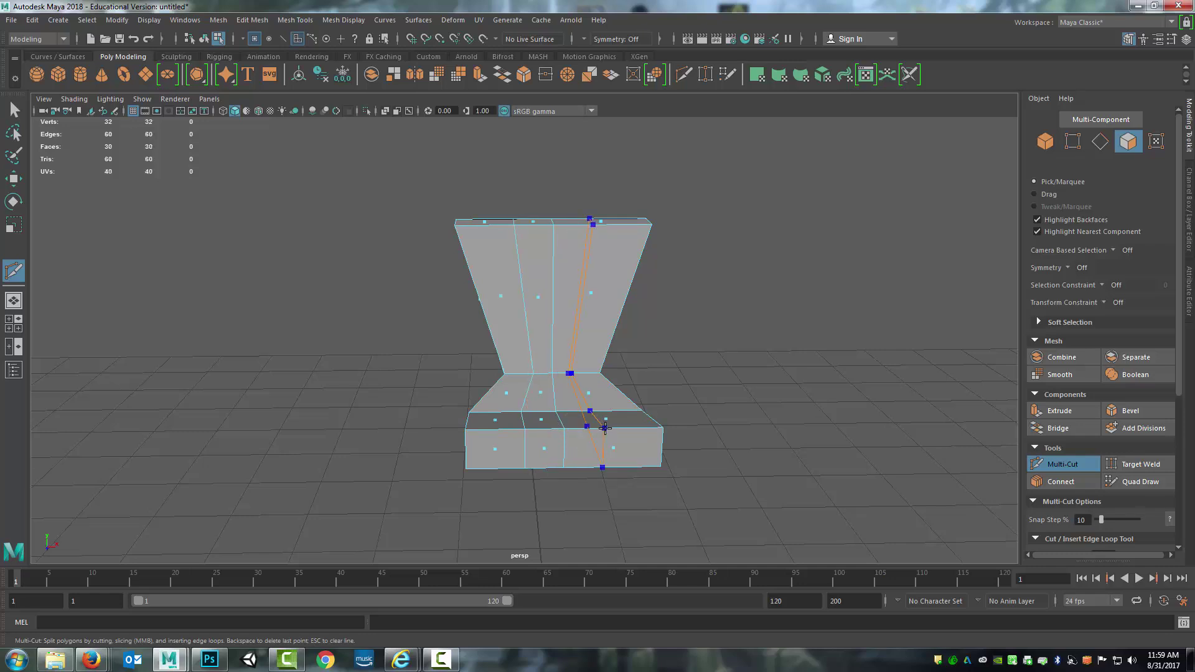
pyautogui.keyDown('ctrl'); pyautogui.click(604, 427); pyautogui.keyUp('ctrl')
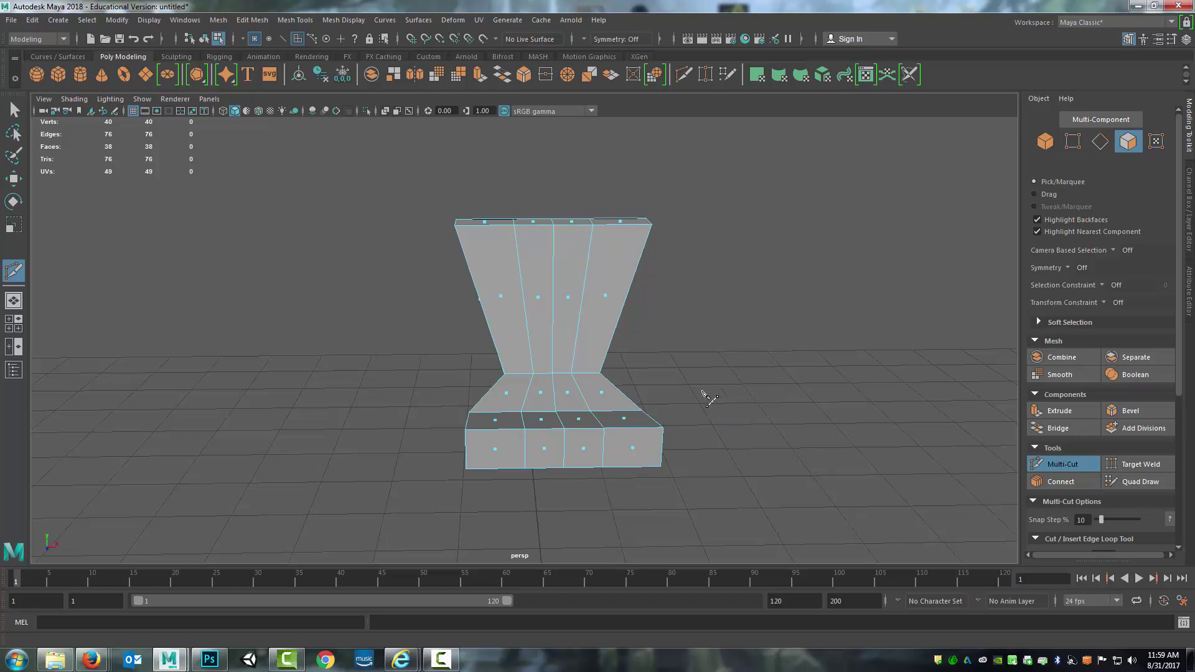
# Leave Multi-Cut for the Select tool, switch to vertex selection and display the chair in wireframe from the front
pyautogui.keyDown('alt'); pyautogui.moveTo(703, 394); pyautogui.dragTo(678, 428); pyautogui.keyUp('alt')
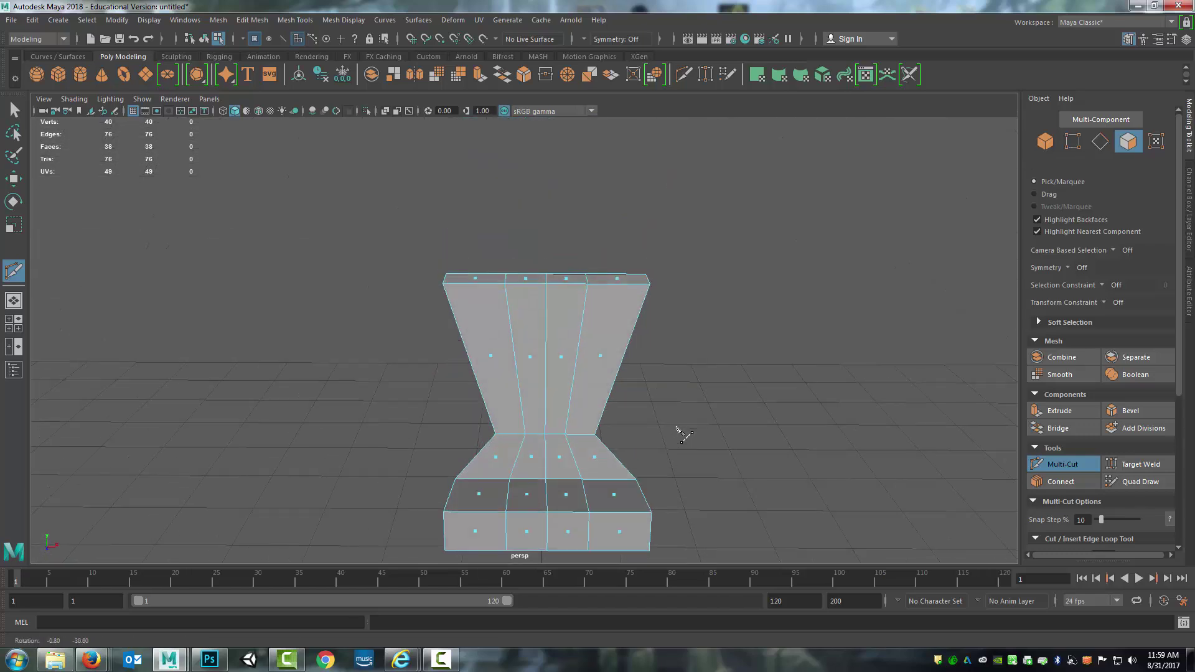
pyautogui.keyDown('alt'); pyautogui.moveTo(676, 428); pyautogui.dragTo(681, 392, button='middle'); pyautogui.keyUp('alt')
pyautogui.keyDown('alt'); pyautogui.moveTo(681, 392); pyautogui.dragTo(667, 447); pyautogui.keyUp('alt')
pyautogui.keyDown('alt'); pyautogui.moveTo(685, 483); pyautogui.dragTo(683, 416, button='middle'); pyautogui.keyUp('alt')
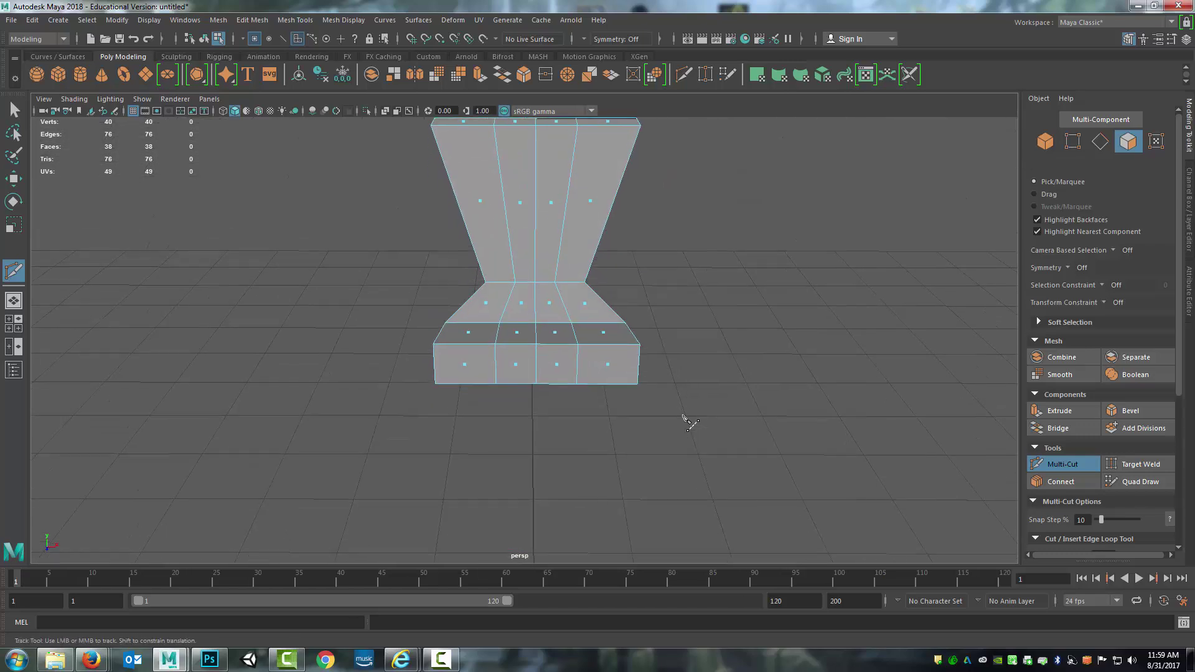
pyautogui.keyDown('alt'); pyautogui.moveTo(689, 423); pyautogui.dragTo(610, 439); pyautogui.keyUp('alt')
pyautogui.click(12, 111)
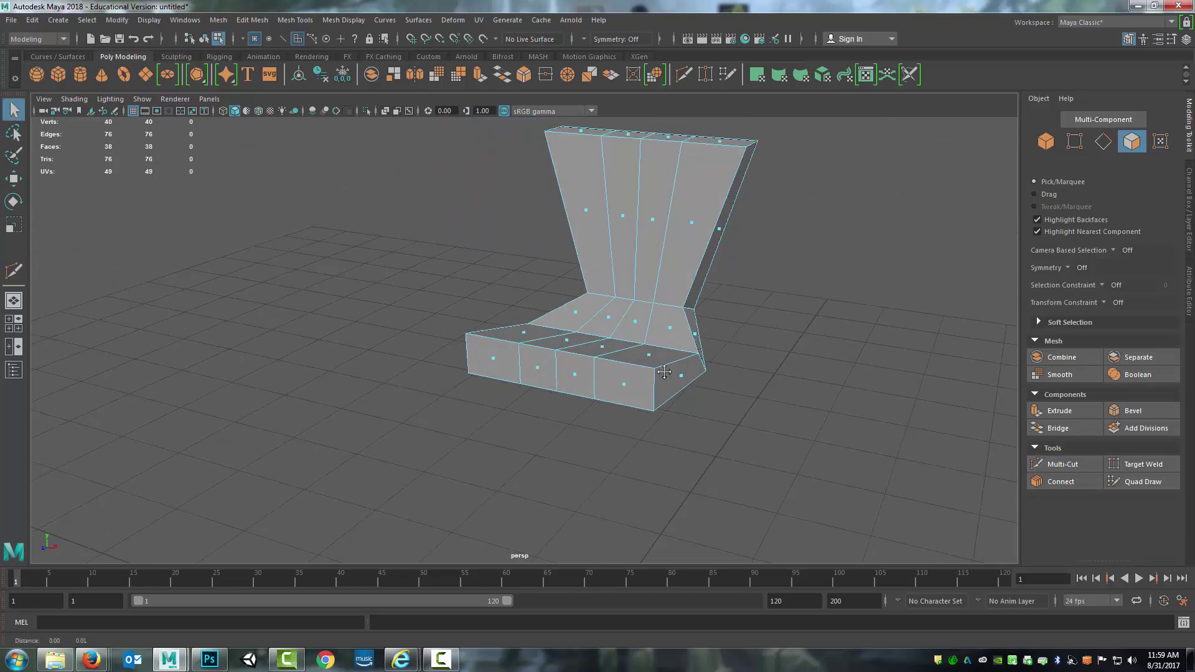
pyautogui.keyDown('alt'); pyautogui.moveTo(664, 372); pyautogui.dragTo(504, 409); pyautogui.keyUp('alt')
pyautogui.moveTo(502, 300); pyautogui.dragTo(440, 302, button='right')
pyautogui.keyDown('alt'); pyautogui.moveTo(648, 467); pyautogui.dragTo(461, 339); pyautogui.keyUp('alt')
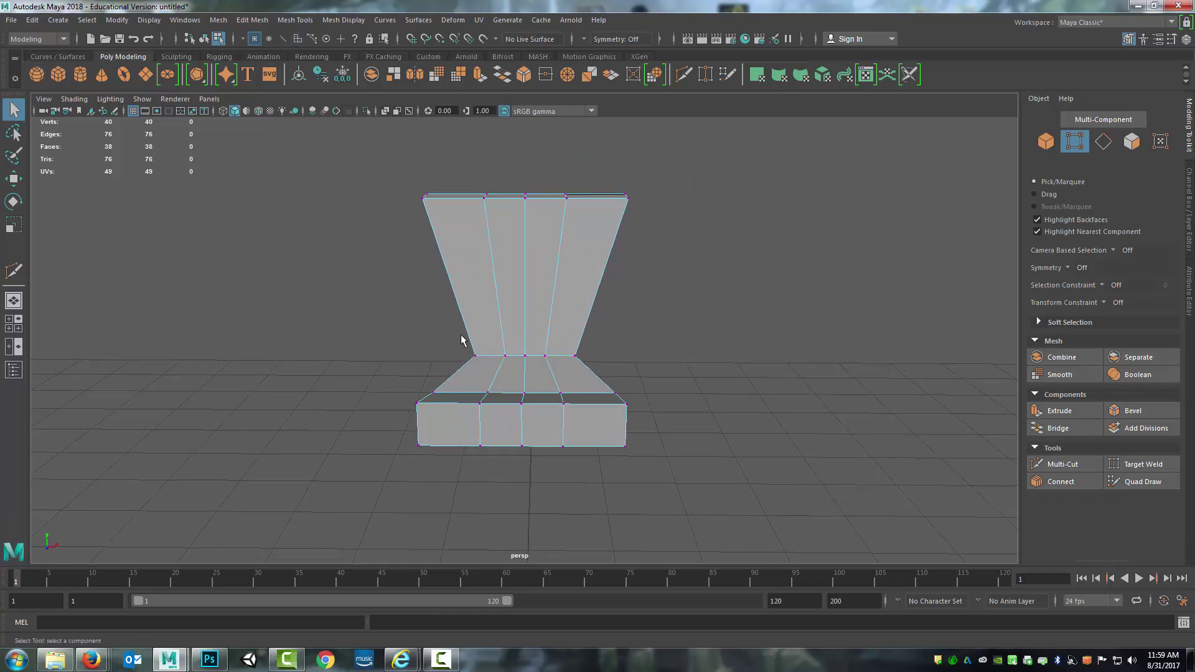
pyautogui.press('4')
pyautogui.keyDown('alt'); pyautogui.moveTo(561, 388); pyautogui.dragTo(565, 379); pyautogui.keyUp('alt')
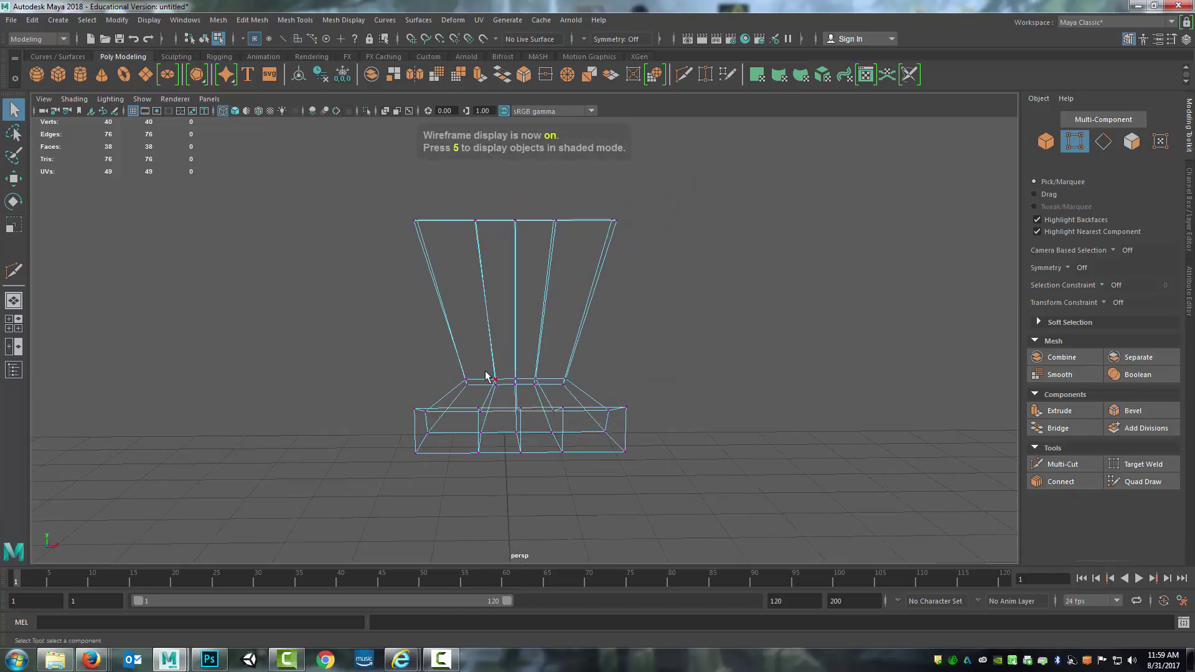
# Select the 18 vertices of the three middle loops across the seat and its joint with the back, and lower them to about Y 2.74
pyautogui.moveTo(551, 472); pyautogui.dragTo(591, 430)
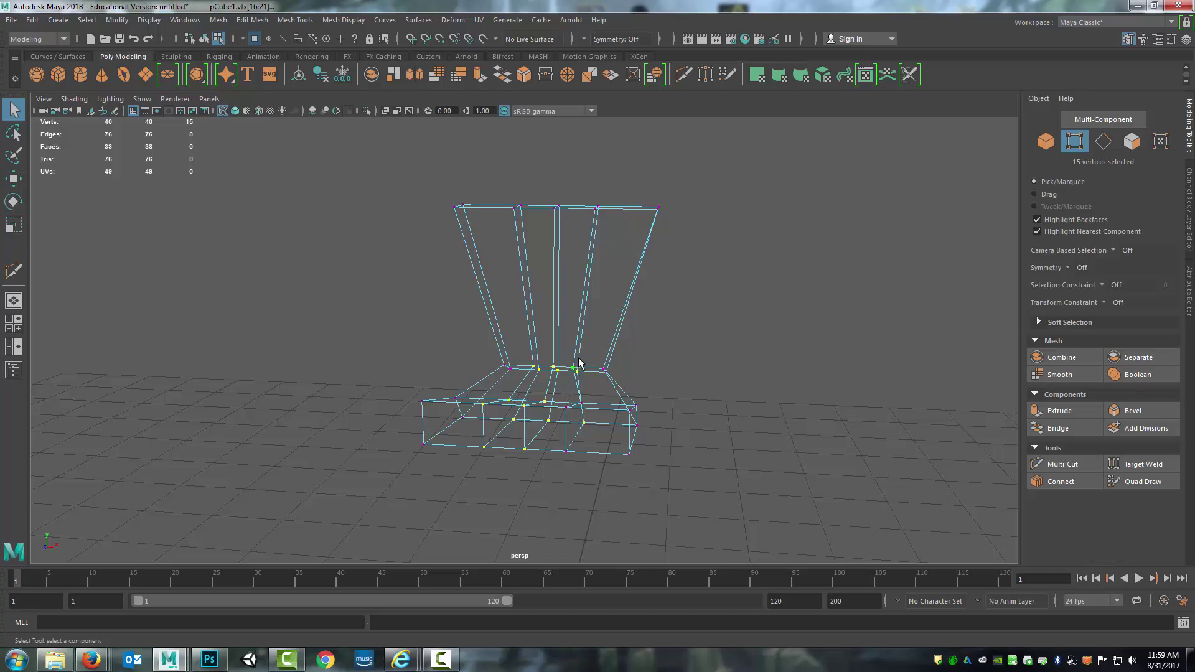
pyautogui.moveTo(578, 363)
pyautogui.keyDown('alt'); pyautogui.mouseDown()
pyautogui.moveTo(567, 419)
pyautogui.moveTo(564, 365)
pyautogui.mouseUp(); pyautogui.keyUp('alt')
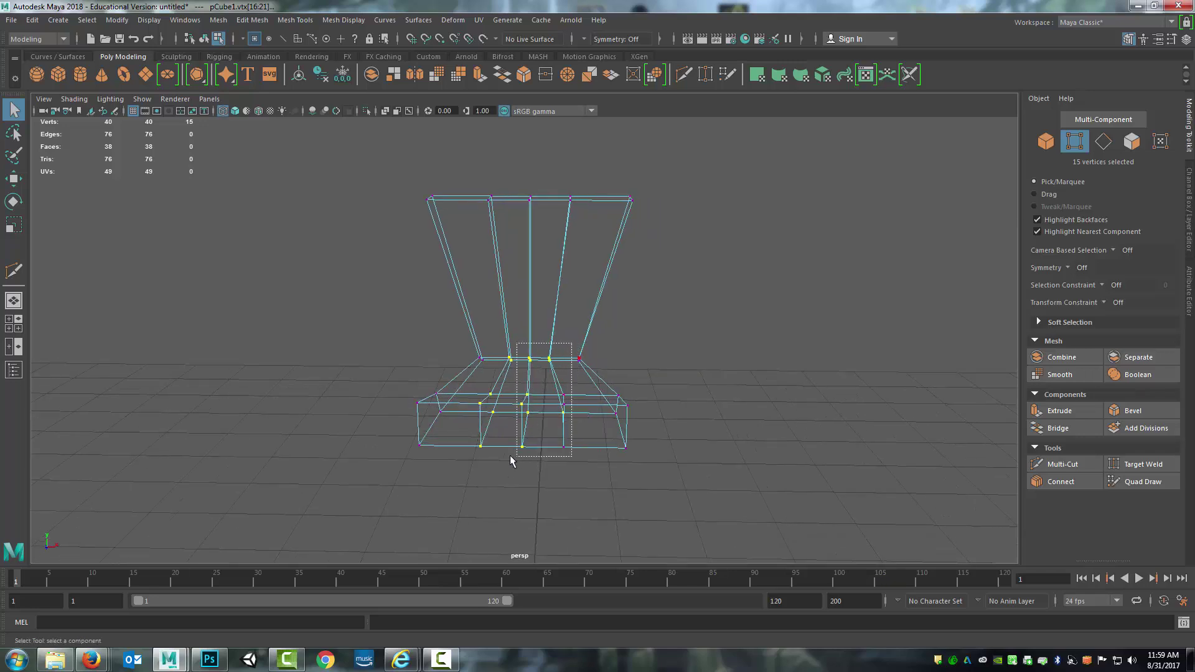
pyautogui.moveTo(473, 466)
pyautogui.mouseDown()
pyautogui.moveTo(491, 461)
pyautogui.moveTo(488, 469)
pyautogui.mouseUp()
pyautogui.keyDown('alt'); pyautogui.moveTo(527, 486); pyautogui.dragTo(554, 481); pyautogui.keyUp('alt')
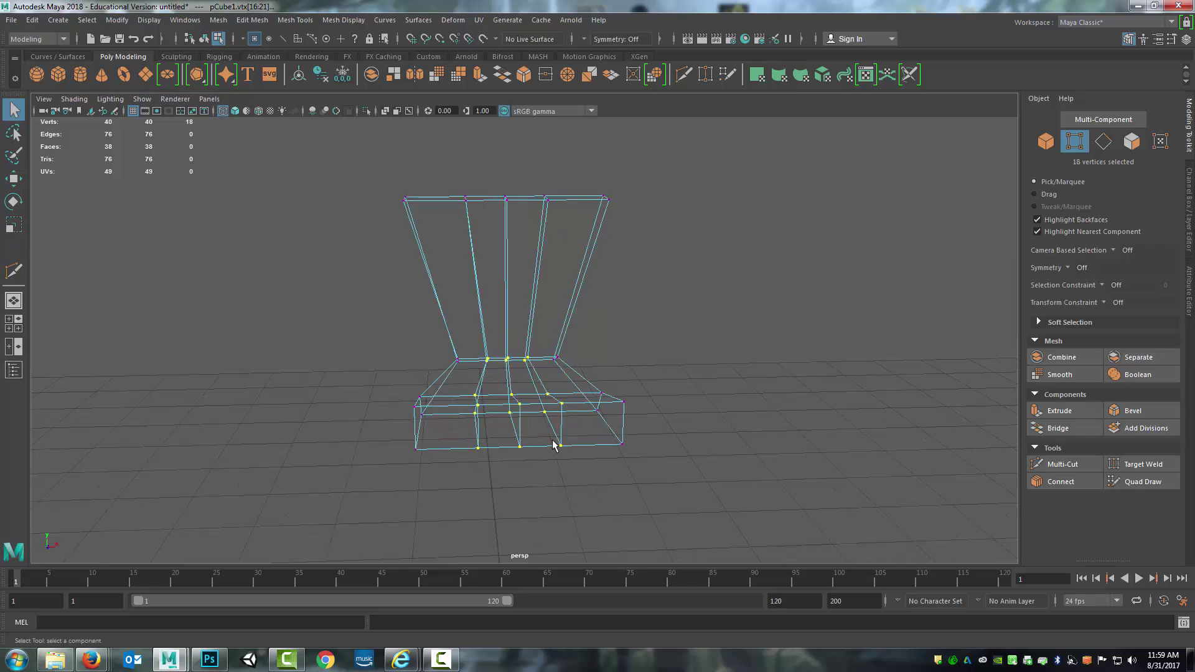
pyautogui.press('w')
pyautogui.keyDown('alt'); pyautogui.moveTo(566, 440); pyautogui.dragTo(601, 283); pyautogui.keyUp('alt')
pyautogui.keyDown('alt'); pyautogui.moveTo(493, 366); pyautogui.dragTo(478, 213); pyautogui.keyUp('alt')
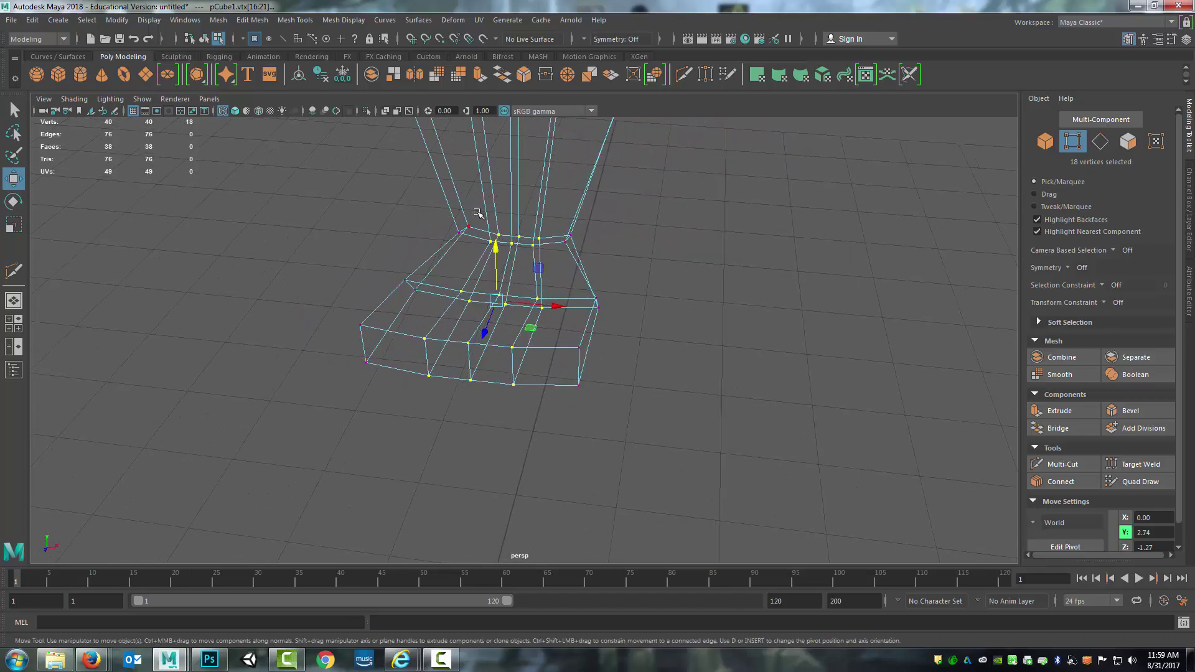
# Deselect the six vertices at the back joint and lower the remaining 12 middle seat vertices to about Y 2.14
pyautogui.keyDown('shift'); pyautogui.moveTo(537, 250); pyautogui.dragTo(553, 253); pyautogui.keyUp('shift')
pyautogui.keyDown('alt'); pyautogui.moveTo(582, 333); pyautogui.dragTo(462, 309); pyautogui.keyUp('alt')
pyautogui.moveTo(568, 284); pyautogui.dragTo(560, 346)
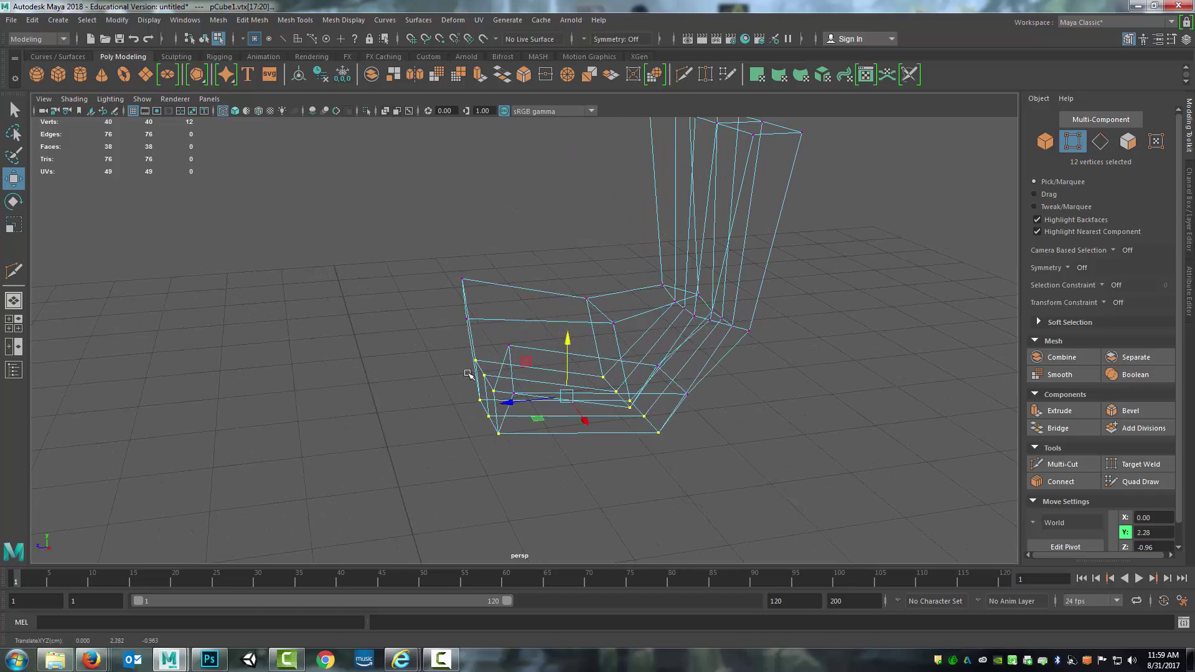
pyautogui.keyDown('alt'); pyautogui.moveTo(502, 408); pyautogui.dragTo(477, 387); pyautogui.keyUp('alt')
pyautogui.moveTo(487, 337); pyautogui.dragTo(487, 345)
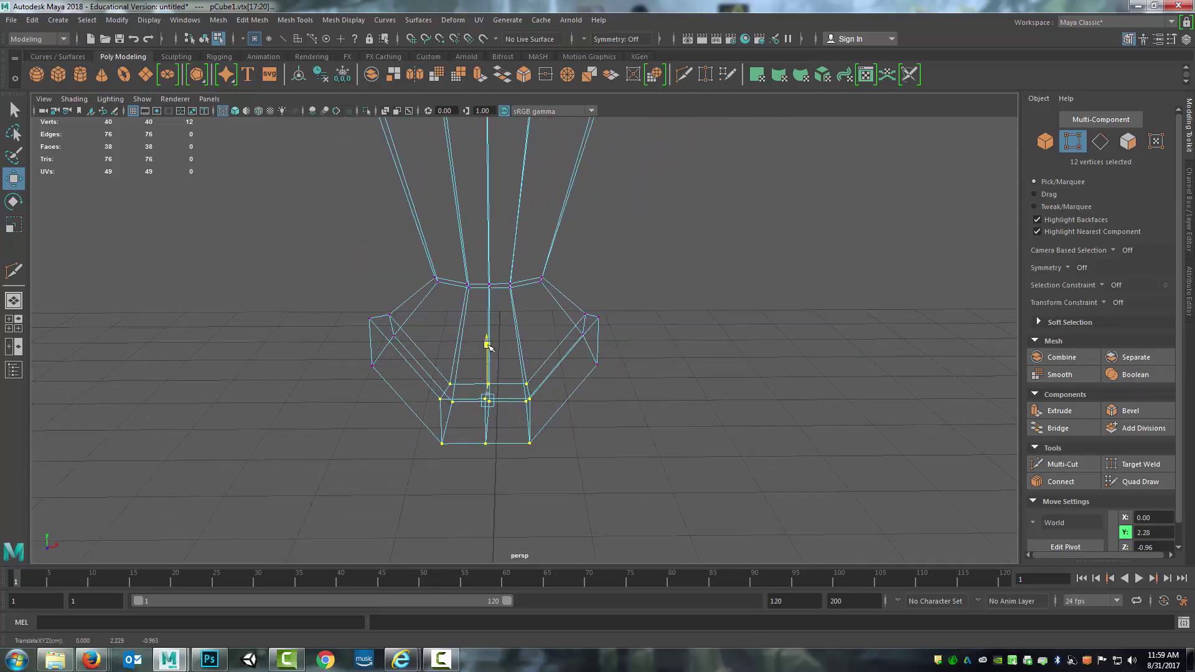
pyautogui.keyDown('alt'); pyautogui.moveTo(414, 354); pyautogui.dragTo(559, 409); pyautogui.keyUp('alt')
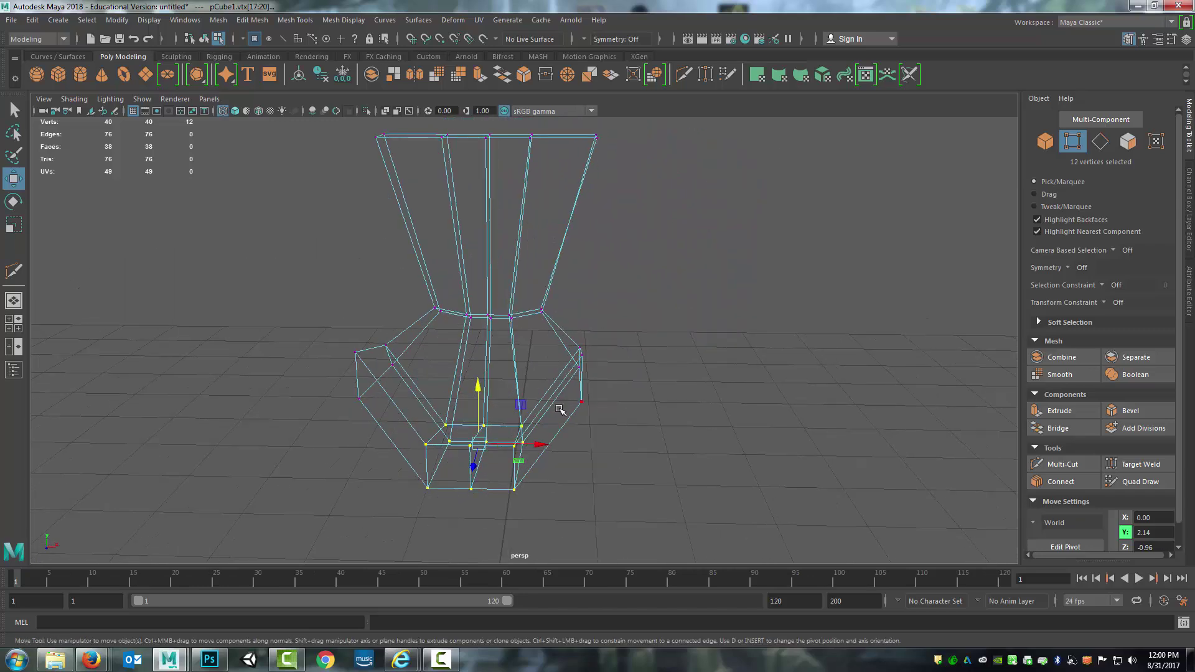
# Select the two lower outer vertices on one side of the seat and set symmetry to World X
pyautogui.click(579, 402)
pyautogui.keyDown('alt'); pyautogui.moveTo(664, 392); pyautogui.dragTo(643, 394); pyautogui.keyUp('alt')
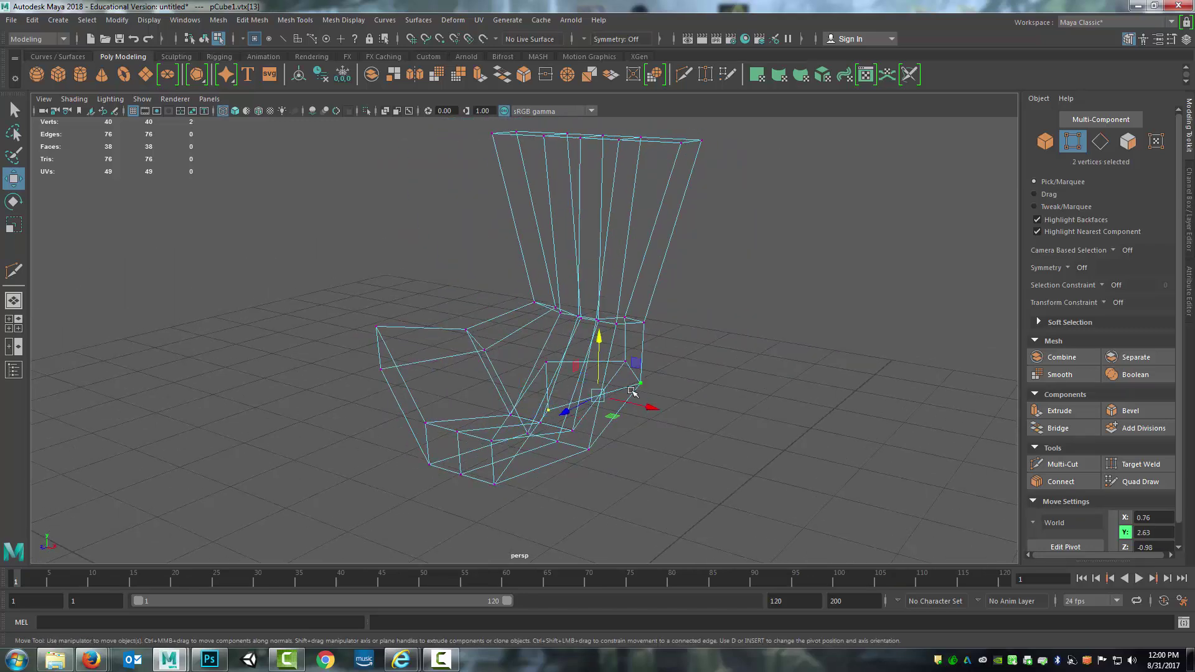
pyautogui.keyDown('alt'); pyautogui.moveTo(507, 385); pyautogui.dragTo(585, 323); pyautogui.keyUp('alt')
pyautogui.keyDown('alt'); pyautogui.moveTo(561, 381); pyautogui.dragTo(502, 385); pyautogui.keyUp('alt')
pyautogui.keyDown('alt'); pyautogui.moveTo(500, 383); pyautogui.dragTo(459, 382, button='middle'); pyautogui.keyUp('alt')
pyautogui.keyDown('alt'); pyautogui.moveTo(448, 382); pyautogui.dragTo(465, 383); pyautogui.keyUp('alt')
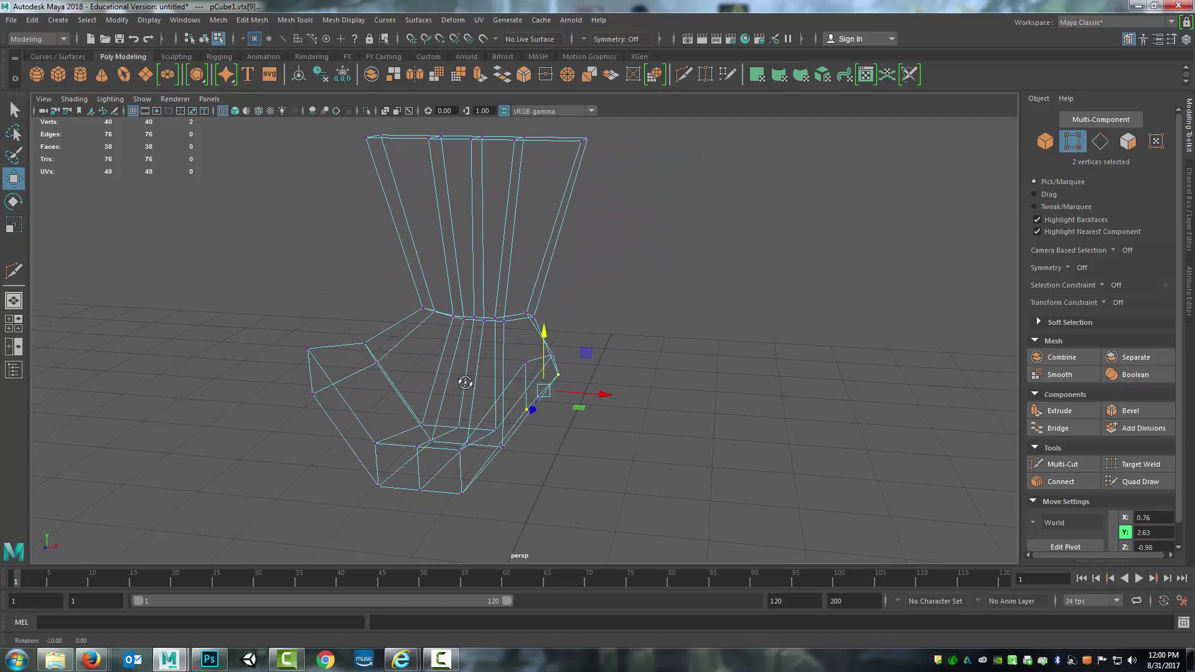
pyautogui.scroll(-1, 1113, 324)
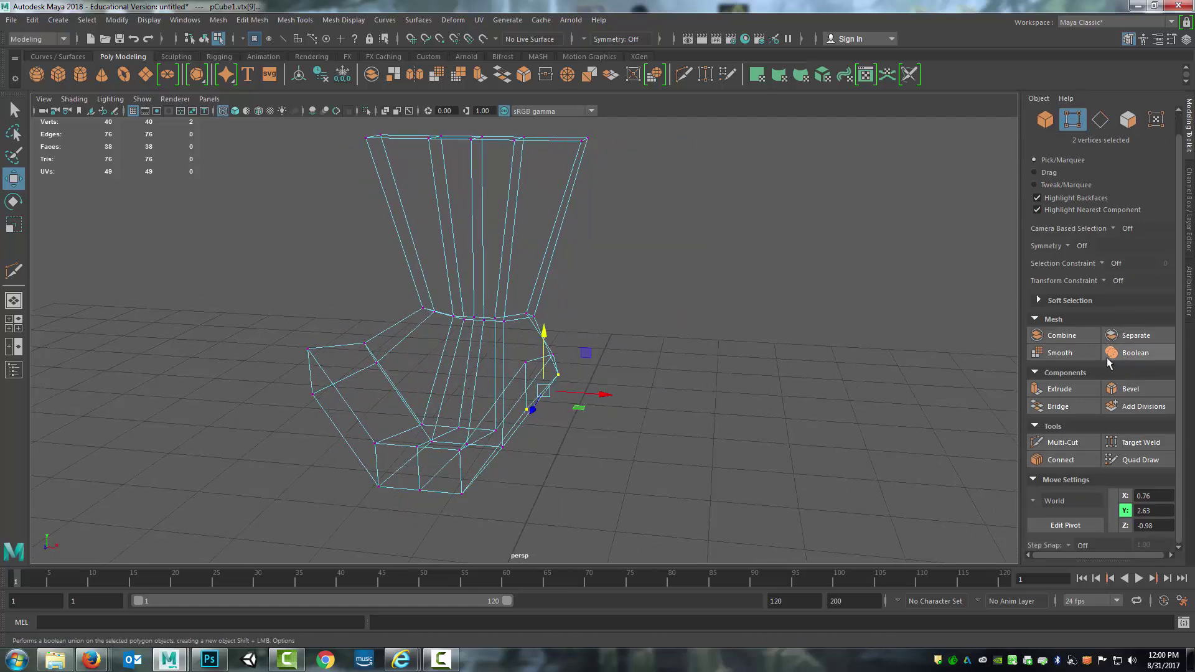
pyautogui.scroll(1, 1113, 336)
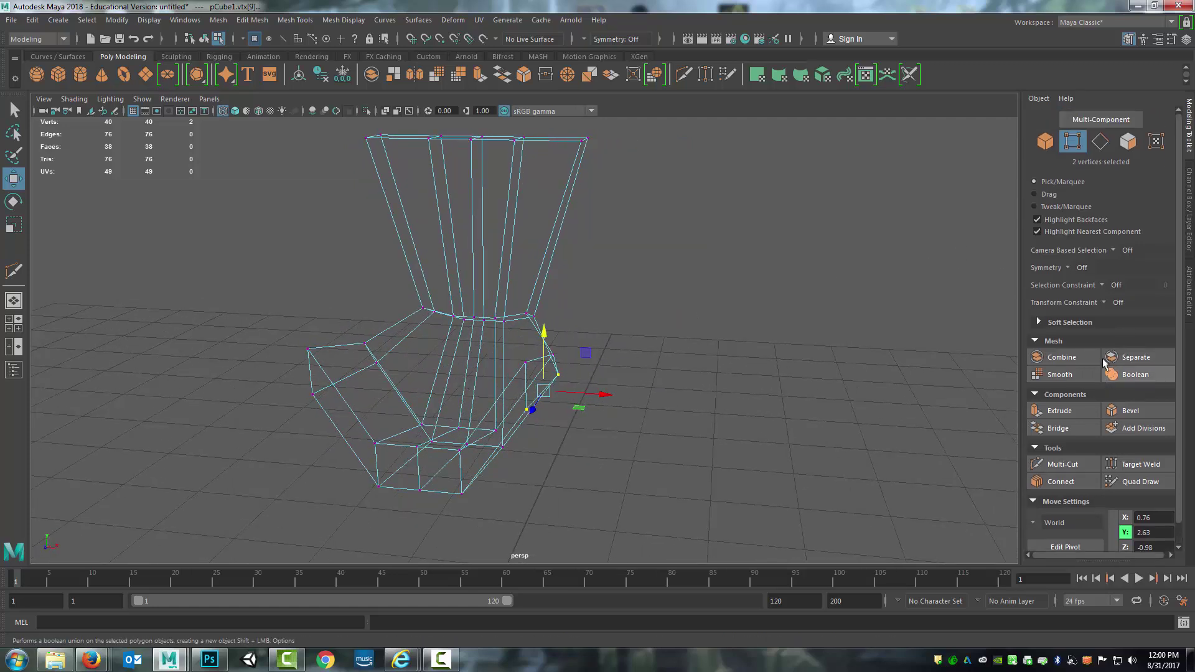
pyautogui.click(1073, 268)
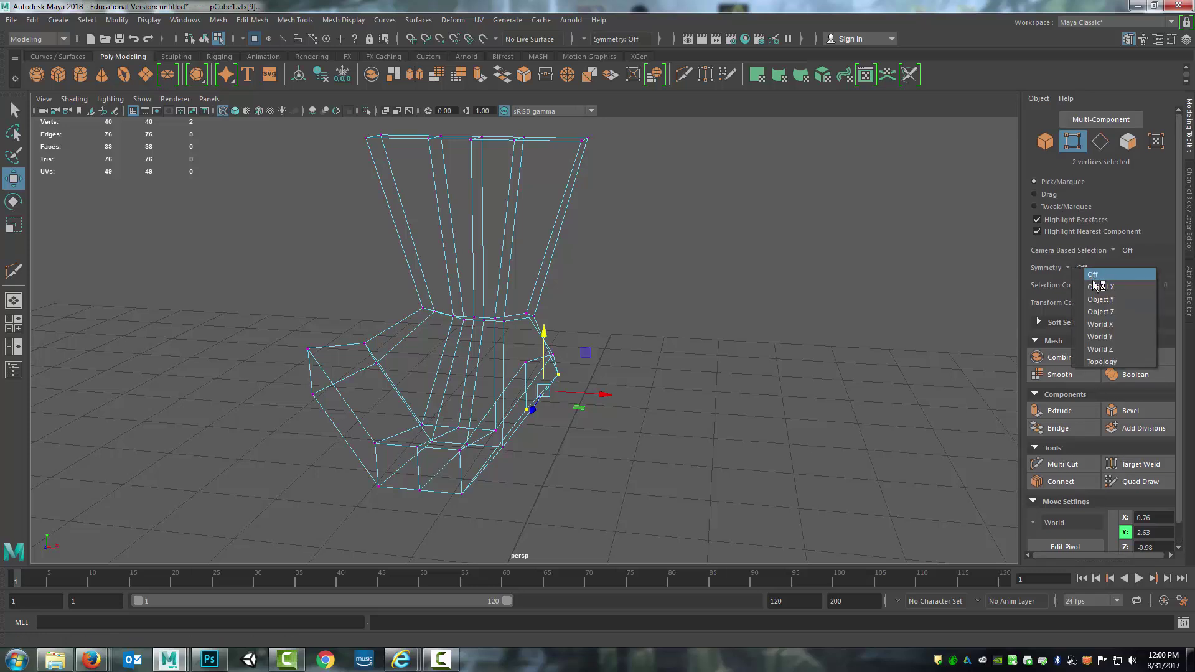
pyautogui.click(1096, 325)
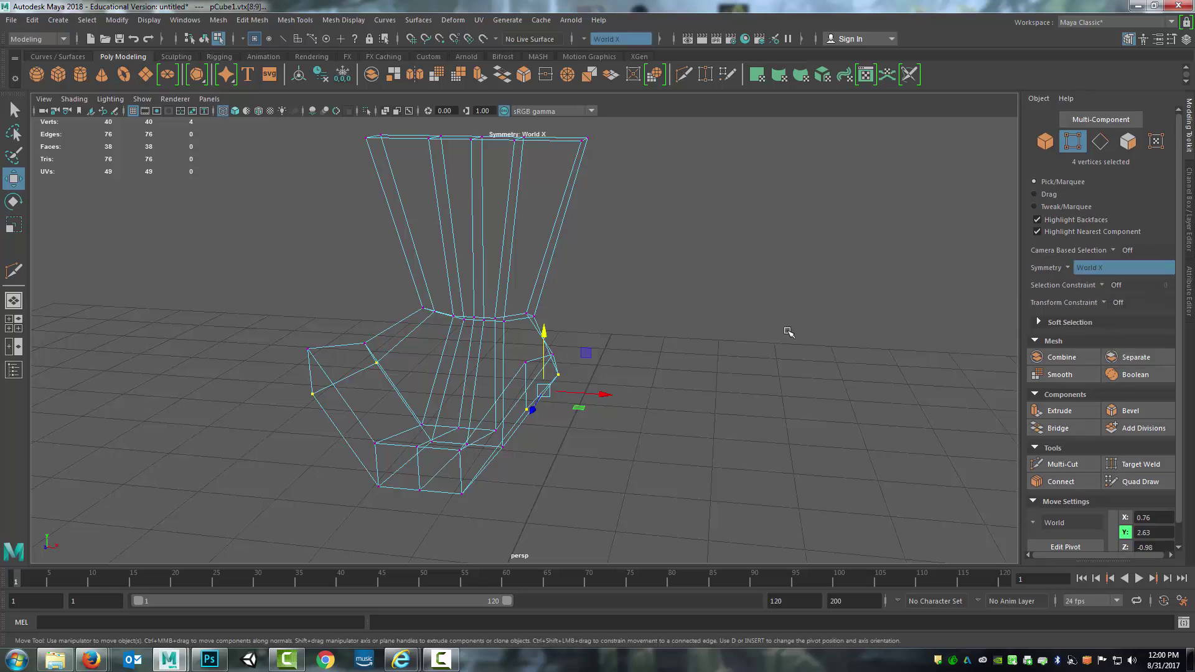
# Flare the seat's lower outer side vertices outward and upward symmetrically, placing the front pair at about X 0.88, Y 2.93, Z -0.35
pyautogui.keyDown('alt'); pyautogui.moveTo(787, 330); pyautogui.dragTo(324, 447); pyautogui.keyUp('alt')
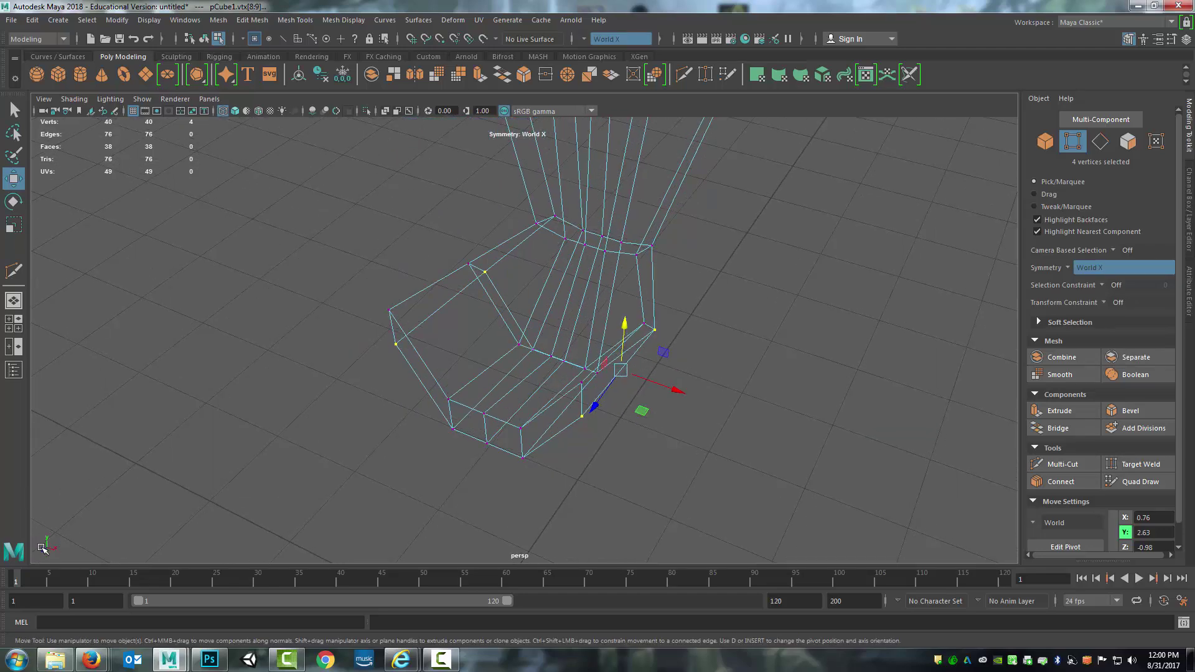
pyautogui.keyDown('alt'); pyautogui.moveTo(209, 467); pyautogui.dragTo(248, 448); pyautogui.keyUp('alt')
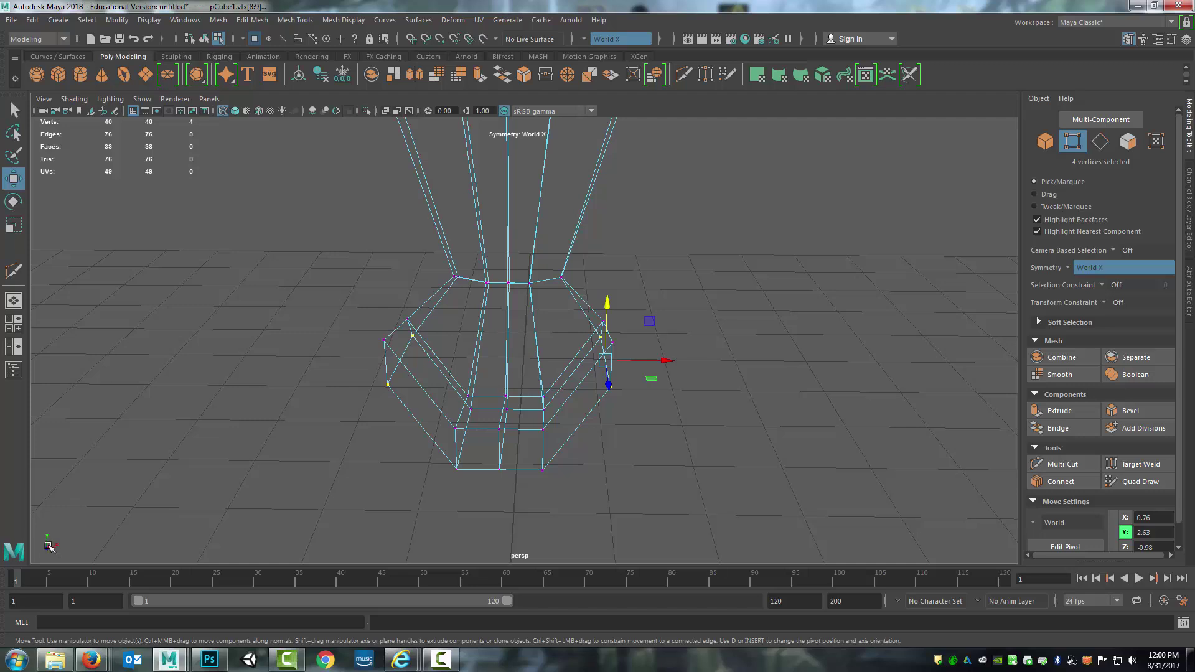
pyautogui.keyDown('alt'); pyautogui.moveTo(367, 510); pyautogui.dragTo(494, 463); pyautogui.keyUp('alt')
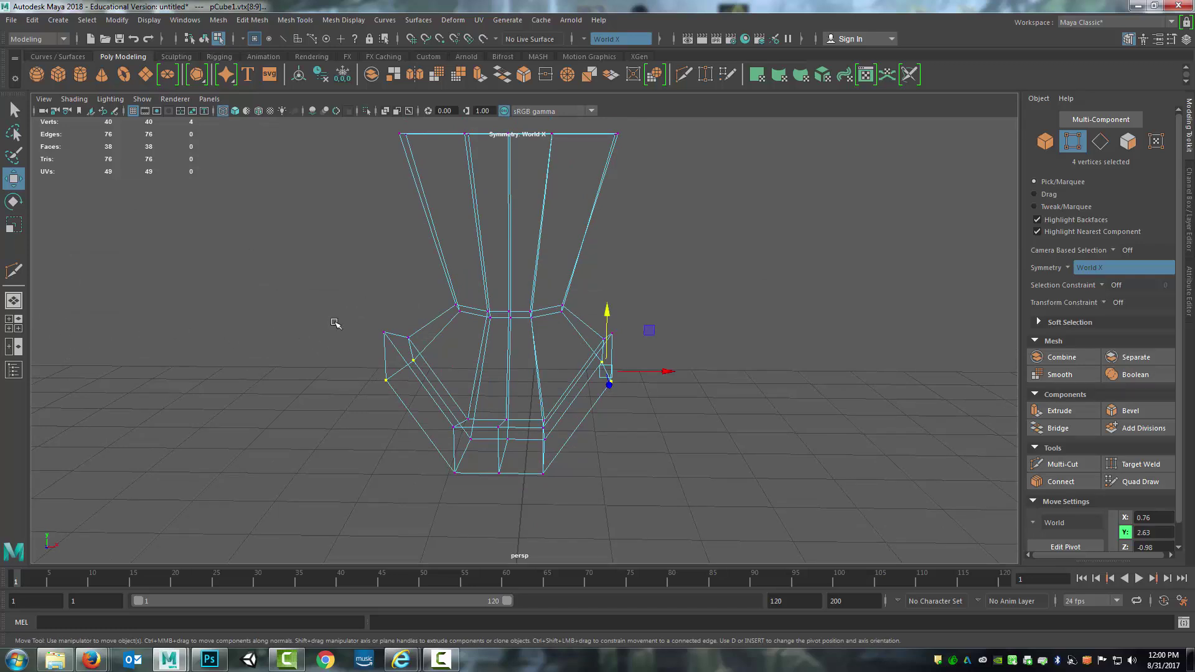
pyautogui.keyDown('alt'); pyautogui.moveTo(621, 386); pyautogui.dragTo(690, 419); pyautogui.keyUp('alt')
pyautogui.keyDown('alt'); pyautogui.moveTo(639, 371); pyautogui.dragTo(693, 380); pyautogui.keyUp('alt')
pyautogui.moveTo(639, 312); pyautogui.dragTo(565, 376)
pyautogui.click(637, 383)
pyautogui.click(630, 372)
pyautogui.keyDown('alt'); pyautogui.moveTo(566, 376); pyautogui.dragTo(527, 385, button='middle'); pyautogui.keyUp('alt')
pyautogui.keyDown('alt'); pyautogui.moveTo(527, 386); pyautogui.dragTo(489, 310); pyautogui.keyUp('alt')
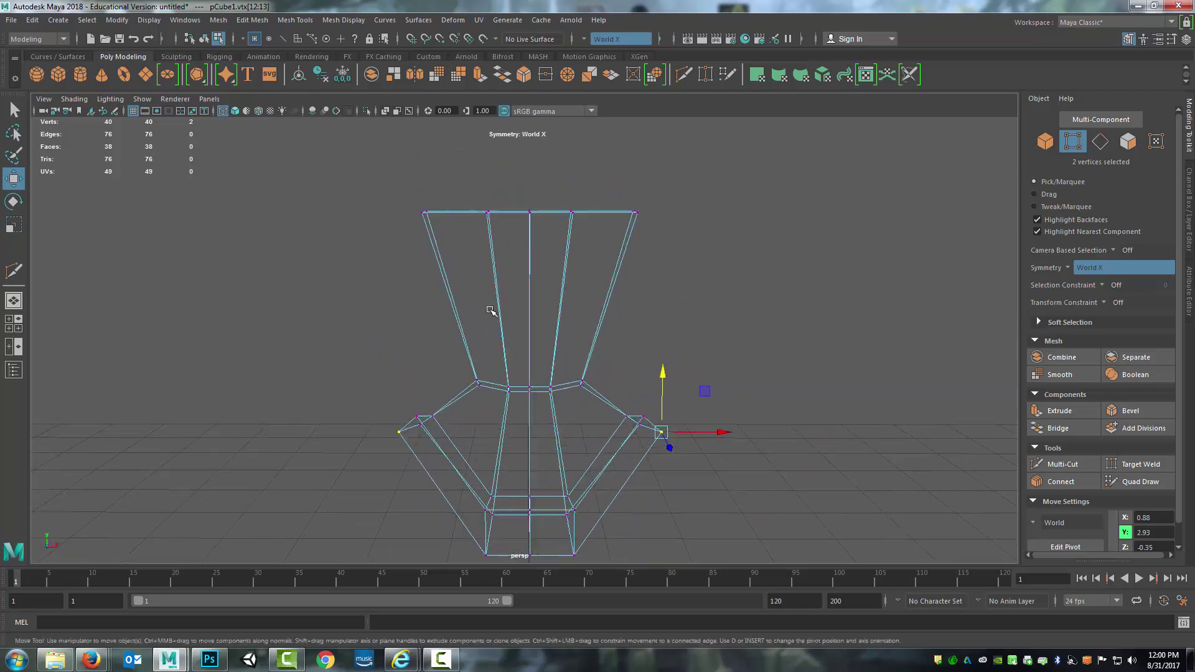
# Dip the backrest's top edge by lowering its six middle vertices to about Y 4.27 and the centre pair to about Y 4.25
pyautogui.keyDown('alt'); pyautogui.moveTo(491, 227); pyautogui.dragTo(504, 268, button='middle'); pyautogui.keyUp('alt')
pyautogui.moveTo(505, 237); pyautogui.dragTo(608, 267)
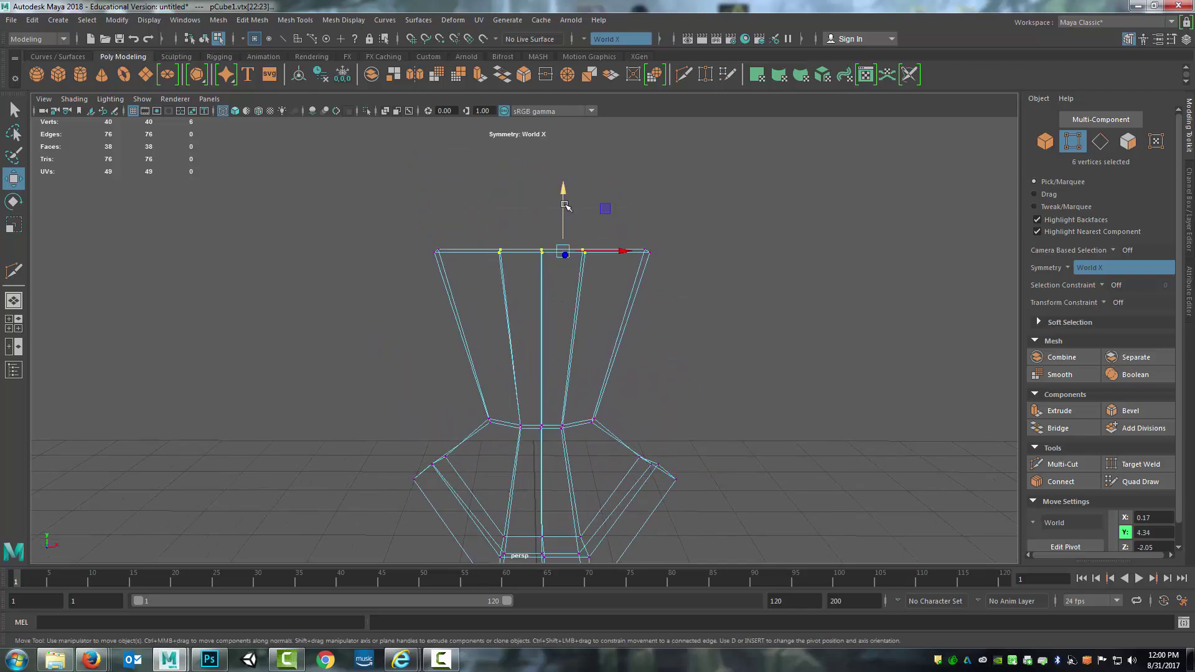
pyautogui.moveTo(562, 194); pyautogui.dragTo(562, 202)
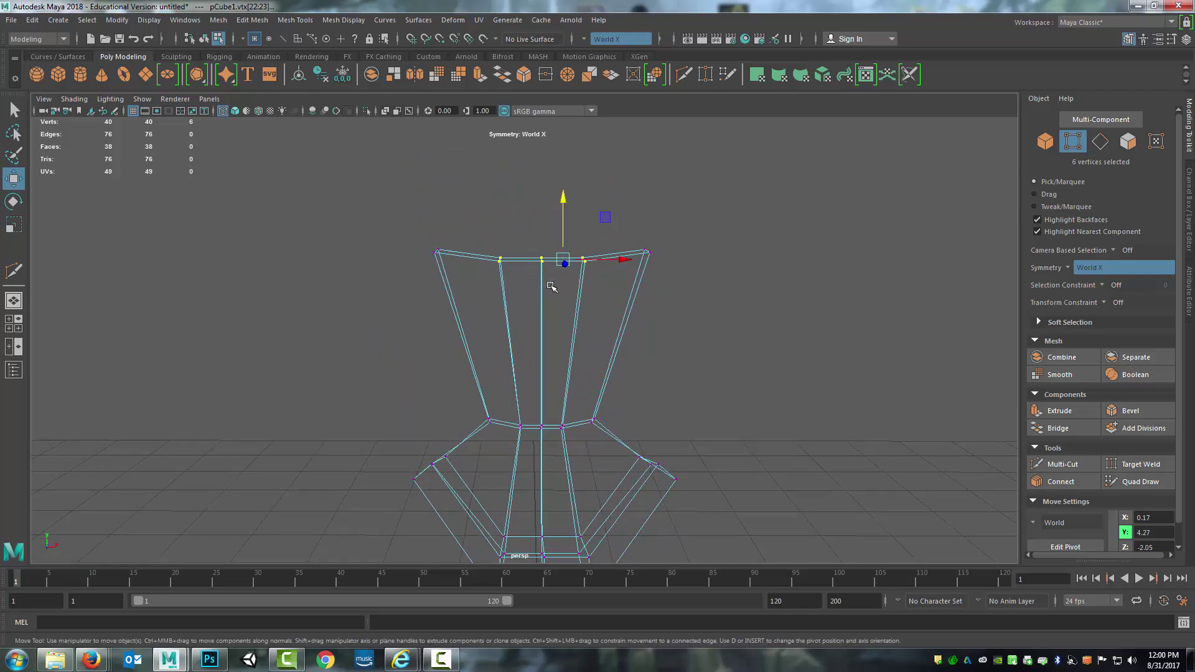
pyautogui.click(542, 260)
pyautogui.moveTo(541, 196); pyautogui.dragTo(543, 201)
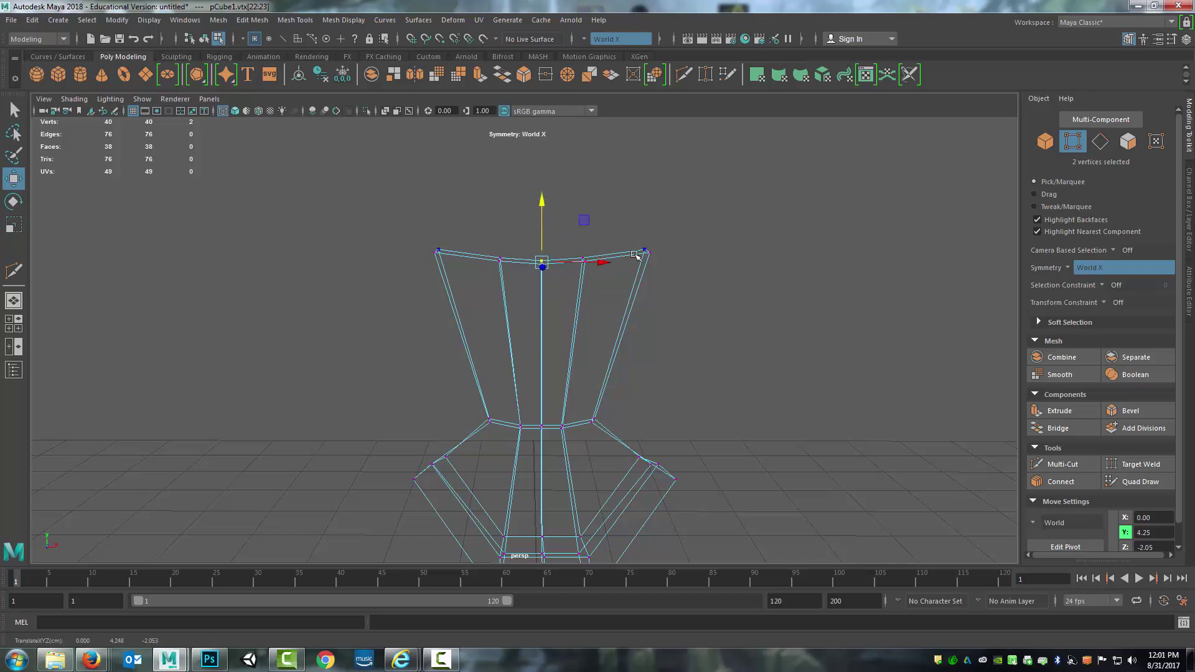
# Lower the seat's four centre vertices to about Y 2.13 and spread the vertices beside them symmetrically to about X -0.30
pyautogui.moveTo(540, 358)
pyautogui.keyDown('alt'); pyautogui.mouseDown()
pyautogui.moveTo(632, 394)
pyautogui.moveTo(535, 367)
pyautogui.moveTo(487, 425)
pyautogui.moveTo(531, 427)
pyautogui.moveTo(515, 400)
pyautogui.moveTo(532, 373)
pyautogui.moveTo(517, 359)
pyautogui.mouseUp(); pyautogui.keyUp('alt')
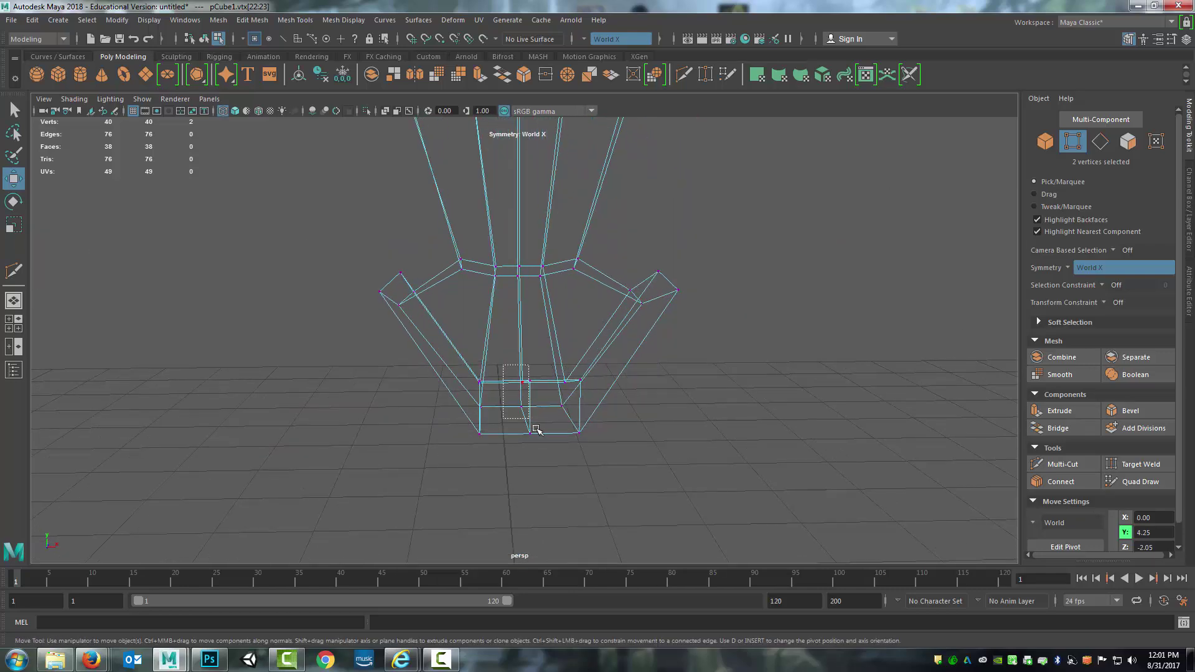
pyautogui.moveTo(536, 429); pyautogui.dragTo(535, 348)
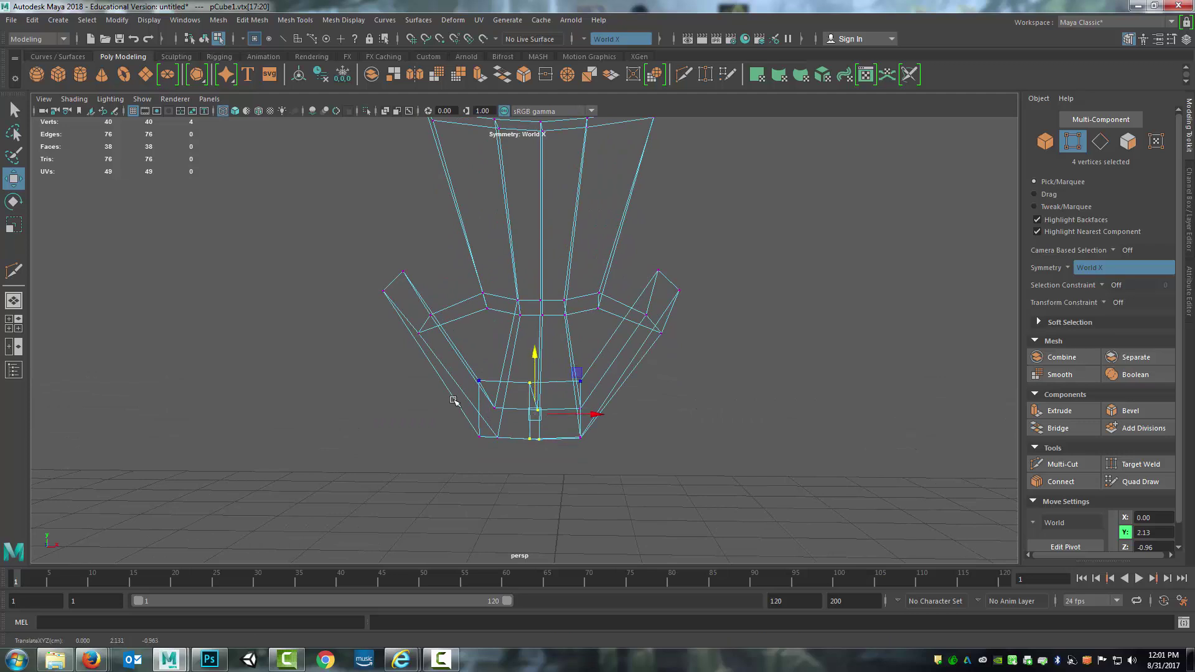
pyautogui.keyDown('alt'); pyautogui.moveTo(453, 400); pyautogui.dragTo(458, 369); pyautogui.keyUp('alt')
pyautogui.keyDown('alt'); pyautogui.moveTo(480, 418); pyautogui.dragTo(533, 398); pyautogui.keyUp('alt')
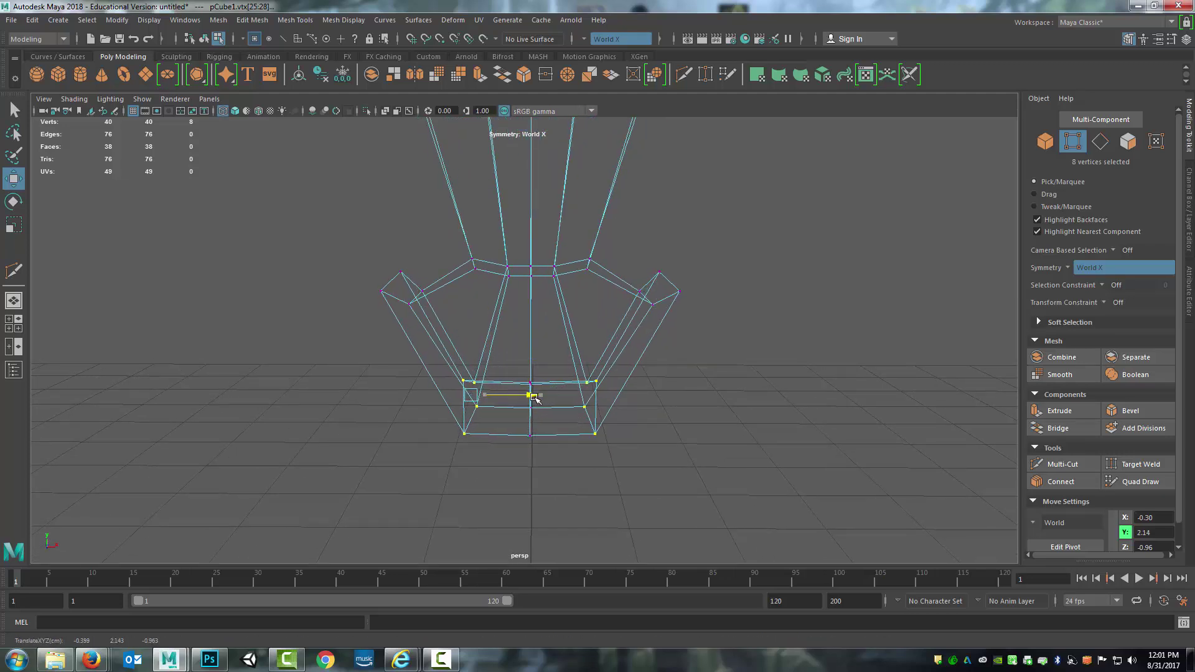
# Raise the eight seat vertices beside the centre symmetrically to about Y 2.21 and tilt them slightly
pyautogui.moveTo(469, 336); pyautogui.dragTo(471, 322)
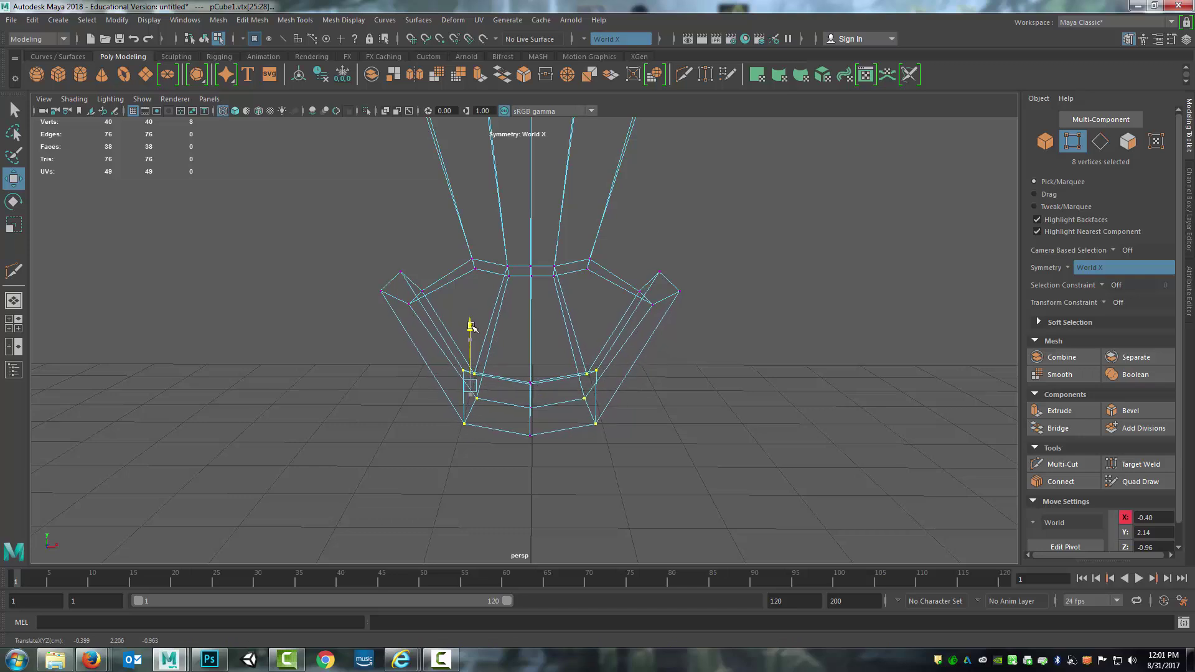
pyautogui.press('e')
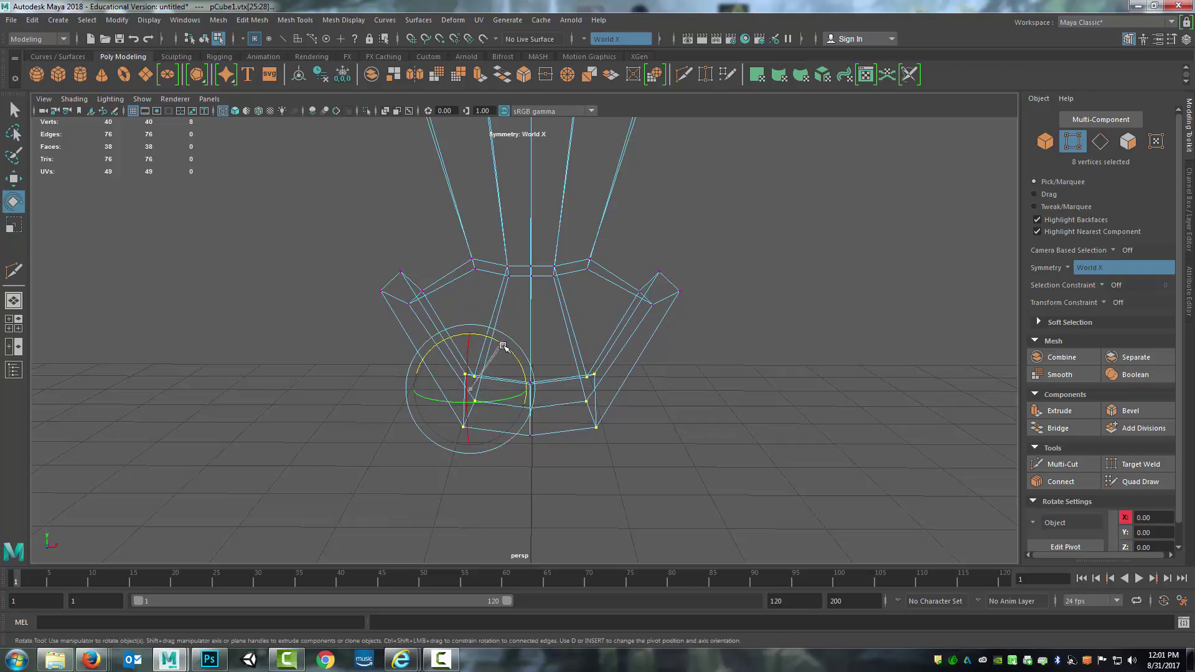
pyautogui.keyDown('alt'); pyautogui.moveTo(506, 349); pyautogui.dragTo(461, 396); pyautogui.keyUp('alt')
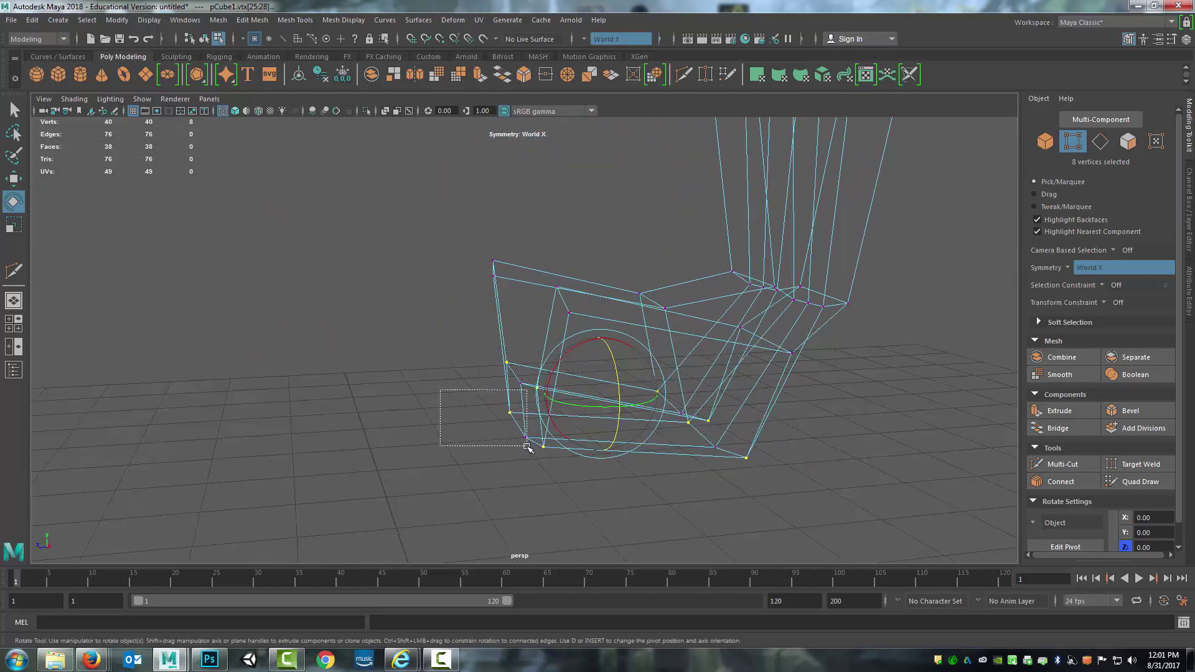
# Raise the three middle vertices on the seat's lower front edge to about Y 2.27 and shift them forward to about Z -0.31
pyautogui.moveTo(527, 445); pyautogui.dragTo(528, 448)
pyautogui.hotkey('ctrl', 'z')
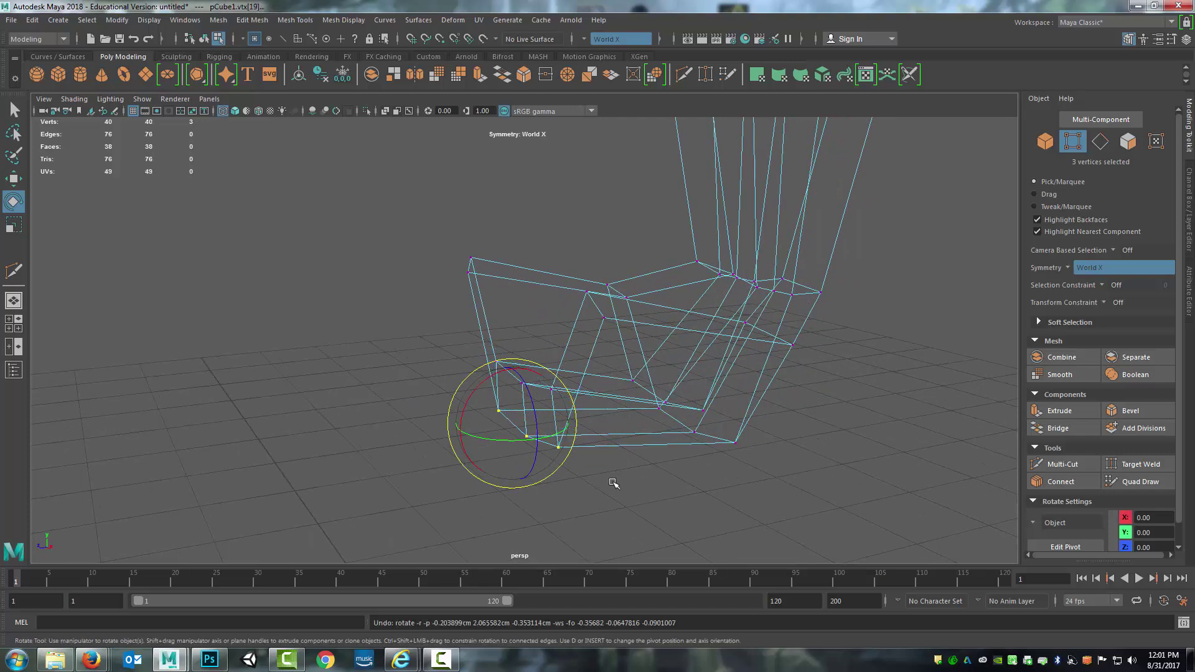
pyautogui.keyDown('alt'); pyautogui.moveTo(613, 483); pyautogui.dragTo(560, 458); pyautogui.keyUp('alt')
pyautogui.press('w')
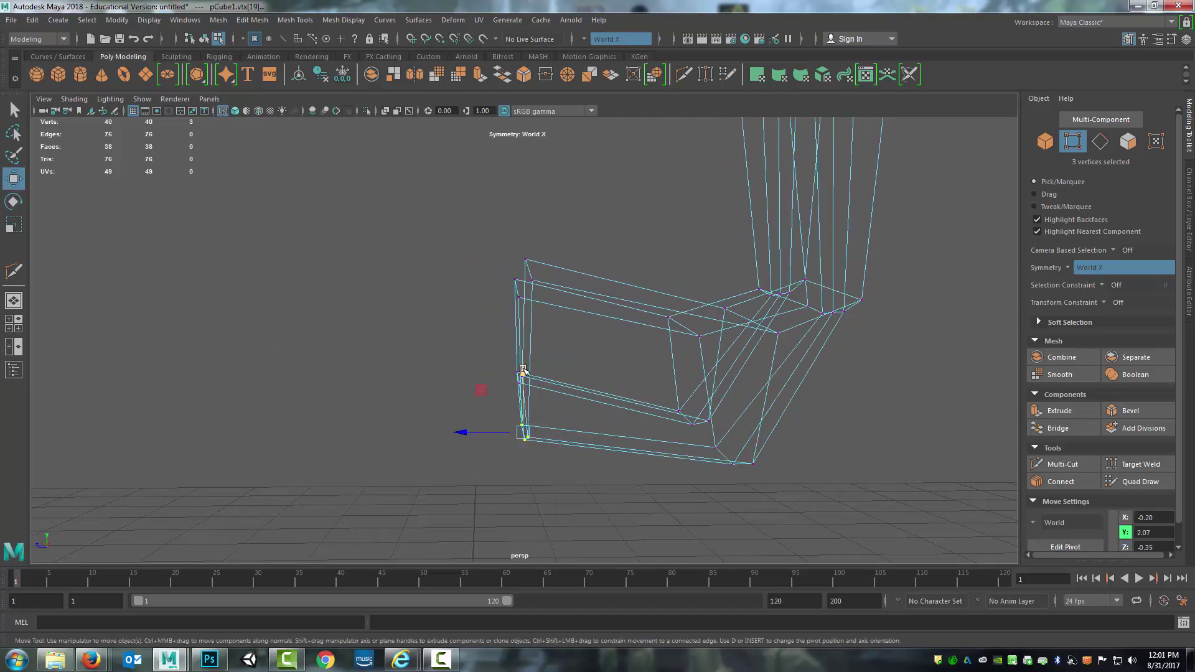
pyautogui.moveTo(522, 370); pyautogui.dragTo(523, 343)
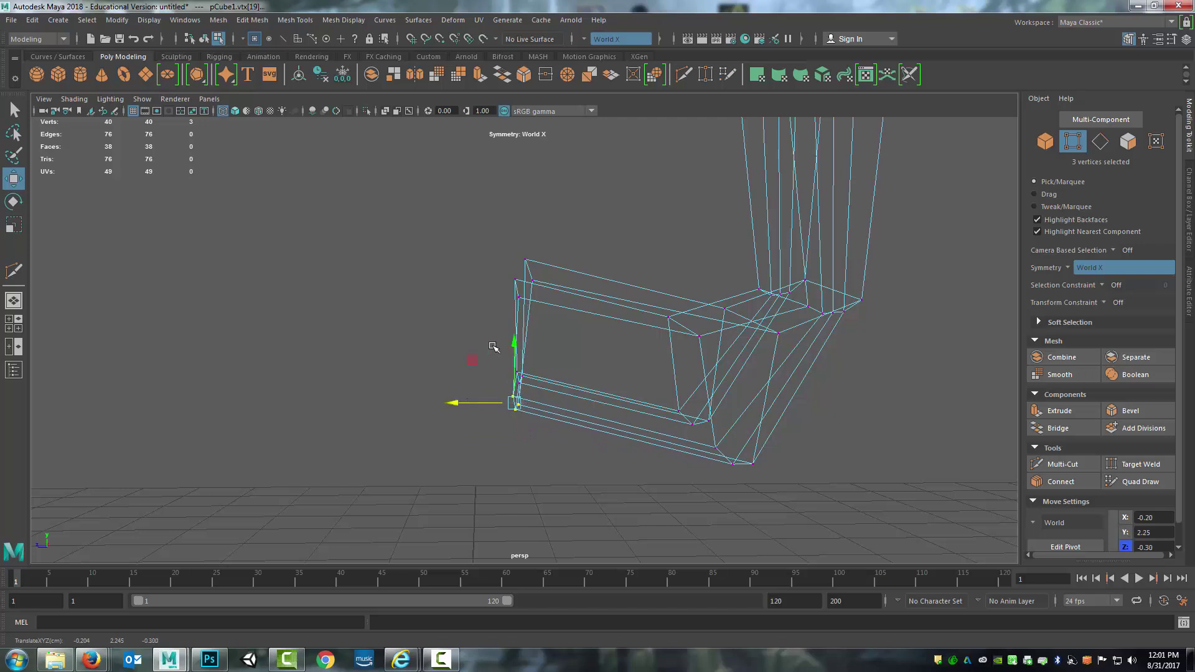
pyautogui.moveTo(516, 343); pyautogui.dragTo(514, 336)
# Cut two edge loops crosswise around the seat with Multi-Cut, dividing it between the front edge and the rear section
pyautogui.keyDown('alt'); pyautogui.moveTo(448, 386); pyautogui.dragTo(620, 292); pyautogui.keyUp('alt')
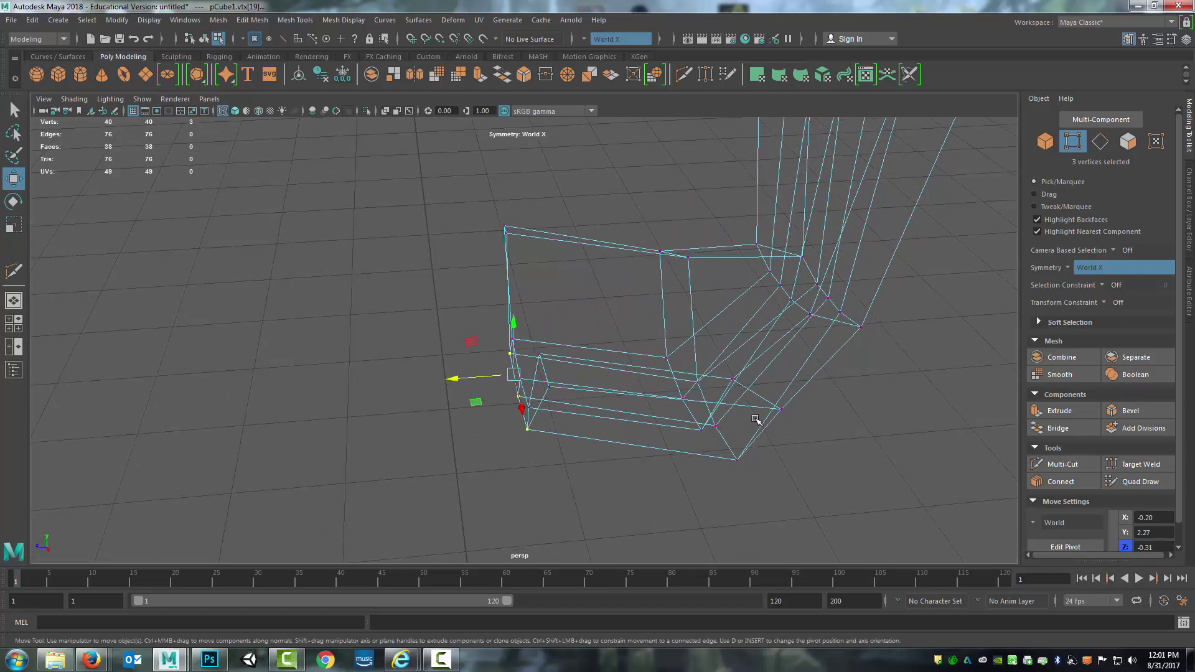
pyautogui.keyDown('alt'); pyautogui.moveTo(723, 421); pyautogui.dragTo(679, 471); pyautogui.keyUp('alt')
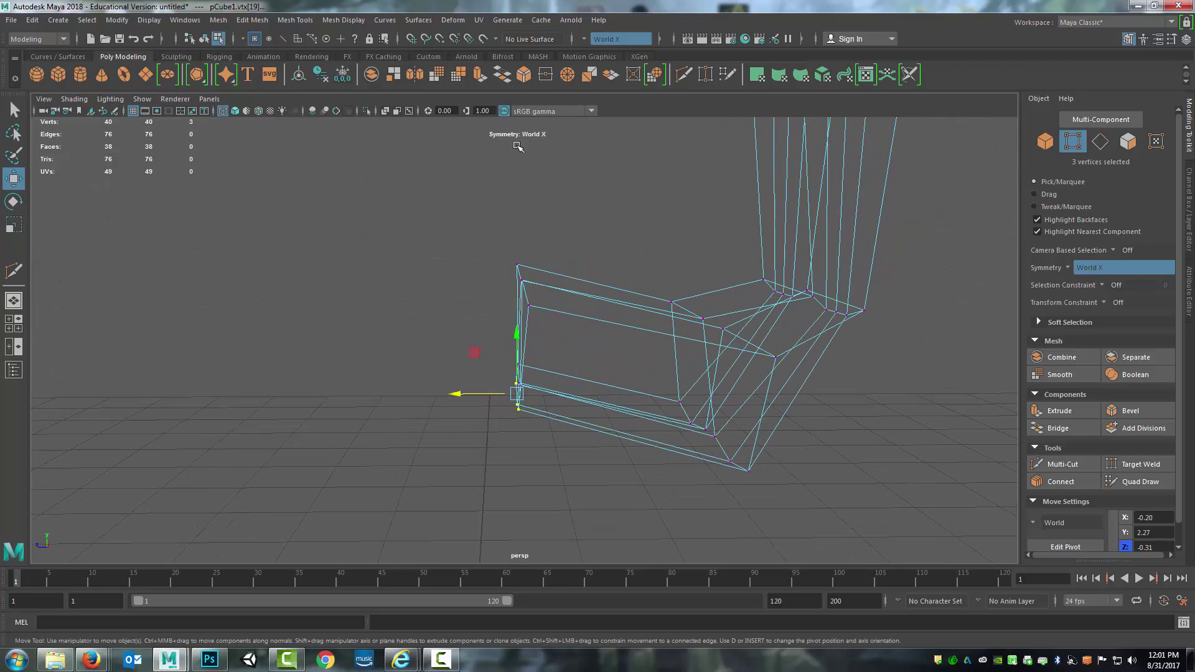
pyautogui.click(683, 75)
pyautogui.moveTo(547, 306)
pyautogui.keyDown('alt'); pyautogui.mouseDown()
pyautogui.moveTo(559, 308)
pyautogui.moveTo(550, 302)
pyautogui.mouseUp(); pyautogui.keyUp('alt')
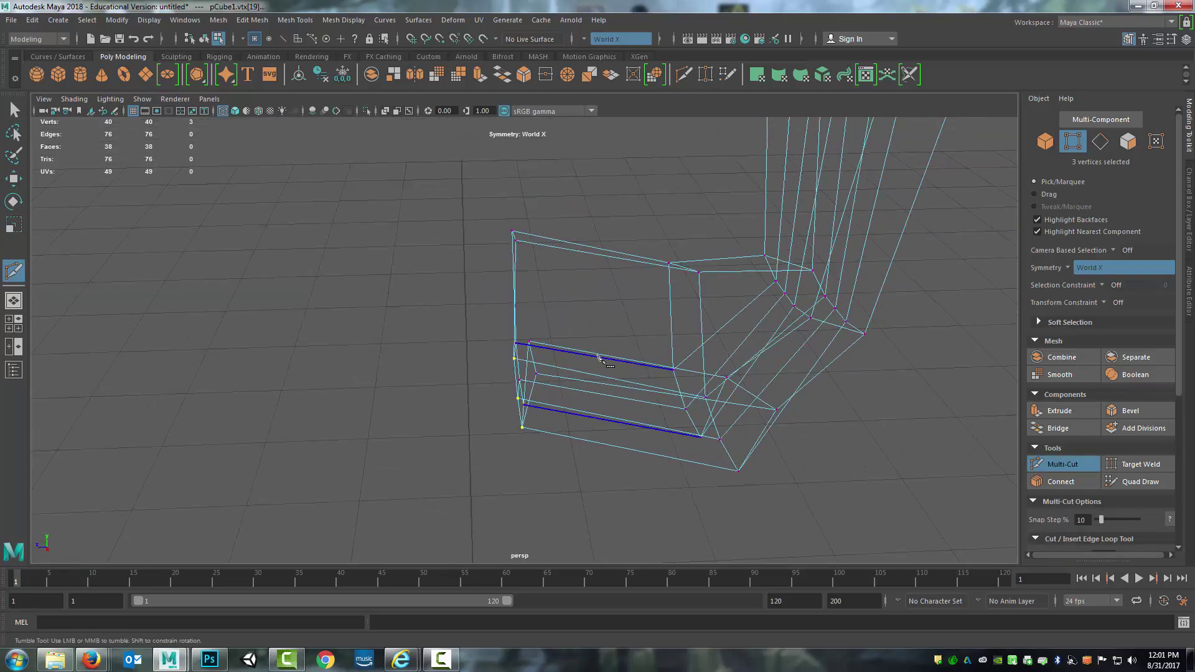
pyautogui.click(565, 245)
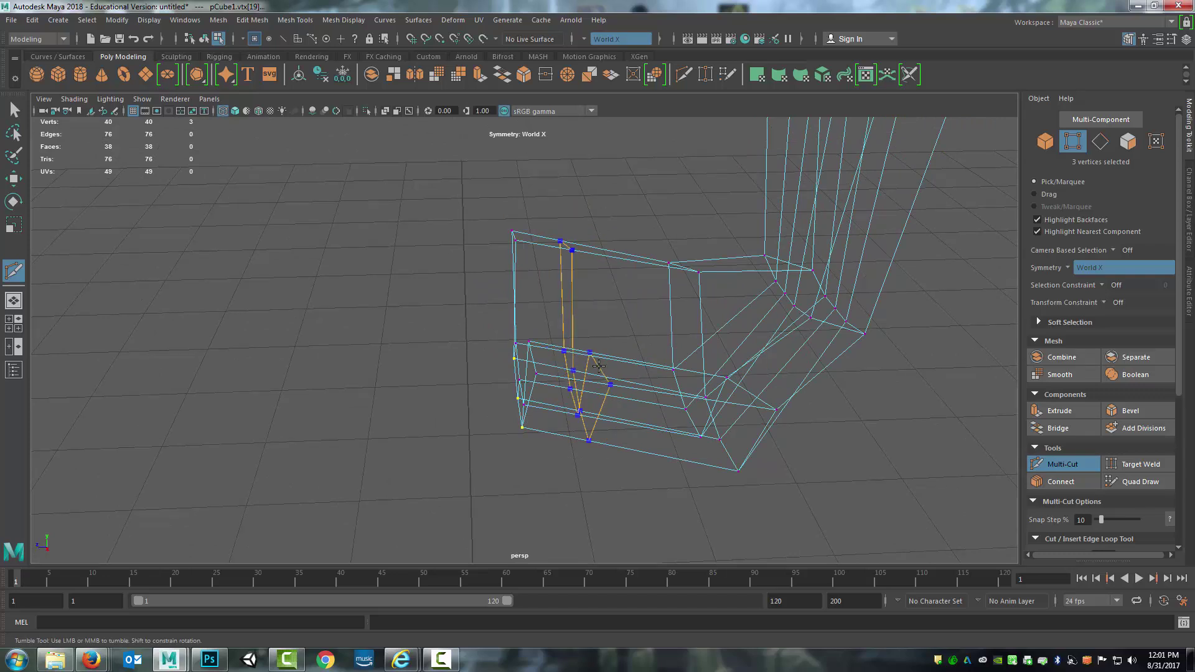
pyautogui.keyDown('ctrl'); pyautogui.click(599, 366); pyautogui.keyUp('ctrl')
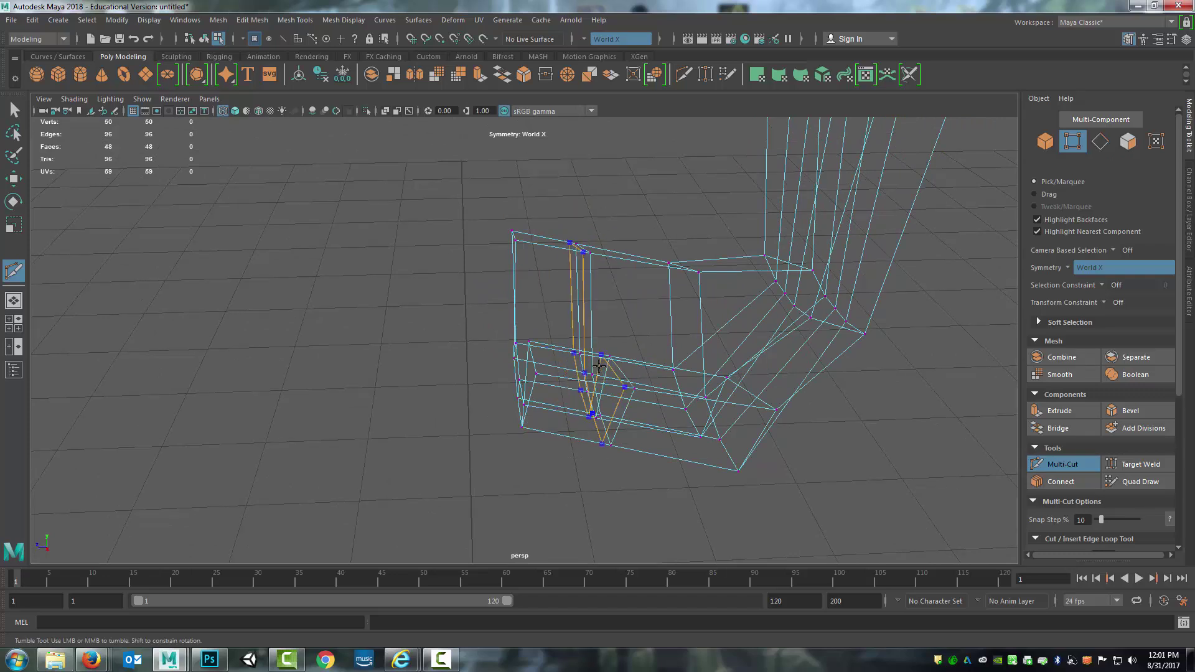
pyautogui.keyDown('ctrl'); pyautogui.click(662, 370); pyautogui.keyUp('ctrl')
# Cut another edge loop through the seat's rear section and two across the backrest, one low and one near its top edge
pyautogui.moveTo(661, 370)
pyautogui.keyDown('alt'); pyautogui.mouseDown()
pyautogui.moveTo(734, 304)
pyautogui.moveTo(442, 355)
pyautogui.moveTo(433, 397)
pyautogui.mouseUp(); pyautogui.keyUp('alt')
pyautogui.press('6')
pyautogui.moveTo(482, 445)
pyautogui.keyDown('alt'); pyautogui.mouseDown()
pyautogui.moveTo(499, 419)
pyautogui.moveTo(496, 347)
pyautogui.moveTo(475, 381)
pyautogui.moveTo(505, 417)
pyautogui.moveTo(481, 408)
pyautogui.mouseUp(); pyautogui.keyUp('alt')
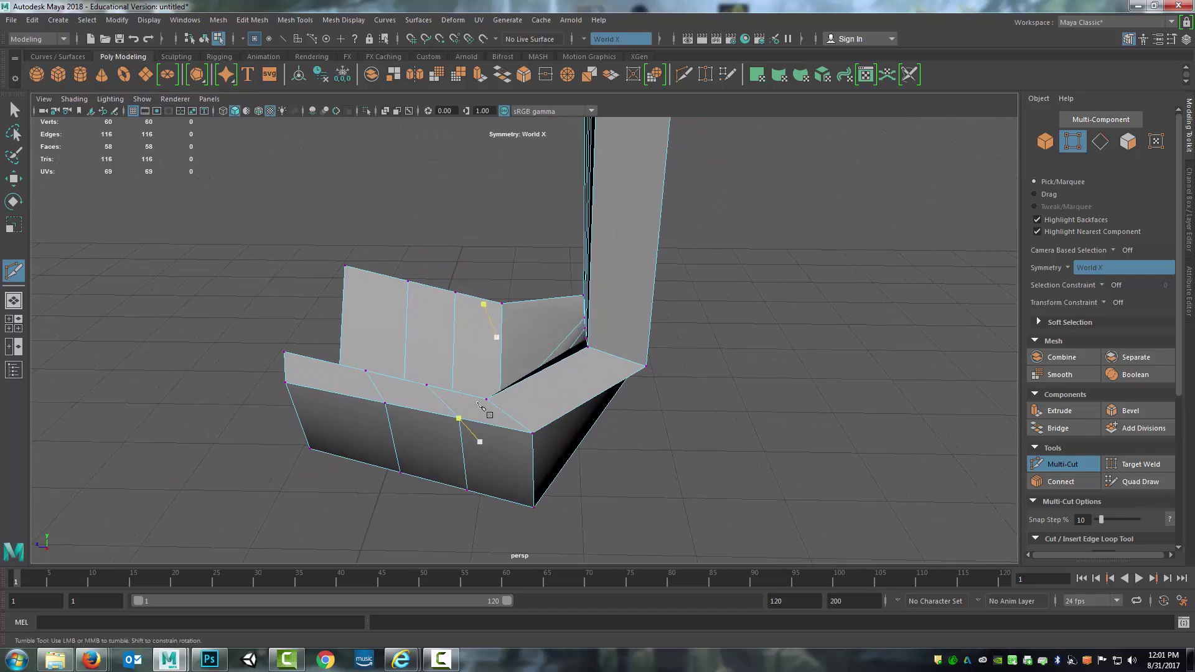
pyautogui.keyDown('ctrl'); pyautogui.click(570, 392); pyautogui.keyUp('ctrl')
pyautogui.keyDown('alt'); pyautogui.moveTo(569, 392); pyautogui.dragTo(577, 350); pyautogui.keyUp('alt')
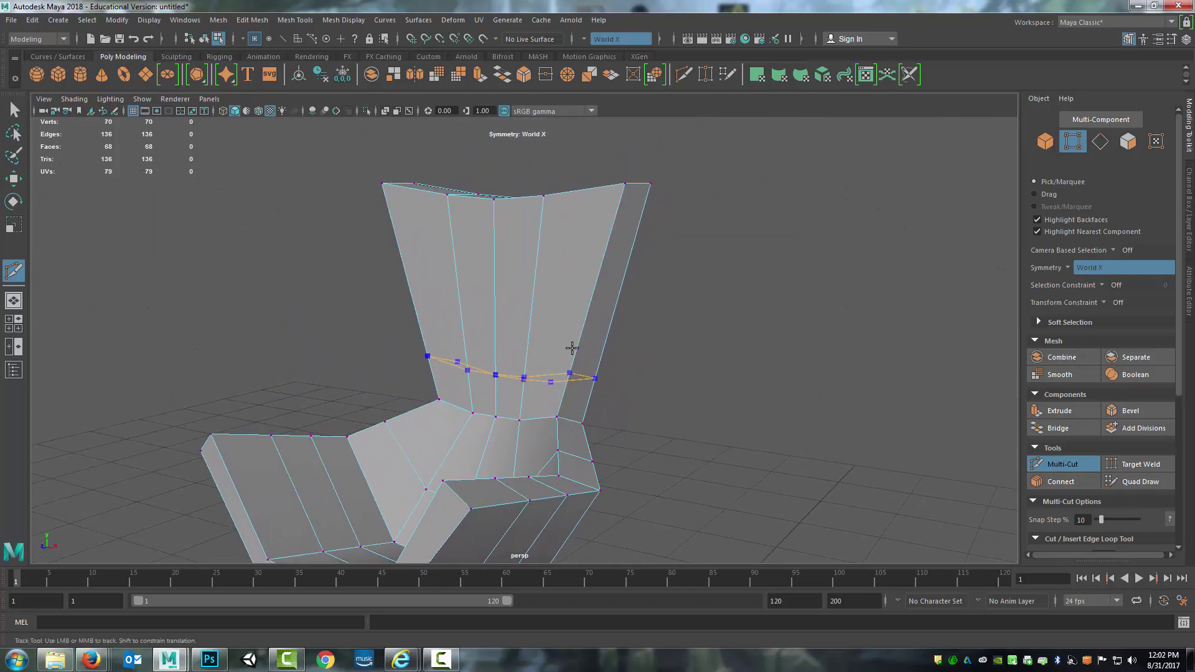
pyautogui.keyDown('ctrl'); pyautogui.click(572, 349); pyautogui.keyUp('ctrl')
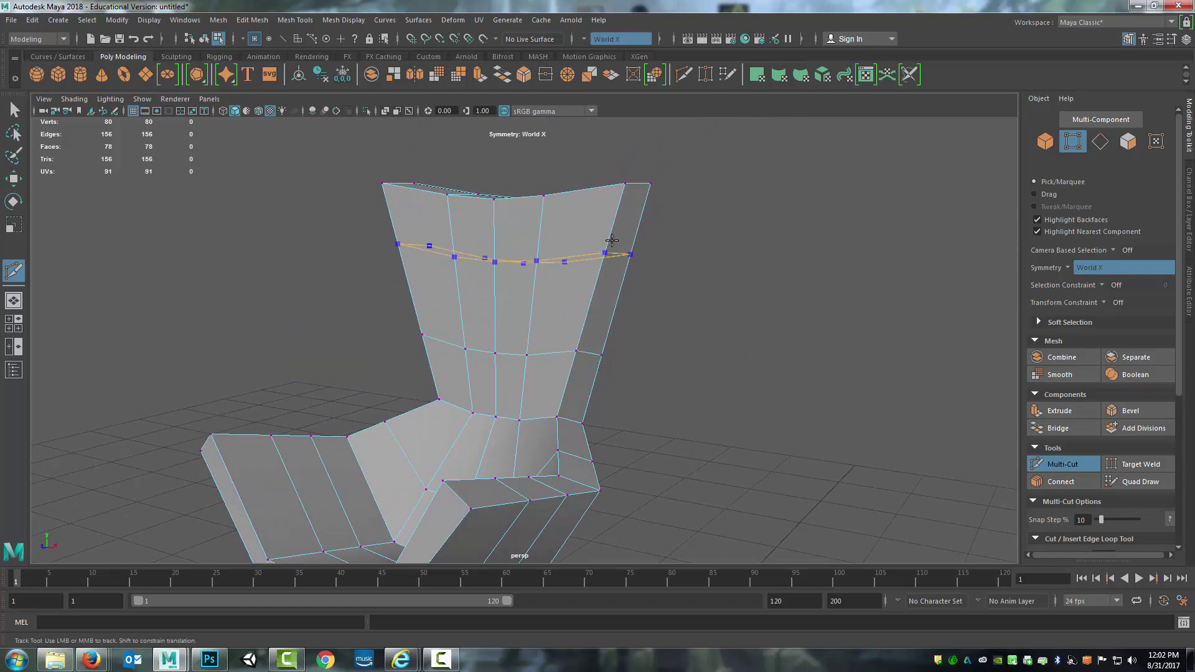
pyautogui.keyDown('ctrl'); pyautogui.click(625, 212); pyautogui.keyUp('ctrl')
# Lower the three middle underside vertices of the seat's front new edge loop to about Y 2.02
pyautogui.keyDown('alt'); pyautogui.moveTo(474, 395); pyautogui.dragTo(483, 440); pyautogui.keyUp('alt')
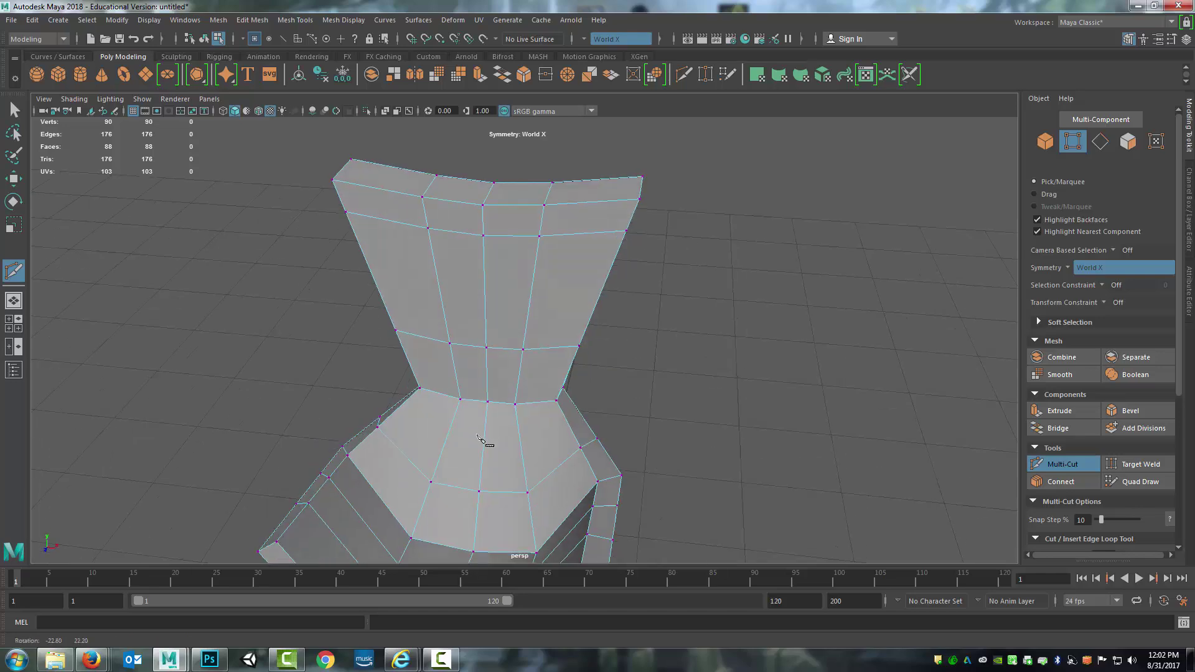
pyautogui.keyDown('alt'); pyautogui.moveTo(483, 440); pyautogui.dragTo(535, 398, button='right'); pyautogui.keyUp('alt')
pyautogui.keyDown('alt'); pyautogui.moveTo(535, 398); pyautogui.dragTo(522, 400); pyautogui.keyUp('alt')
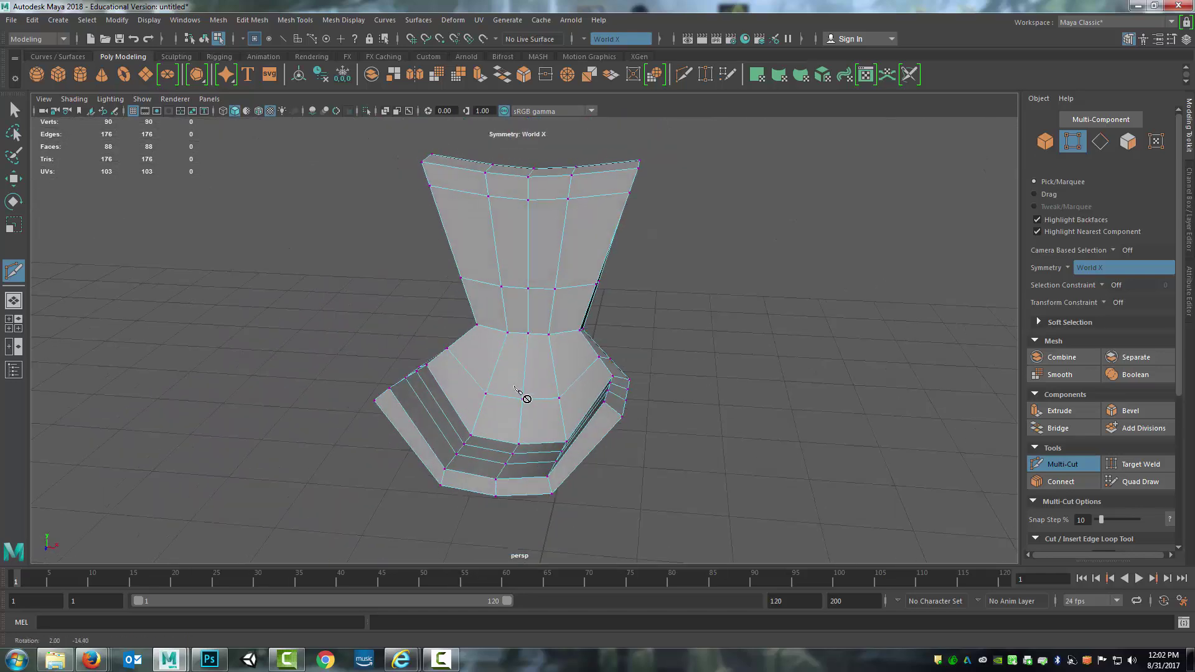
pyautogui.press('q')
pyautogui.moveTo(484, 336)
pyautogui.keyDown('alt'); pyautogui.mouseDown()
pyautogui.moveTo(587, 381)
pyautogui.moveTo(656, 388)
pyautogui.moveTo(600, 404)
pyautogui.moveTo(608, 394)
pyautogui.moveTo(558, 395)
pyautogui.moveTo(535, 410)
pyautogui.moveTo(571, 401)
pyautogui.moveTo(541, 320)
pyautogui.moveTo(541, 392)
pyautogui.moveTo(552, 382)
pyautogui.moveTo(558, 402)
pyautogui.moveTo(471, 346)
pyautogui.mouseUp(); pyautogui.keyUp('alt')
pyautogui.click(466, 367)
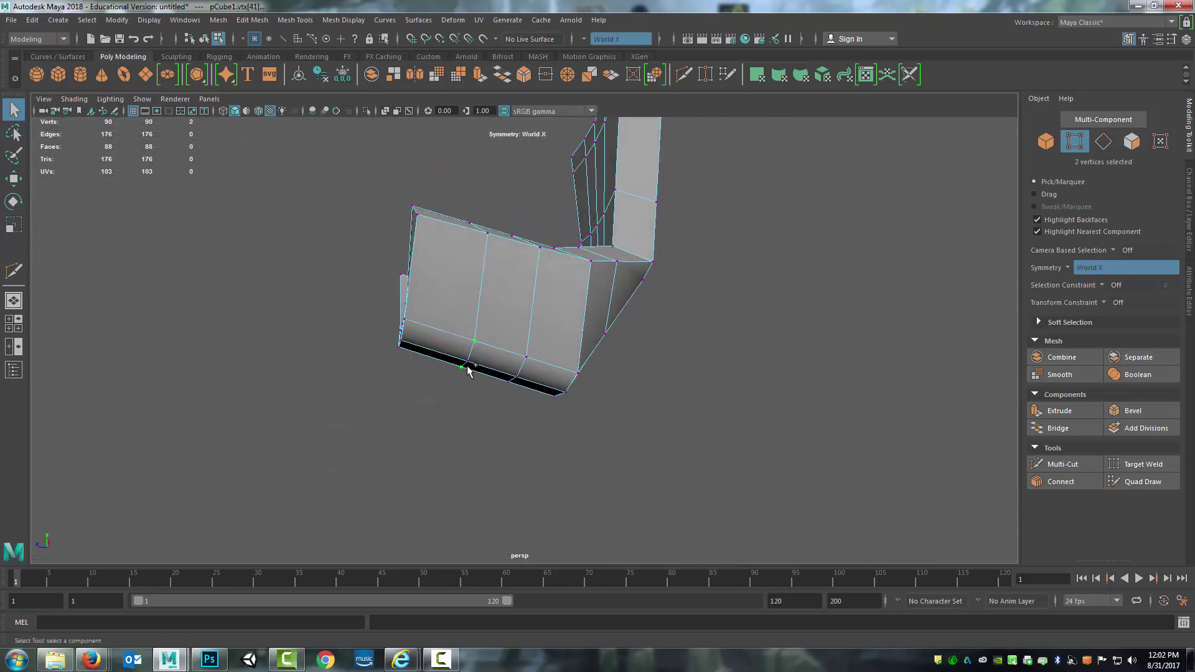
pyautogui.keyDown('alt'); pyautogui.moveTo(525, 398); pyautogui.dragTo(496, 381); pyautogui.keyUp('alt')
pyautogui.press('w')
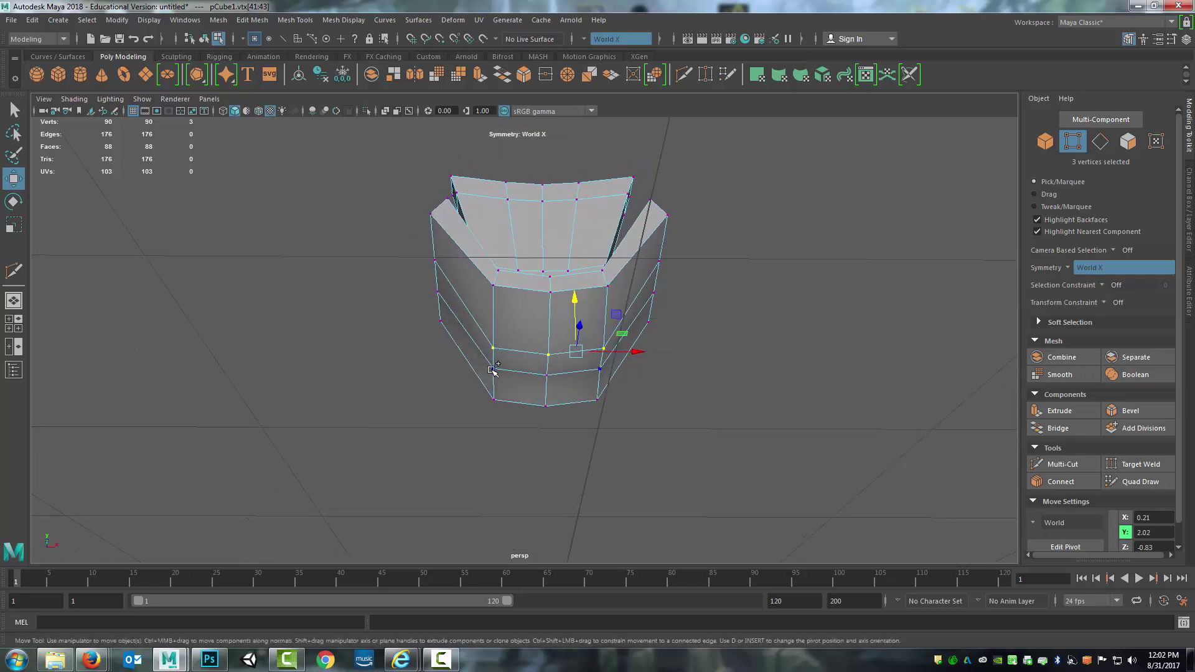
# Lower the three middle underside vertices of the seat's second new edge loop to about Y 1.92
pyautogui.click(487, 390)
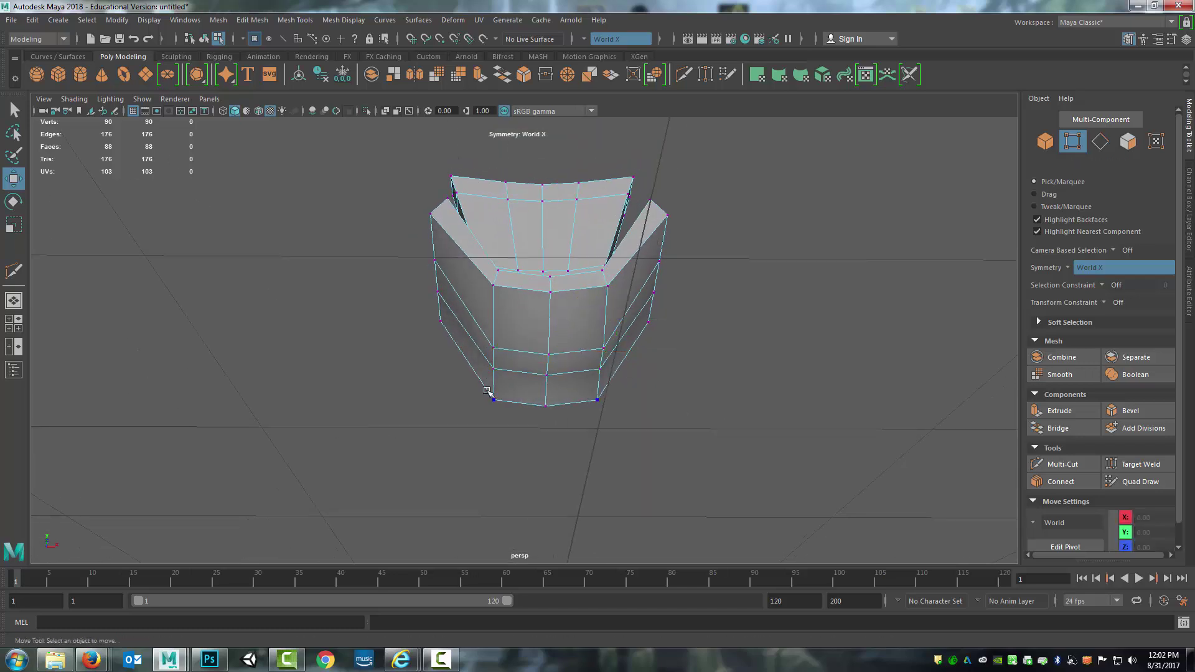
pyautogui.click(492, 369)
pyautogui.keyDown('alt'); pyautogui.moveTo(548, 379); pyautogui.dragTo(514, 328); pyautogui.keyUp('alt')
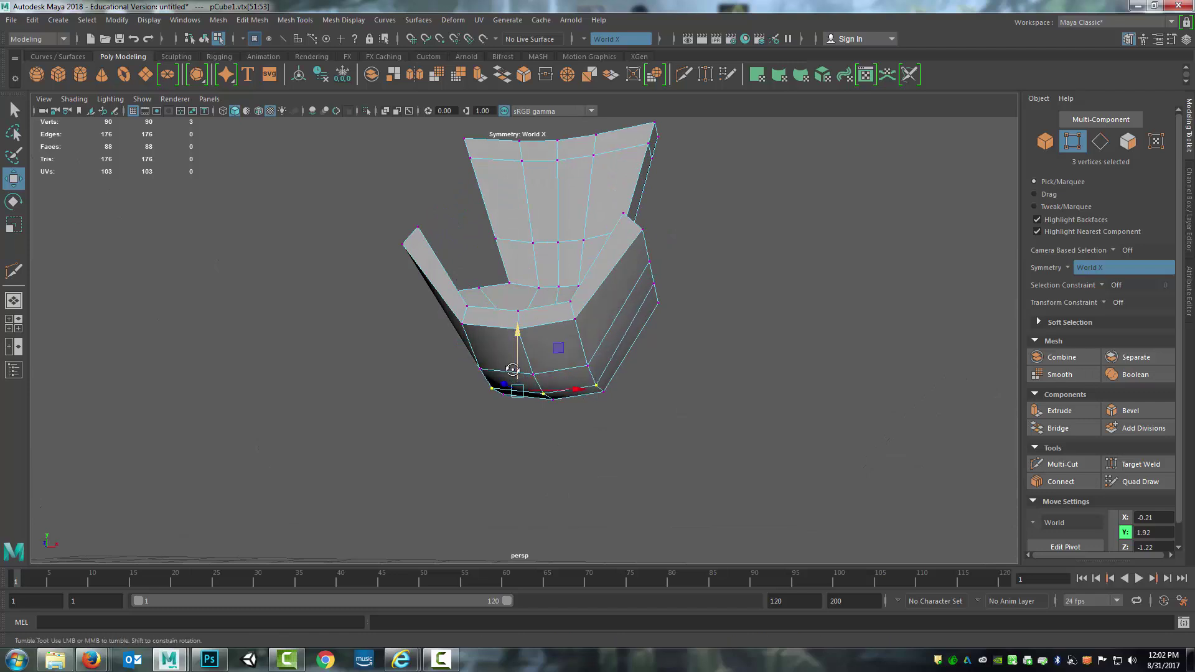
pyautogui.keyDown('alt'); pyautogui.moveTo(512, 370); pyautogui.dragTo(618, 326); pyautogui.keyUp('alt')
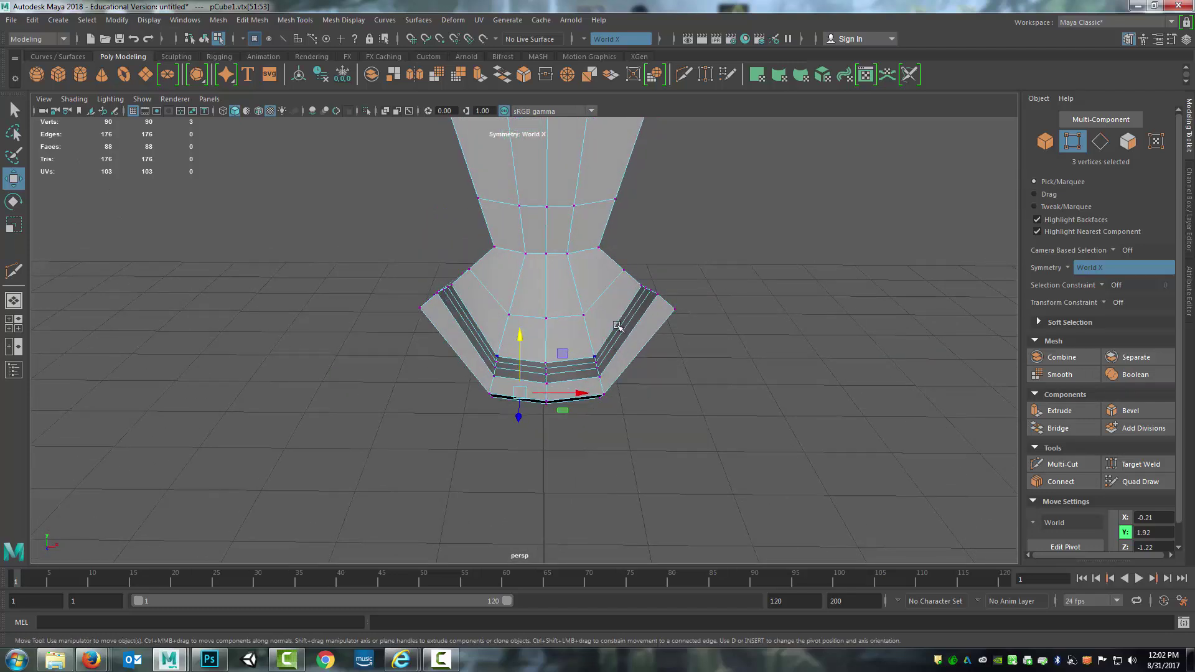
# Raise the three middle vertices at the rear of the seat's top surface to about Y 2.24
pyautogui.keyDown('alt'); pyautogui.moveTo(595, 198); pyautogui.dragTo(396, 429); pyautogui.keyUp('alt')
pyautogui.scroll(6, 603, 392)
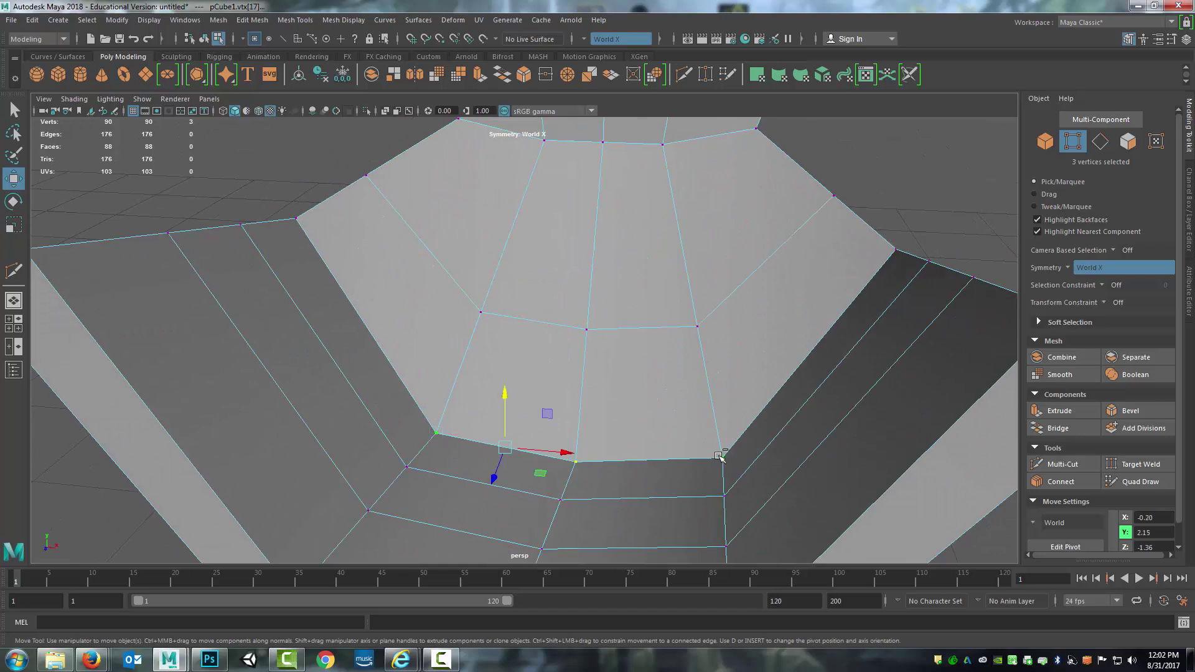
pyautogui.click(575, 461)
pyautogui.keyDown('alt'); pyautogui.moveTo(576, 461); pyautogui.dragTo(531, 433); pyautogui.keyUp('alt')
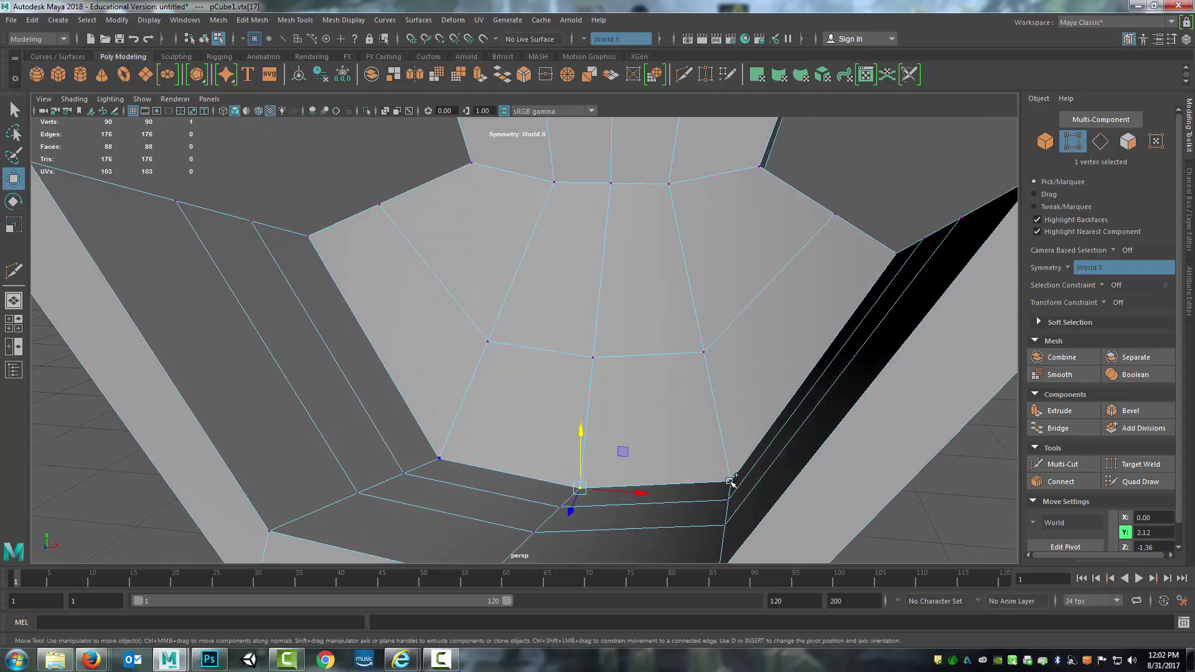
pyautogui.moveTo(655, 425); pyautogui.dragTo(629, 413)
pyautogui.keyDown('alt'); pyautogui.moveTo(682, 381); pyautogui.dragTo(692, 421); pyautogui.keyUp('alt')
pyautogui.keyDown('alt'); pyautogui.moveTo(355, 434); pyautogui.dragTo(386, 432); pyautogui.keyUp('alt')
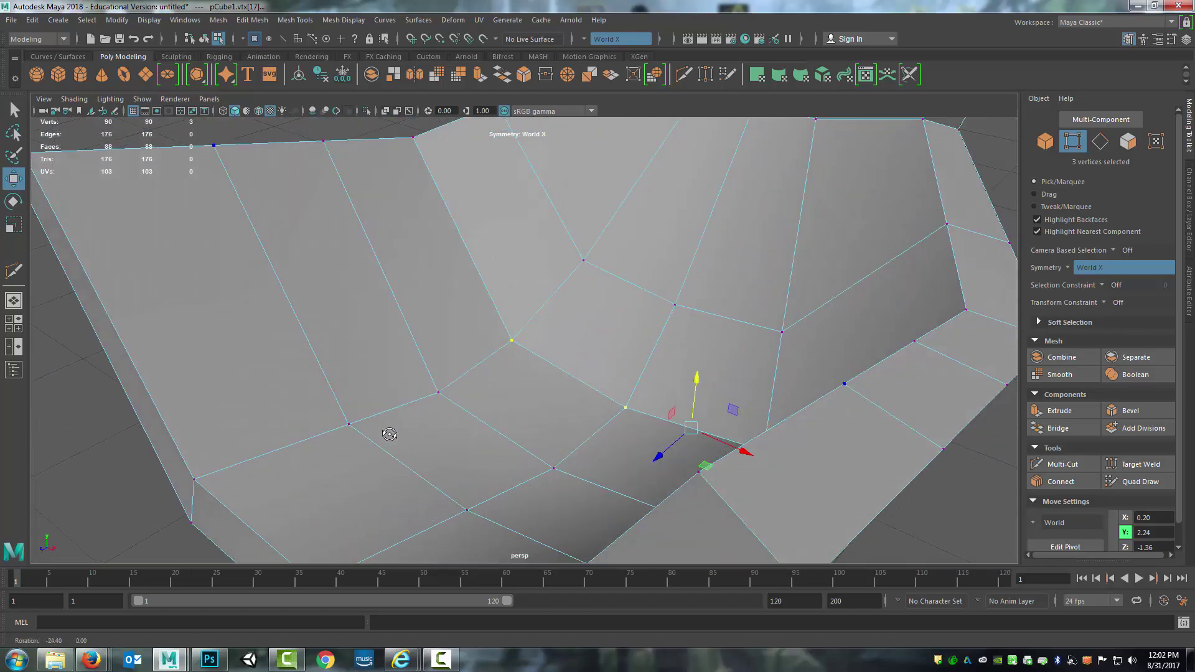
# Lower the three middle top-surface vertices of the seat's front new edge loop to about Y 2.29
pyautogui.click(352, 427)
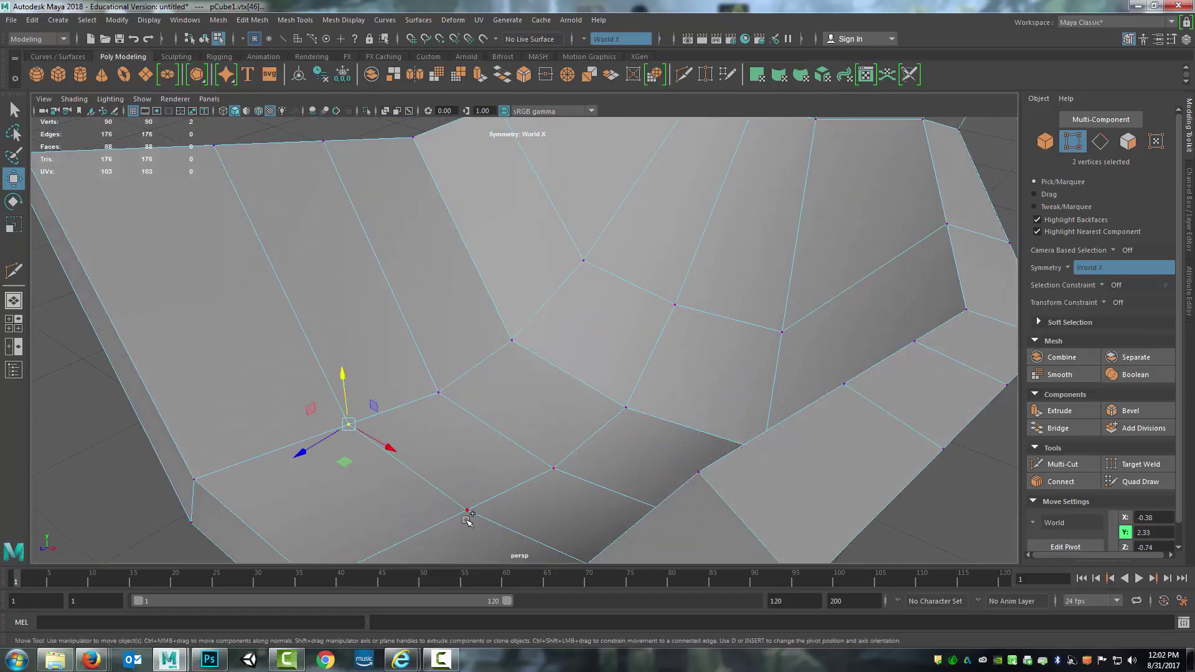
pyautogui.keyDown('shift'); pyautogui.click(468, 513); pyautogui.keyUp('shift')
pyautogui.keyDown('alt'); pyautogui.moveTo(435, 524); pyautogui.dragTo(594, 519); pyautogui.keyUp('alt')
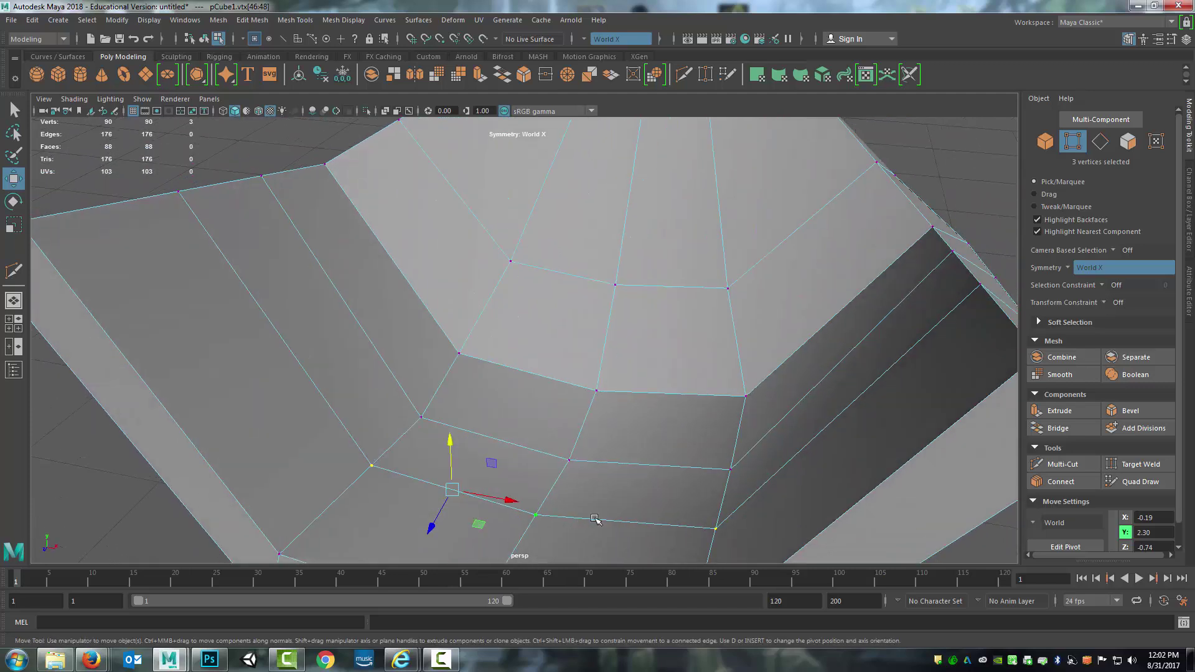
pyautogui.keyDown('ctrl'); pyautogui.click(703, 525); pyautogui.keyUp('ctrl')
pyautogui.keyDown('shift'); pyautogui.click(726, 528); pyautogui.keyUp('shift')
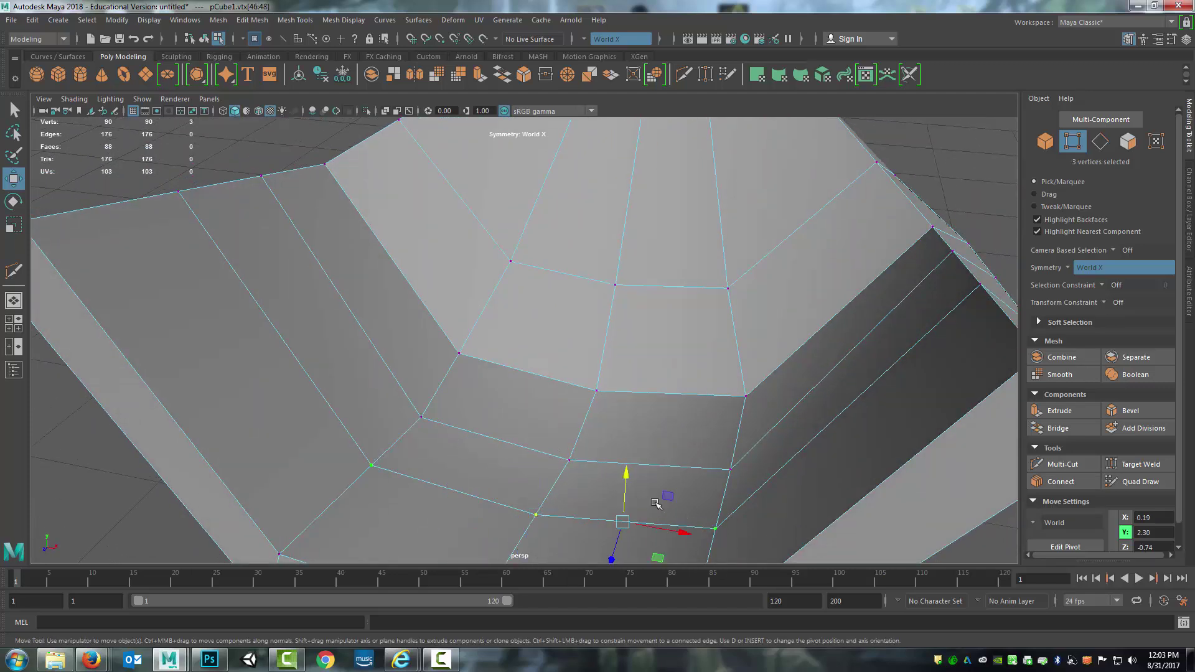
pyautogui.moveTo(629, 478); pyautogui.dragTo(630, 482)
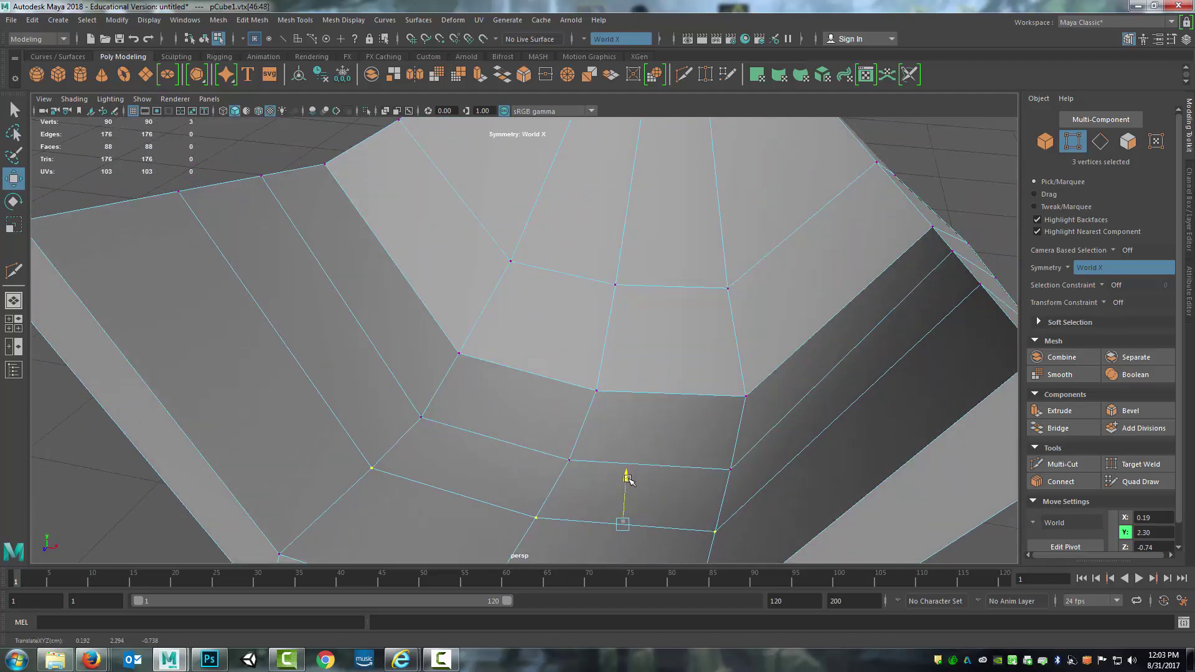
# Spread the three middle top-surface vertices of the seat's second new loop by scaling them about 1.3 in X
pyautogui.click(568, 443)
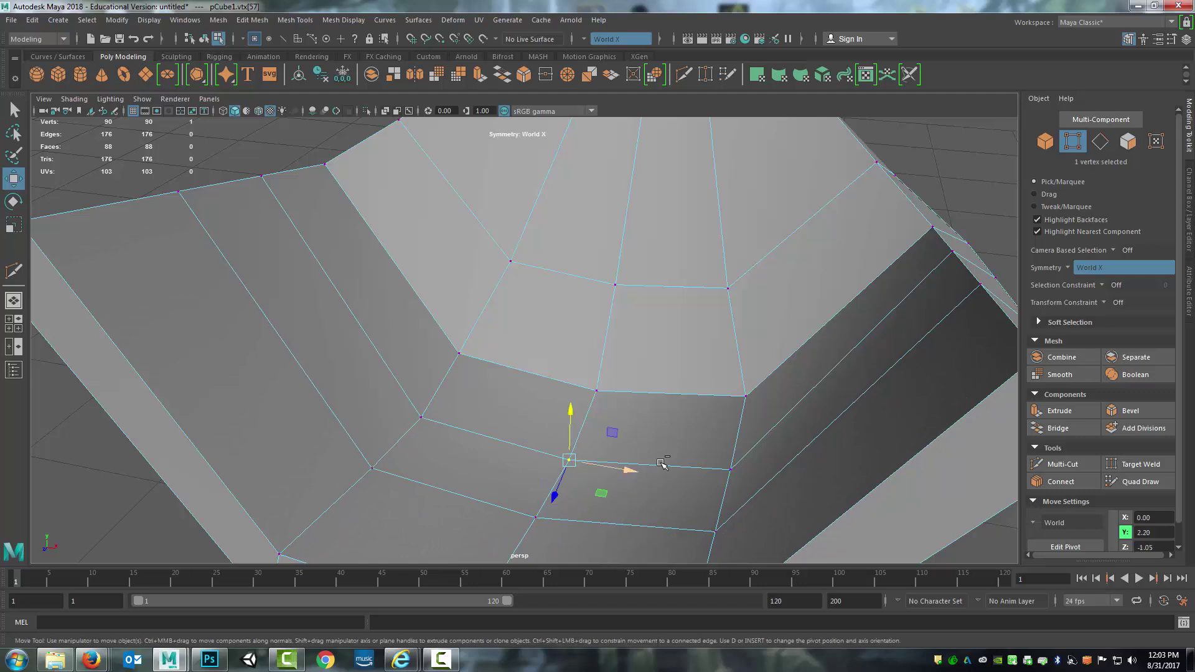
pyautogui.keyDown('shift'); pyautogui.click(726, 461); pyautogui.keyUp('shift')
pyautogui.moveTo(650, 413); pyautogui.dragTo(621, 498)
pyautogui.press('r')
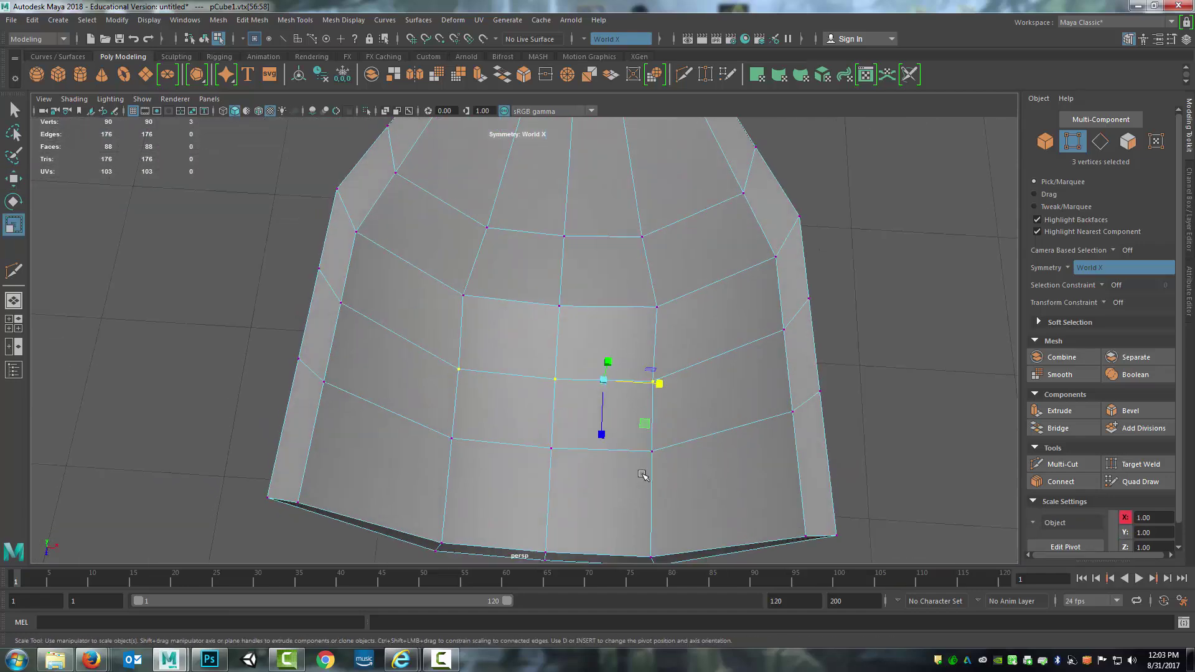
pyautogui.moveTo(661, 382); pyautogui.dragTo(668, 384)
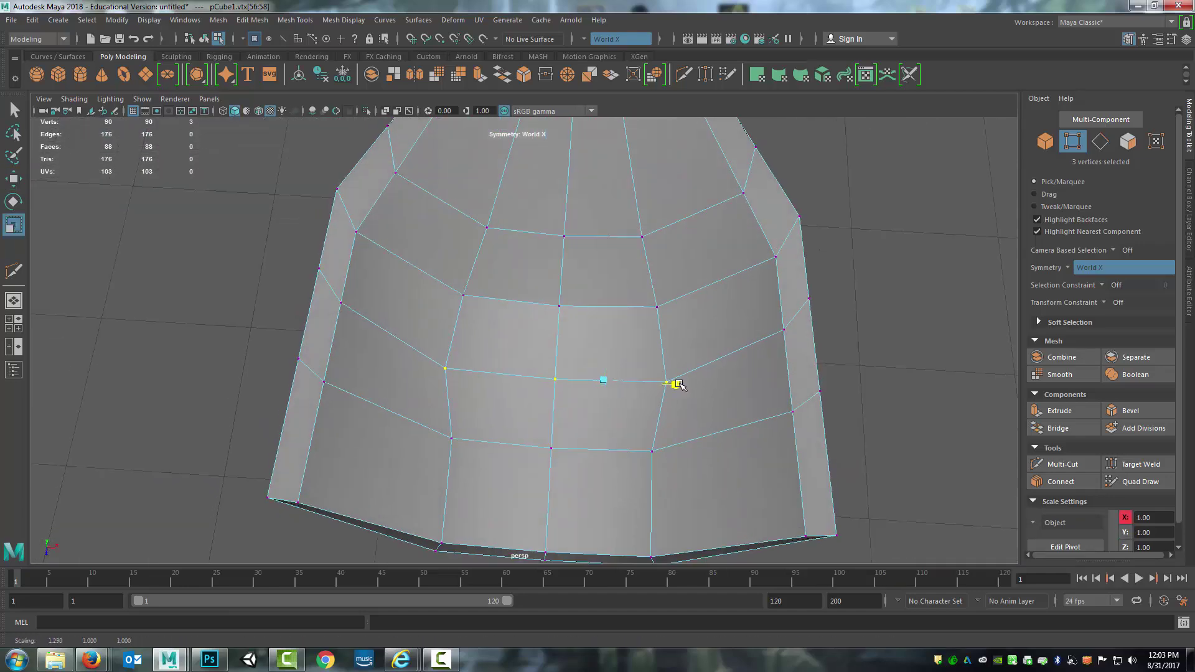
# Move the outer vertices beside the centre of the seat's front new loop symmetrically outward to about X -0.42
pyautogui.click(464, 440)
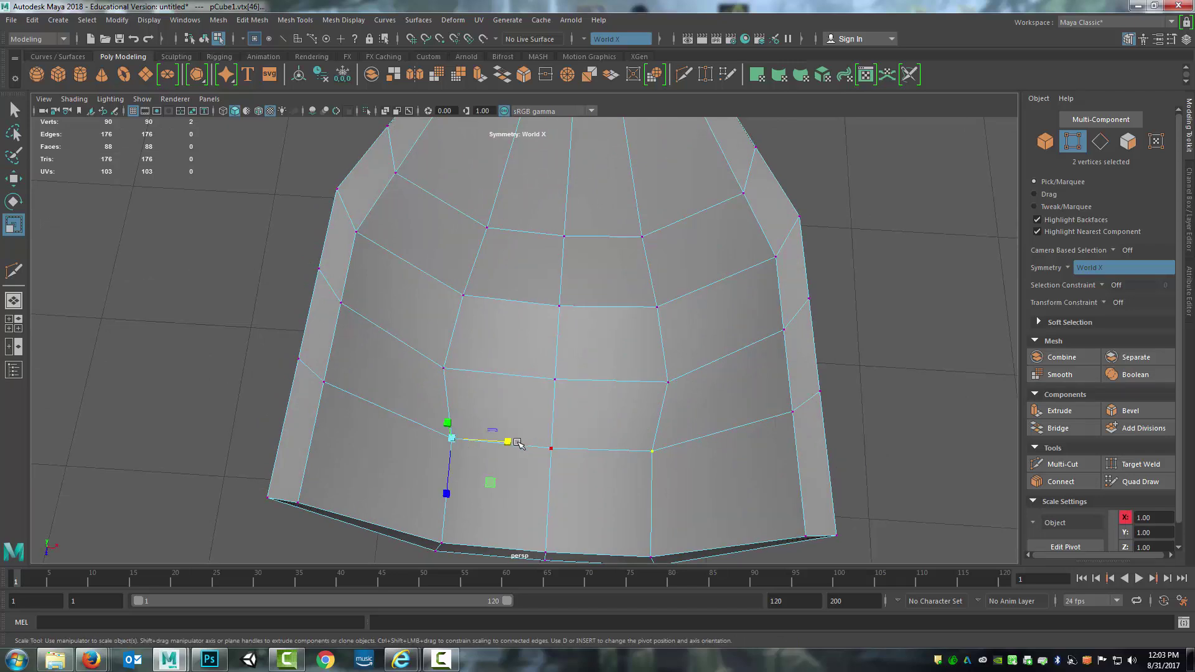
pyautogui.press('w')
pyautogui.moveTo(509, 440); pyautogui.dragTo(505, 439)
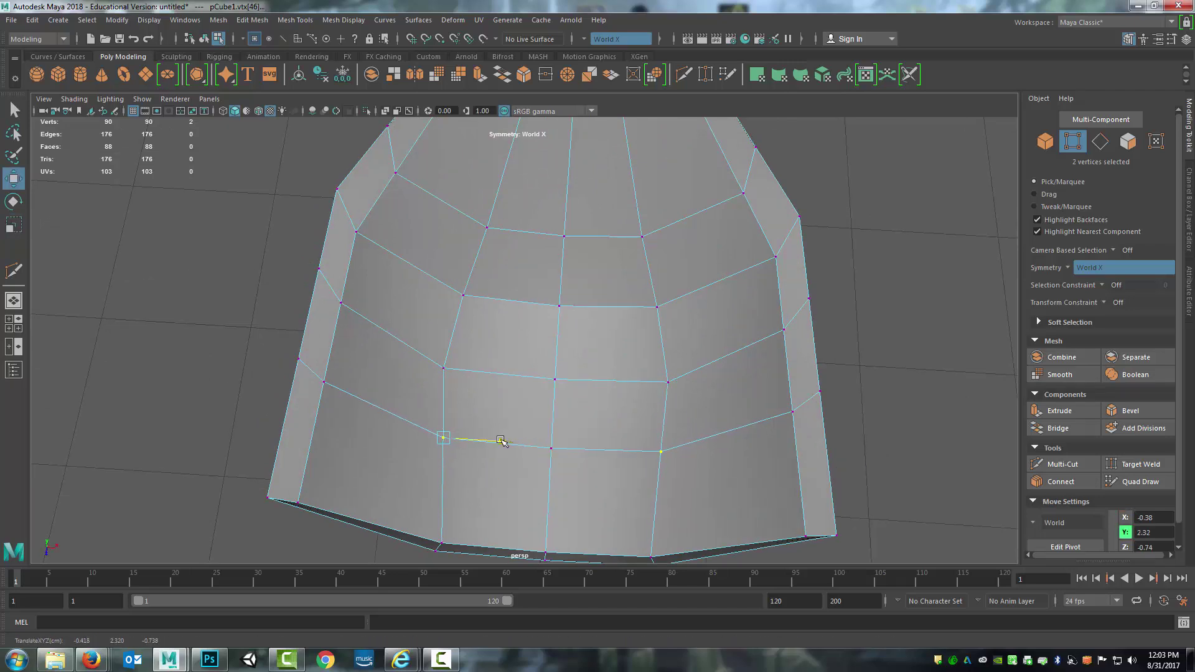
pyautogui.keyDown('alt'); pyautogui.moveTo(503, 441); pyautogui.dragTo(629, 473); pyautogui.keyUp('alt')
# Select the crosswise edge loop through the middle of the seat and soften its edges
pyautogui.moveTo(630, 303); pyautogui.dragTo(691, 284, button='right')
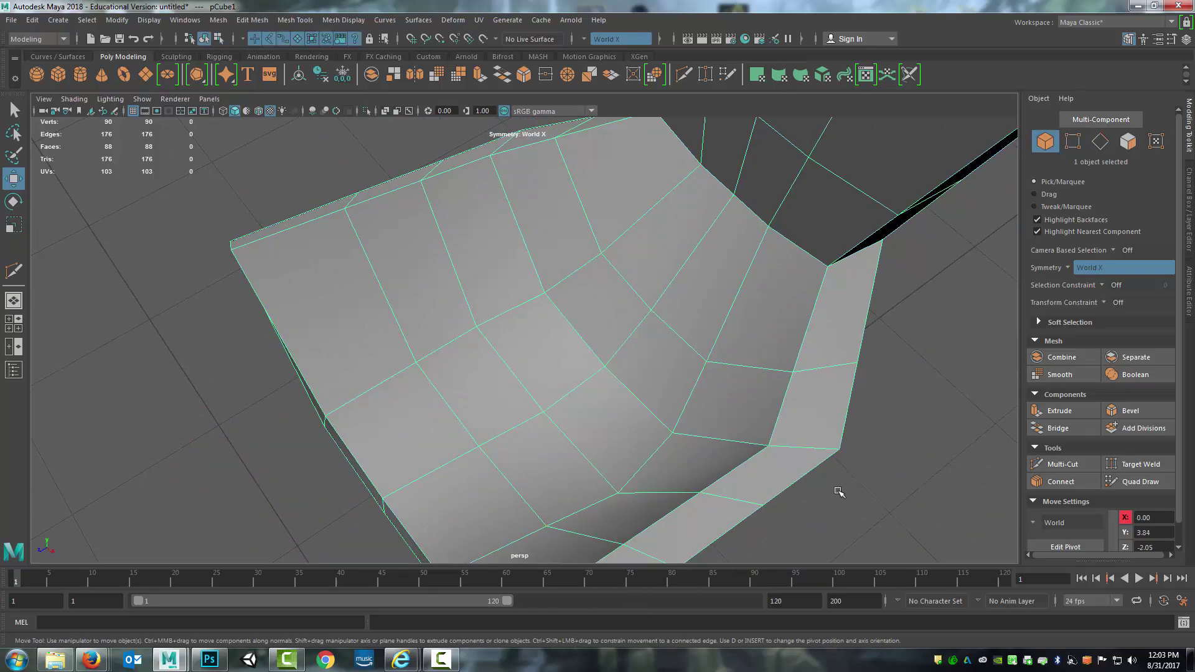
pyautogui.keyDown('alt'); pyautogui.moveTo(808, 501); pyautogui.dragTo(719, 492); pyautogui.keyUp('alt')
pyautogui.keyDown('alt'); pyautogui.moveTo(696, 411); pyautogui.dragTo(663, 374); pyautogui.keyUp('alt')
pyautogui.moveTo(658, 302); pyautogui.dragTo(619, 329, button='right')
pyautogui.doubleClick(592, 369)
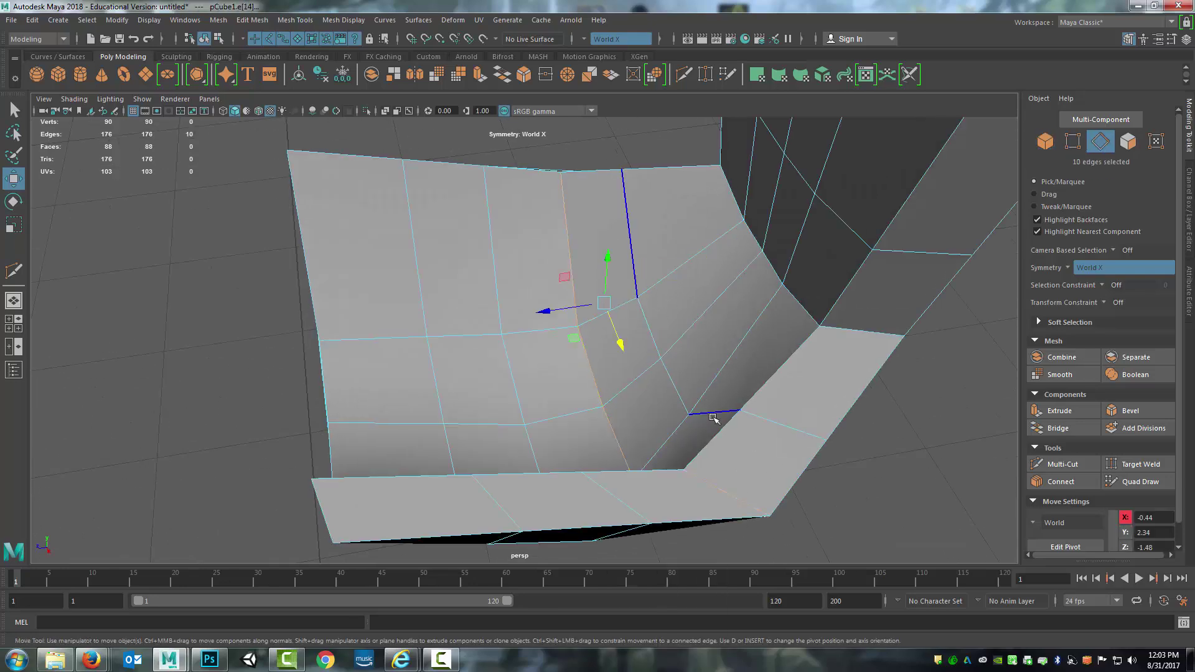
pyautogui.keyDown('alt'); pyautogui.moveTo(714, 417); pyautogui.dragTo(680, 432); pyautogui.keyUp('alt')
pyautogui.press('r')
pyautogui.click(345, 20)
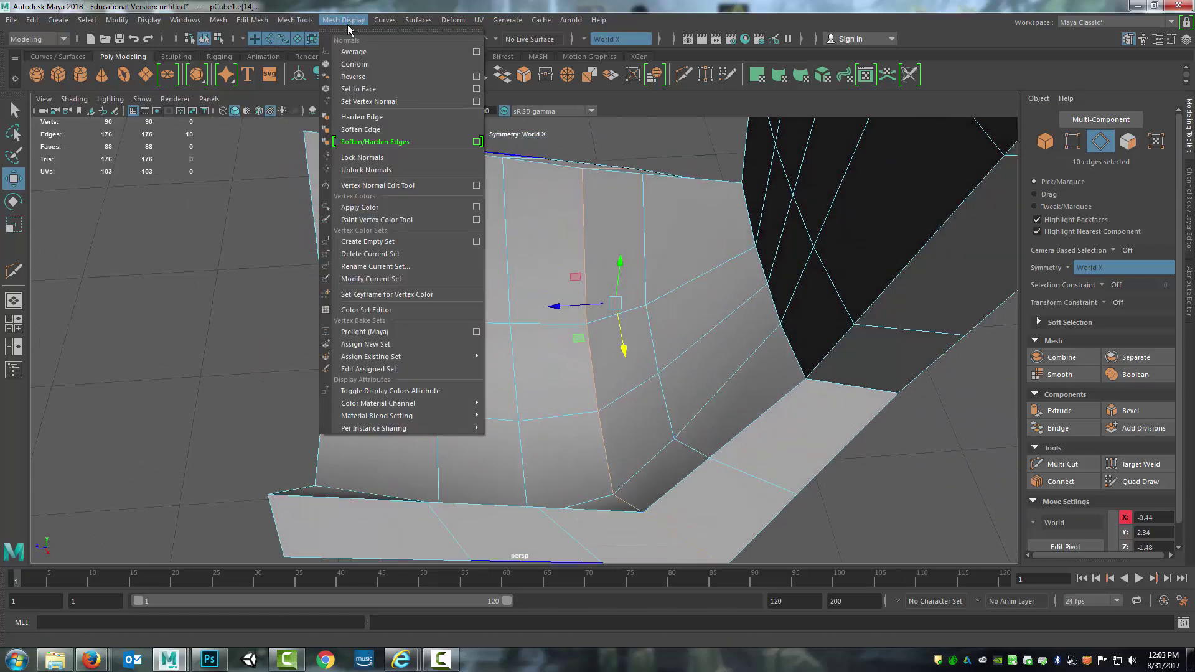
pyautogui.click(371, 128)
pyautogui.keyDown('alt'); pyautogui.moveTo(558, 358); pyautogui.dragTo(672, 253); pyautogui.keyUp('alt')
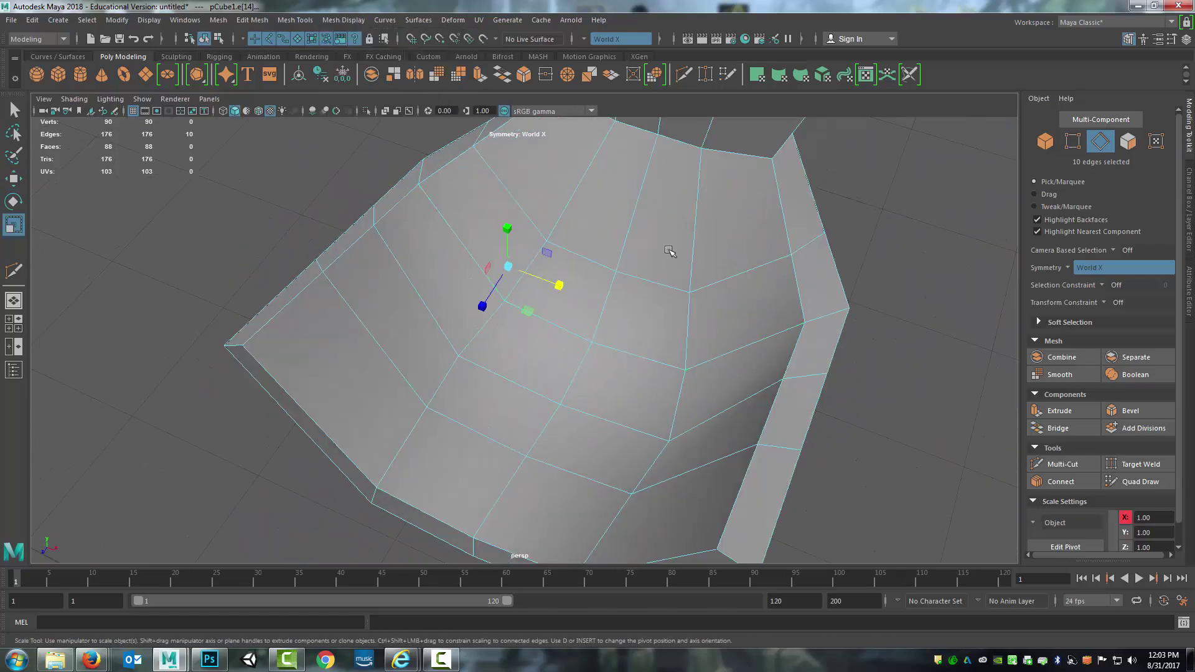
# Select the edge loop where the seat meets the backrest and soften its edges
pyautogui.moveTo(680, 192); pyautogui.dragTo(728, 174, button='right')
pyautogui.click(897, 244)
pyautogui.scroll(2, 871, 266)
pyautogui.scroll(1, 871, 267)
pyautogui.scroll(-5, 865, 269)
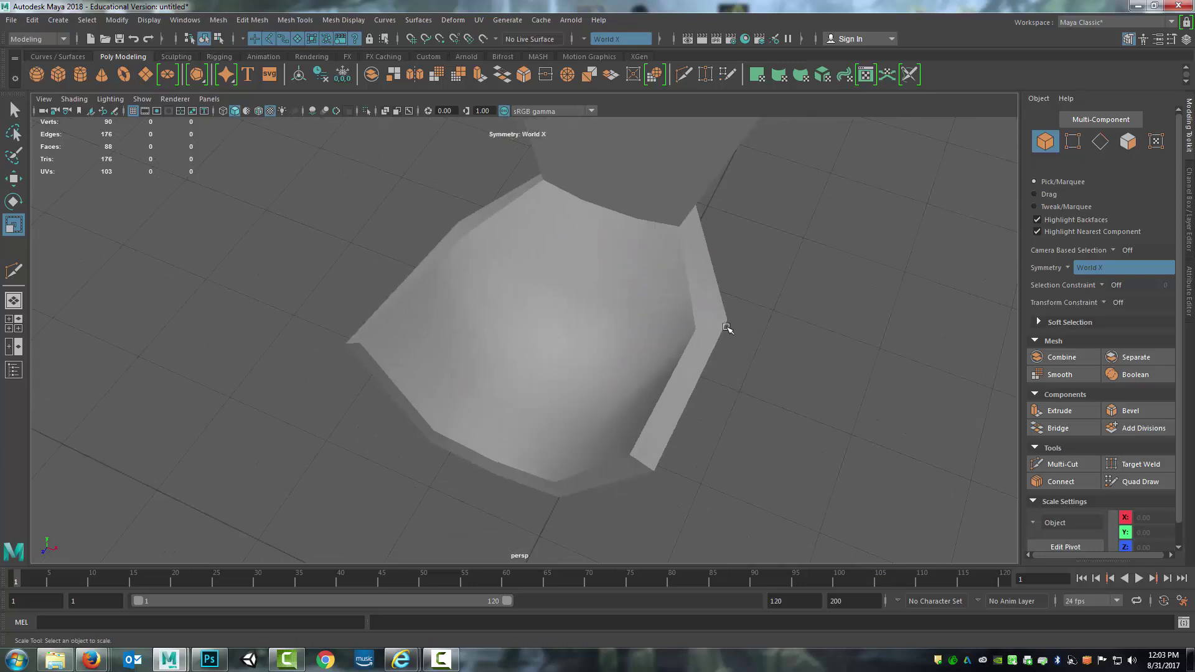
pyautogui.keyDown('alt'); pyautogui.moveTo(727, 331); pyautogui.dragTo(633, 293); pyautogui.keyUp('alt')
pyautogui.scroll(4, 637, 257)
pyautogui.moveTo(639, 256); pyautogui.dragTo(642, 208, button='right')
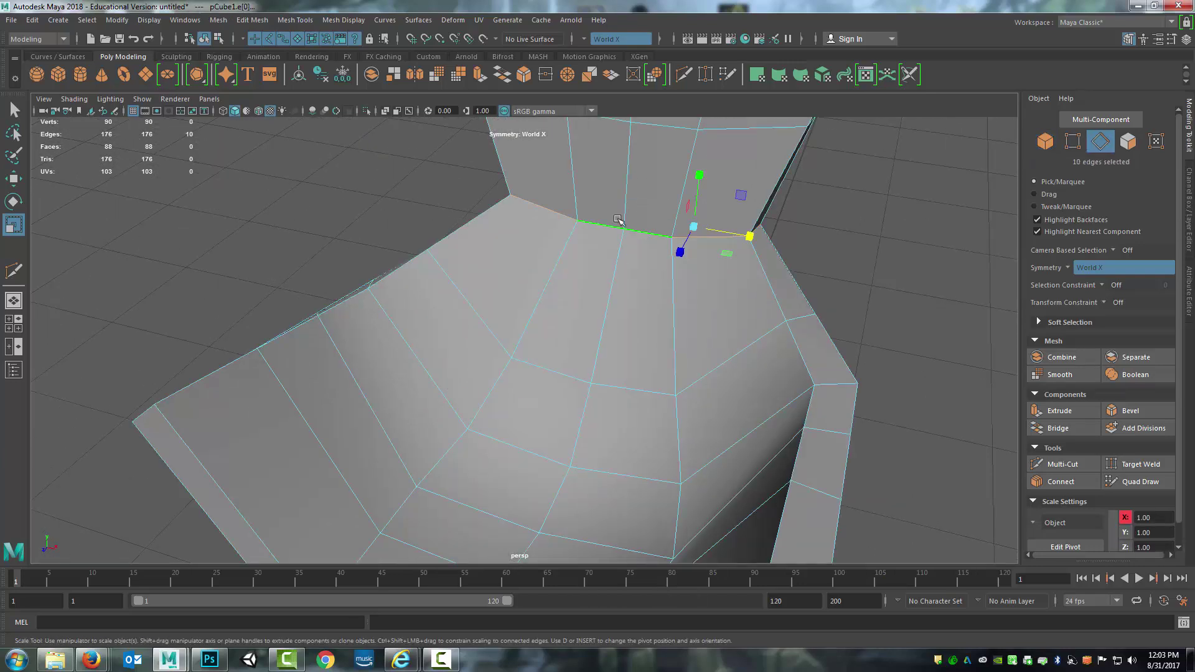
pyautogui.click(344, 20)
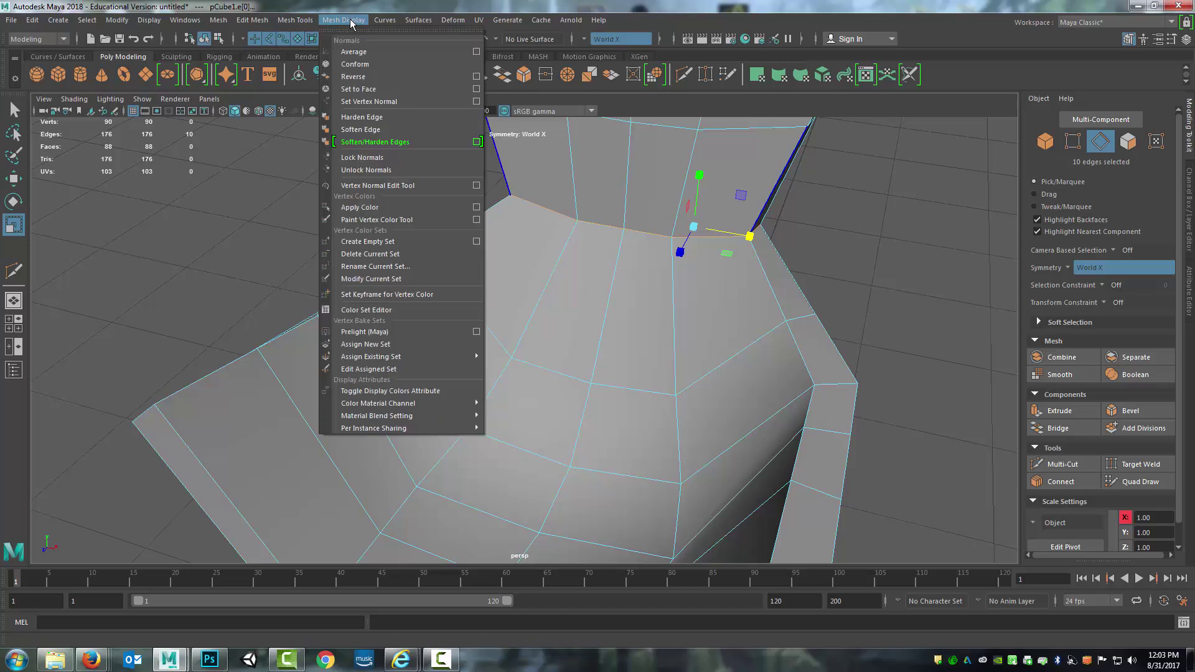
pyautogui.click(362, 119)
pyautogui.scroll(-6, 781, 389)
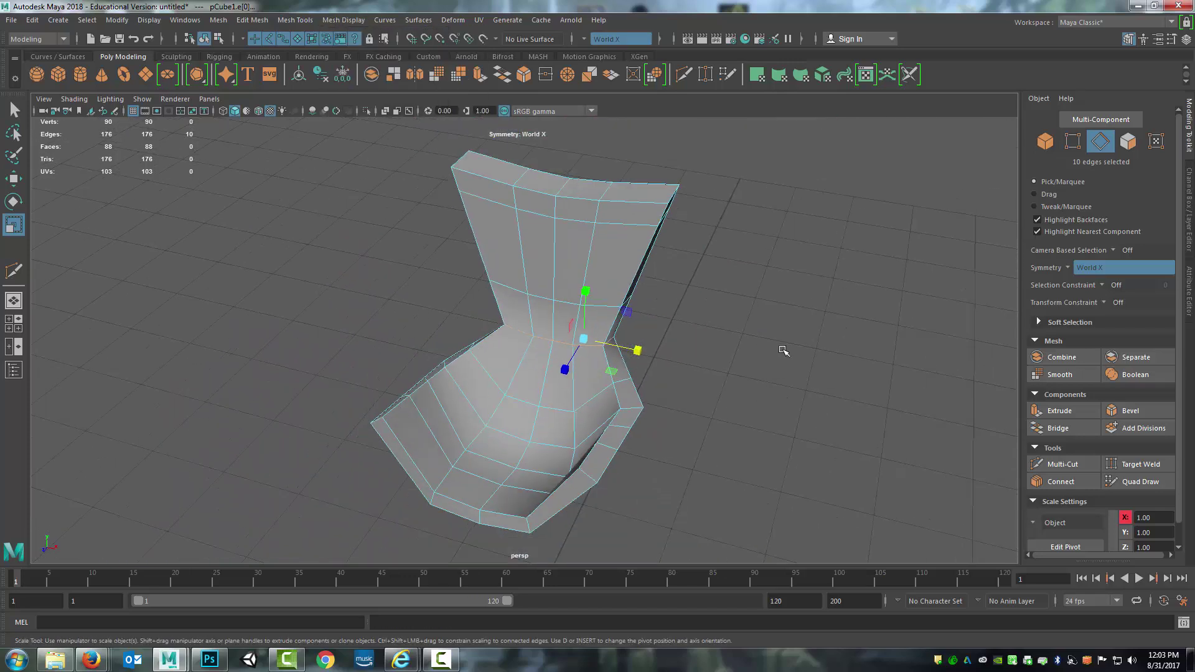
# Deselect the chair and examine the shading of its seat and backrest from above, the side and the front
pyautogui.keyDown('alt'); pyautogui.moveTo(783, 350); pyautogui.dragTo(632, 301); pyautogui.keyUp('alt')
pyautogui.click(661, 274)
pyautogui.scroll(5, 685, 280)
pyautogui.moveTo(632, 301); pyautogui.dragTo(690, 283, button='right')
pyautogui.click(818, 352)
pyautogui.keyDown('alt'); pyautogui.moveTo(738, 429); pyautogui.dragTo(654, 472); pyautogui.keyUp('alt')
pyautogui.keyDown('alt'); pyautogui.moveTo(653, 473); pyautogui.dragTo(651, 432, button='middle'); pyautogui.keyUp('alt')
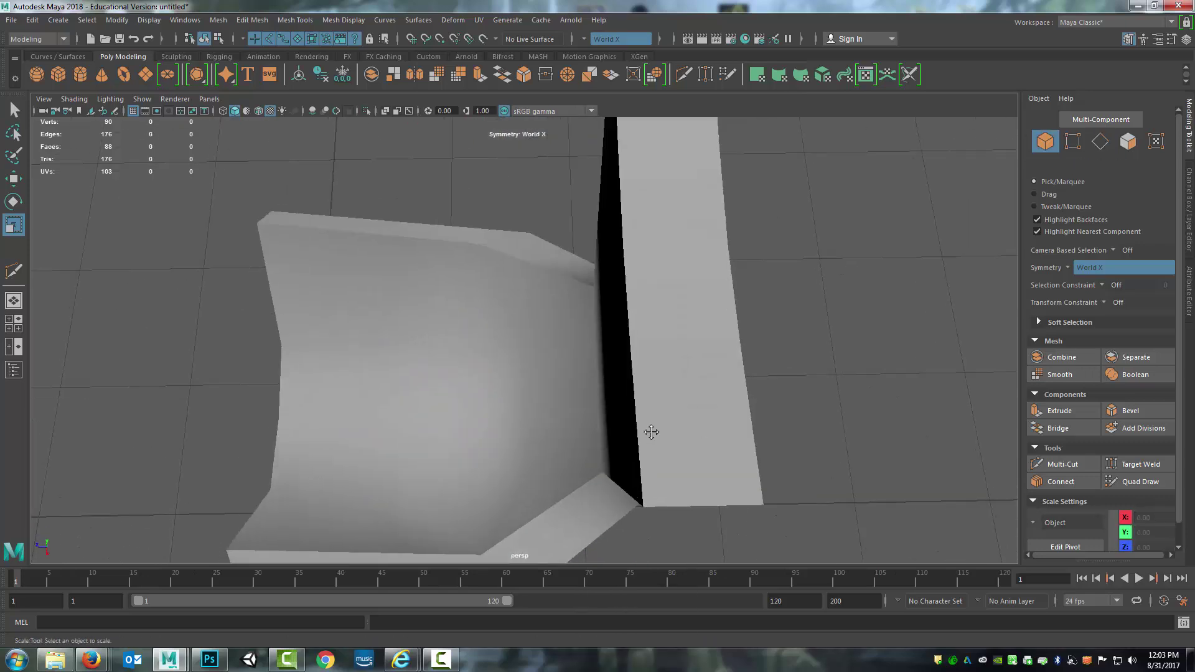
pyautogui.keyDown('alt'); pyautogui.moveTo(650, 432); pyautogui.dragTo(652, 194); pyautogui.keyUp('alt')
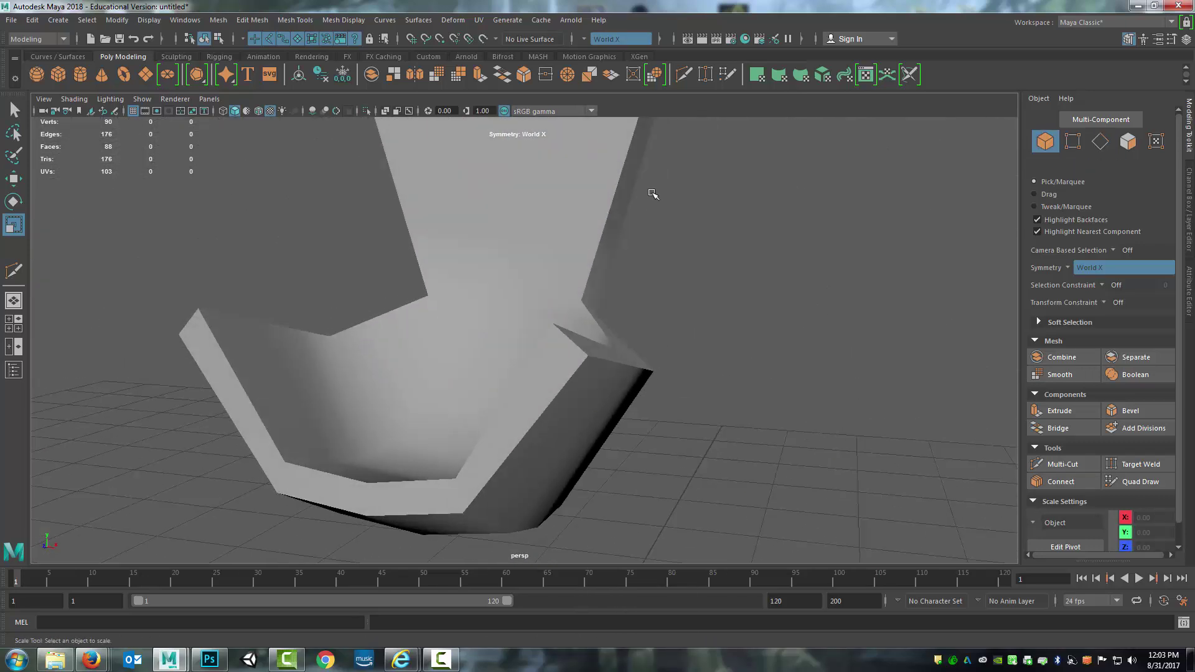
pyautogui.keyDown('alt'); pyautogui.moveTo(565, 335); pyautogui.dragTo(661, 395); pyautogui.keyUp('alt')
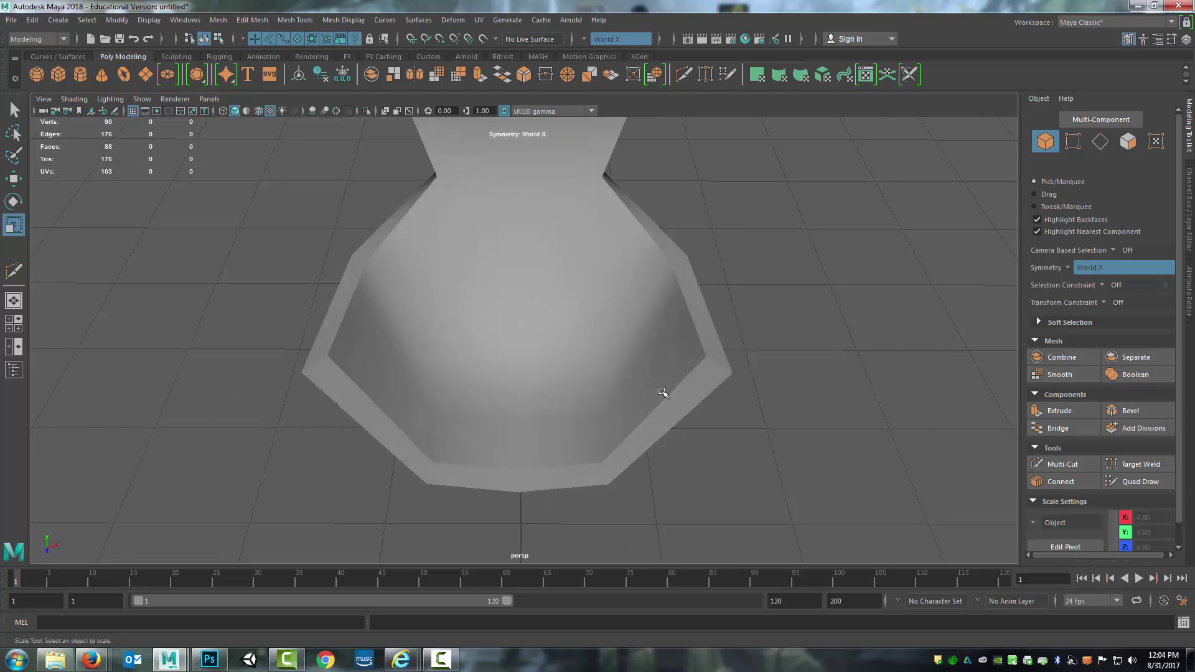
# Select the border edges around the inner surface of the seat and backrest on both sides, and soften them
pyautogui.moveTo(661, 301); pyautogui.dragTo(662, 337, button='right')
pyautogui.moveTo(658, 283); pyautogui.dragTo(658, 283, button='right')
pyautogui.click(687, 379)
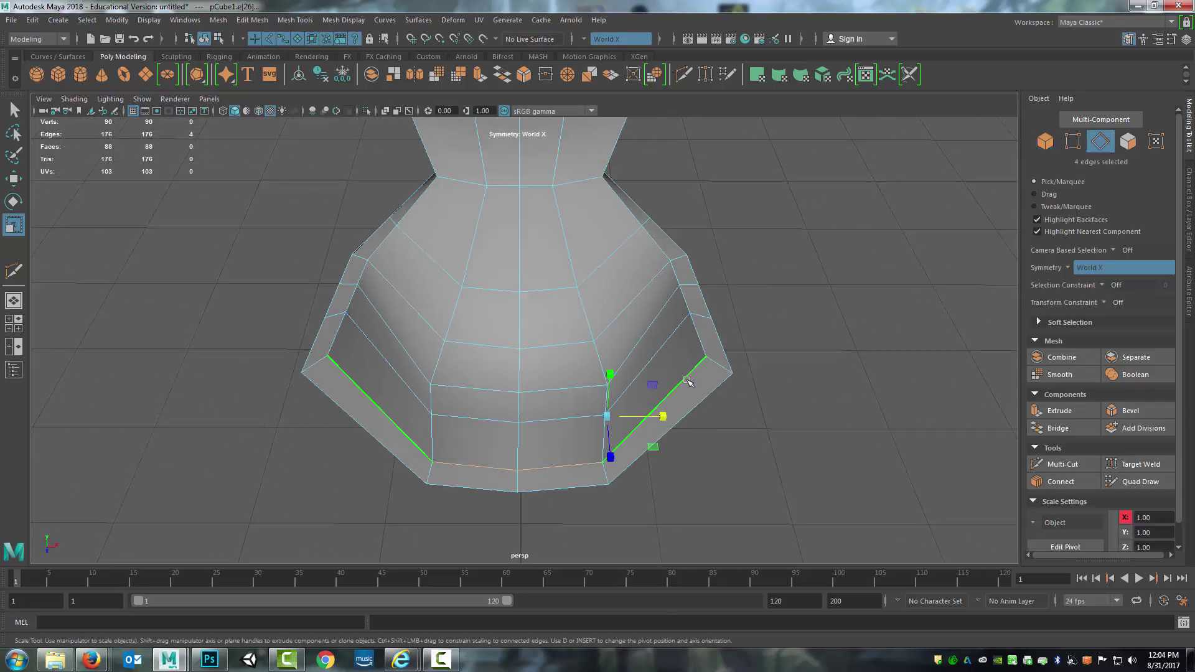
pyautogui.doubleClick(697, 335)
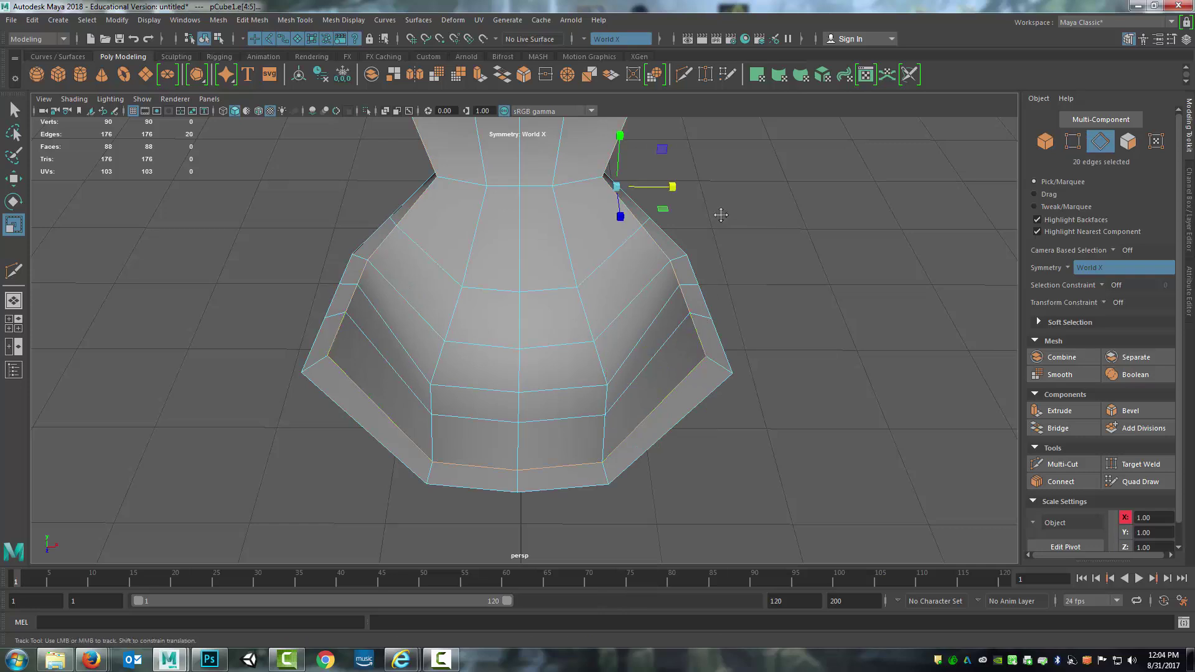
pyautogui.keyDown('alt'); pyautogui.moveTo(696, 335); pyautogui.dragTo(660, 148); pyautogui.keyUp('alt')
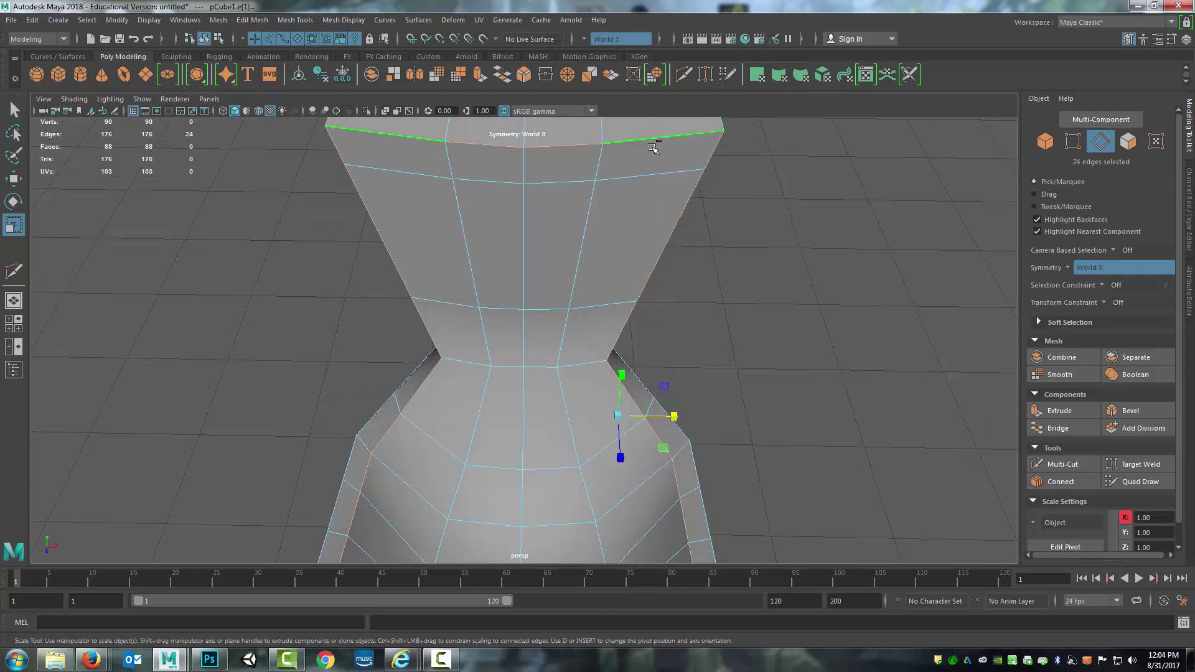
pyautogui.keyDown('alt'); pyautogui.moveTo(800, 440); pyautogui.dragTo(625, 451); pyautogui.keyUp('alt')
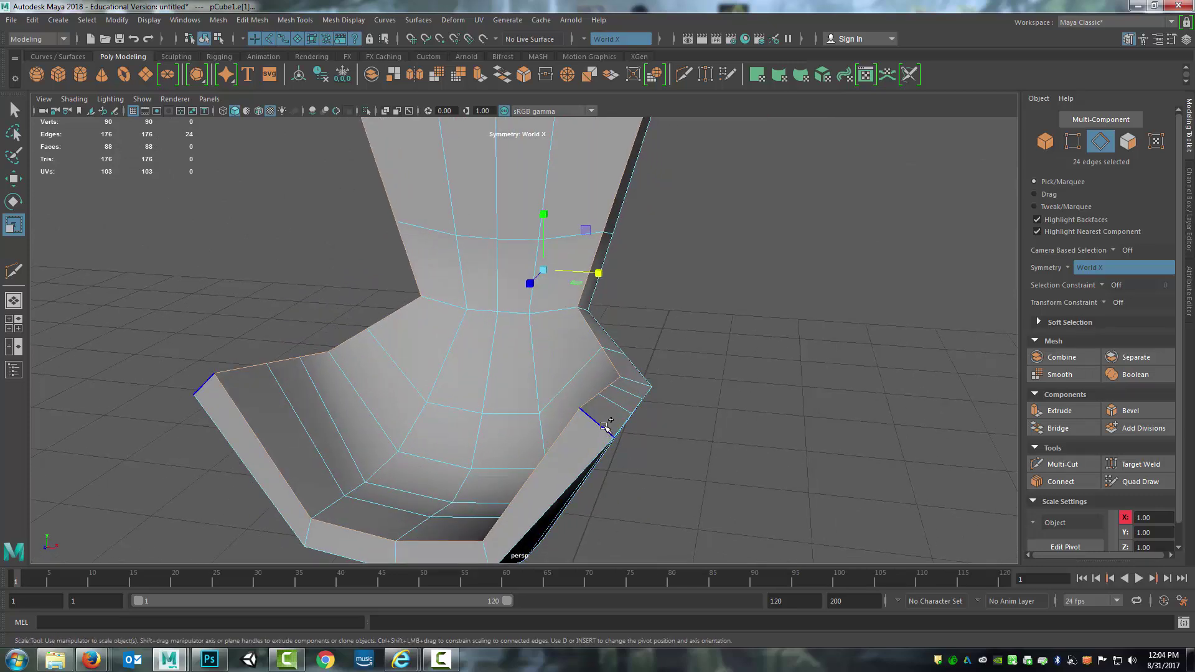
pyautogui.keyDown('alt'); pyautogui.moveTo(742, 272); pyautogui.dragTo(688, 483); pyautogui.keyUp('alt')
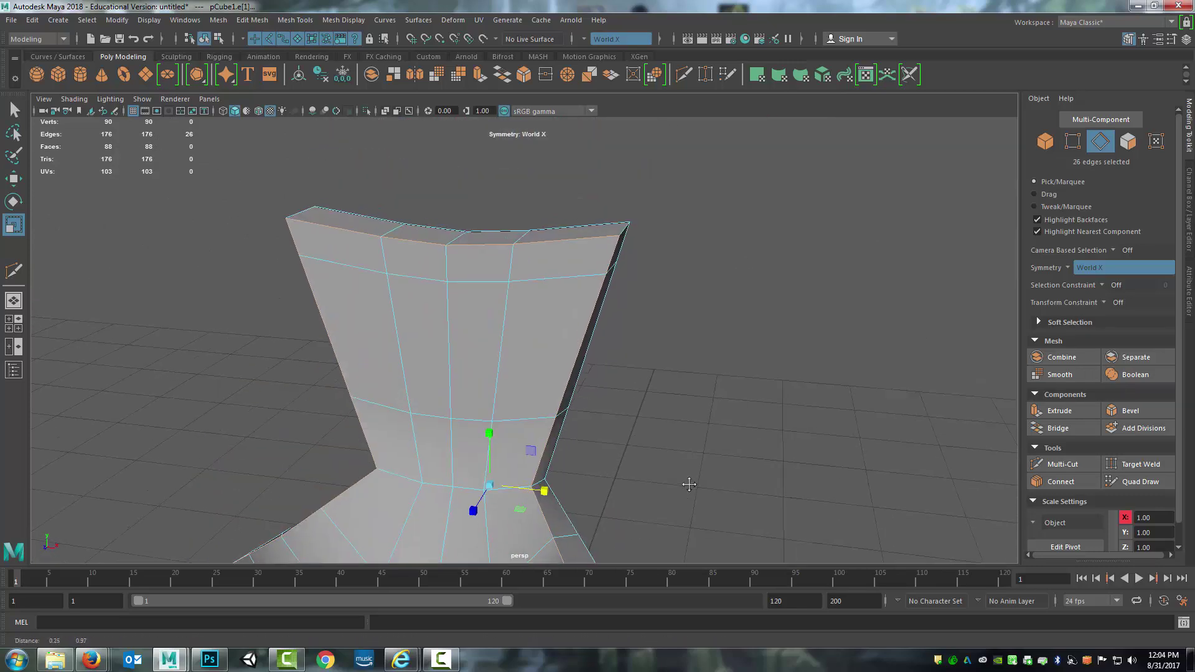
pyautogui.keyDown('alt'); pyautogui.moveTo(738, 259); pyautogui.dragTo(677, 278); pyautogui.keyUp('alt')
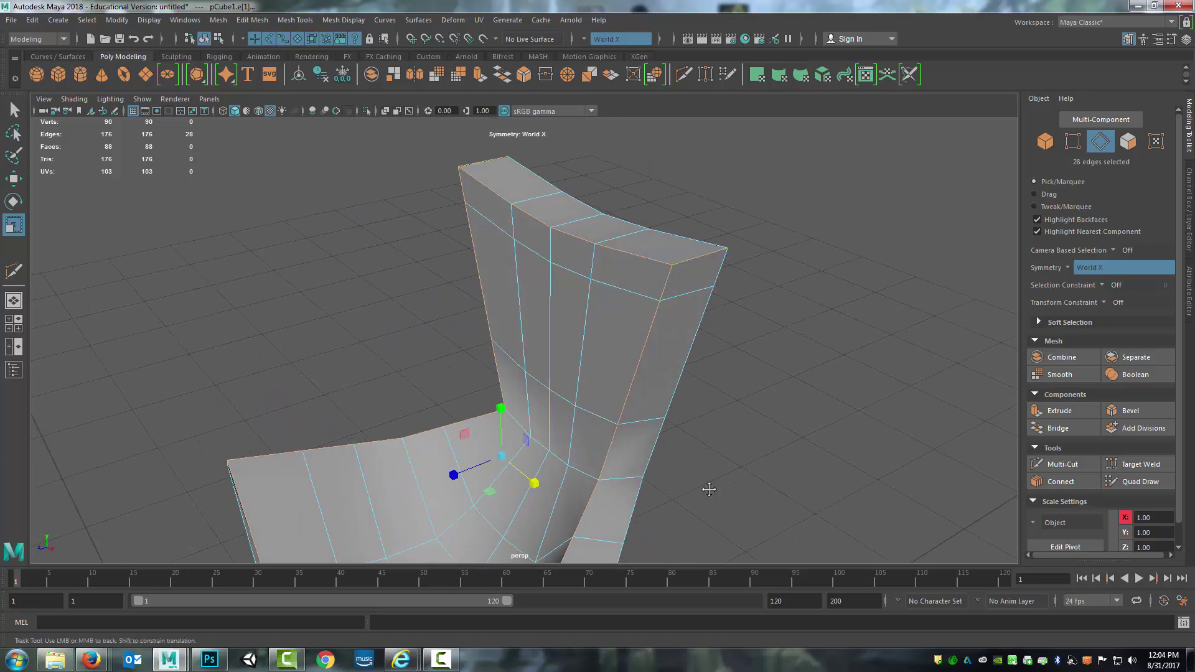
pyautogui.keyDown('alt'); pyautogui.moveTo(707, 488); pyautogui.dragTo(753, 386); pyautogui.keyUp('alt')
pyautogui.keyDown('shift'); pyautogui.click(585, 237); pyautogui.keyUp('shift')
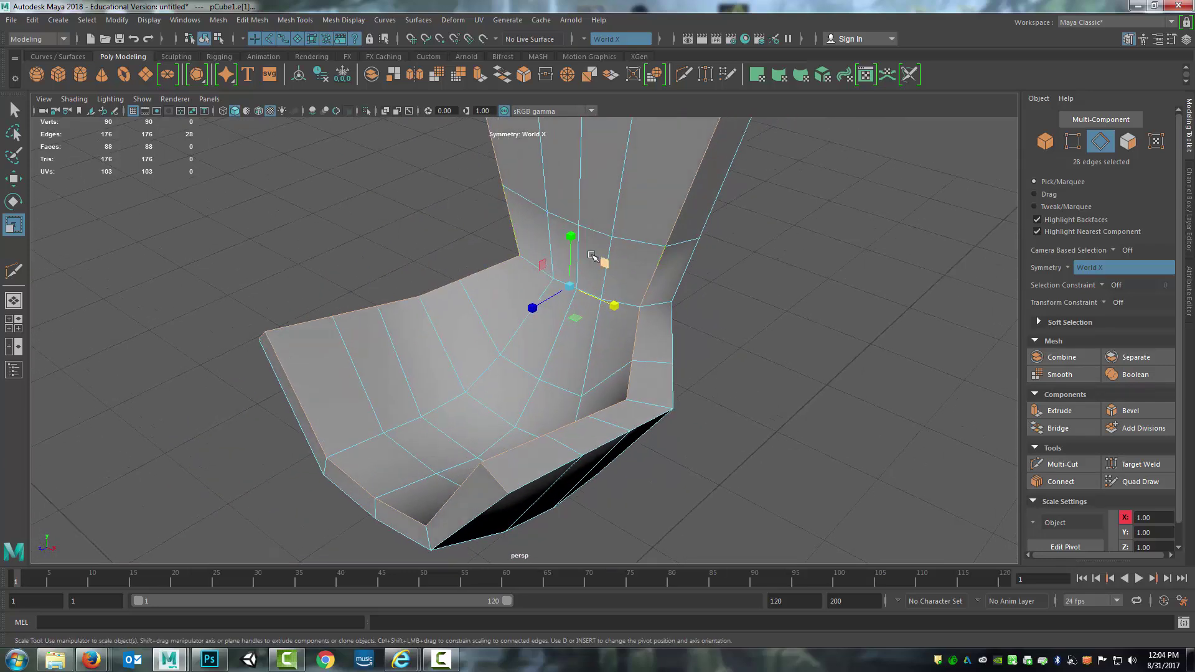
pyautogui.scroll(2, 592, 256)
pyautogui.click(338, 20)
pyautogui.click(365, 129)
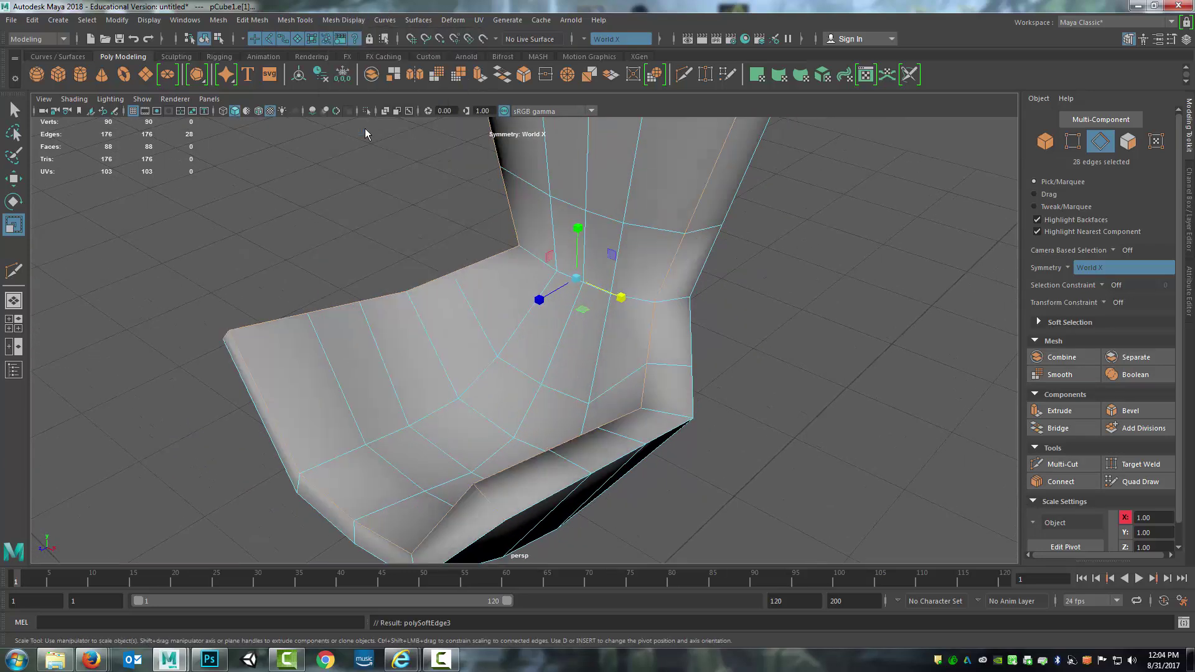
# Pull the four upper front corner vertices of the seat sides back to about Z -0.50 and adjust their height
pyautogui.keyDown('alt'); pyautogui.moveTo(680, 322); pyautogui.dragTo(682, 349); pyautogui.keyUp('alt')
pyautogui.moveTo(615, 272); pyautogui.dragTo(665, 255, button='right')
pyautogui.keyDown('alt'); pyautogui.moveTo(706, 339); pyautogui.dragTo(675, 366); pyautogui.keyUp('alt')
pyautogui.scroll(3, 665, 330)
pyautogui.scroll(-7, 664, 330)
pyautogui.moveTo(641, 321); pyautogui.dragTo(597, 331, button='right')
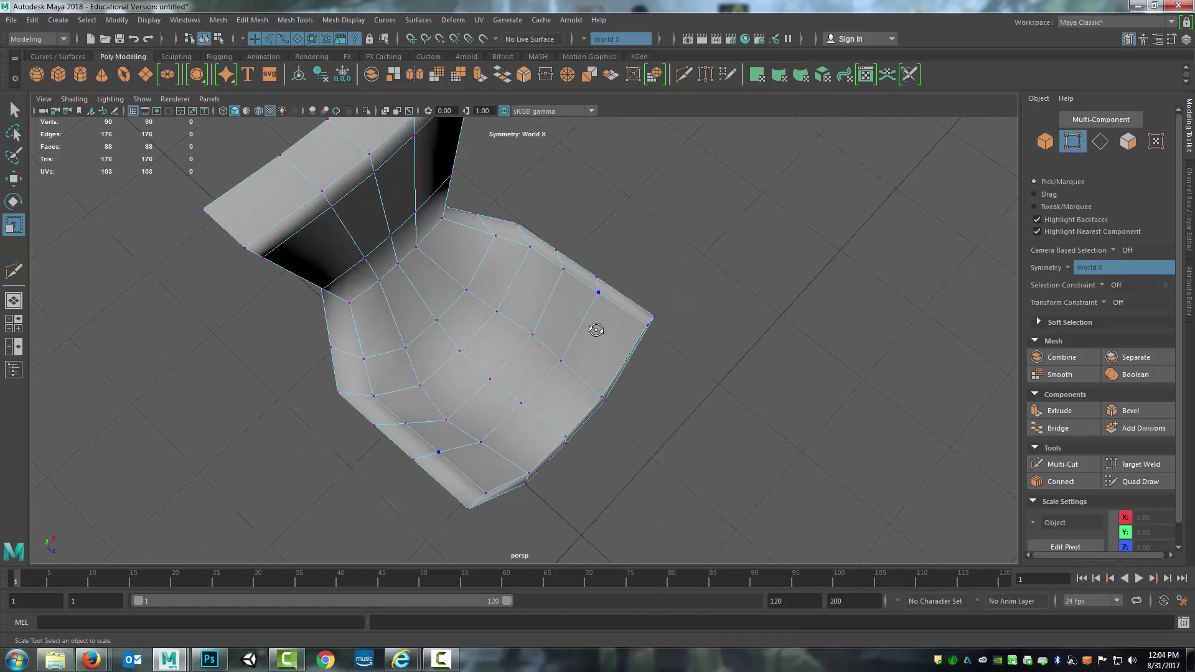
pyautogui.keyDown('alt'); pyautogui.moveTo(597, 331); pyautogui.dragTo(621, 274); pyautogui.keyUp('alt')
pyautogui.keyDown('alt'); pyautogui.moveTo(620, 274); pyautogui.dragTo(614, 240); pyautogui.keyUp('alt')
pyautogui.press('w')
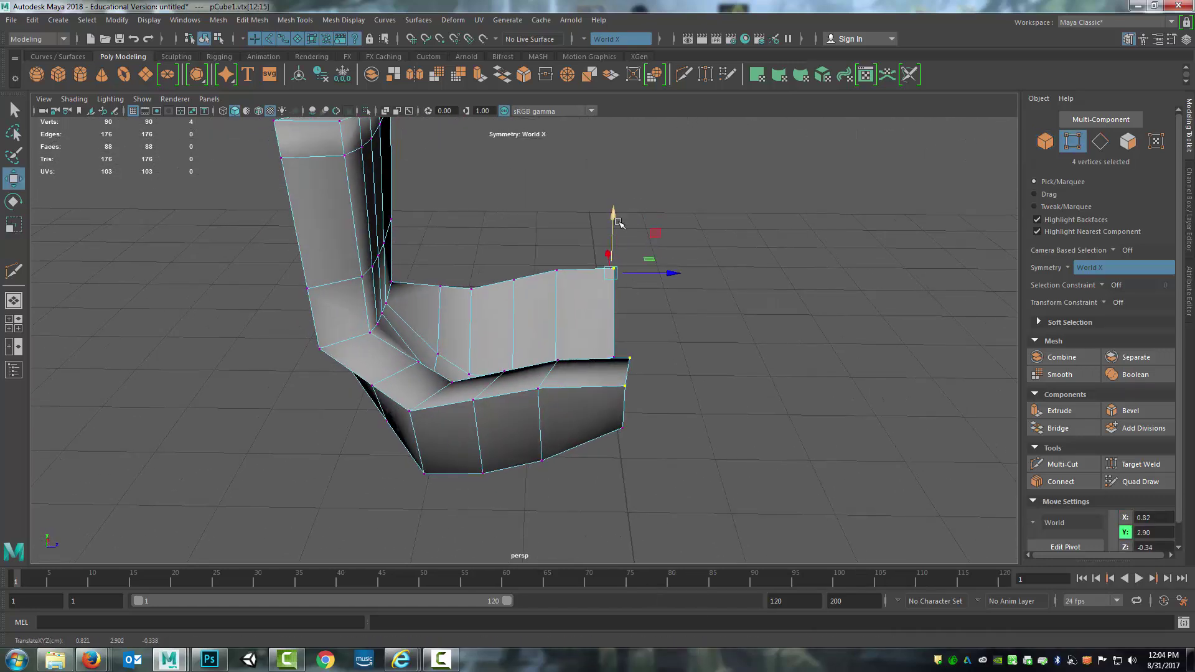
pyautogui.moveTo(678, 272); pyautogui.dragTo(647, 274)
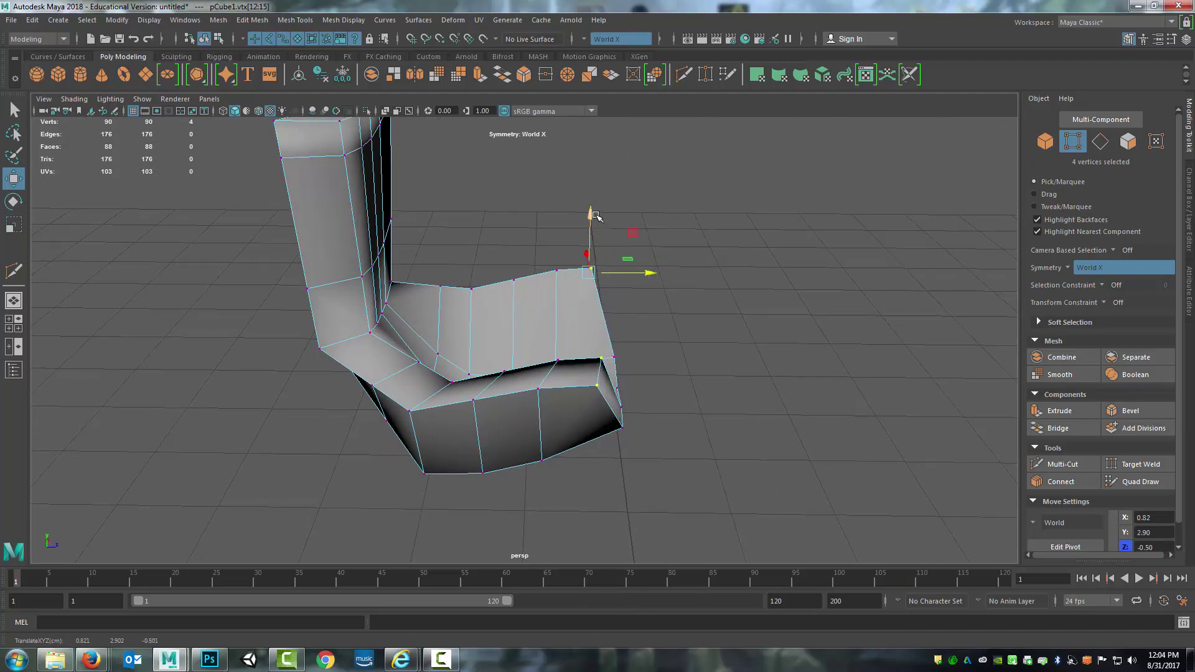
pyautogui.moveTo(590, 219); pyautogui.dragTo(593, 229)
pyautogui.moveTo(647, 291)
pyautogui.mouseDown()
pyautogui.moveTo(665, 289)
pyautogui.moveTo(635, 270)
pyautogui.moveTo(648, 271)
pyautogui.mouseUp()
pyautogui.moveTo(584, 219); pyautogui.dragTo(584, 213)
# In wireframe display, move the seat's front loop forward: the four vertices beside the centre to about Z -0.72, the outer side pair to Z -0.64
pyautogui.keyDown('alt'); pyautogui.moveTo(588, 230); pyautogui.dragTo(614, 325); pyautogui.keyUp('alt')
pyautogui.moveTo(574, 359); pyautogui.dragTo(529, 314)
pyautogui.press('4')
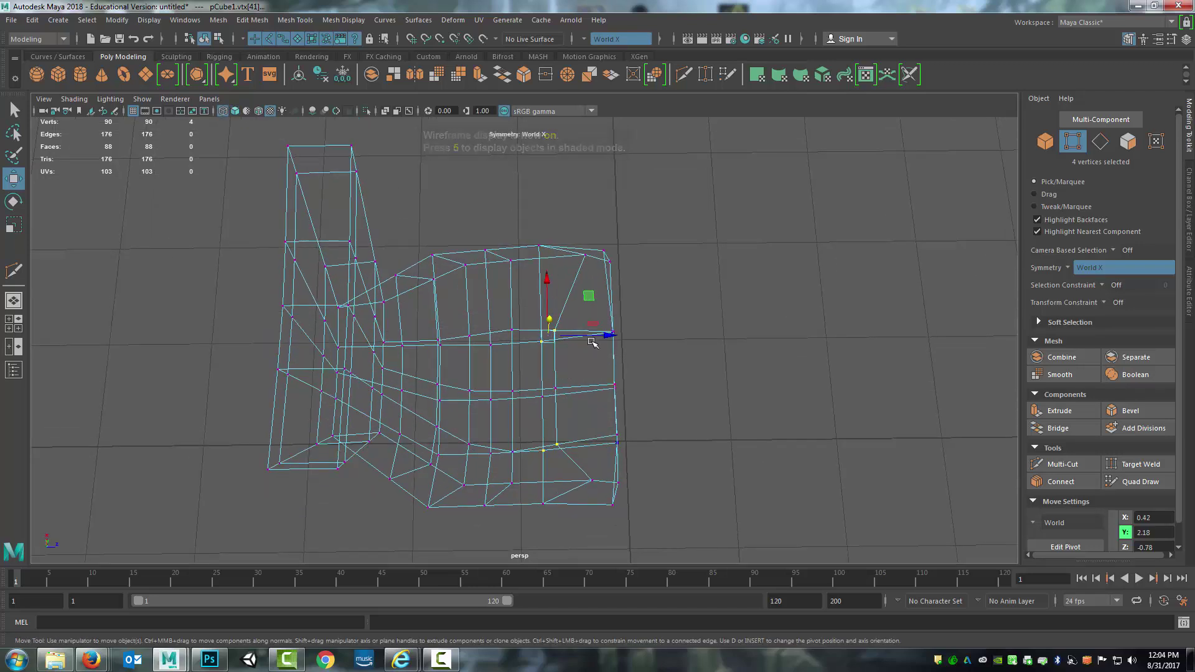
pyautogui.moveTo(603, 336); pyautogui.dragTo(608, 335)
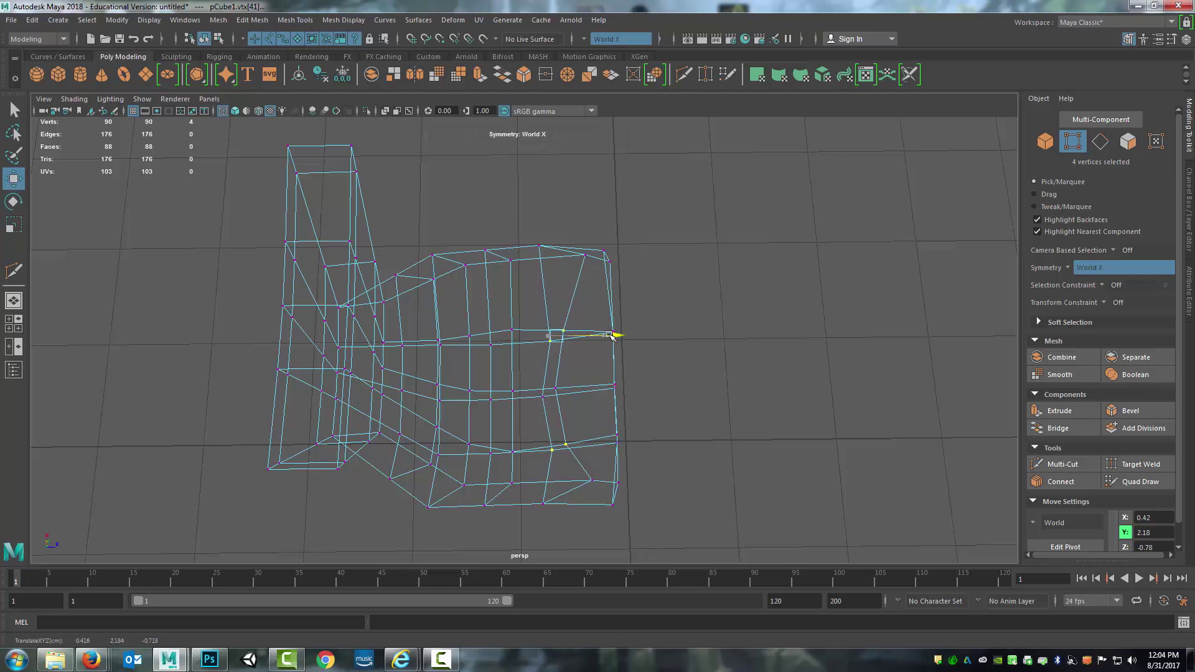
pyautogui.keyDown('alt'); pyautogui.moveTo(587, 385); pyautogui.dragTo(621, 341); pyautogui.keyUp('alt')
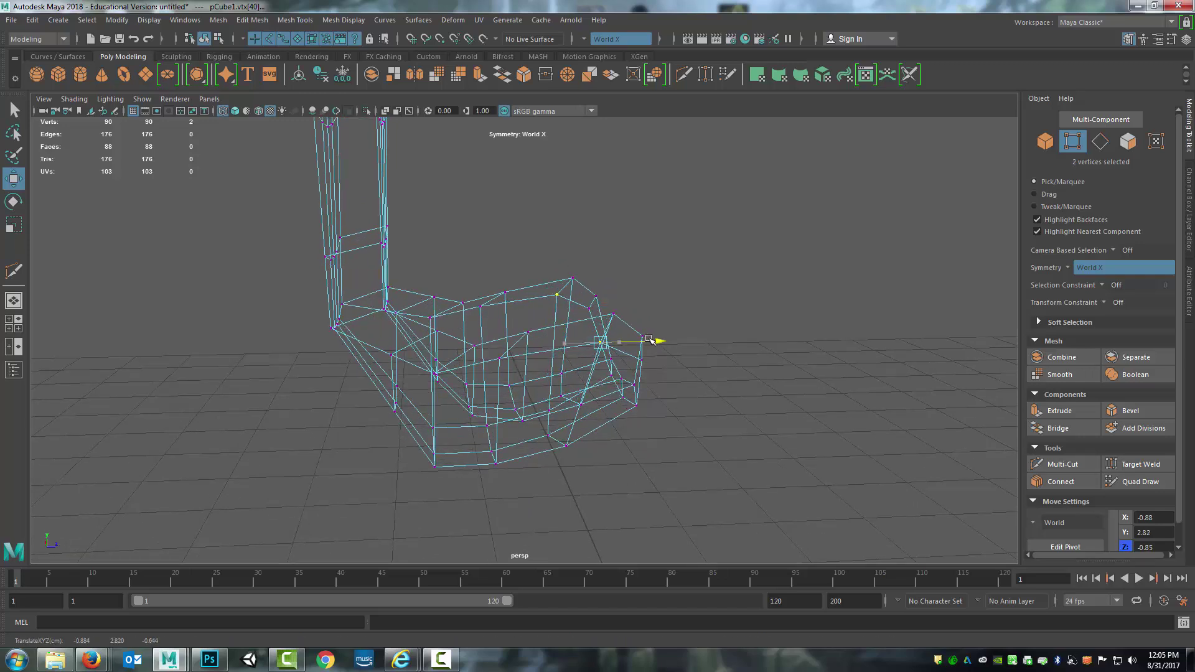
pyautogui.keyDown('alt'); pyautogui.moveTo(648, 340); pyautogui.dragTo(680, 312); pyautogui.keyUp('alt')
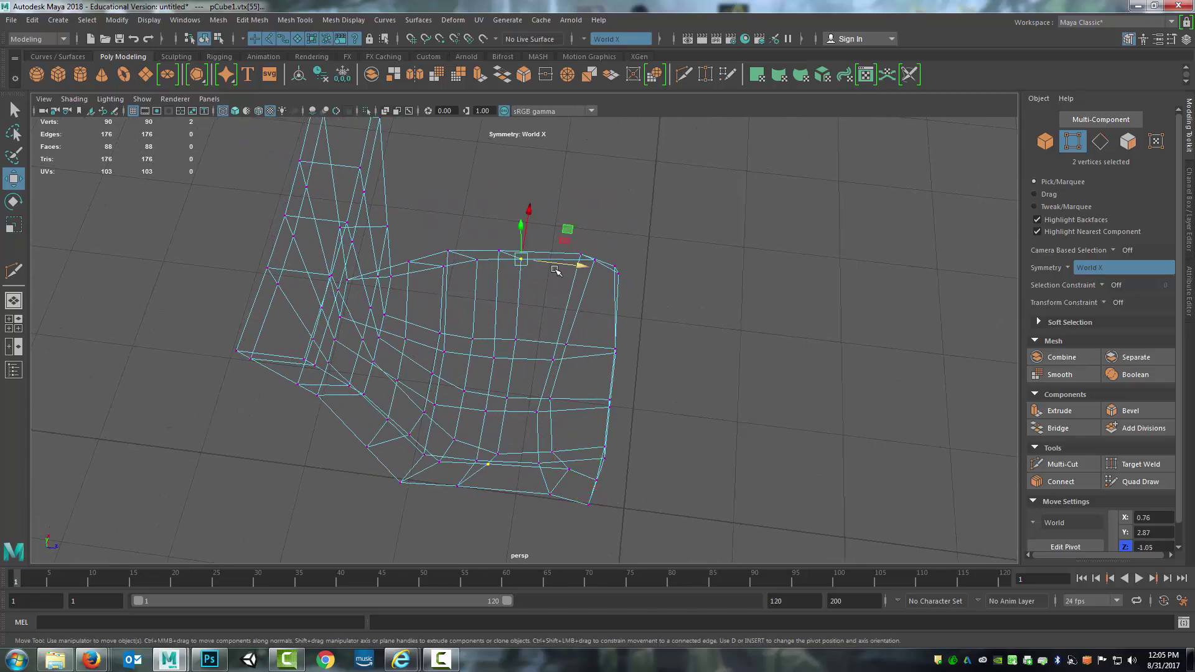
# Move the second loop's upper side vertices forward symmetrically, the inner pair to about Z -1.01 and the outer pair to about Z -1.07
pyautogui.moveTo(556, 269)
pyautogui.mouseDown()
pyautogui.moveTo(580, 264)
pyautogui.moveTo(570, 258)
pyautogui.mouseUp()
pyautogui.click(503, 252)
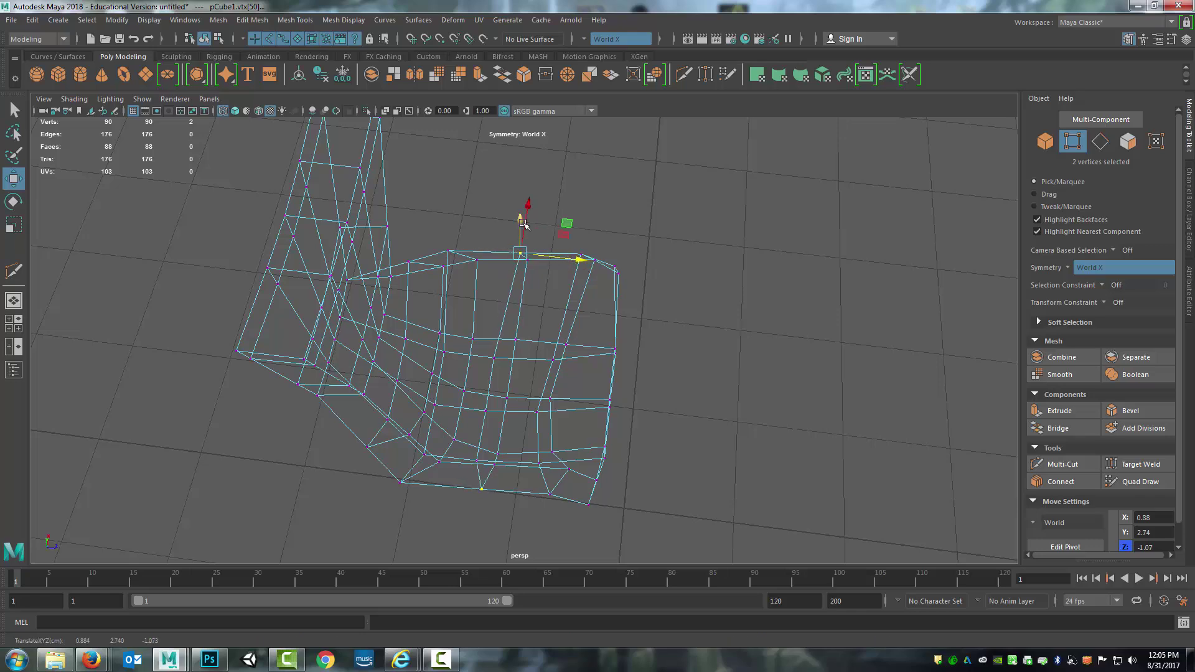
pyautogui.keyDown('alt'); pyautogui.moveTo(581, 244); pyautogui.dragTo(566, 245); pyautogui.keyUp('alt')
# Move the outer side vertices of the seat's front loop symmetrically outward to about X 0.95
pyautogui.keyDown('alt'); pyautogui.moveTo(643, 299); pyautogui.dragTo(619, 356); pyautogui.keyUp('alt')
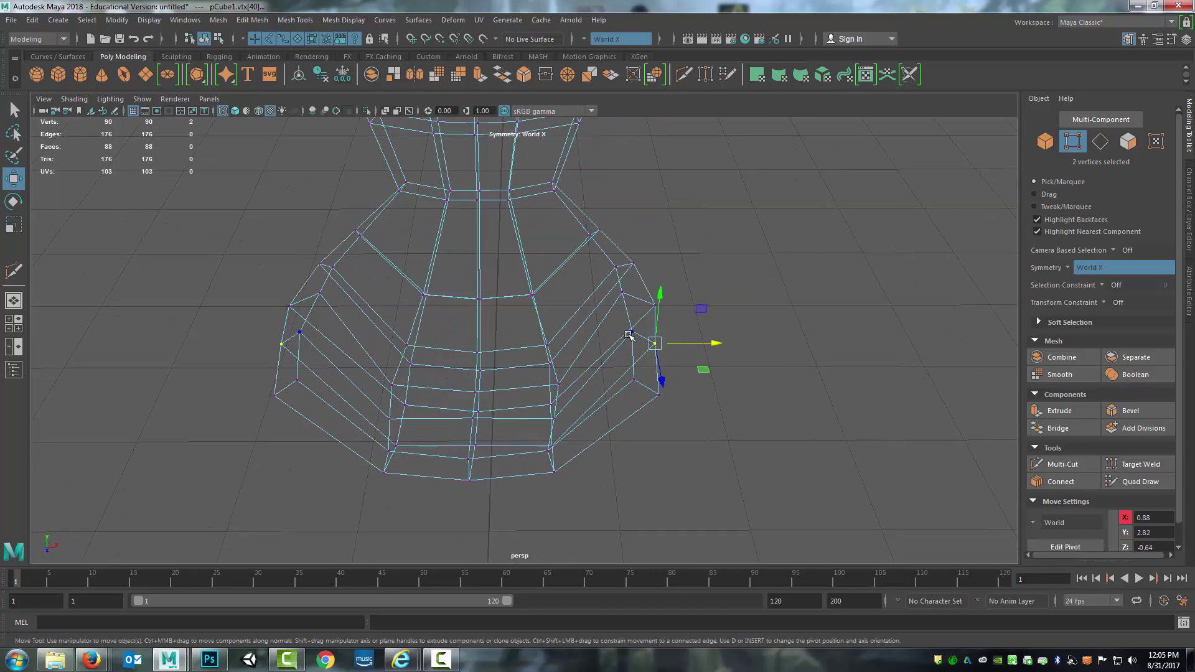
pyautogui.moveTo(702, 338)
pyautogui.mouseDown()
pyautogui.moveTo(675, 344)
pyautogui.moveTo(705, 357)
pyautogui.mouseUp()
pyautogui.click(662, 346)
pyautogui.click(660, 344)
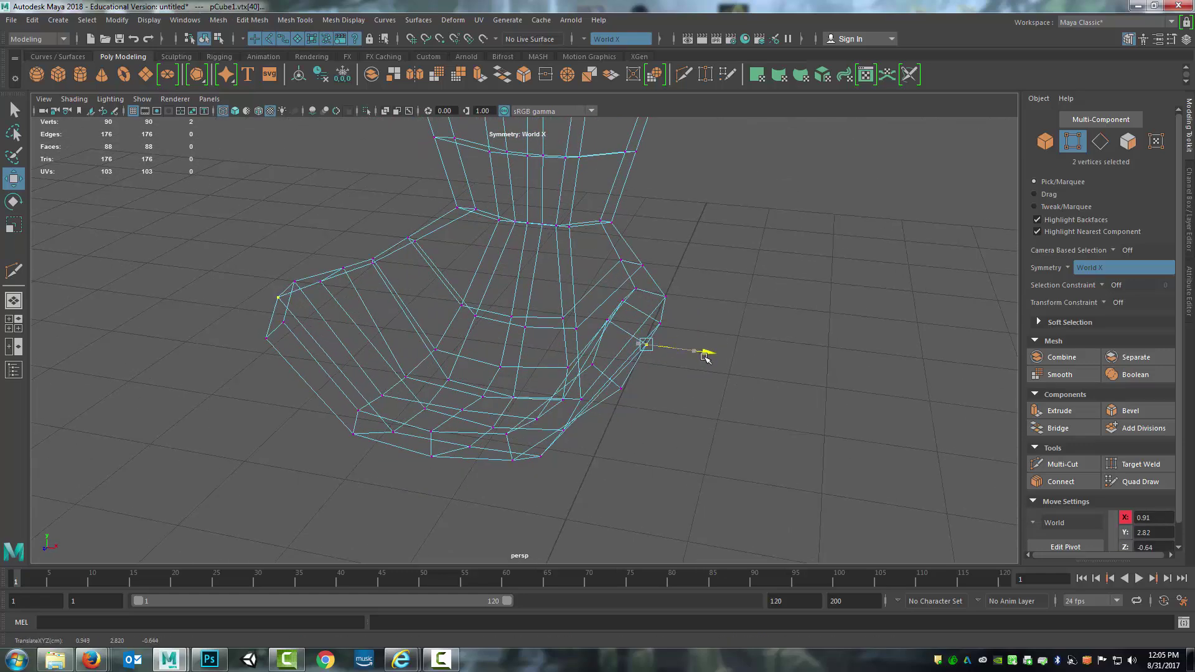
# Move the inner rim vertices of the seat's front loop outward, and those of the second loop to about X 0.79
pyautogui.keyDown('alt'); pyautogui.moveTo(601, 352); pyautogui.dragTo(680, 344); pyautogui.keyUp('alt')
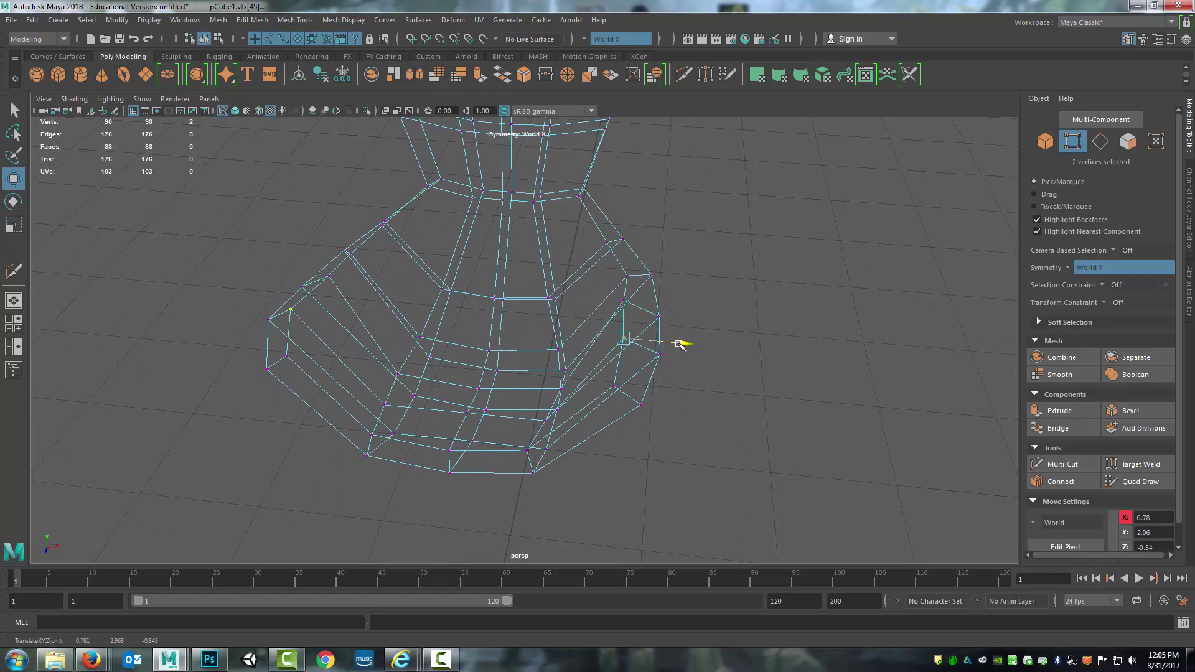
pyautogui.click(621, 301)
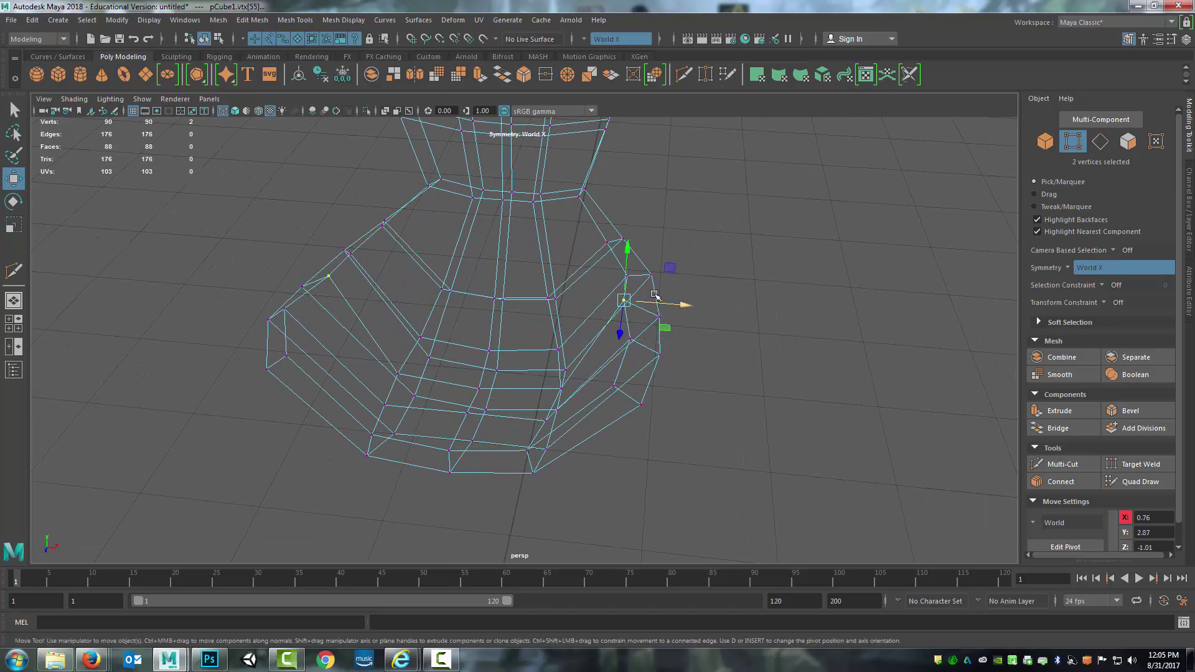
pyautogui.moveTo(692, 304); pyautogui.dragTo(695, 306)
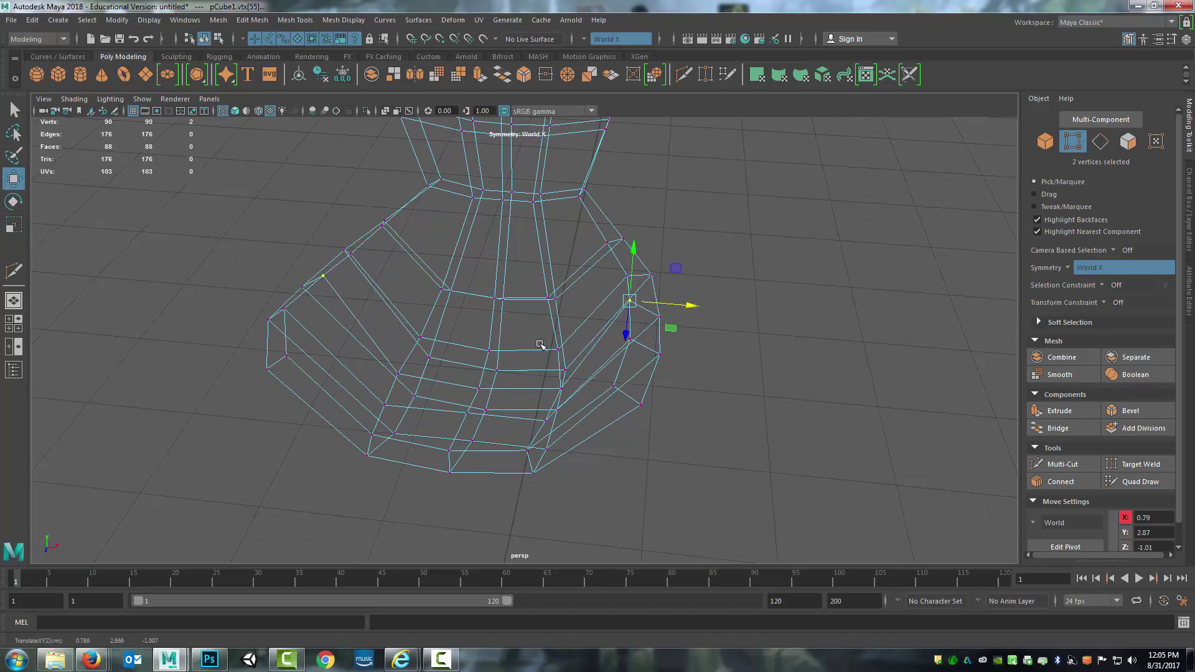
# Return to shaded display and object selection, and view the whole chair from the front
pyautogui.keyDown('alt'); pyautogui.moveTo(540, 345); pyautogui.dragTo(603, 339); pyautogui.keyUp('alt')
pyautogui.scroll(3, 603, 340)
pyautogui.scroll(-5, 600, 337)
pyautogui.press('5')
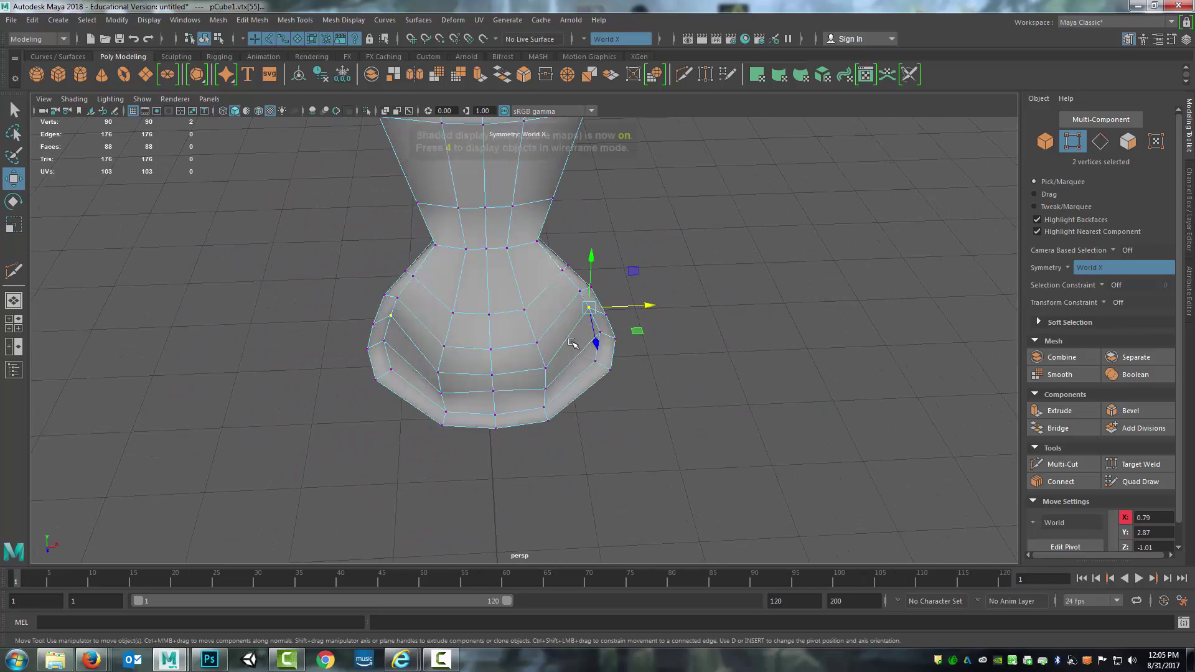
pyautogui.moveTo(511, 289); pyautogui.dragTo(549, 299, button='right')
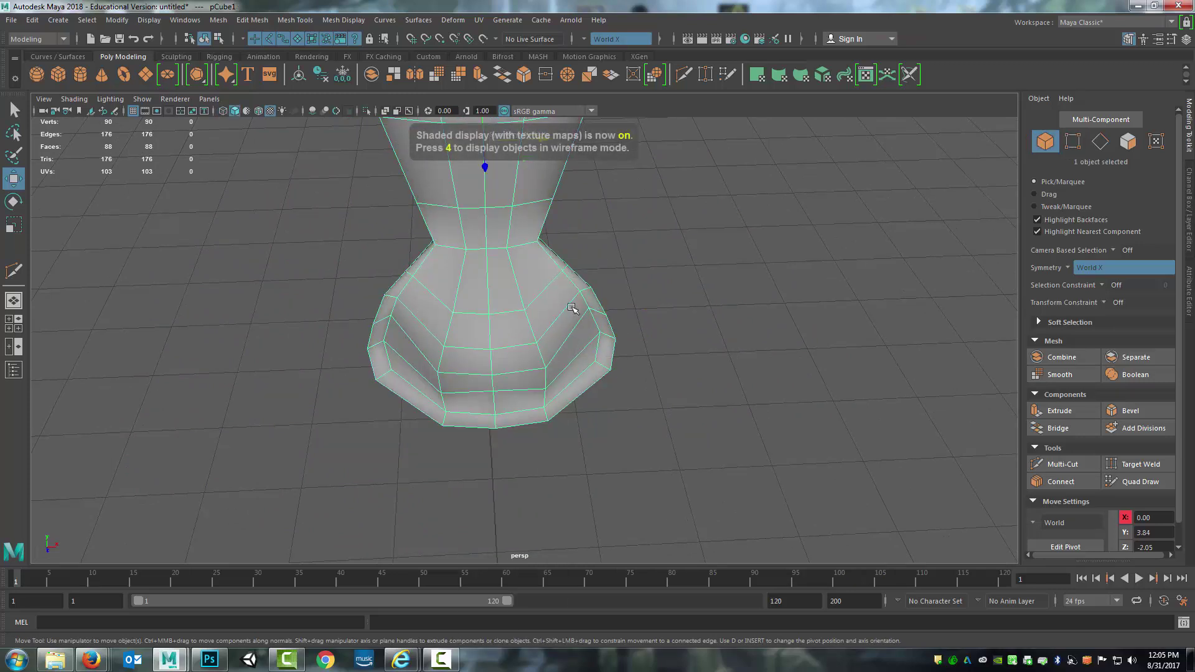
pyautogui.keyDown('alt'); pyautogui.moveTo(721, 315); pyautogui.dragTo(691, 261); pyautogui.keyUp('alt')
pyautogui.keyDown('alt'); pyautogui.moveTo(691, 262); pyautogui.dragTo(686, 319, button='middle'); pyautogui.keyUp('alt')
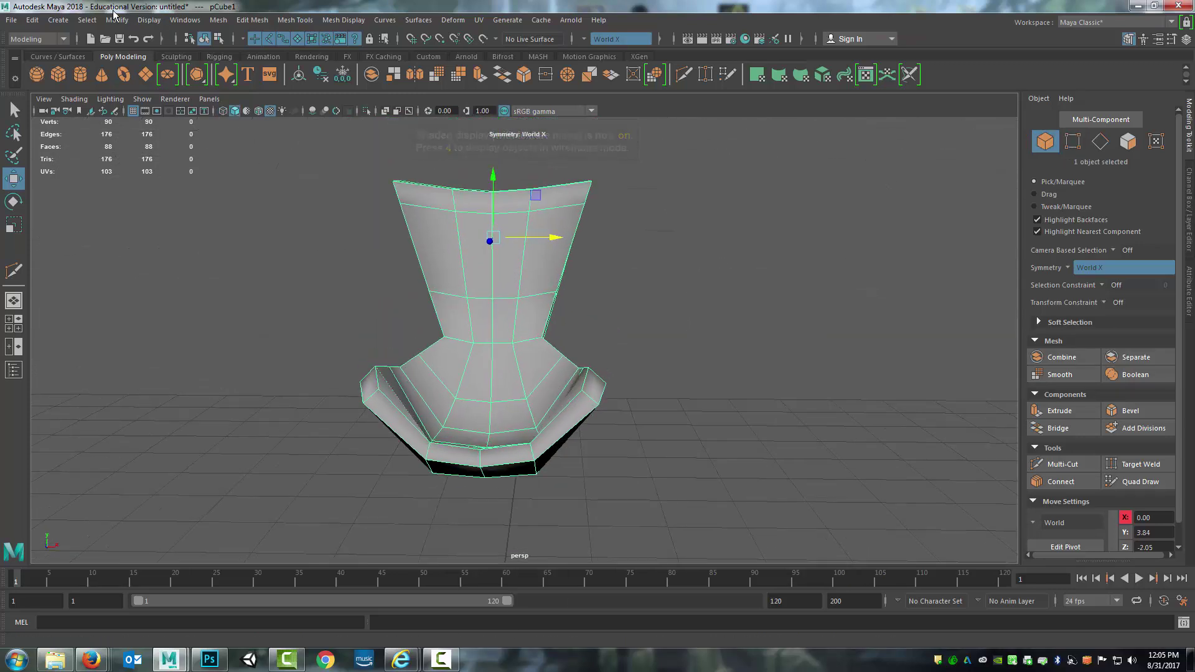
# Delete all construction history in the scene and freeze the chair's transformations
pyautogui.click(40, 18)
pyautogui.moveTo(170, 181)
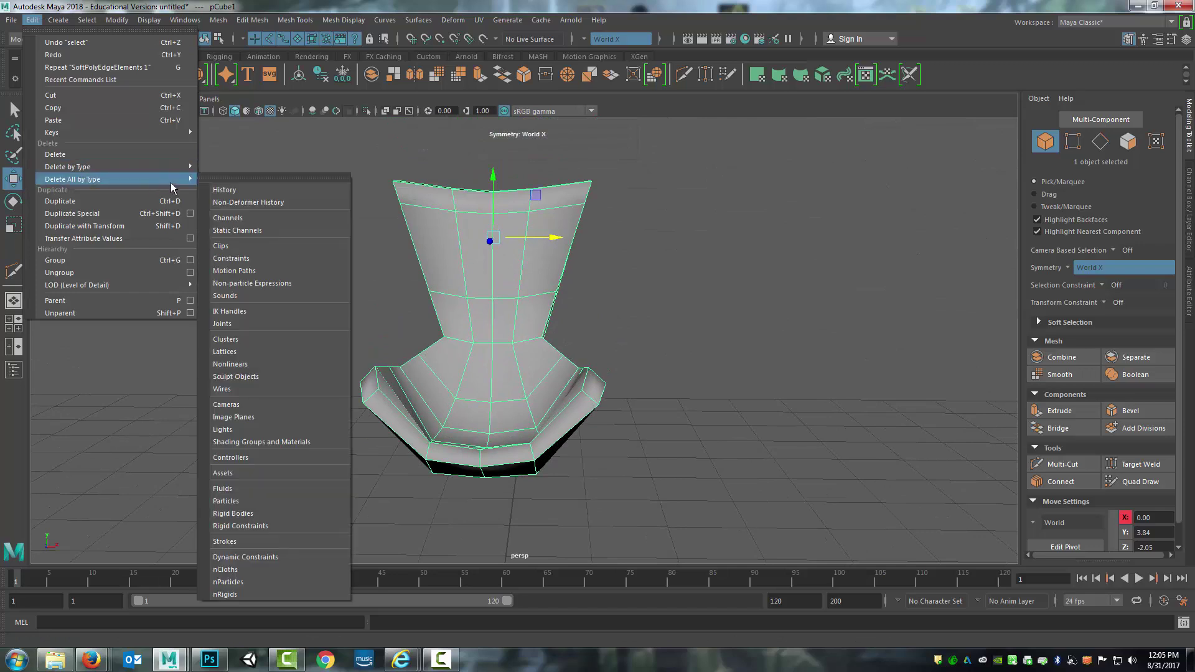
pyautogui.click(225, 190)
pyautogui.click(117, 19)
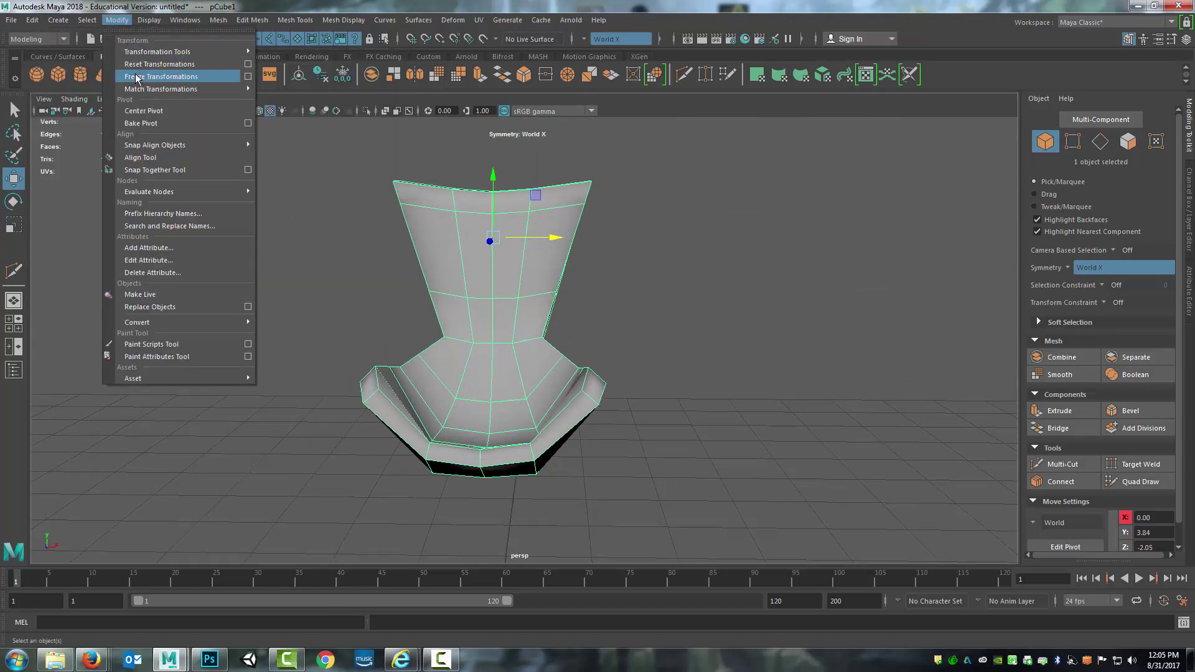
pyautogui.click(135, 77)
# Save the scene as Chair_1_1 in Maya Binary format in the project's scenes folder
pyautogui.click(11, 19)
pyautogui.moveTo(32, 20)
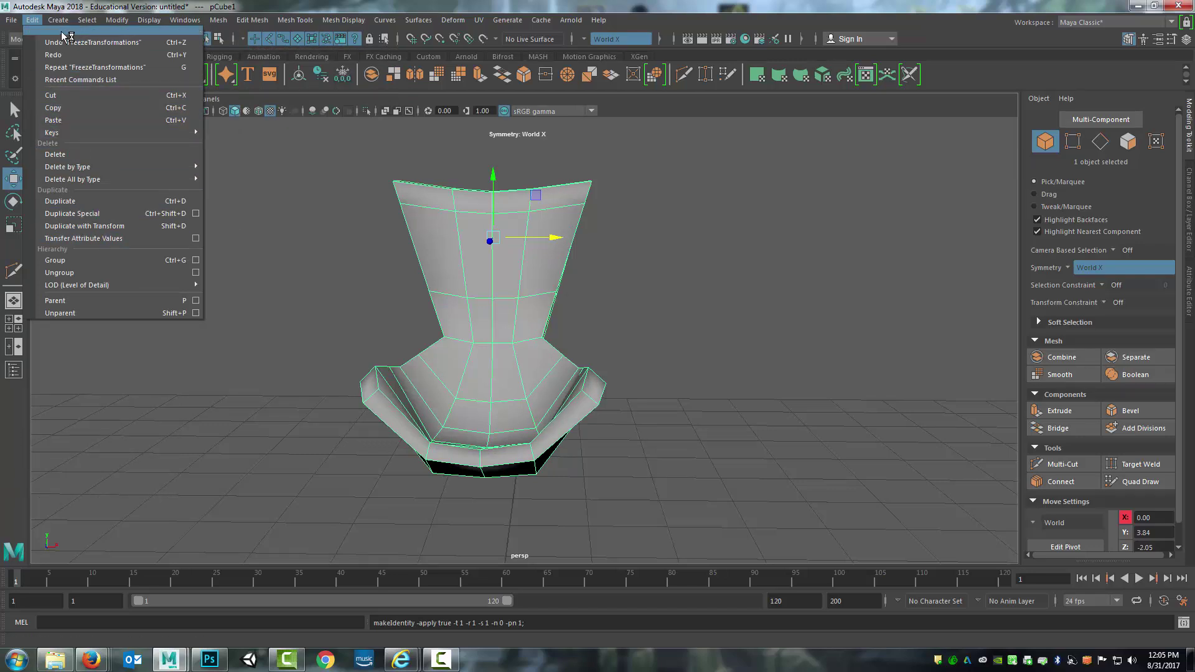
pyautogui.click(37, 94)
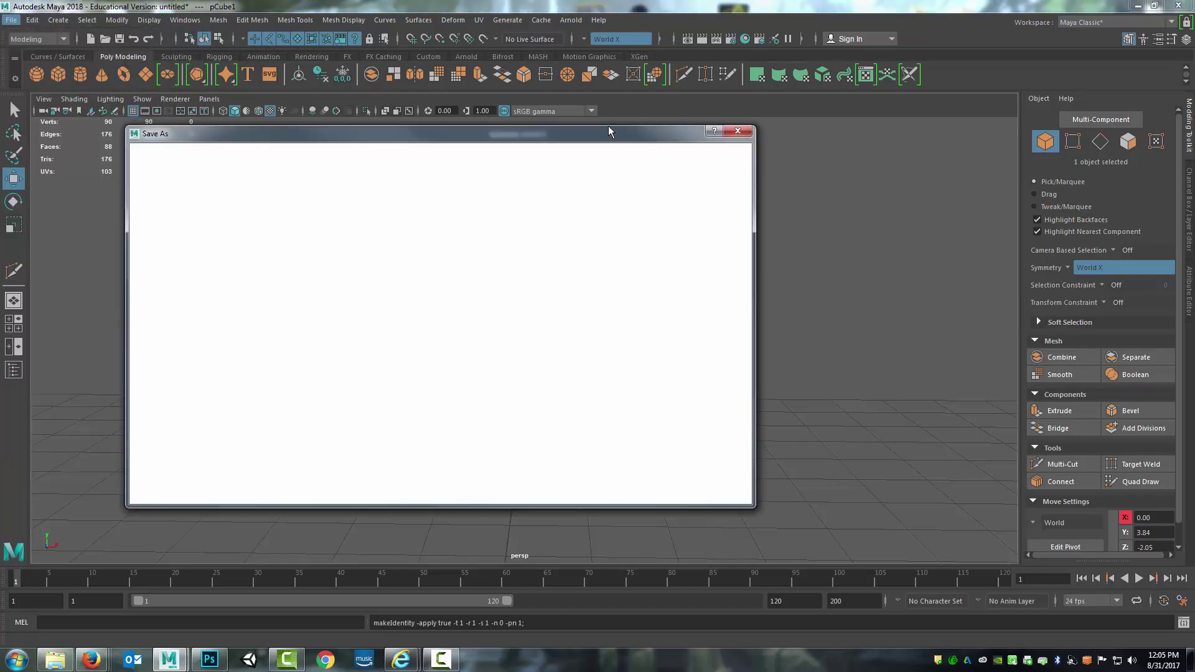
pyautogui.click(737, 130)
pyautogui.click(10, 21)
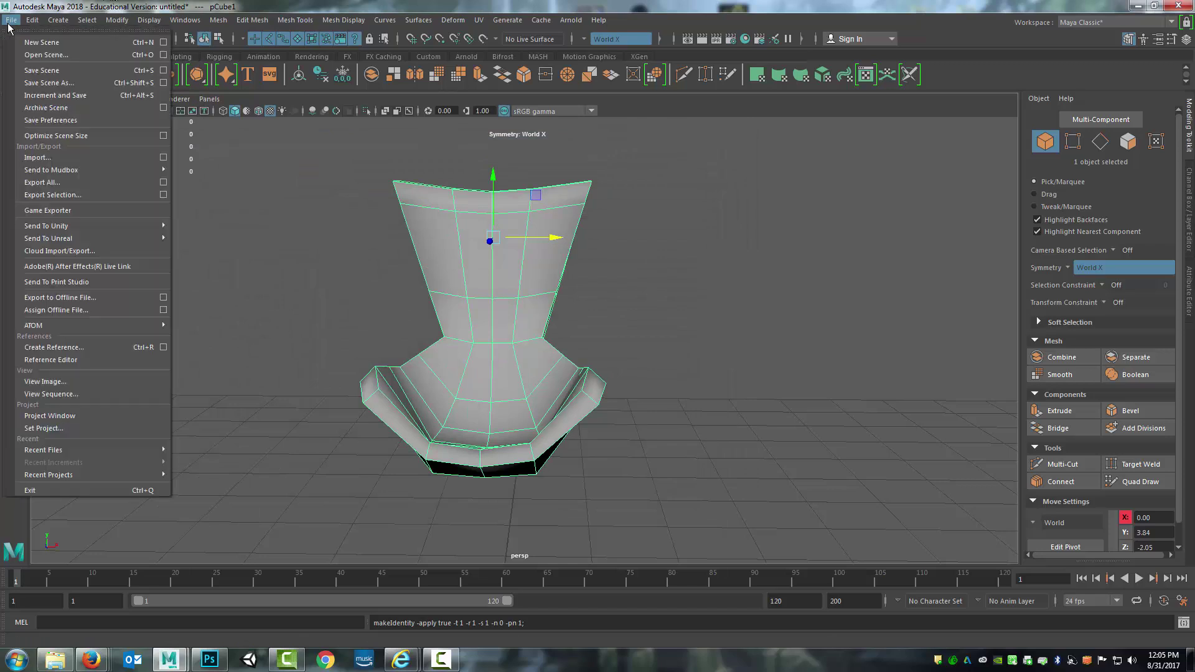
pyautogui.click(50, 83)
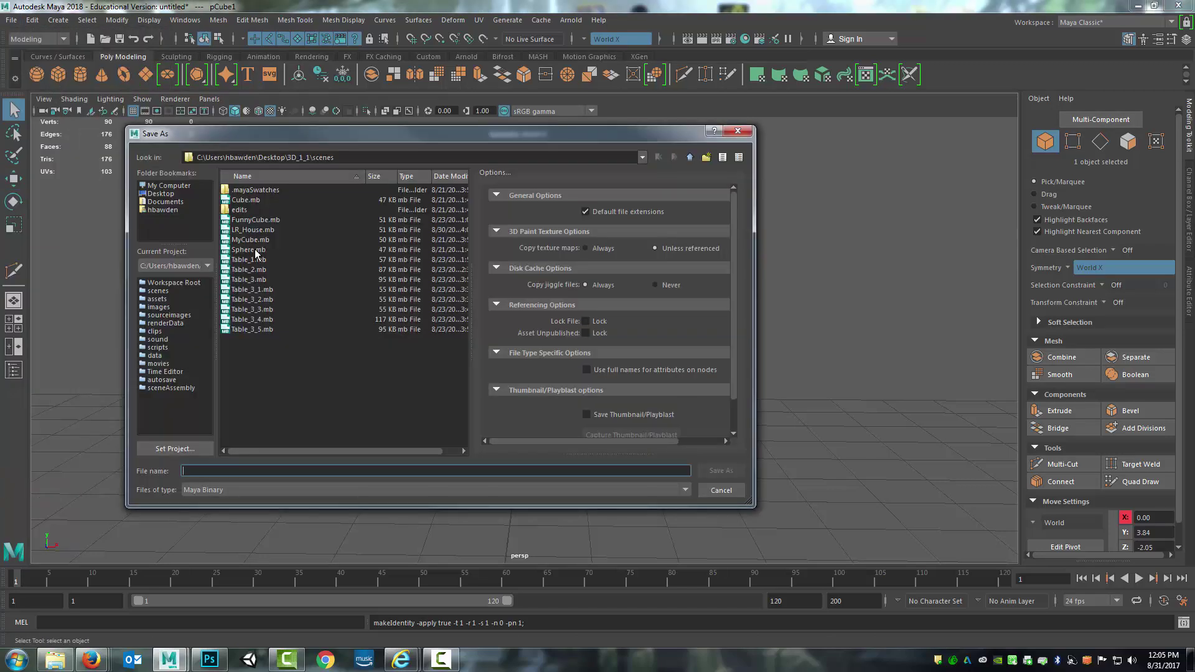
pyautogui.write('Chair_1_1')
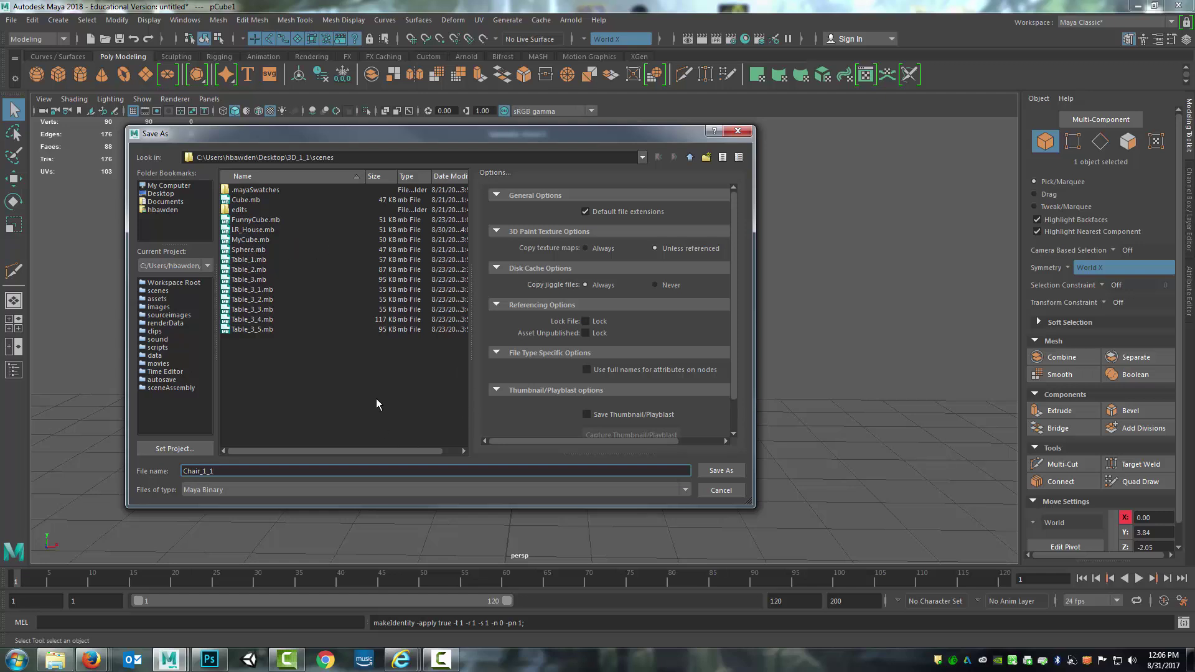
pyautogui.click(728, 474)
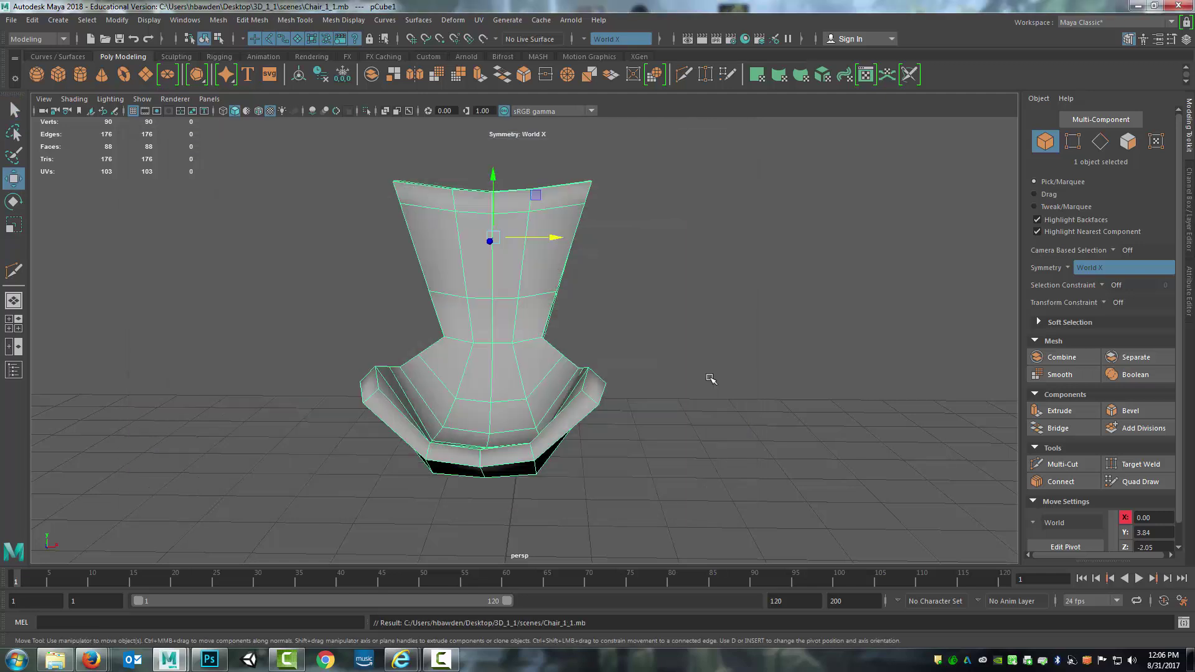
# Switch to vertex editing and move the side vertices where the back meets the seat symmetrically outward to about X 0.55
pyautogui.keyDown('alt'); pyautogui.moveTo(586, 328); pyautogui.dragTo(627, 342); pyautogui.keyUp('alt')
pyautogui.click(610, 373)
pyautogui.keyDown('alt'); pyautogui.moveTo(611, 373); pyautogui.dragTo(610, 386, button='right'); pyautogui.keyUp('alt')
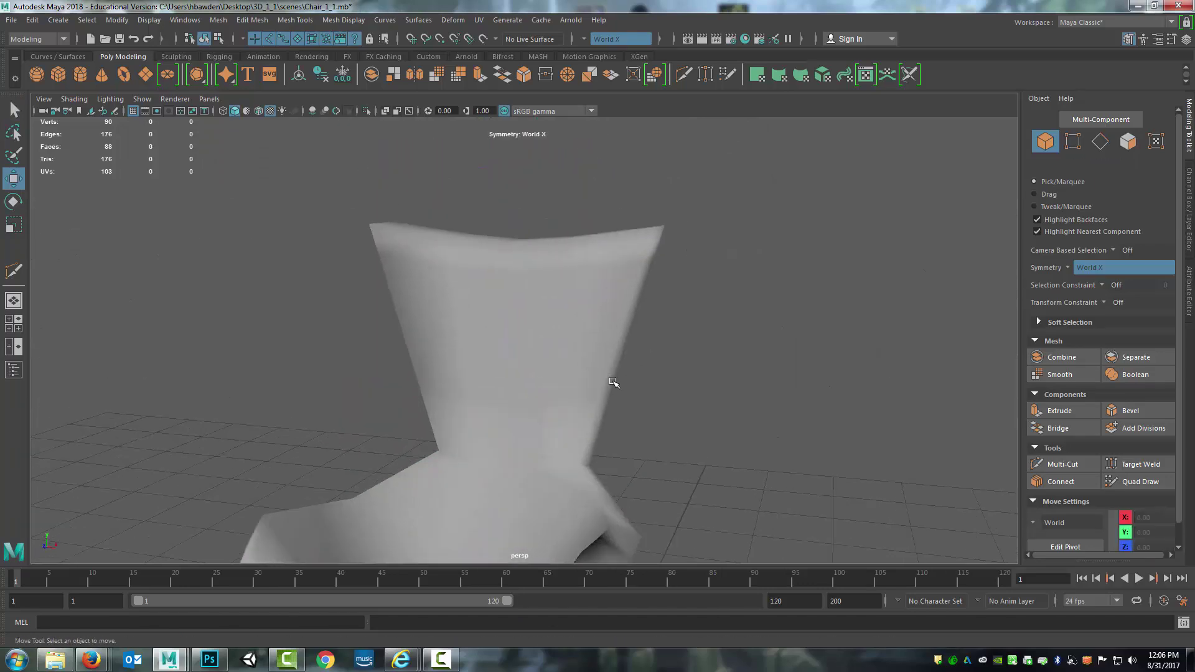
pyautogui.keyDown('alt'); pyautogui.moveTo(610, 386); pyautogui.dragTo(544, 416); pyautogui.keyUp('alt')
pyautogui.keyDown('alt'); pyautogui.moveTo(544, 416); pyautogui.dragTo(573, 415, button='right'); pyautogui.keyUp('alt')
pyautogui.keyDown('alt'); pyautogui.moveTo(573, 415); pyautogui.dragTo(582, 395); pyautogui.keyUp('alt')
pyautogui.click(494, 405)
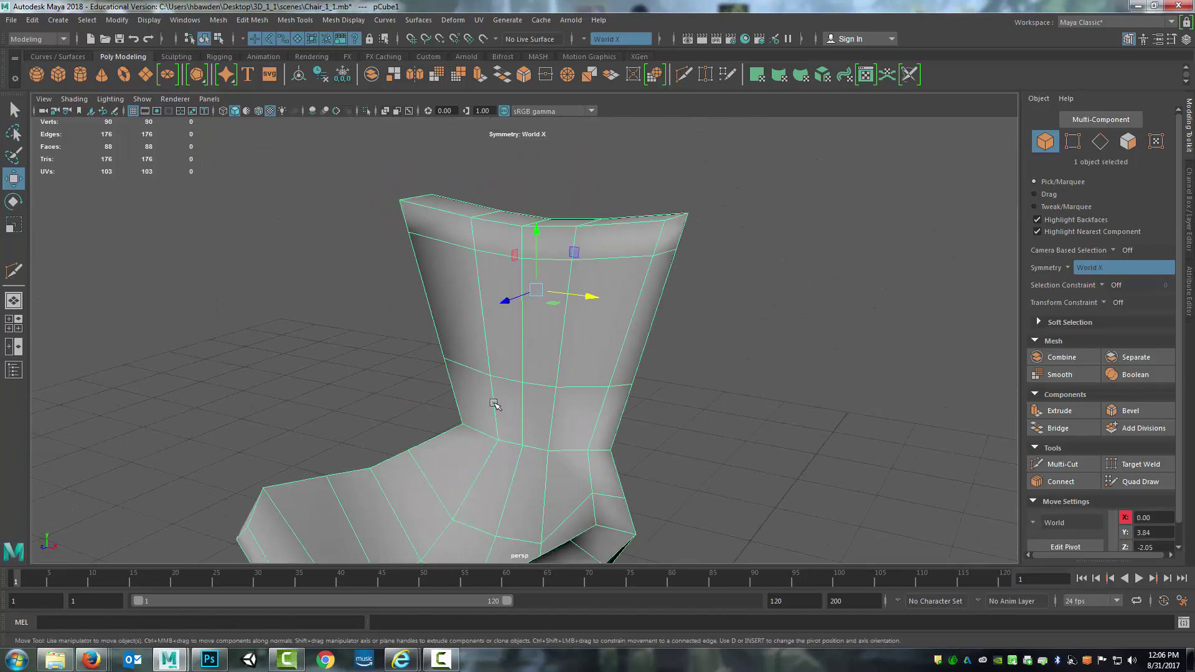
pyautogui.keyDown('alt'); pyautogui.moveTo(494, 405); pyautogui.dragTo(498, 405); pyautogui.keyUp('alt')
pyautogui.keyDown('alt'); pyautogui.moveTo(499, 405); pyautogui.dragTo(521, 394, button='right'); pyautogui.keyUp('alt')
pyautogui.keyDown('alt'); pyautogui.moveTo(521, 394); pyautogui.dragTo(464, 433); pyautogui.keyUp('alt')
pyautogui.moveTo(463, 433); pyautogui.dragTo(423, 301, button='right')
pyautogui.keyDown('alt'); pyautogui.moveTo(424, 301); pyautogui.dragTo(670, 427); pyautogui.keyUp('alt')
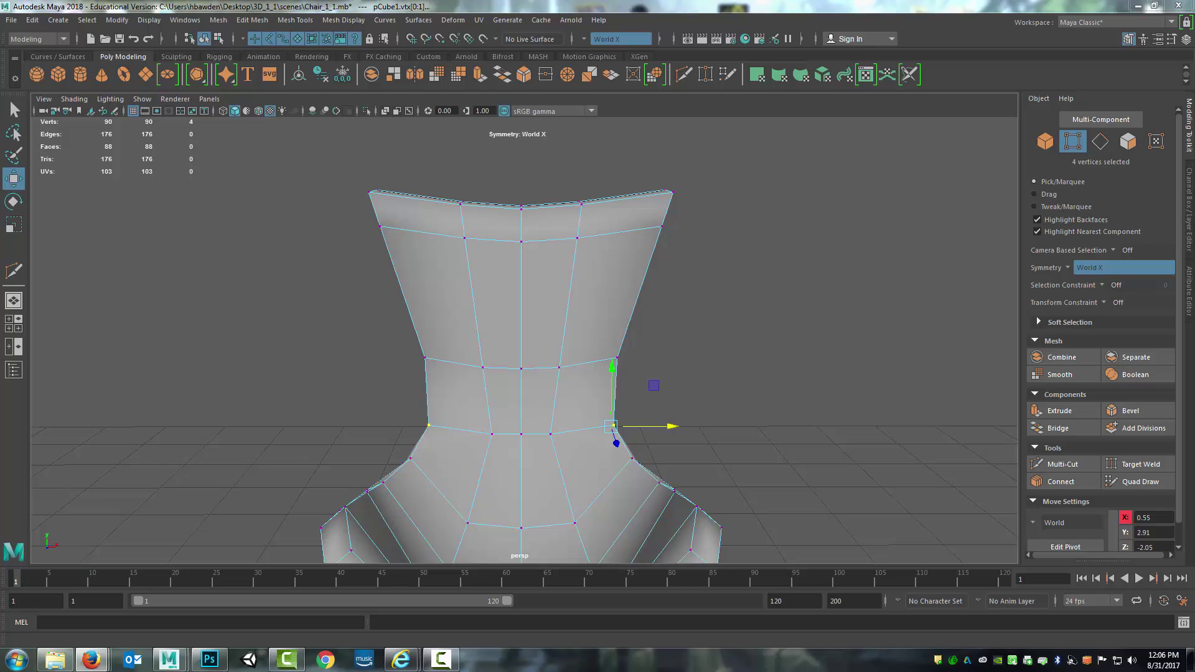
# Switch to the browser's egg chair photo, compare the outline of its back and arms, and return to Maya
pyautogui.hotkey('alt', 'Tab')
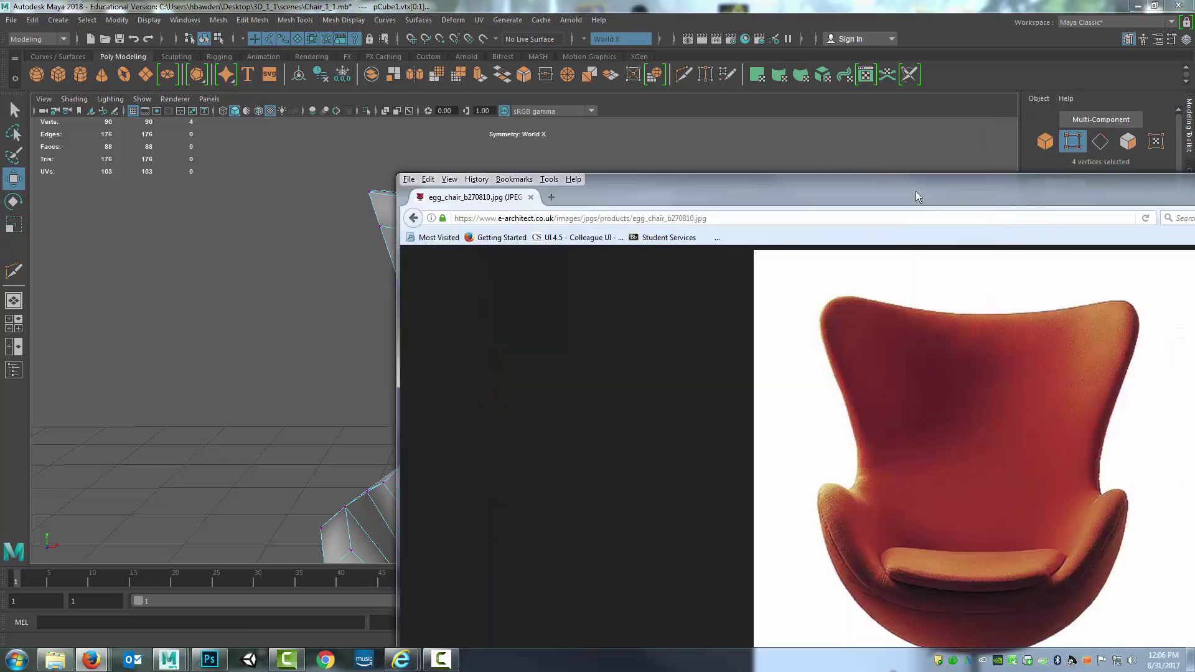
pyautogui.moveTo(916, 191); pyautogui.dragTo(654, 38)
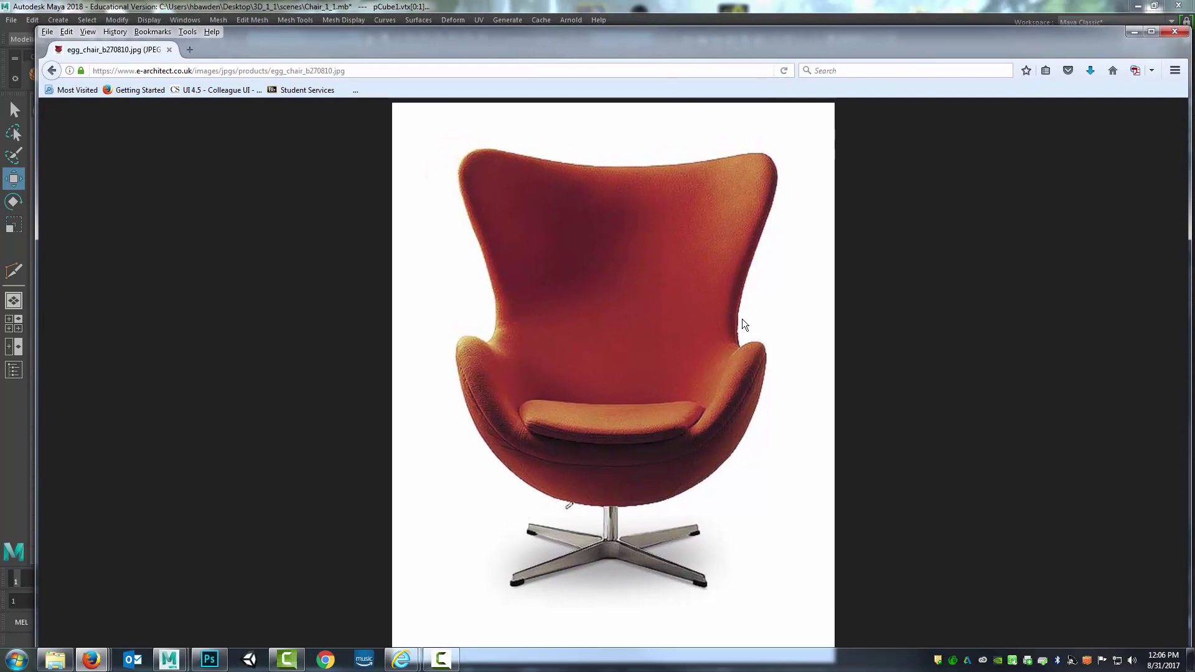
pyautogui.moveTo(1013, 38); pyautogui.dragTo(1194, 48)
# Move the side vertices of the three seat loops in front of the back symmetrically outward to about X 0.76, 0.84 and 0.86
pyautogui.keyDown('alt'); pyautogui.moveTo(746, 369); pyautogui.dragTo(714, 234, button='middle'); pyautogui.keyUp('alt')
pyautogui.moveTo(644, 331); pyautogui.dragTo(712, 349)
pyautogui.click(645, 347)
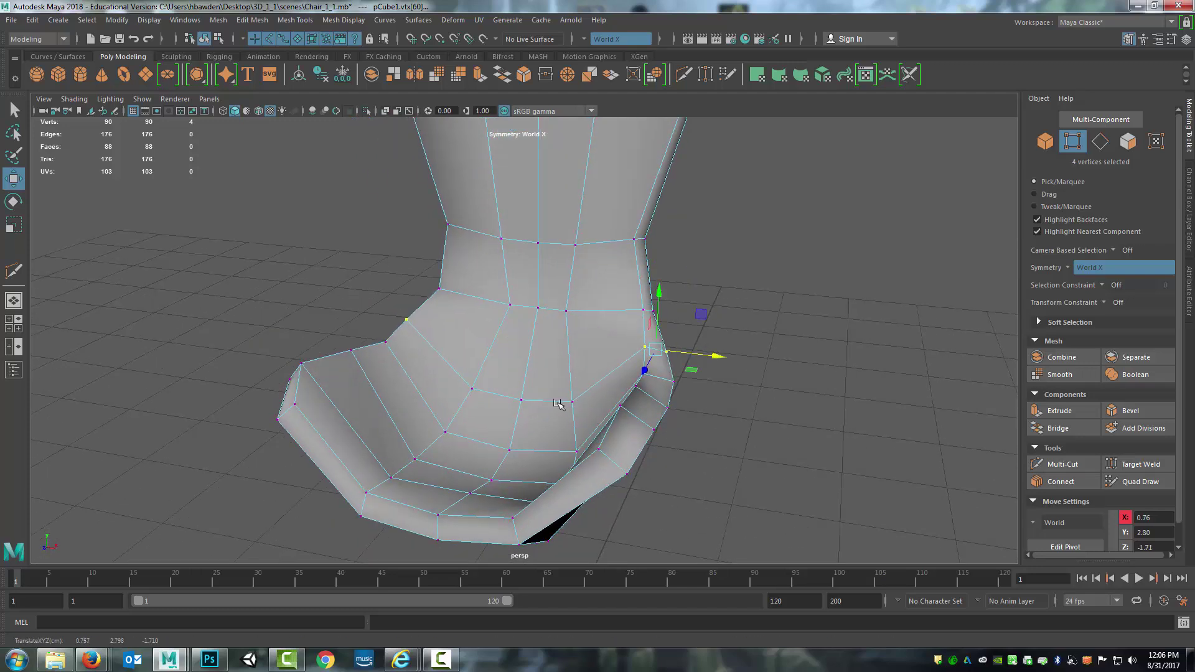
pyautogui.keyDown('alt'); pyautogui.moveTo(557, 403); pyautogui.dragTo(699, 368); pyautogui.keyUp('alt')
pyautogui.click(661, 370)
pyautogui.keyDown('shift'); pyautogui.click(644, 364); pyautogui.keyUp('shift')
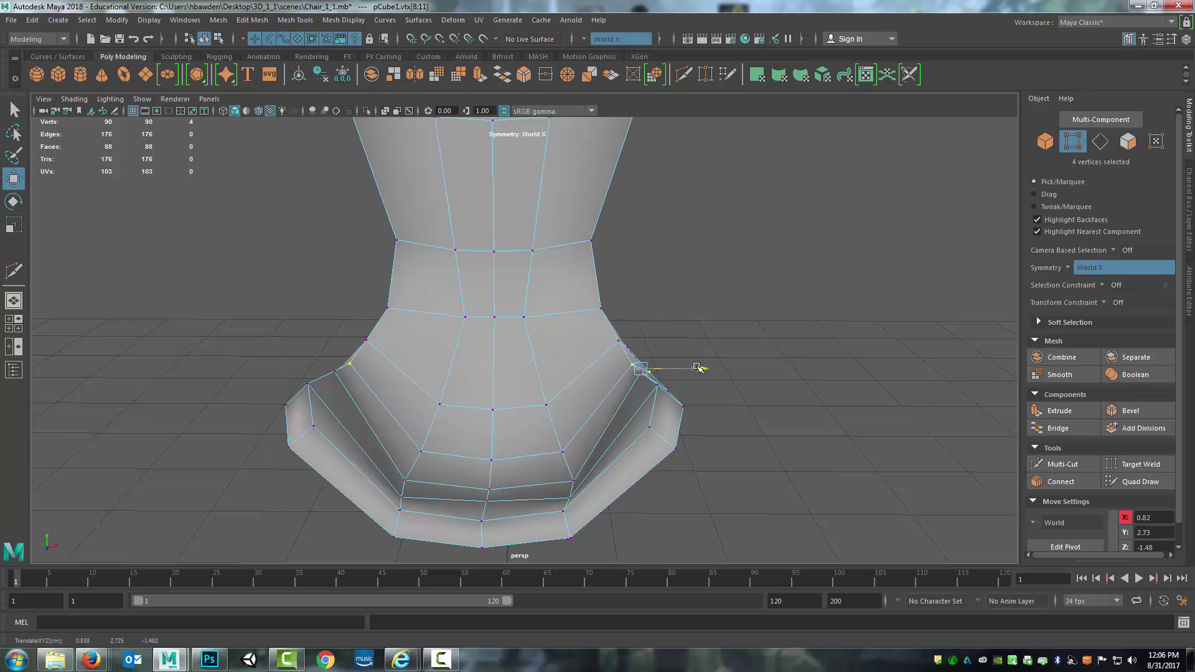
pyautogui.keyDown('alt'); pyautogui.moveTo(631, 393); pyautogui.dragTo(706, 391); pyautogui.keyUp('alt')
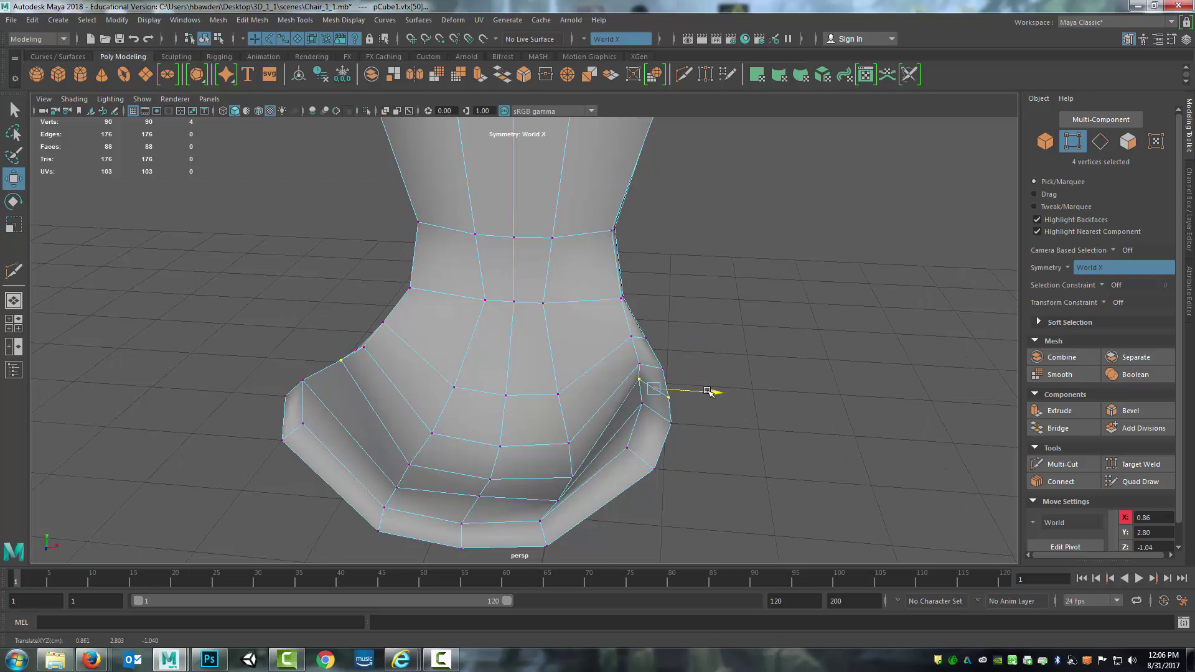
# Move the side vertices where the back meets the seat outward to about X 0.68 and those one row higher to about X 0.73
pyautogui.keyDown('alt'); pyautogui.moveTo(602, 383); pyautogui.dragTo(637, 361); pyautogui.keyUp('alt')
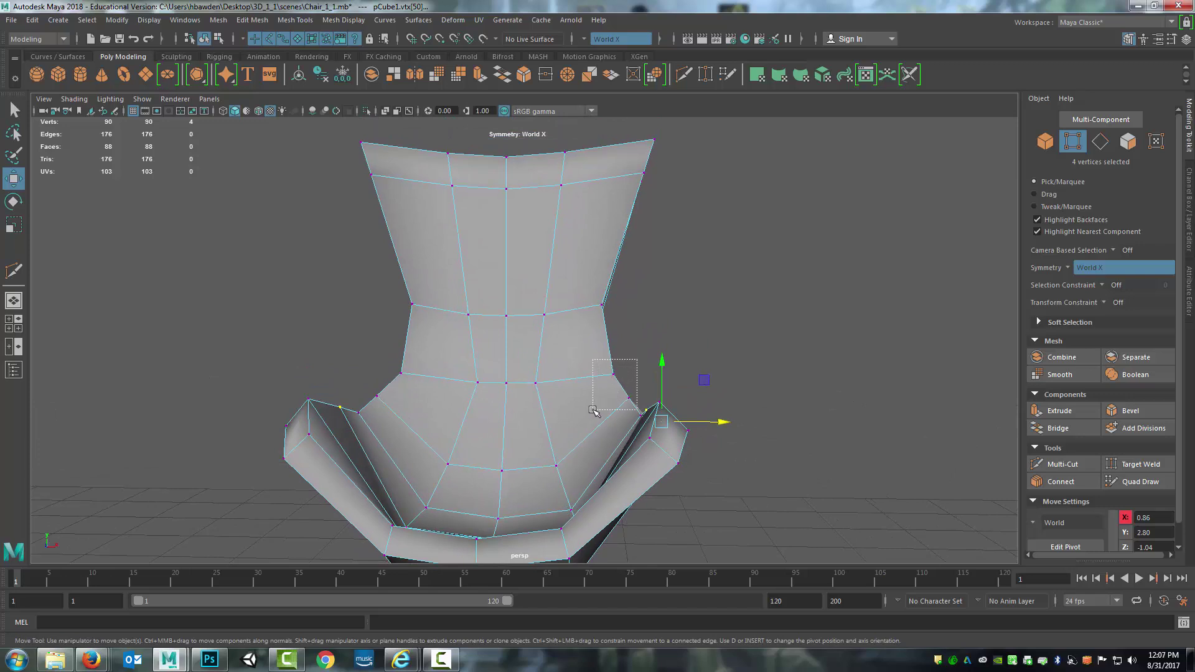
pyautogui.moveTo(592, 409); pyautogui.dragTo(591, 410)
pyautogui.keyDown('alt'); pyautogui.moveTo(622, 380); pyautogui.dragTo(607, 403); pyautogui.keyUp('alt')
pyautogui.keyDown('shift'); pyautogui.click(655, 390); pyautogui.keyUp('shift')
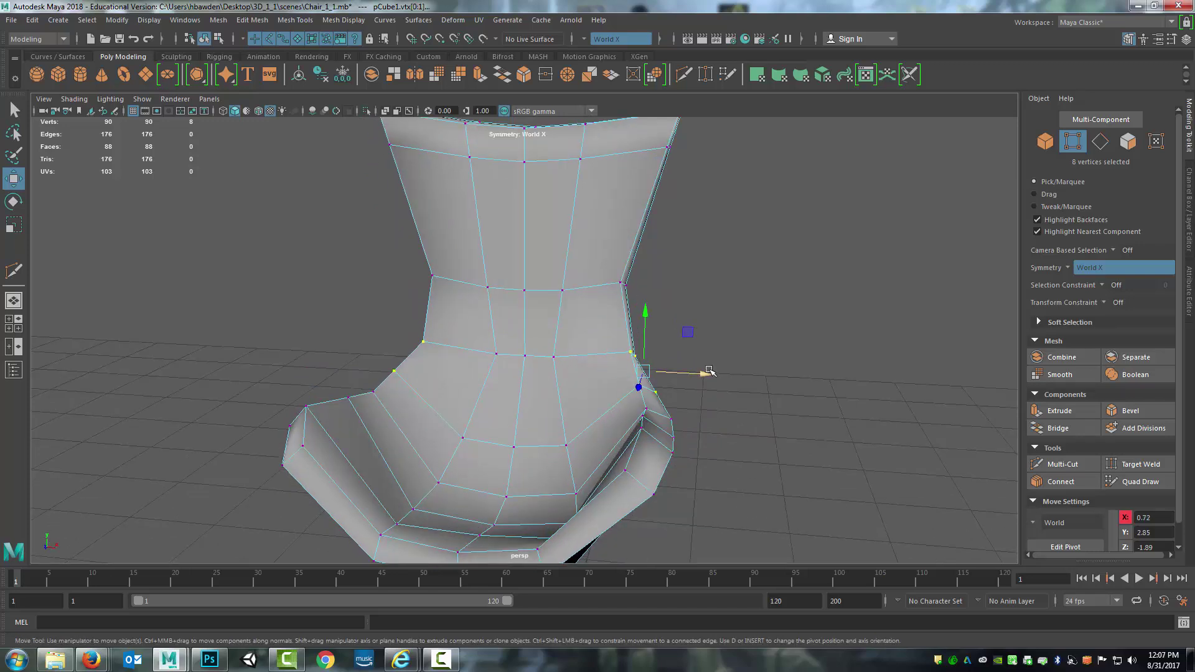
pyautogui.moveTo(703, 373)
pyautogui.mouseDown()
pyautogui.moveTo(716, 372)
pyautogui.moveTo(611, 363)
pyautogui.moveTo(698, 357)
pyautogui.mouseUp()
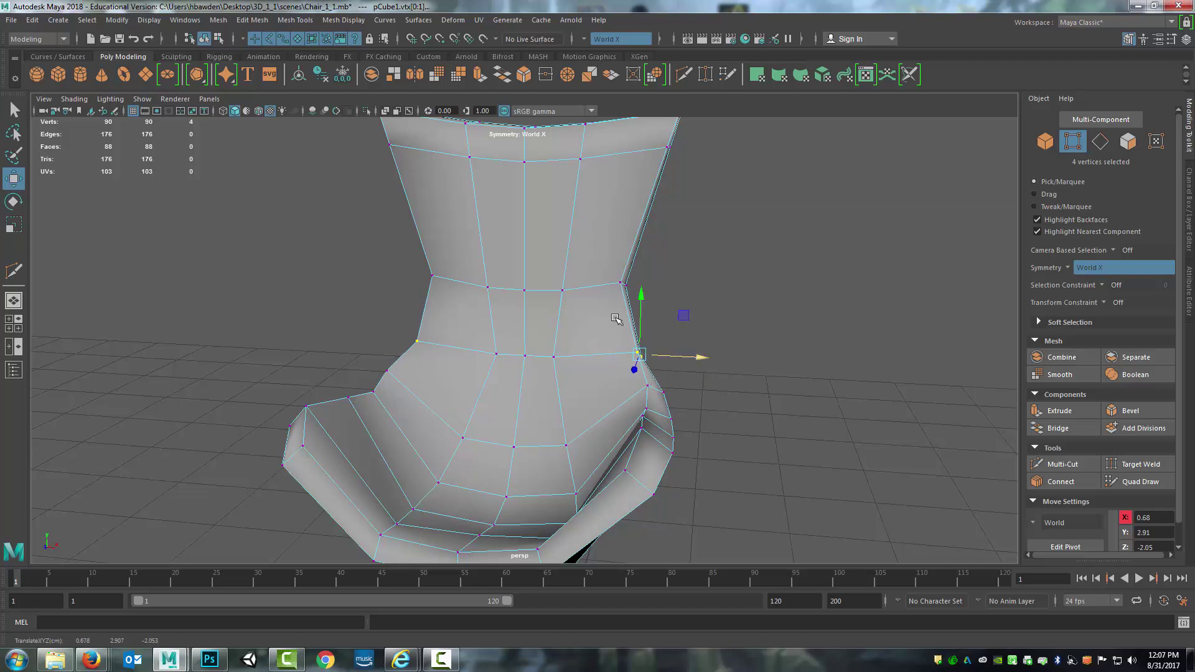
pyautogui.keyDown('alt'); pyautogui.moveTo(615, 319); pyautogui.dragTo(605, 356); pyautogui.keyUp('alt')
pyautogui.moveTo(679, 344); pyautogui.dragTo(708, 345)
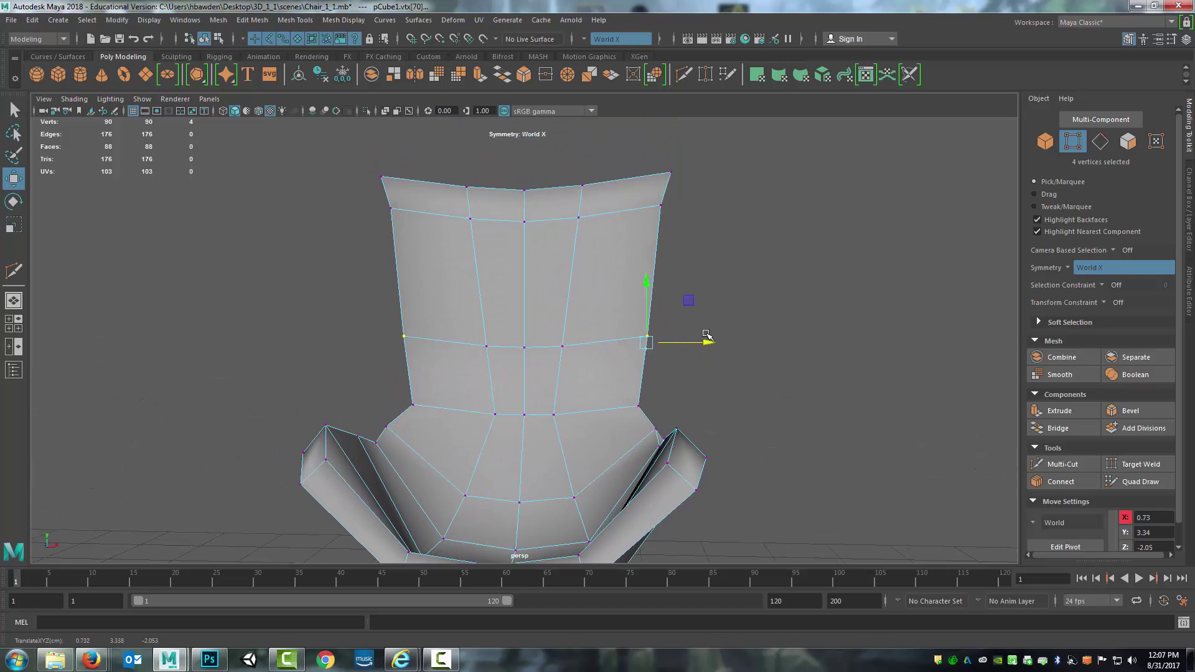
pyautogui.moveTo(697, 178); pyautogui.dragTo(653, 234)
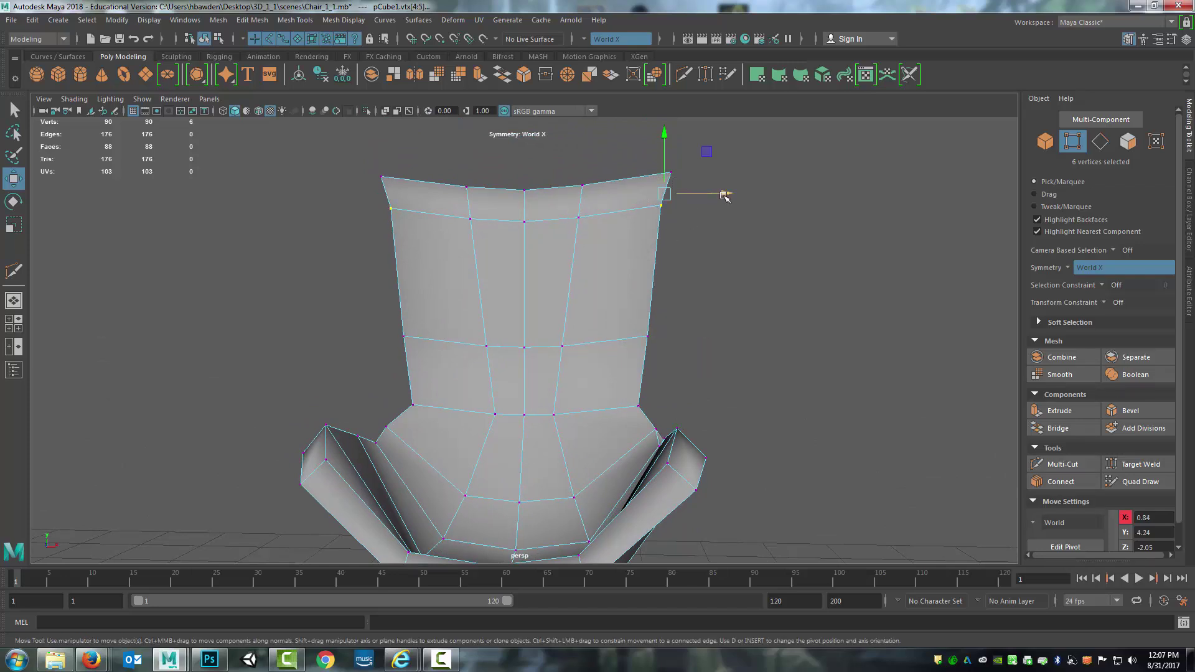
pyautogui.moveTo(725, 196); pyautogui.dragTo(810, 185)
pyautogui.hotkey('ctrl', 'z')
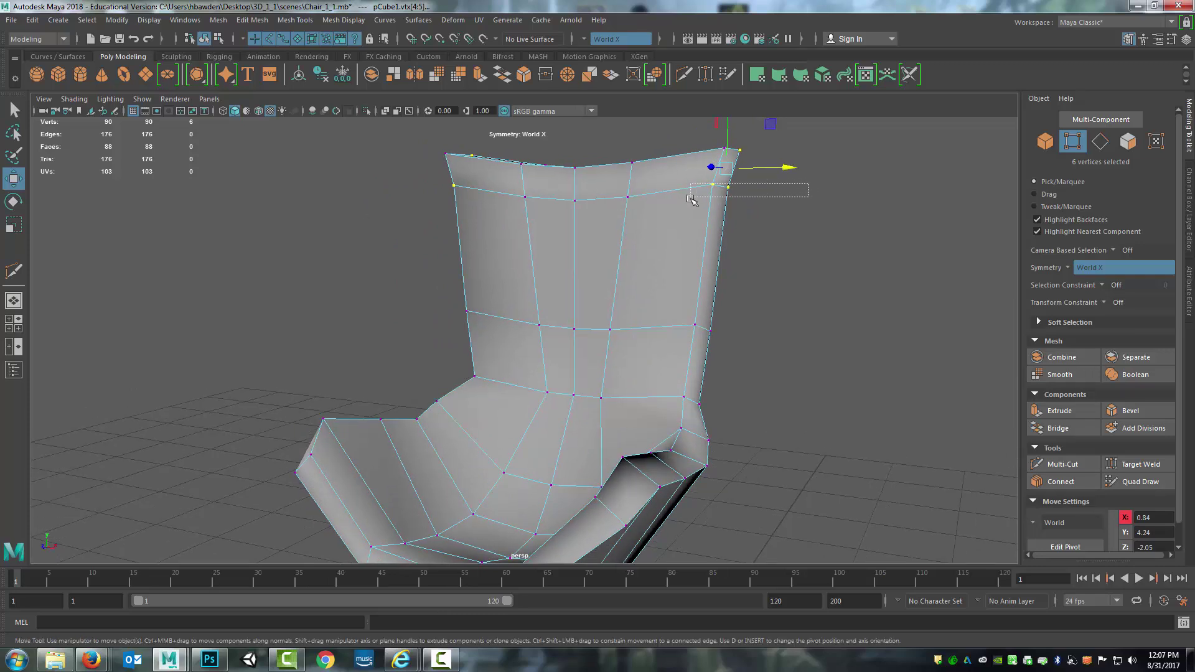
# Move the side vertices of the row just below the back's top edge symmetrically outward to about X 1.03
pyautogui.moveTo(690, 198); pyautogui.dragTo(690, 198)
pyautogui.keyDown('alt'); pyautogui.moveTo(737, 255); pyautogui.dragTo(659, 264); pyautogui.keyUp('alt')
pyautogui.moveTo(690, 208); pyautogui.dragTo(726, 210)
pyautogui.moveTo(678, 297)
pyautogui.keyDown('alt'); pyautogui.mouseDown()
pyautogui.moveTo(659, 307)
pyautogui.moveTo(659, 269)
pyautogui.moveTo(633, 286)
pyautogui.moveTo(677, 283)
pyautogui.mouseUp(); pyautogui.keyUp('alt')
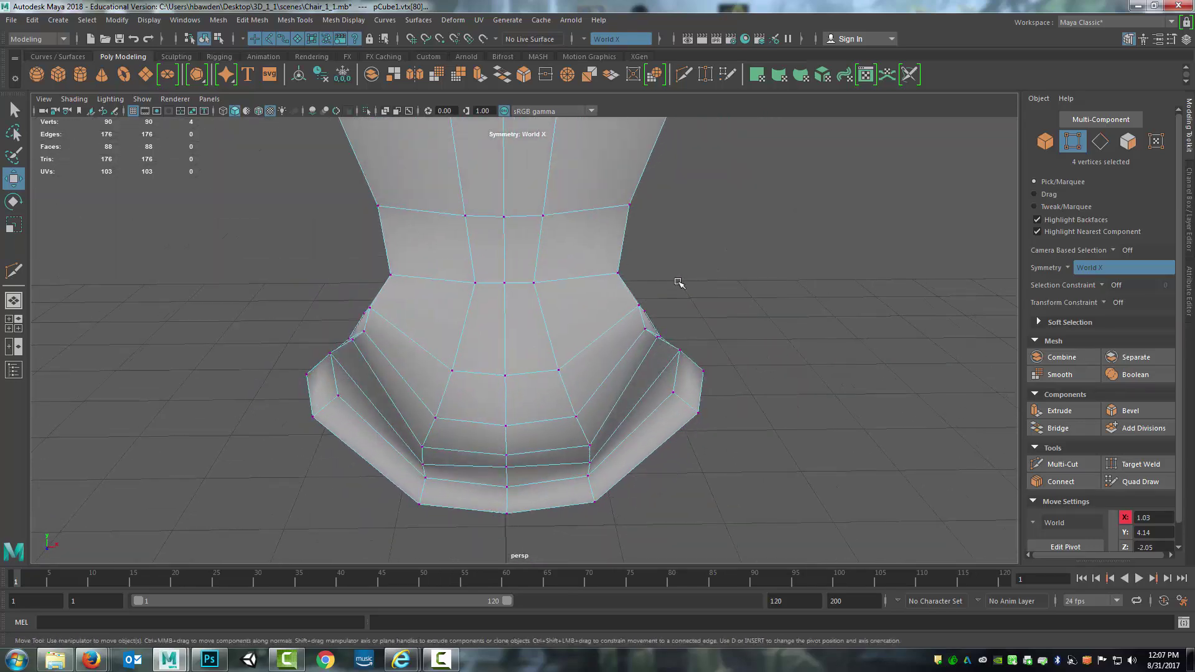
# Lower the inner rim vertices just in front of the back slightly and adjust their depth symmetrically
pyautogui.scroll(5, 664, 312)
pyautogui.keyDown('alt'); pyautogui.moveTo(736, 313); pyautogui.dragTo(612, 299); pyautogui.keyUp('alt')
pyautogui.click(669, 316)
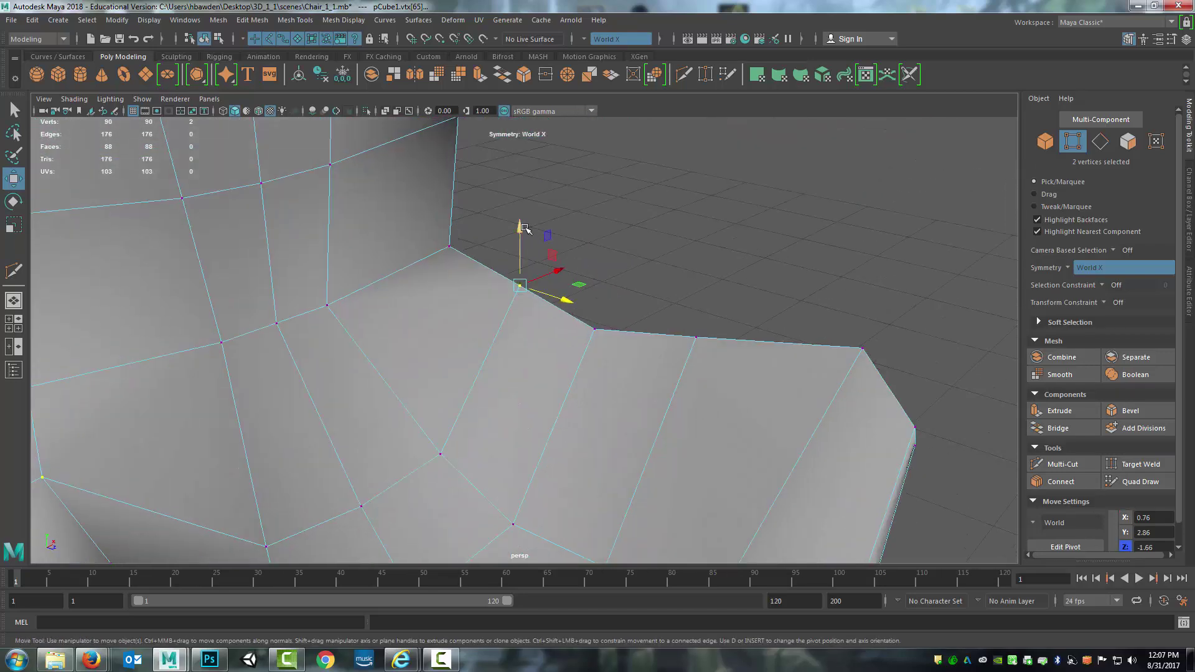
pyautogui.moveTo(525, 229); pyautogui.dragTo(519, 242)
pyautogui.moveTo(564, 321); pyautogui.dragTo(554, 316)
pyautogui.moveTo(509, 238); pyautogui.dragTo(685, 280)
# Raise the outer rim vertices where the back meets the arms symmetrically to about Y 2.94
pyautogui.click(739, 274)
pyautogui.keyDown('alt'); pyautogui.moveTo(600, 364); pyautogui.dragTo(616, 333); pyautogui.keyUp('alt')
pyautogui.moveTo(674, 278); pyautogui.dragTo(674, 267)
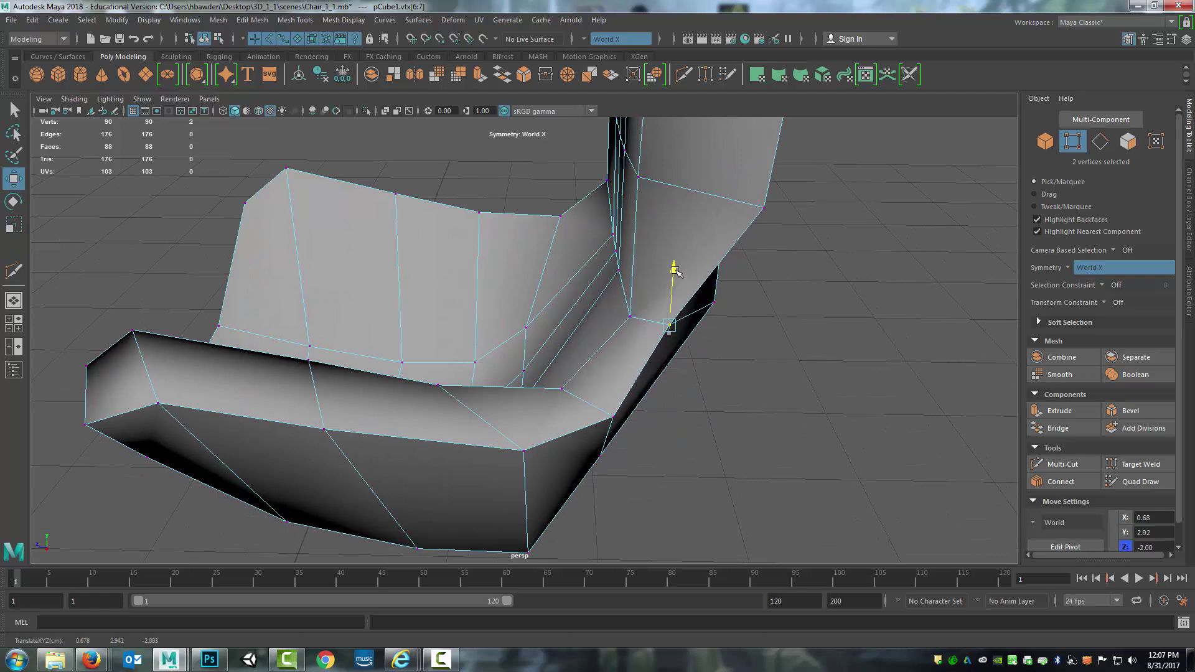
# Move the outer arm vertices near the back forward to about Z -1.48 and adjust their width and that of the pair behind
pyautogui.keyDown('alt'); pyautogui.moveTo(600, 443); pyautogui.dragTo(563, 429); pyautogui.keyUp('alt')
pyautogui.click(551, 443)
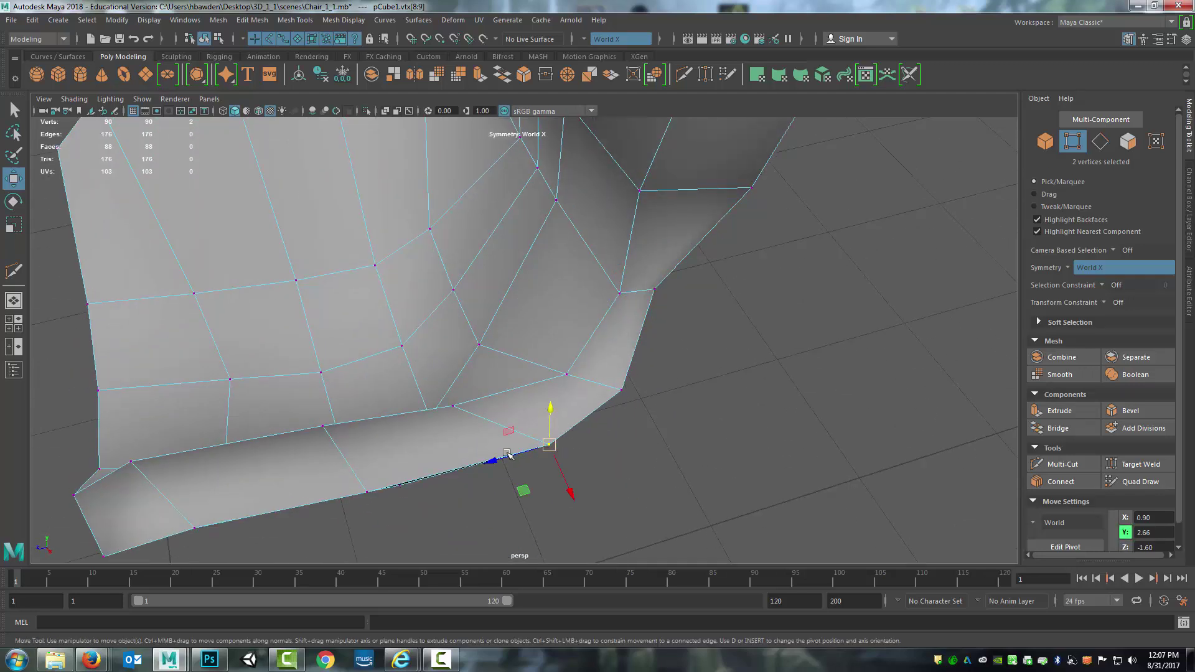
pyautogui.moveTo(551, 442); pyautogui.dragTo(495, 412, button='middle')
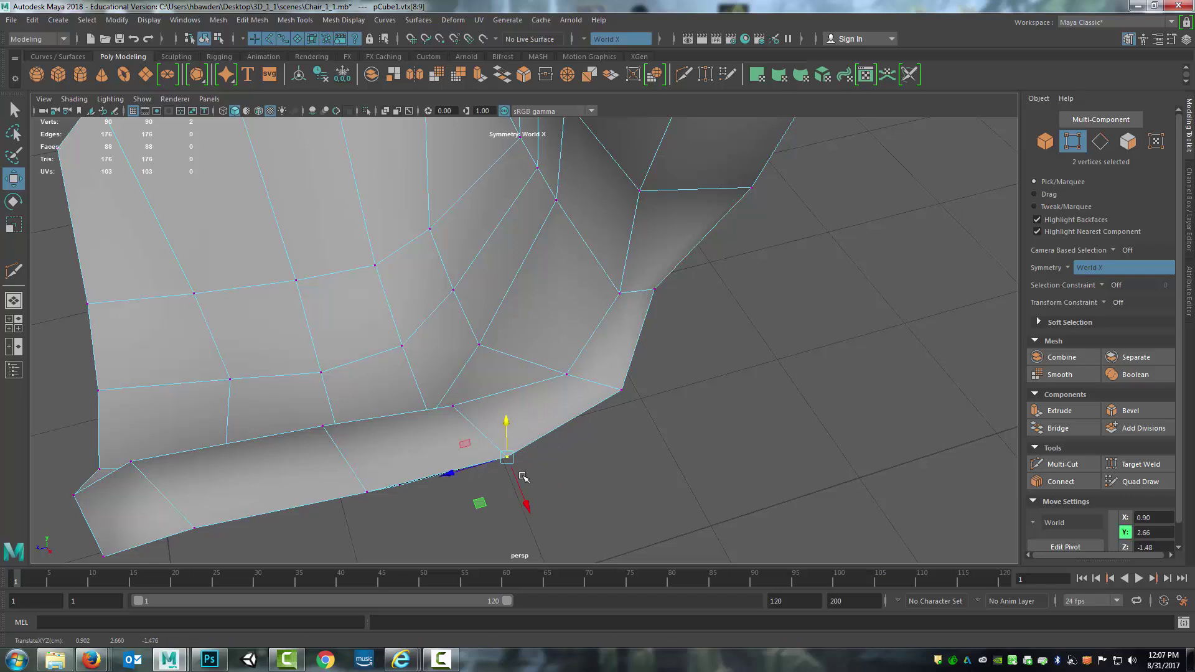
pyautogui.moveTo(526, 496); pyautogui.dragTo(522, 483, button='middle')
pyautogui.click(624, 390)
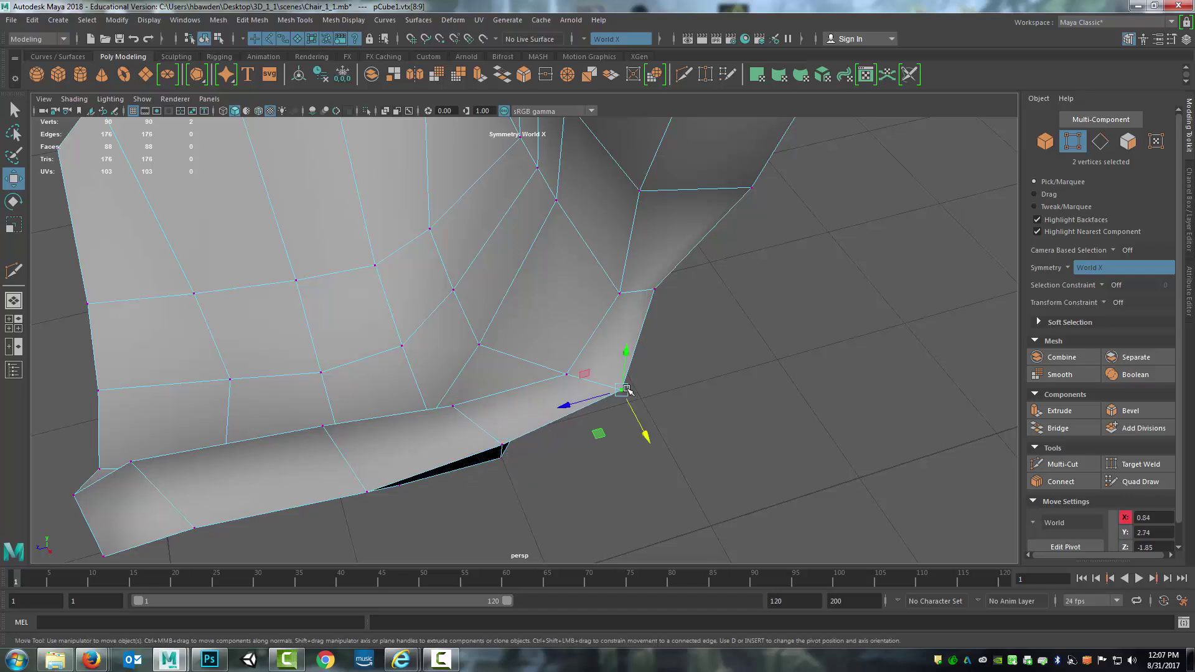
pyautogui.moveTo(642, 429); pyautogui.dragTo(680, 246)
# Adjust the depth of the rear side vertices in the row just below the back's top edge symmetrically
pyautogui.moveTo(590, 289); pyautogui.dragTo(591, 291)
pyautogui.keyDown('alt'); pyautogui.moveTo(590, 290); pyautogui.dragTo(552, 315); pyautogui.keyUp('alt')
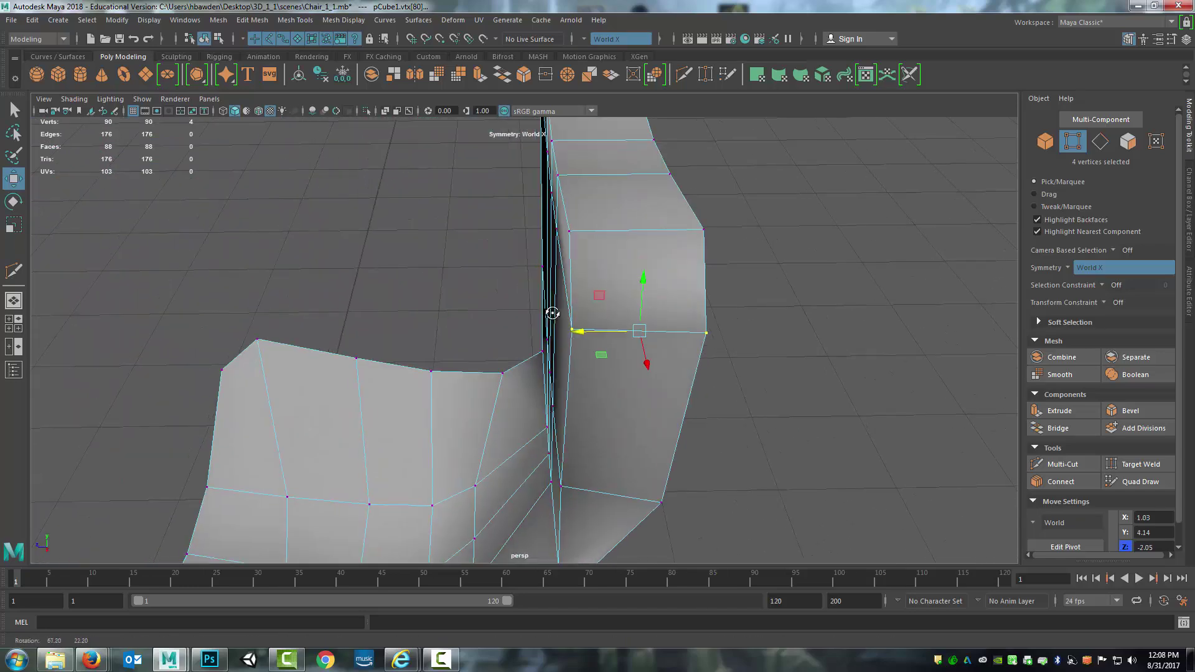
pyautogui.keyDown('alt'); pyautogui.moveTo(707, 305); pyautogui.dragTo(526, 374); pyautogui.keyUp('alt')
pyautogui.scroll(-5, 720, 300)
pyautogui.click(609, 382)
pyautogui.click(606, 275)
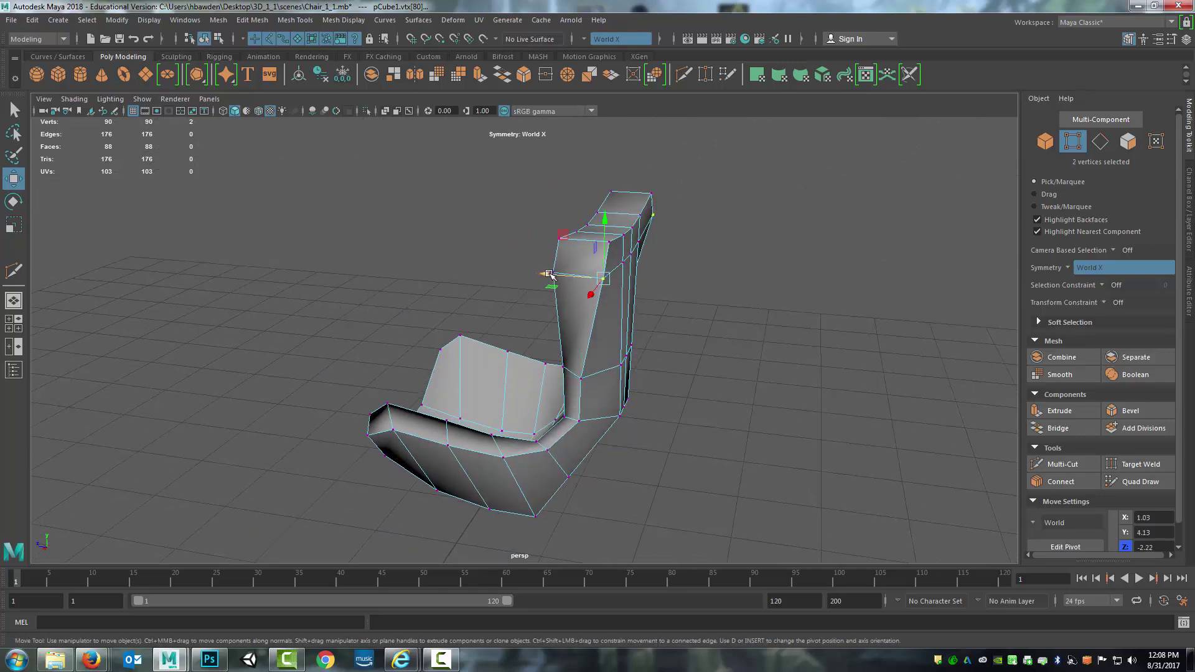
pyautogui.moveTo(548, 273); pyautogui.dragTo(582, 255)
# Move the back's upper front vertices rearward, the inner pair to about Z -2.07 and the centre vertex to about Z -2.12
pyautogui.click(611, 256)
pyautogui.click(552, 214)
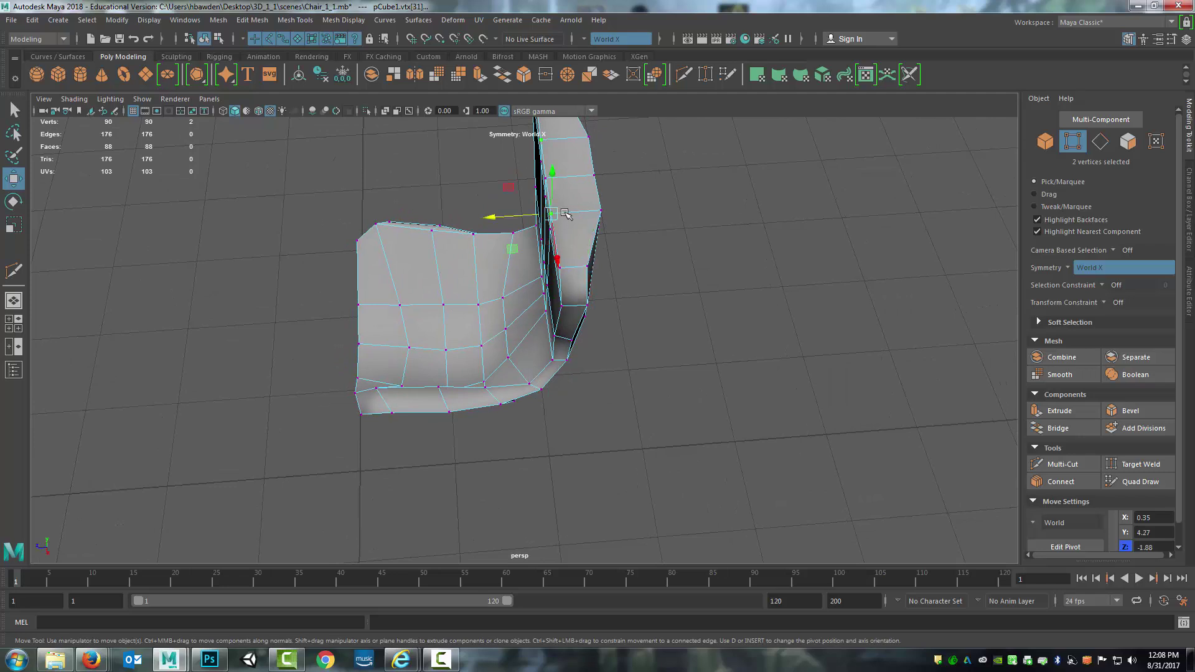
pyautogui.moveTo(493, 217); pyautogui.dragTo(523, 216)
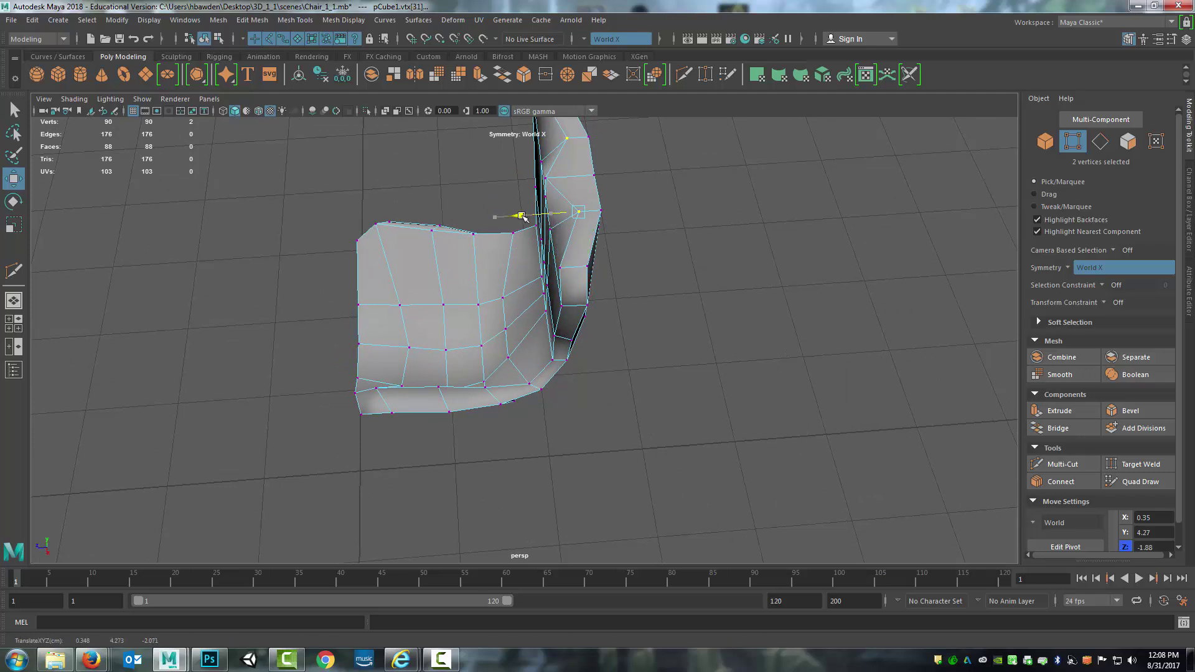
pyautogui.keyDown('alt'); pyautogui.moveTo(615, 192); pyautogui.dragTo(578, 193); pyautogui.keyUp('alt')
pyautogui.click(564, 180)
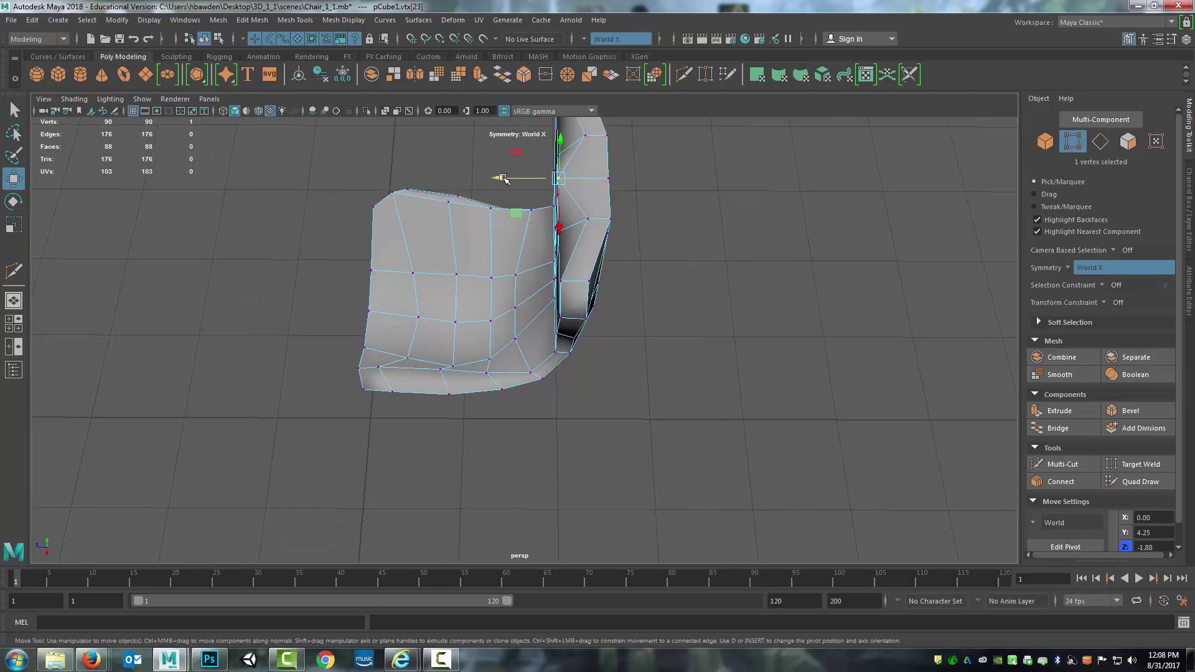
pyautogui.moveTo(503, 178); pyautogui.dragTo(532, 180)
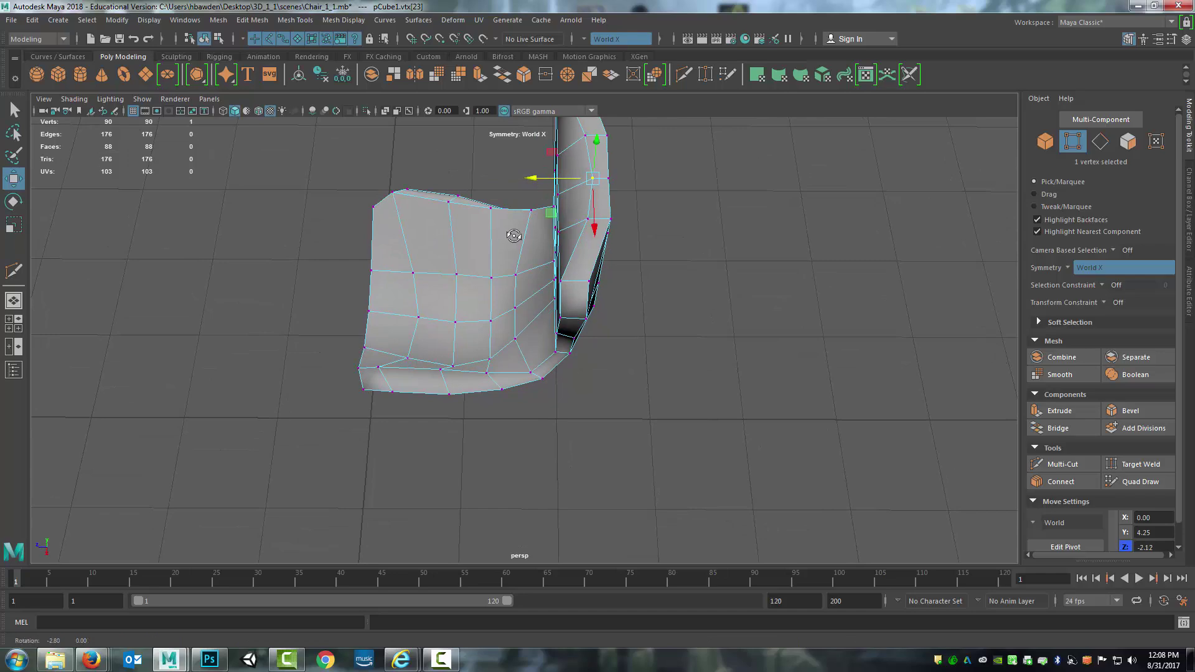
pyautogui.keyDown('alt'); pyautogui.moveTo(514, 236); pyautogui.dragTo(602, 220); pyautogui.keyUp('alt')
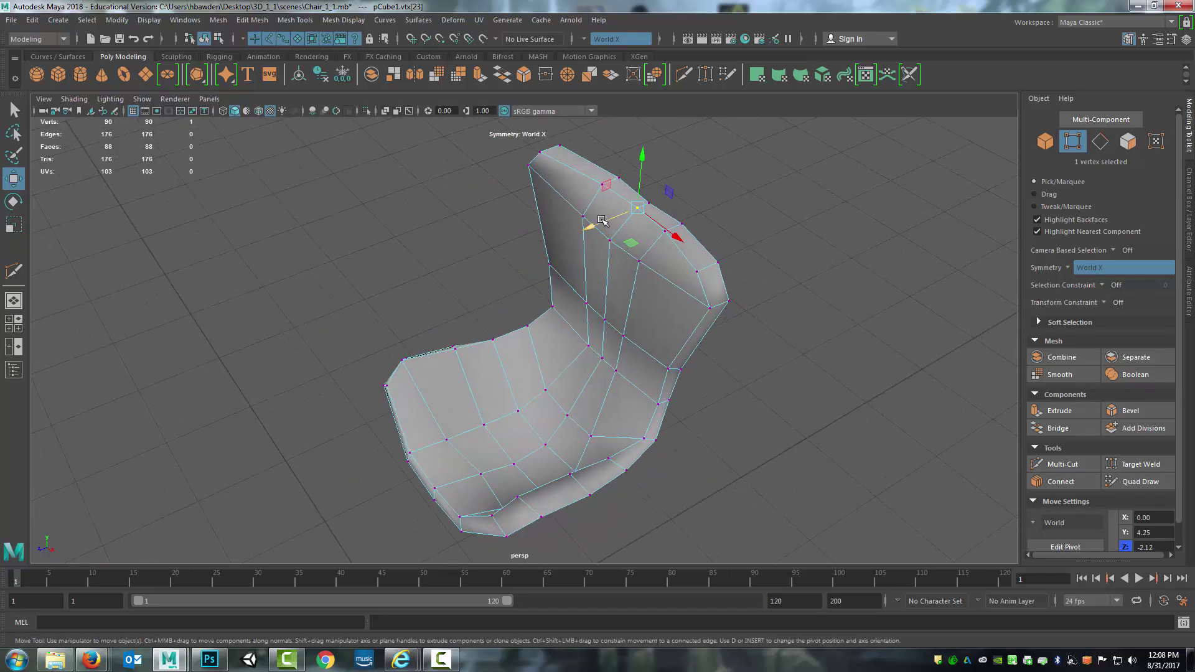
# Adjust the depth of the centre vertex and its neighbours in the front row just below the back's top edge
pyautogui.click(639, 262)
pyautogui.keyDown('alt'); pyautogui.moveTo(640, 261); pyautogui.dragTo(750, 268); pyautogui.keyUp('alt')
pyautogui.click(647, 277)
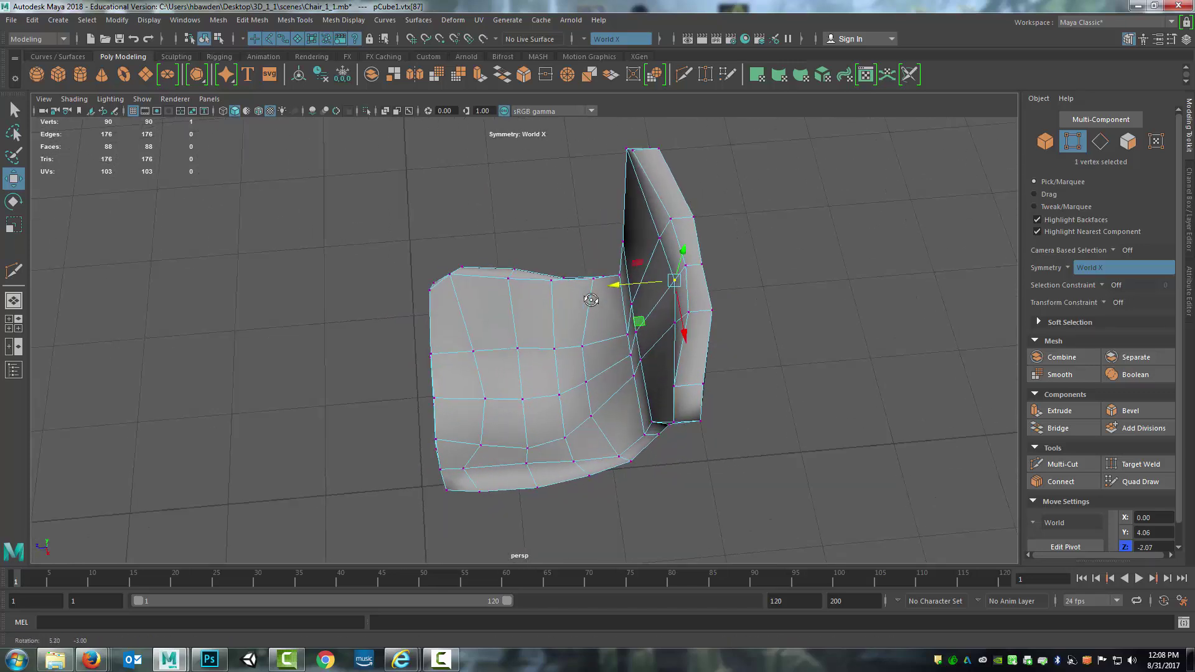
pyautogui.click(700, 266)
pyautogui.moveTo(646, 270); pyautogui.dragTo(655, 270)
# Move the inner front vertices of the back's lower row rearward symmetrically
pyautogui.keyDown('alt'); pyautogui.moveTo(657, 295); pyautogui.dragTo(615, 300); pyautogui.keyUp('alt')
pyautogui.click(601, 301)
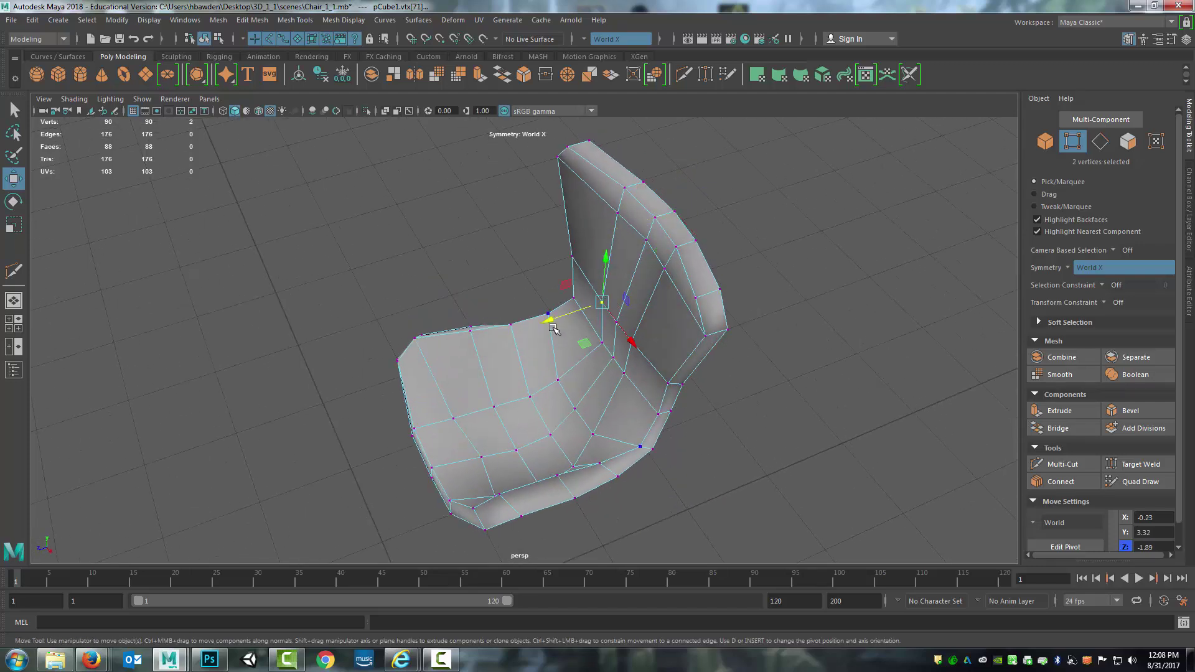
pyautogui.moveTo(553, 328); pyautogui.dragTo(575, 339)
pyautogui.click(617, 324)
# Move the centre rear vertices of the back rearward, the upper one to about Z -2.27, and adjust the lower one's depth
pyautogui.keyDown('alt'); pyautogui.moveTo(753, 370); pyautogui.dragTo(711, 307); pyautogui.keyUp('alt')
pyautogui.click(654, 313)
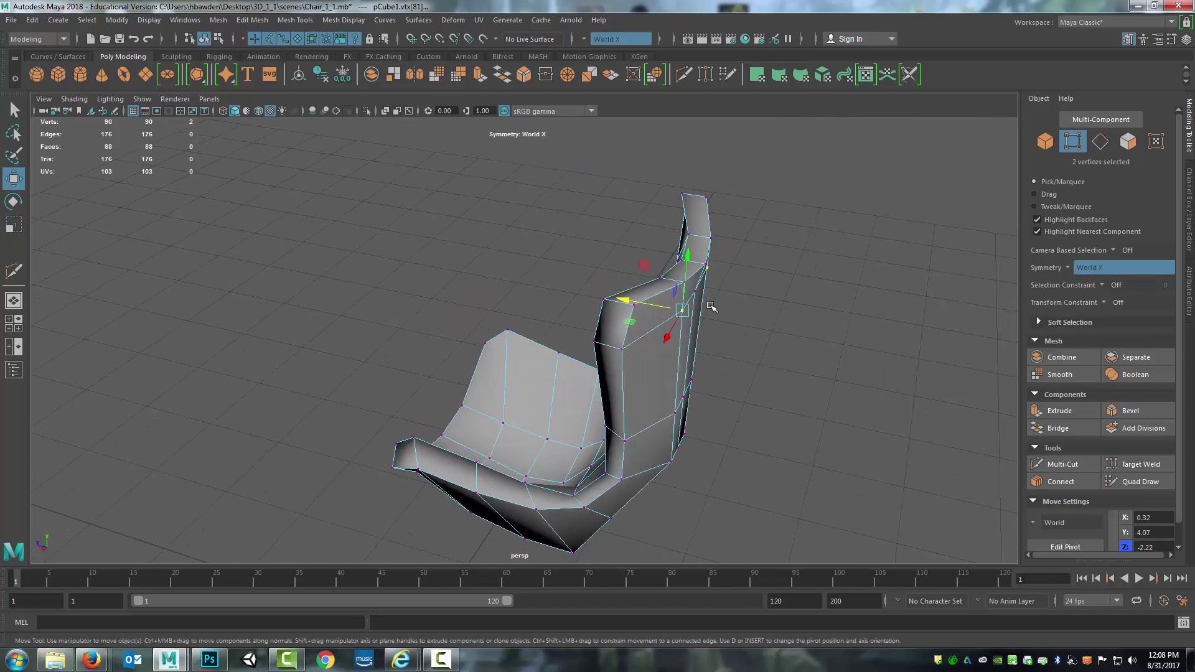
pyautogui.click(697, 291)
pyautogui.click(641, 280)
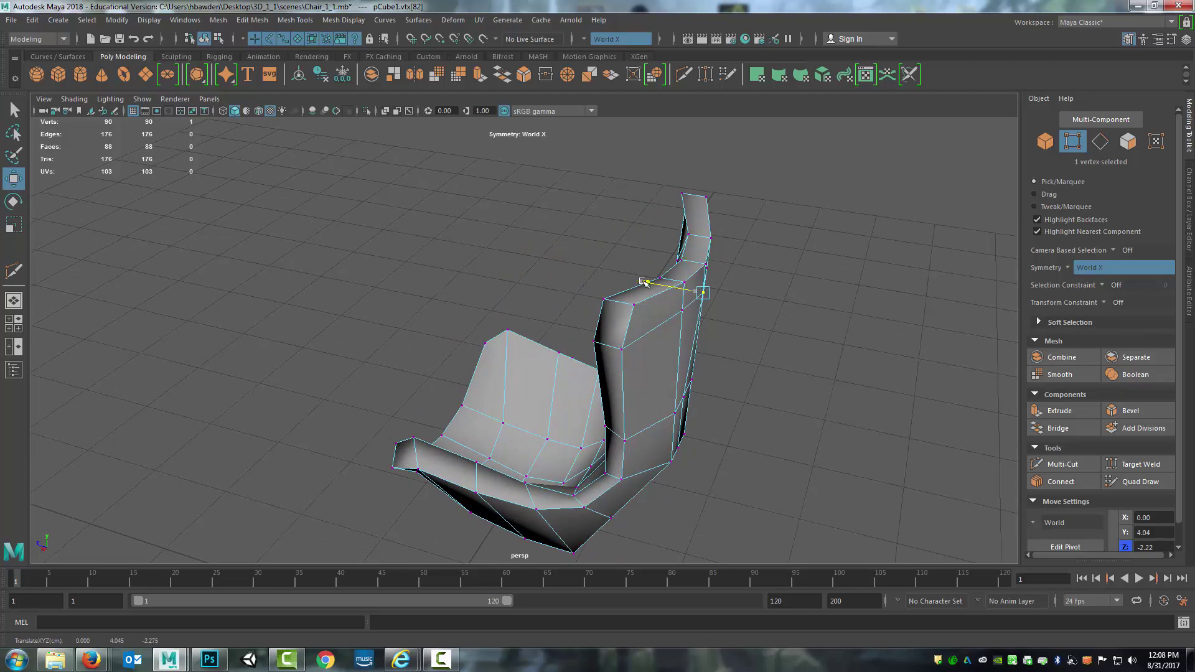
pyautogui.click(686, 396)
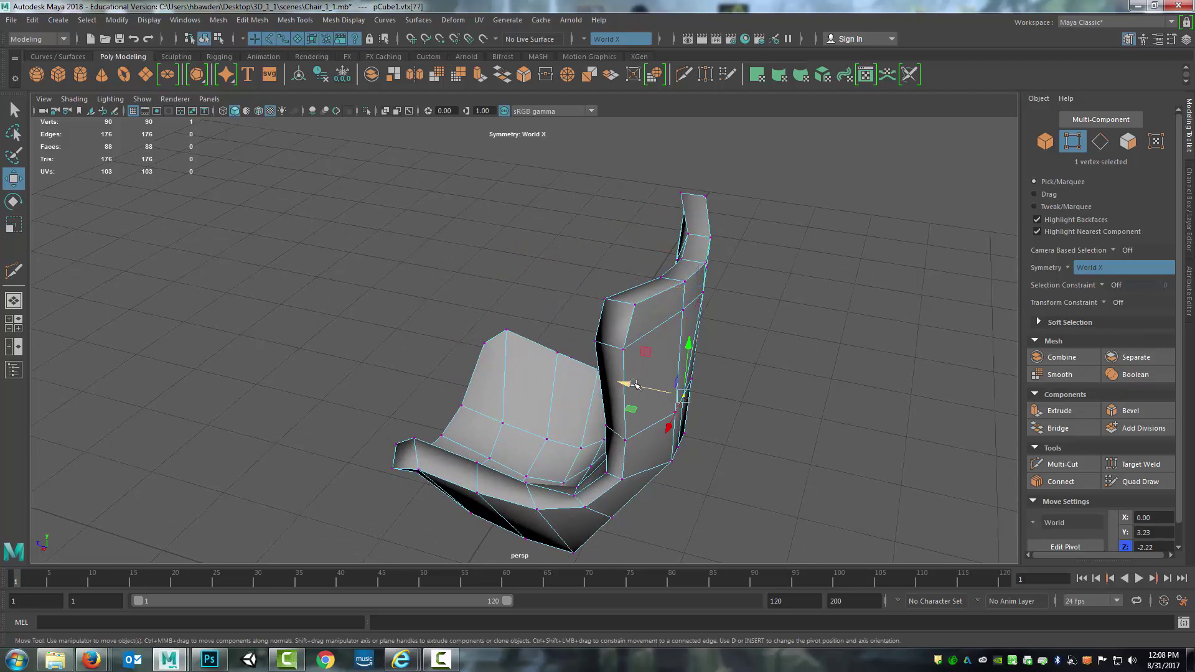
pyautogui.moveTo(633, 383)
pyautogui.mouseDown()
pyautogui.moveTo(658, 418)
pyautogui.moveTo(647, 393)
pyautogui.mouseUp()
# Spread the inner rear vertex pair at the back's base to about X 0.26 and the pair above it to about X 0.29
pyautogui.click(659, 420)
pyautogui.click(647, 394)
pyautogui.click(716, 412)
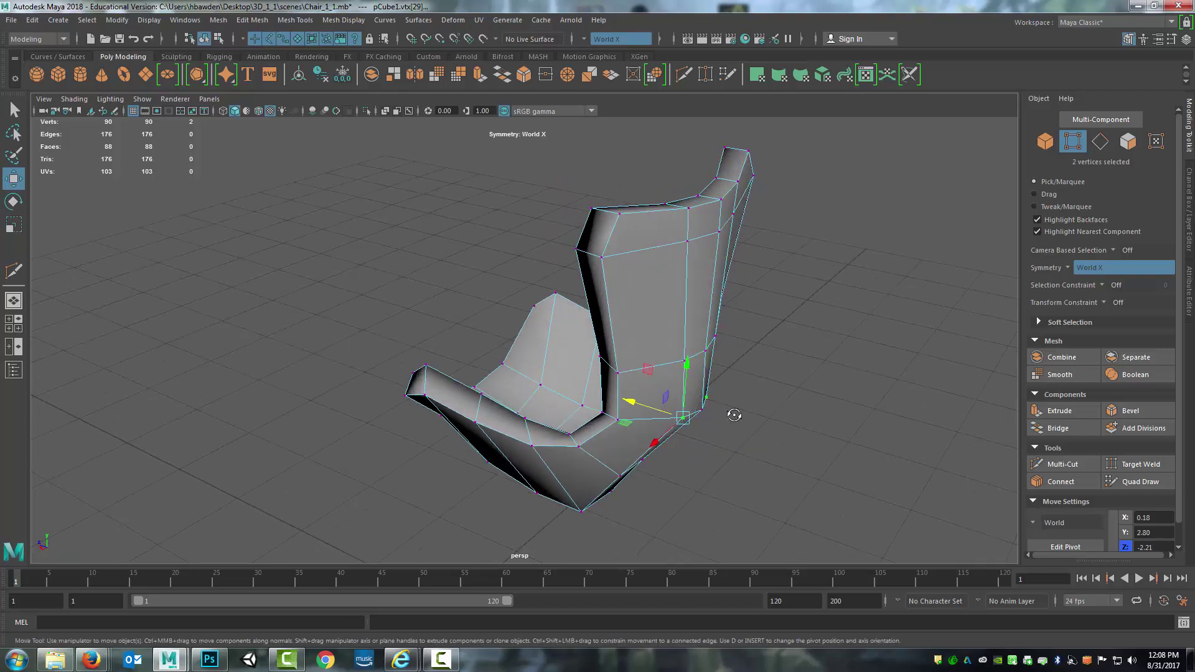
pyautogui.keyDown('alt'); pyautogui.moveTo(731, 414); pyautogui.dragTo(601, 439); pyautogui.keyUp('alt')
pyautogui.press('r')
pyautogui.press('w')
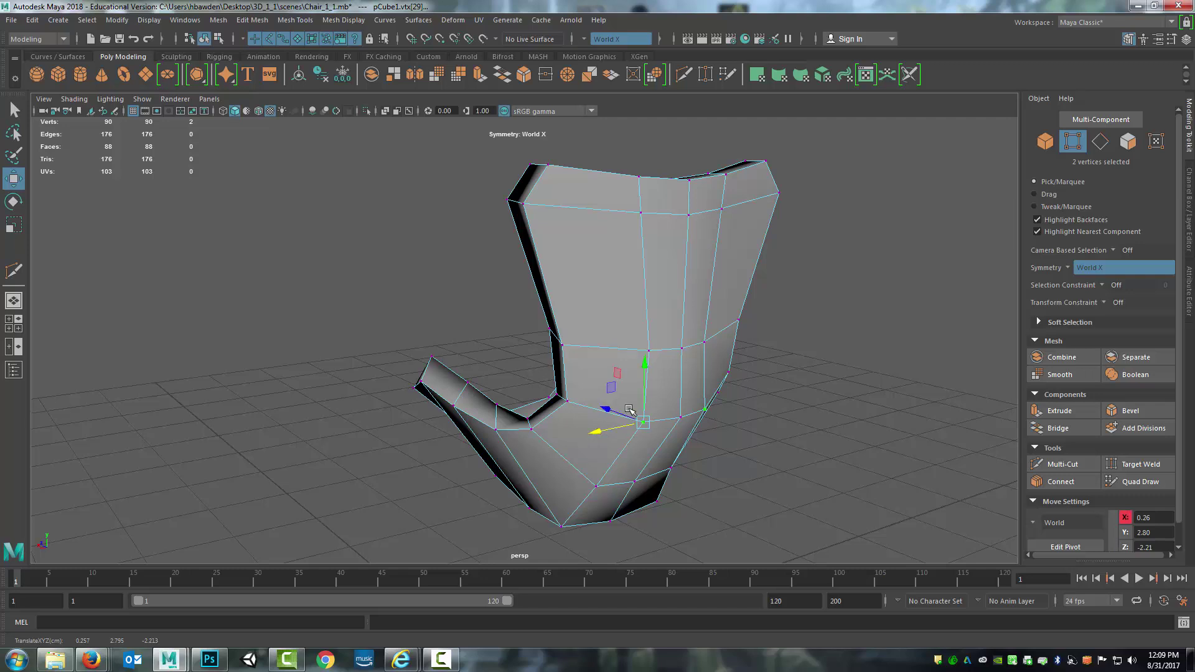
pyautogui.click(650, 351)
pyautogui.moveTo(604, 361); pyautogui.dragTo(666, 390)
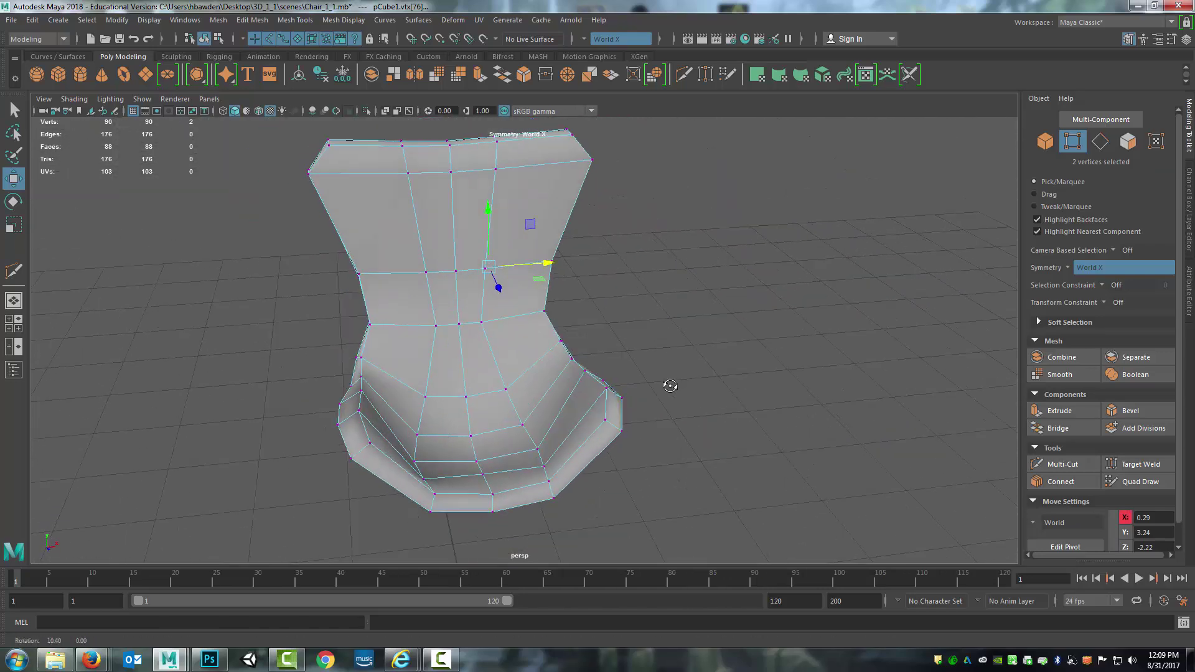
# Rotate the vertices at both upper corners of the back inward symmetrically and move them forward to curve the back around
pyautogui.keyDown('alt'); pyautogui.moveTo(666, 389); pyautogui.dragTo(662, 385, button='middle'); pyautogui.keyUp('alt')
pyautogui.moveTo(662, 385)
pyautogui.keyDown('alt'); pyautogui.mouseDown()
pyautogui.moveTo(707, 371)
pyautogui.moveTo(690, 348)
pyautogui.moveTo(680, 390)
pyautogui.mouseUp(); pyautogui.keyUp('alt')
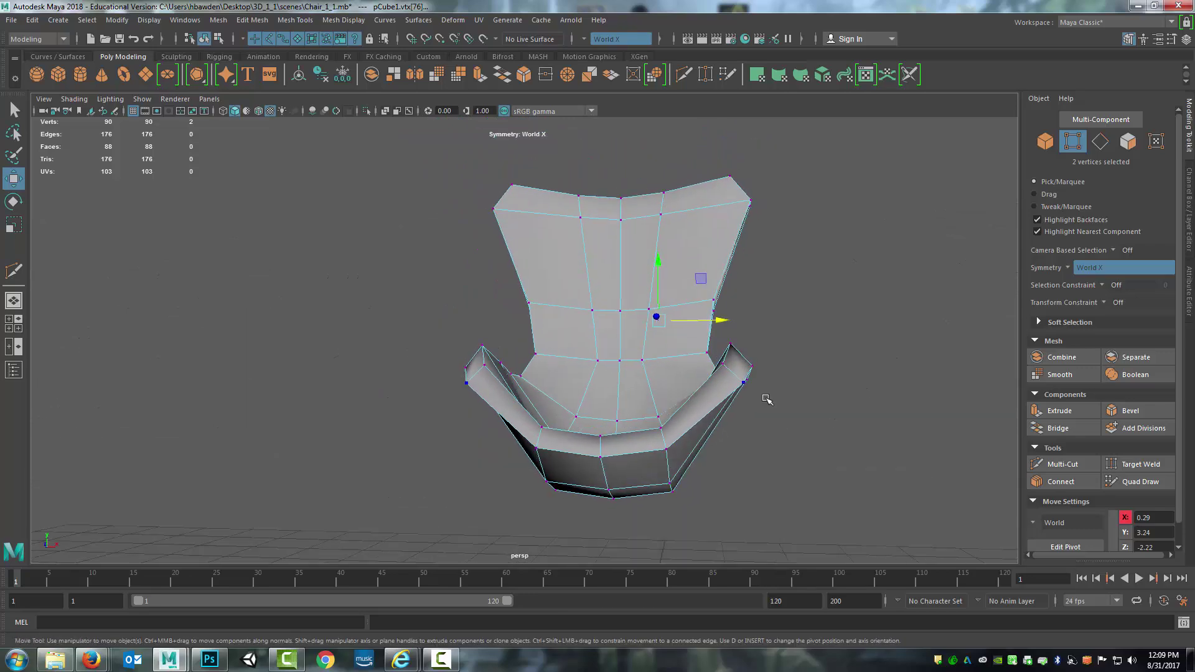
pyautogui.keyDown('alt'); pyautogui.moveTo(707, 270); pyautogui.dragTo(623, 324); pyautogui.keyUp('alt')
pyautogui.keyDown('alt'); pyautogui.moveTo(646, 250); pyautogui.dragTo(680, 252); pyautogui.keyUp('alt')
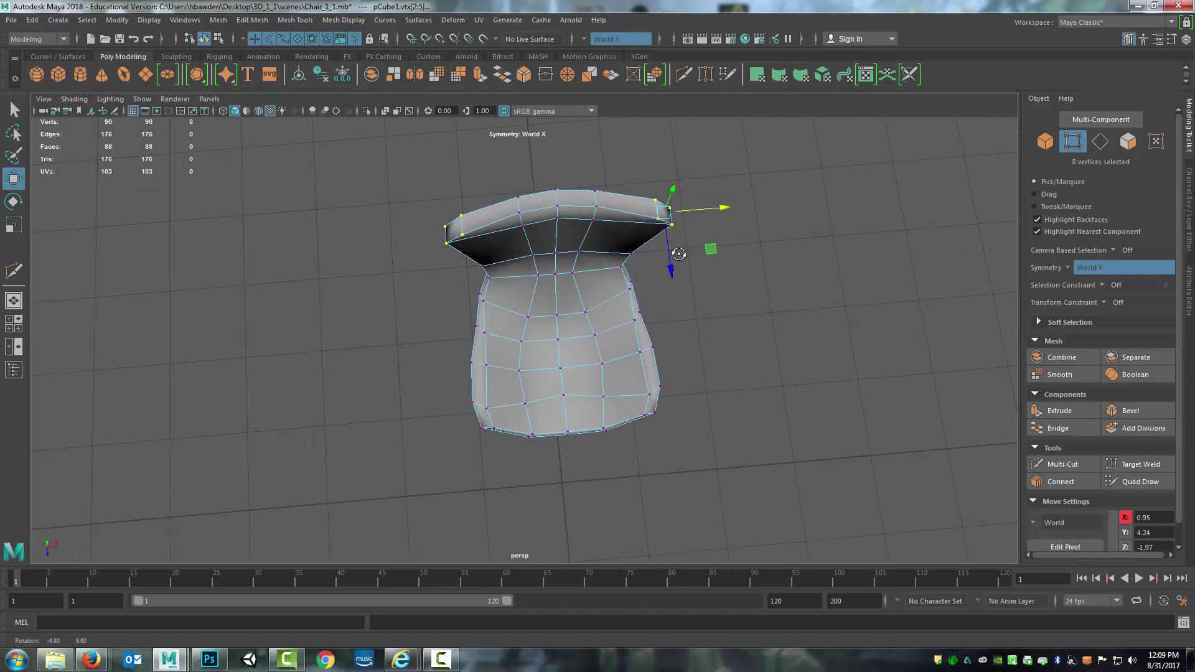
pyautogui.press('e')
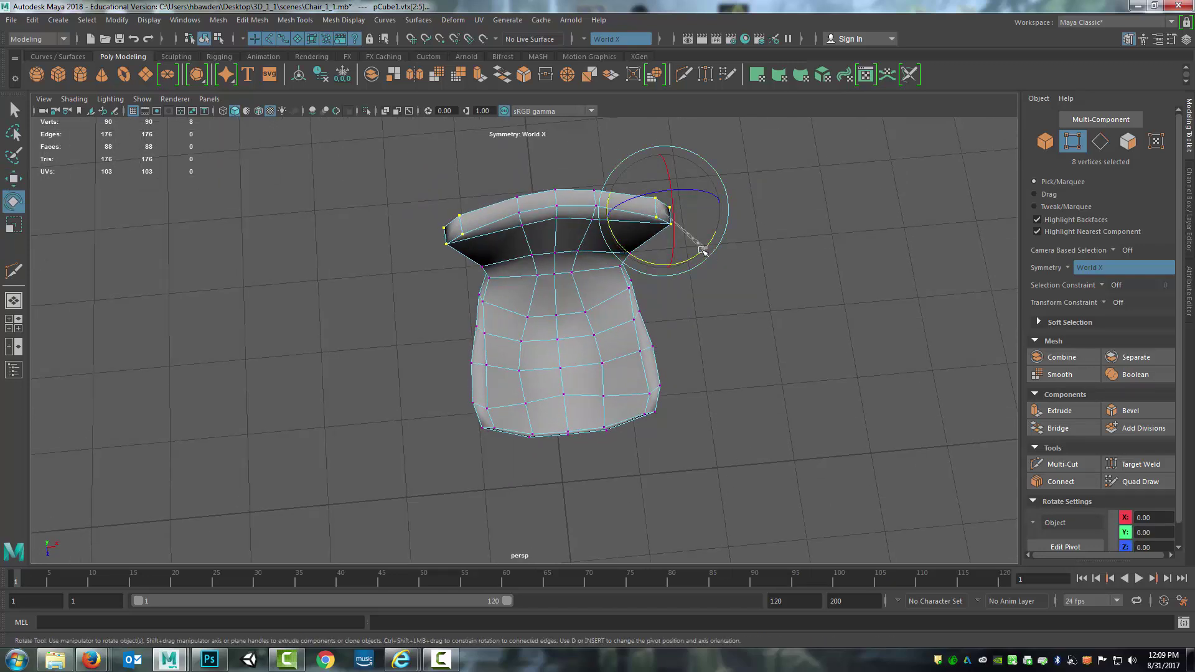
pyautogui.press('w')
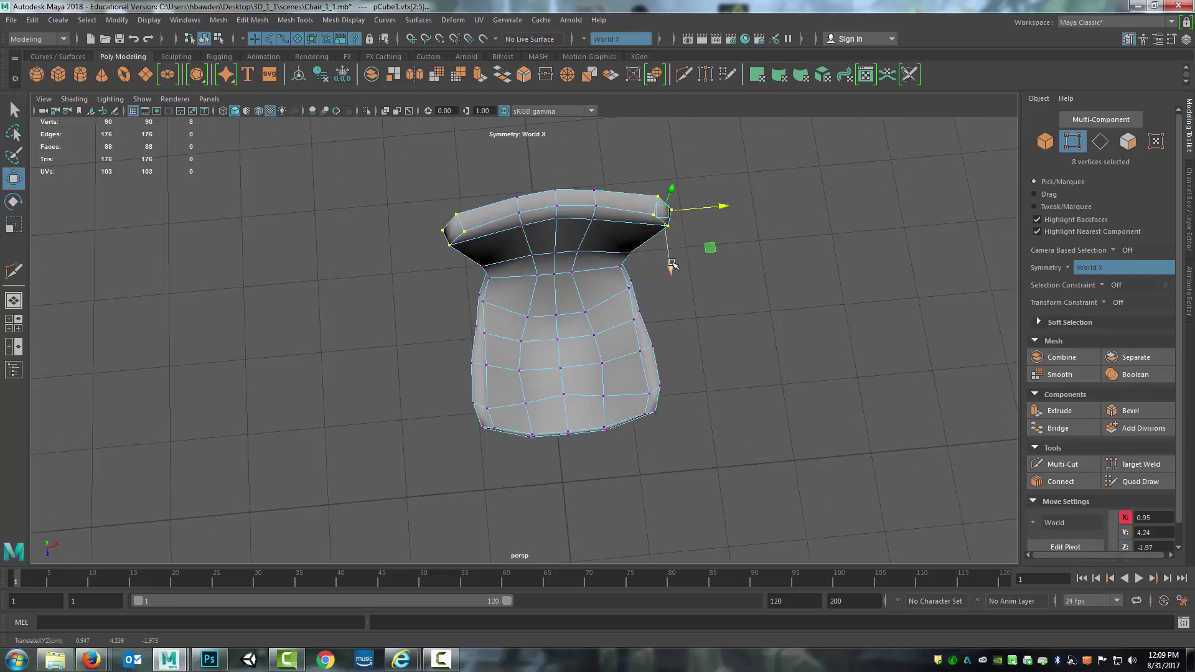
pyautogui.moveTo(670, 262); pyautogui.dragTo(670, 272)
pyautogui.press('e')
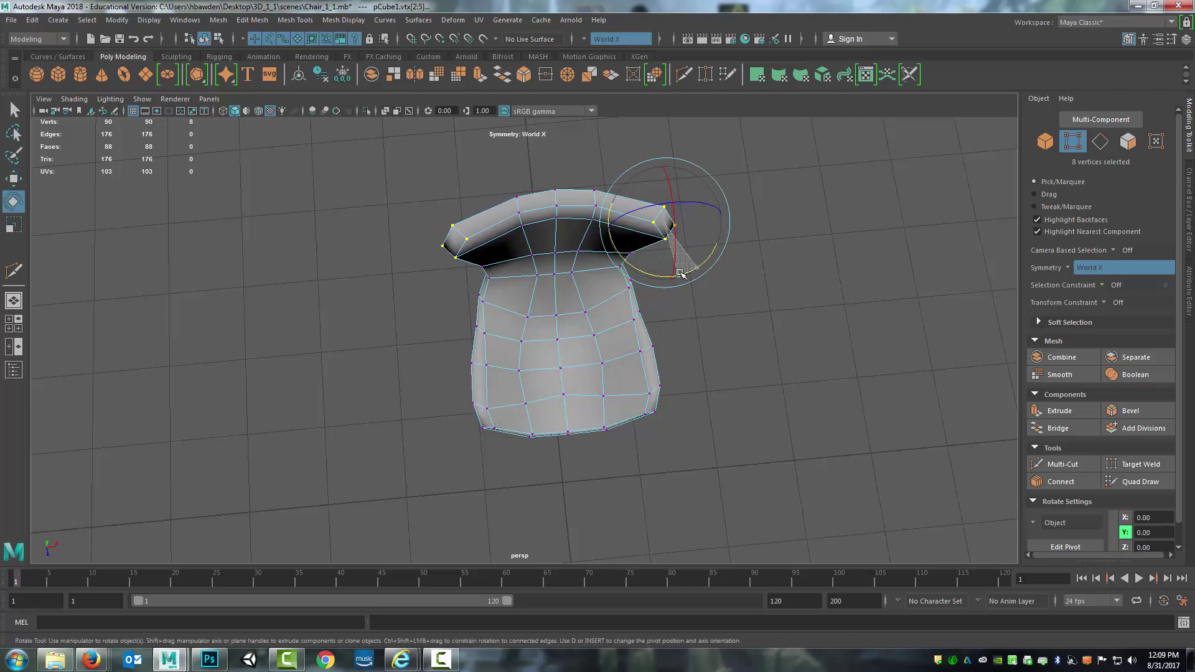
pyautogui.keyDown('alt'); pyautogui.moveTo(624, 297); pyautogui.dragTo(650, 340); pyautogui.keyUp('alt')
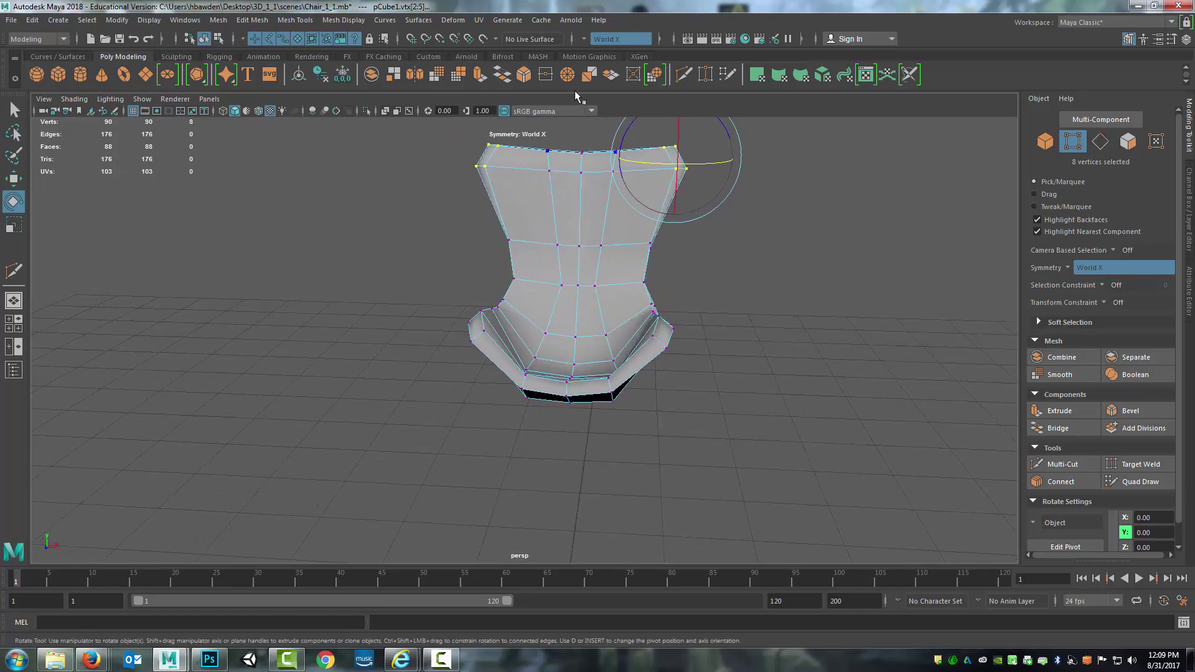
# Insert a symmetric pair of edge loops with Multi-Cut along the outer columns of the back and seat
pyautogui.click(685, 82)
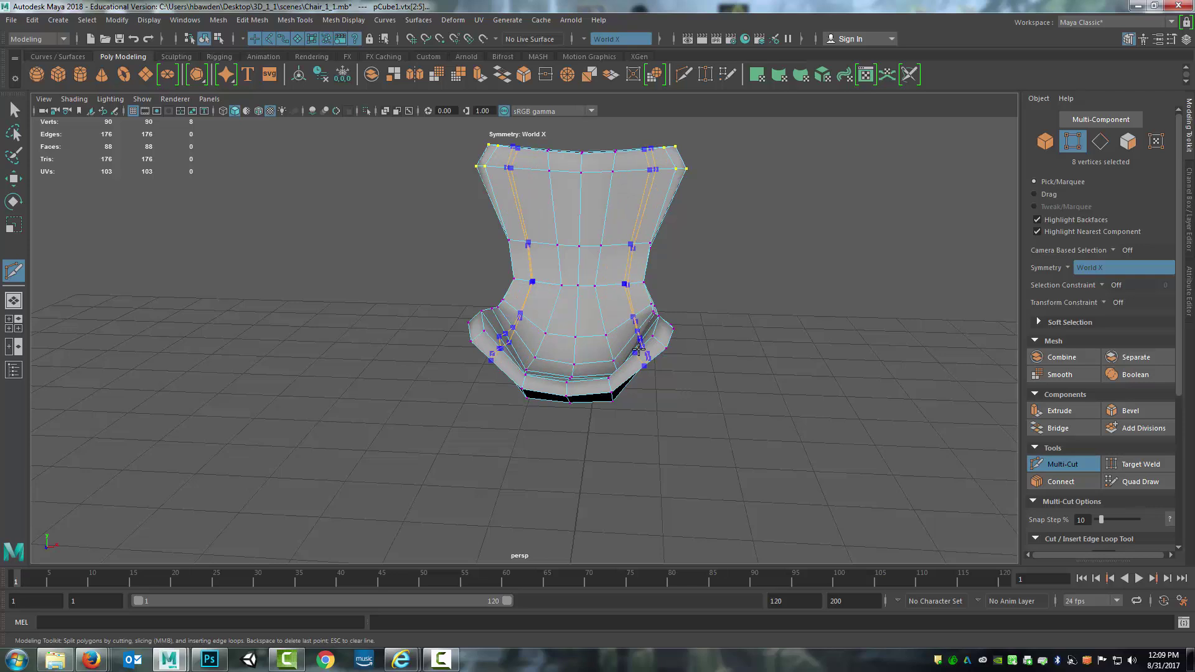
pyautogui.keyDown('ctrl'); pyautogui.click(638, 349); pyautogui.keyUp('ctrl')
pyautogui.moveTo(773, 350)
pyautogui.keyDown('alt'); pyautogui.mouseDown()
pyautogui.moveTo(786, 330)
pyautogui.moveTo(781, 342)
pyautogui.mouseUp(); pyautogui.keyUp('alt')
pyautogui.click(13, 108)
# Move the new edge loops' vertices in the seat sides downward symmetrically to round the seat
pyautogui.keyDown('alt'); pyautogui.moveTo(603, 359); pyautogui.dragTo(661, 326, button='right'); pyautogui.keyUp('alt')
pyautogui.keyDown('alt'); pyautogui.moveTo(641, 329); pyautogui.dragTo(700, 349); pyautogui.keyUp('alt')
pyautogui.keyDown('alt'); pyautogui.moveTo(695, 283); pyautogui.dragTo(645, 272); pyautogui.keyUp('alt')
pyautogui.keyDown('alt'); pyautogui.moveTo(733, 334); pyautogui.dragTo(738, 373); pyautogui.keyUp('alt')
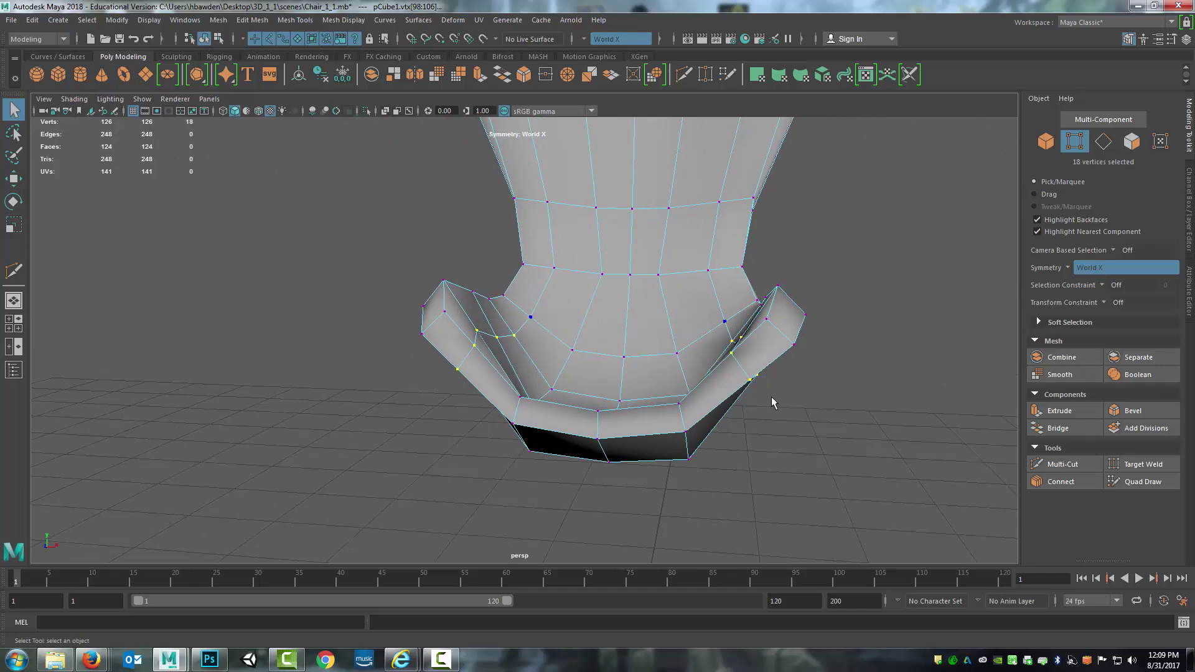
pyautogui.press('4')
pyautogui.keyDown('alt'); pyautogui.moveTo(797, 406); pyautogui.dragTo(795, 392); pyautogui.keyUp('alt')
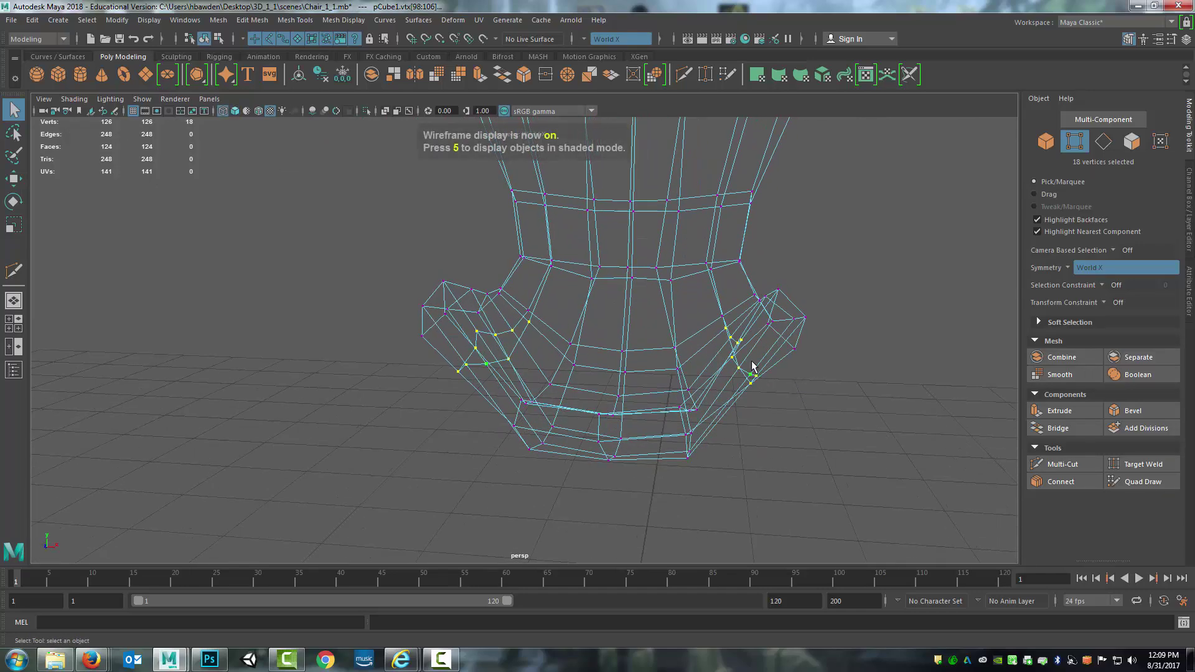
pyautogui.press('w')
pyautogui.moveTo(739, 292)
pyautogui.mouseDown()
pyautogui.moveTo(806, 367)
pyautogui.moveTo(760, 405)
pyautogui.moveTo(771, 382)
pyautogui.moveTo(769, 413)
pyautogui.moveTo(733, 385)
pyautogui.mouseUp()
pyautogui.press('5')
# Adjust the new loop's inner seat vertex pair near the back symmetrically to a height of about Y 2.65
pyautogui.click(764, 404)
pyautogui.moveTo(667, 423); pyautogui.dragTo(670, 427)
pyautogui.keyDown('alt'); pyautogui.moveTo(717, 416); pyautogui.dragTo(705, 370); pyautogui.keyUp('alt')
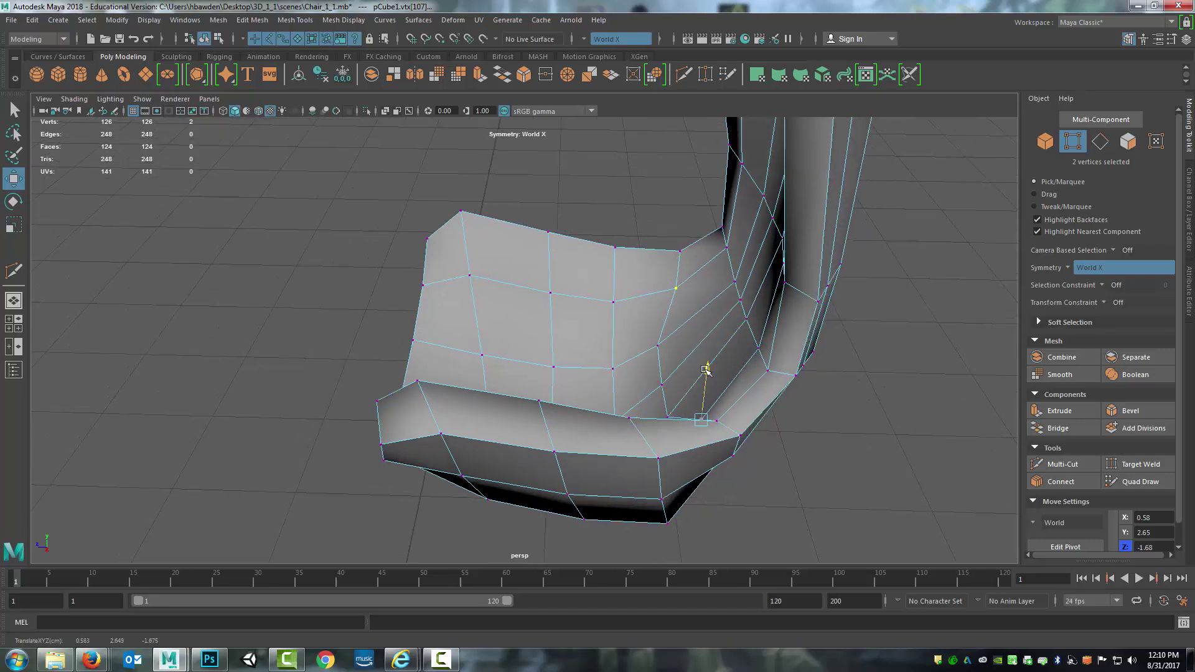
pyautogui.keyDown('alt'); pyautogui.moveTo(657, 423); pyautogui.dragTo(634, 446); pyautogui.keyUp('alt')
pyautogui.keyDown('alt'); pyautogui.moveTo(647, 440); pyautogui.dragTo(759, 407); pyautogui.keyUp('alt')
pyautogui.keyDown('alt'); pyautogui.moveTo(733, 263); pyautogui.dragTo(664, 360); pyautogui.keyUp('alt')
# Spread the inner vertex pair at the seat-back crease to about X 0.24 and move it and the centre vertex rearward
pyautogui.moveTo(491, 358); pyautogui.dragTo(808, 379)
pyautogui.press('4')
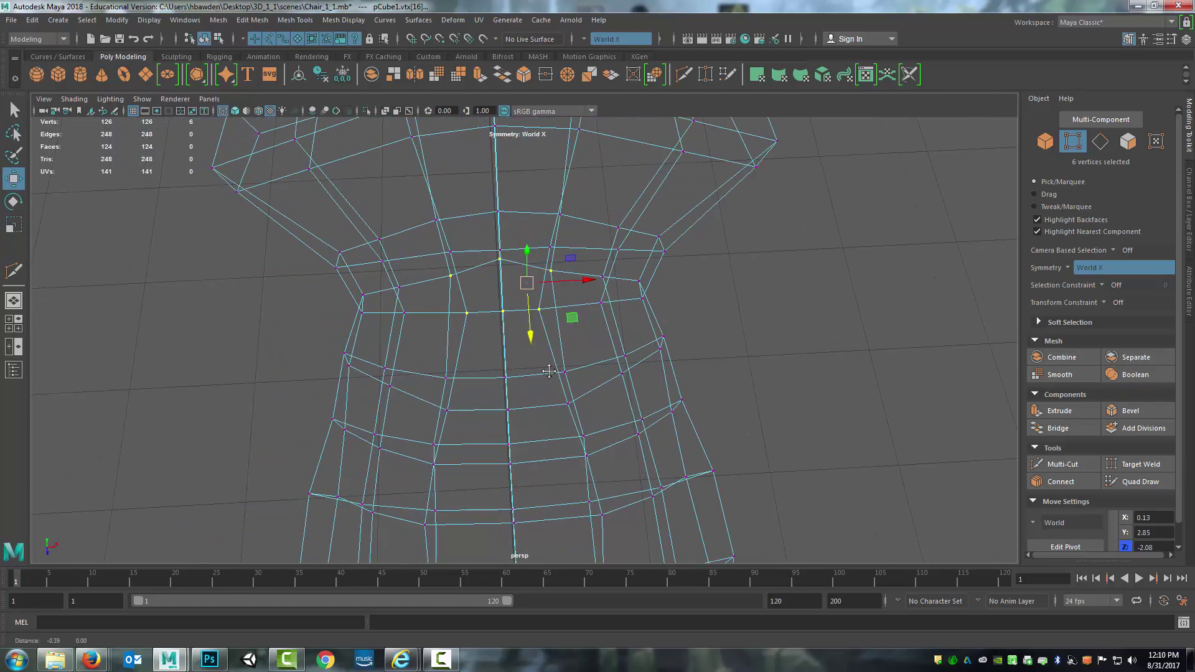
pyautogui.scroll(3, 473, 320)
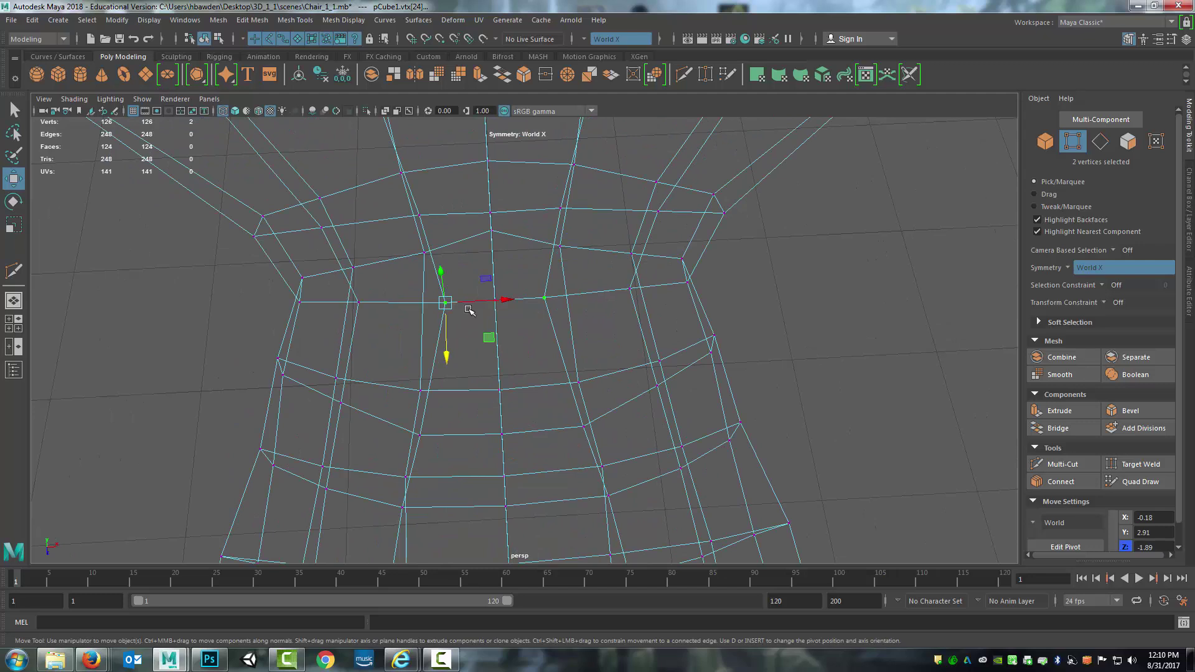
pyautogui.moveTo(509, 301)
pyautogui.mouseDown()
pyautogui.moveTo(479, 305)
pyautogui.moveTo(492, 309)
pyautogui.mouseUp()
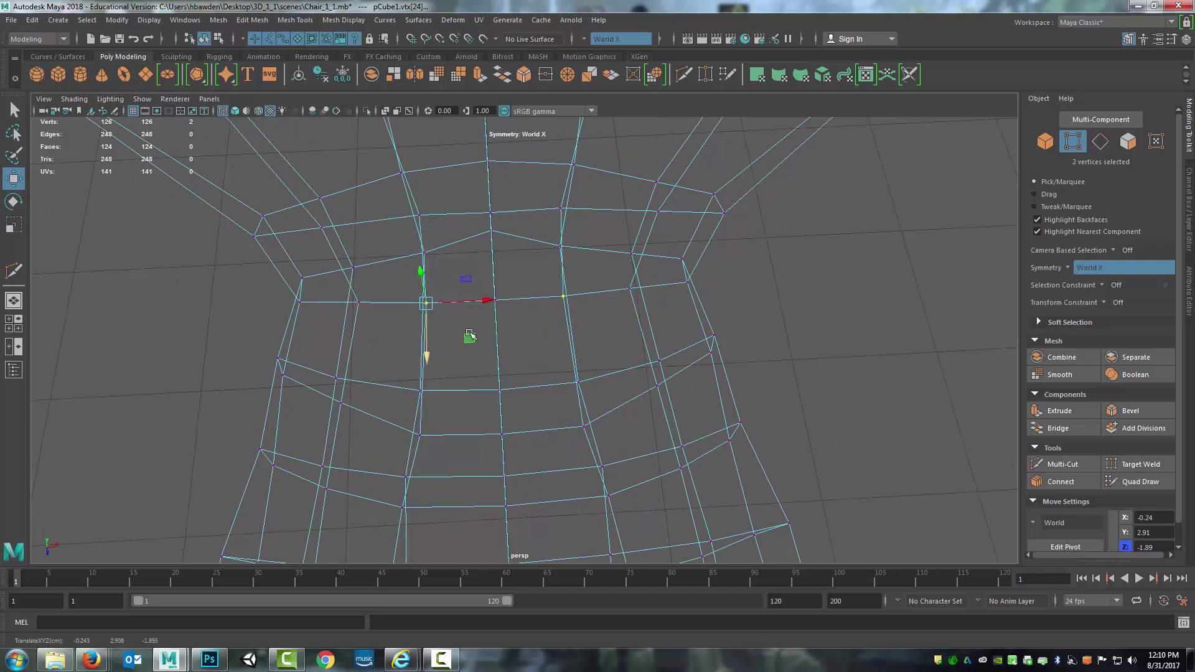
pyautogui.click(497, 300)
pyautogui.moveTo(501, 355); pyautogui.dragTo(500, 339)
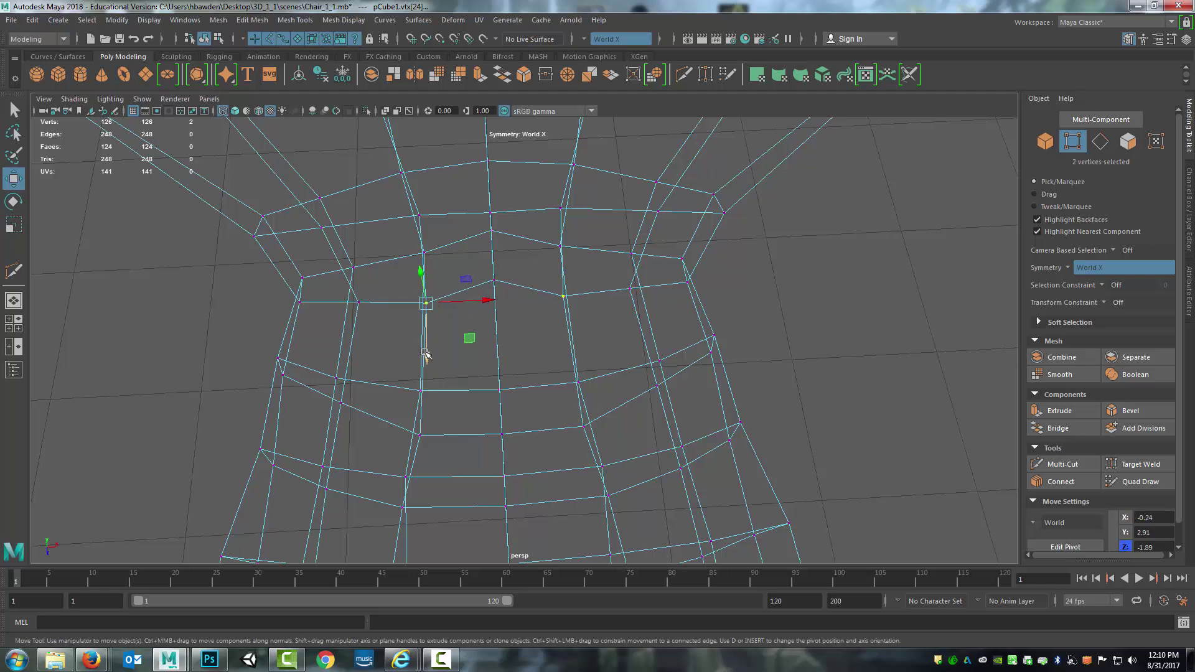
pyautogui.moveTo(425, 353); pyautogui.dragTo(426, 346, button='middle')
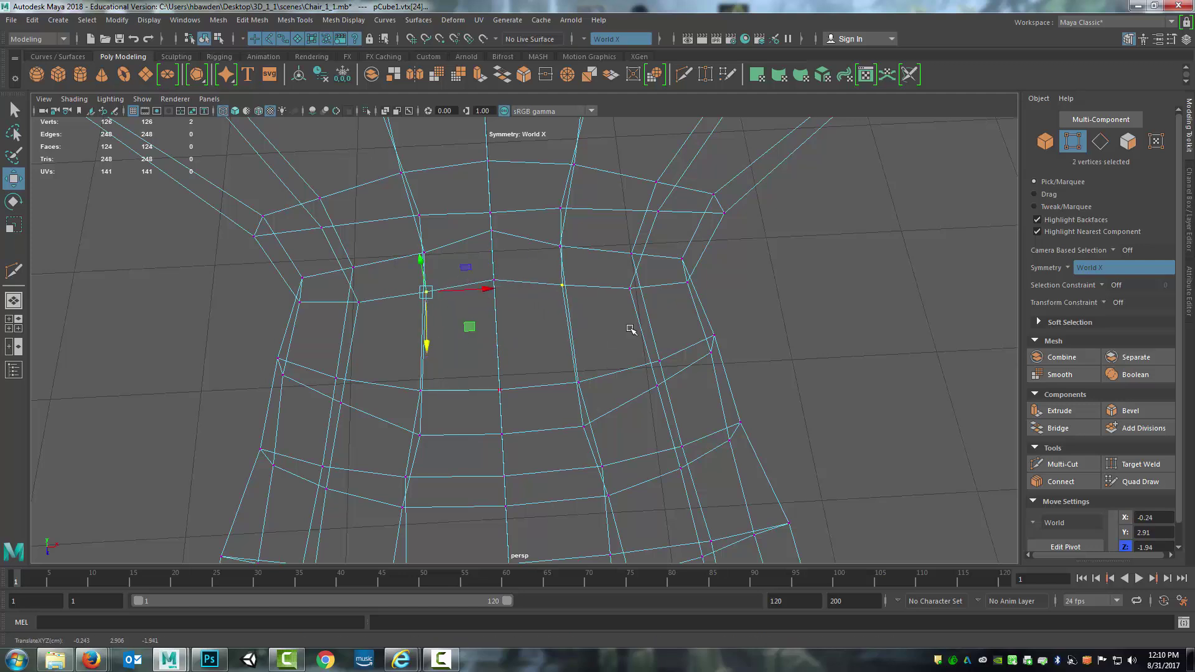
# Lower the centre vertex of the seat-back crease to about Y 2.85
pyautogui.press('5')
pyautogui.moveTo(637, 305)
pyautogui.keyDown('alt'); pyautogui.mouseDown()
pyautogui.moveTo(674, 333)
pyautogui.moveTo(608, 355)
pyautogui.moveTo(577, 403)
pyautogui.mouseUp(); pyautogui.keyUp('alt')
pyautogui.scroll(3, 576, 402)
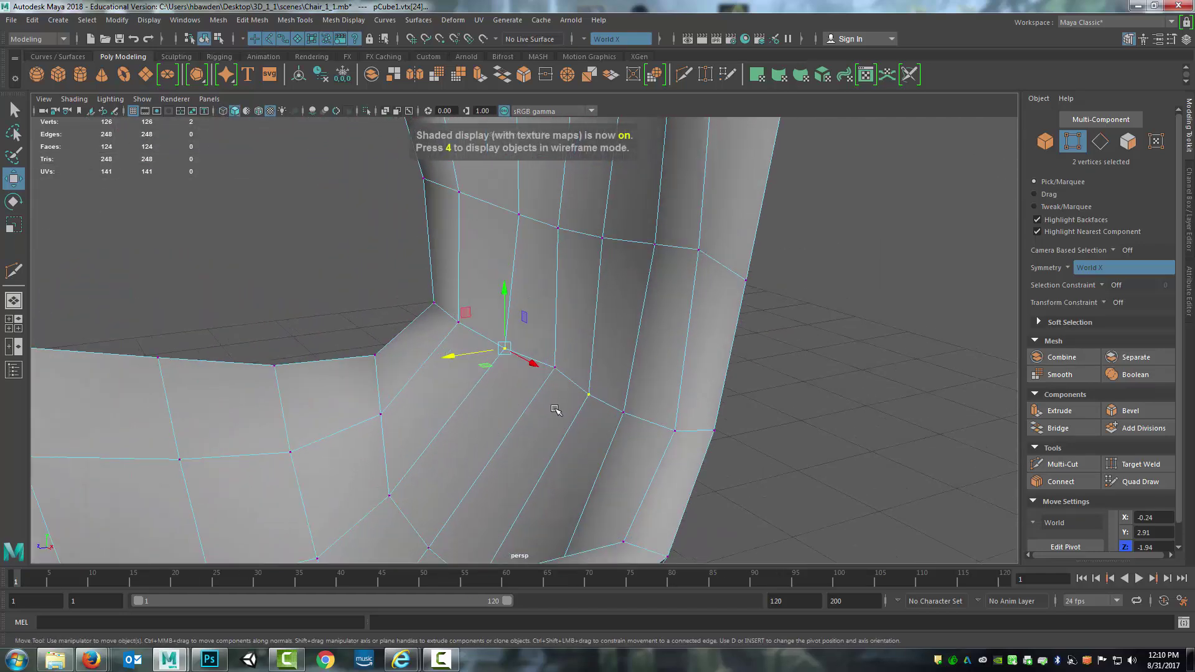
pyautogui.click(557, 365)
pyautogui.moveTo(556, 313); pyautogui.dragTo(554, 324)
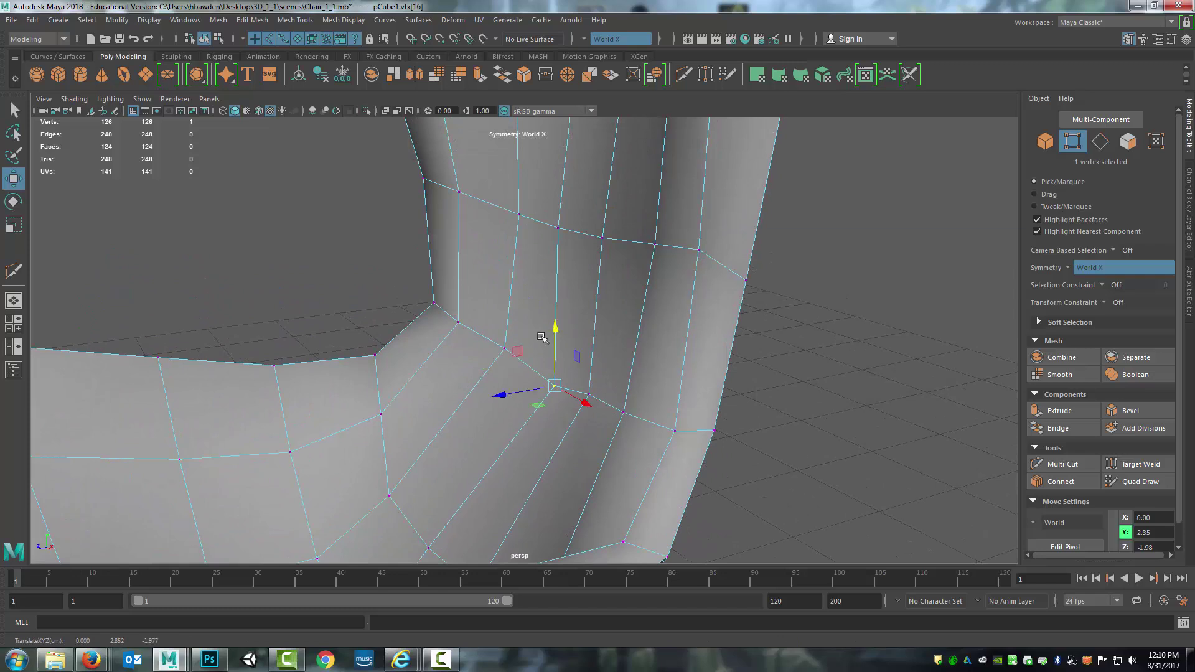
# Lower the crease's inner pair to about Y 2.87 and move it rearward, and move the next outer pair to about Z -1.90
pyautogui.click(601, 420)
pyautogui.moveTo(509, 303); pyautogui.dragTo(467, 310)
pyautogui.moveTo(467, 310); pyautogui.dragTo(465, 316, button='middle')
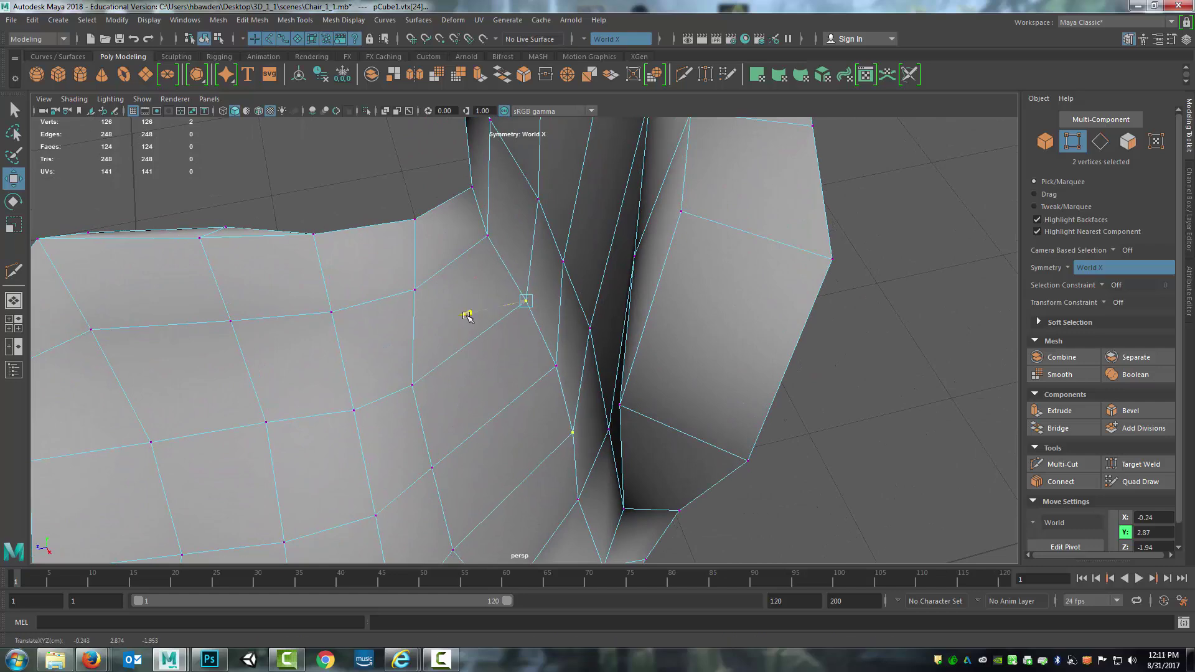
pyautogui.click(487, 237)
pyautogui.moveTo(436, 249); pyautogui.dragTo(439, 249, button='middle')
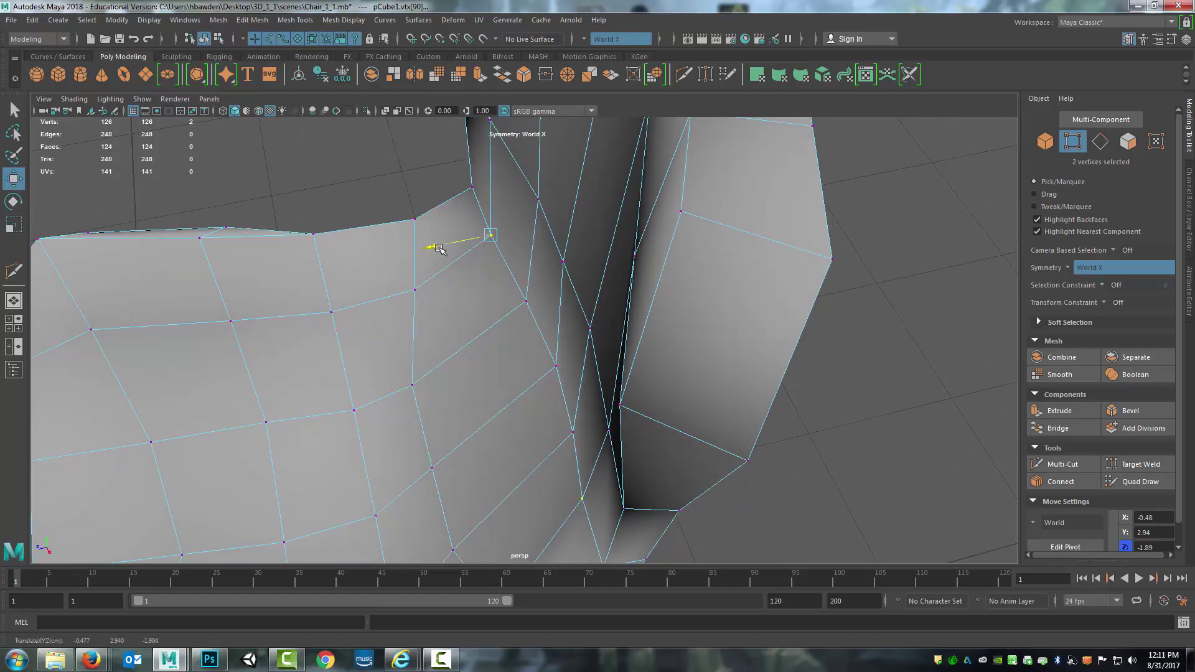
# Move the outer inside vertex pair at the seat-back crease forward to about Z -1.83 and raise it to about Y 2.97
pyautogui.keyDown('alt'); pyautogui.moveTo(640, 297); pyautogui.dragTo(650, 354, button='middle'); pyautogui.keyUp('alt')
pyautogui.keyDown('alt'); pyautogui.moveTo(649, 353); pyautogui.dragTo(542, 392); pyautogui.keyUp('alt')
pyautogui.moveTo(442, 319); pyautogui.dragTo(565, 246)
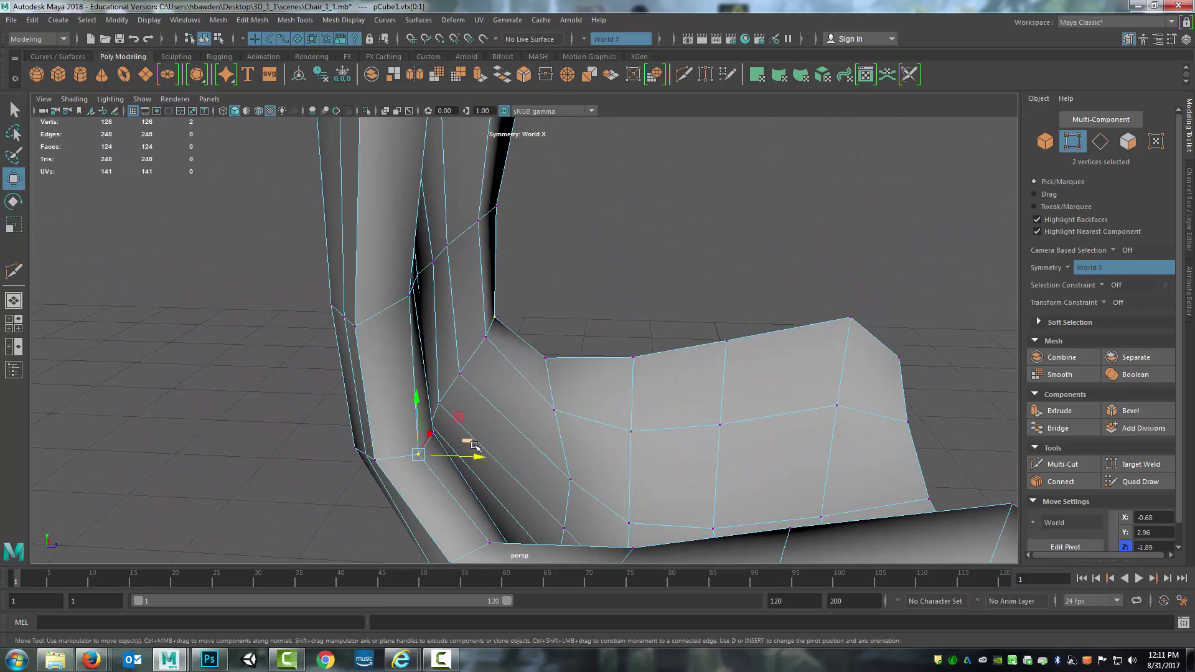
pyautogui.moveTo(478, 458); pyautogui.dragTo(410, 448)
pyautogui.scroll(5, 501, 458)
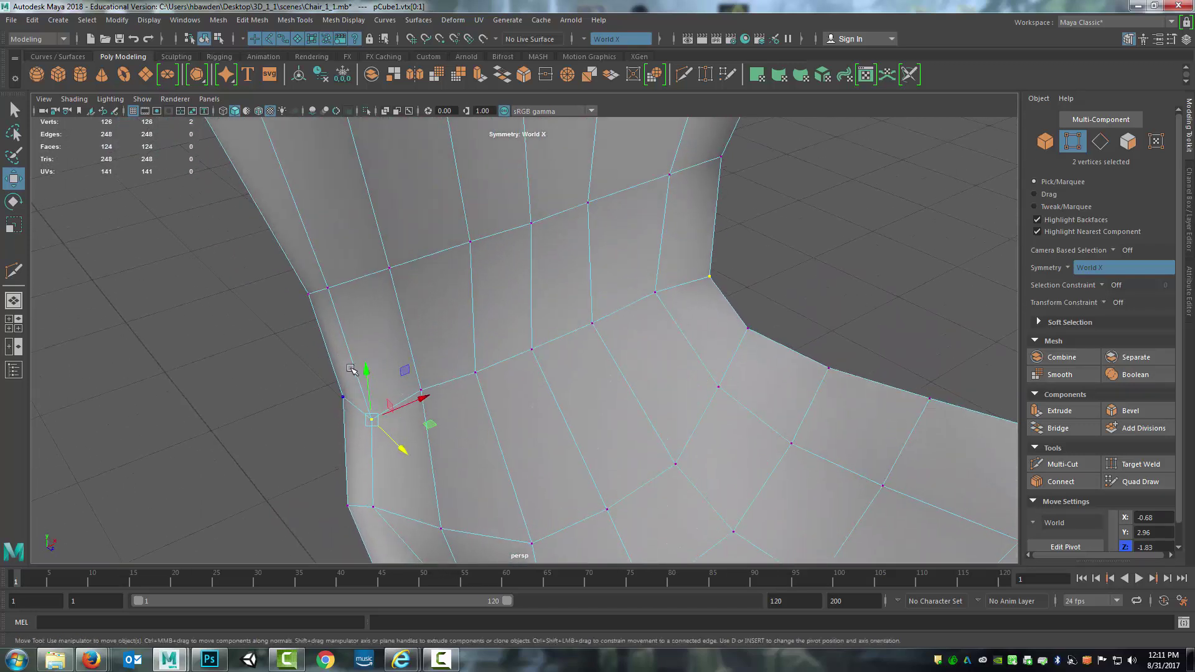
pyautogui.moveTo(373, 372); pyautogui.dragTo(371, 362)
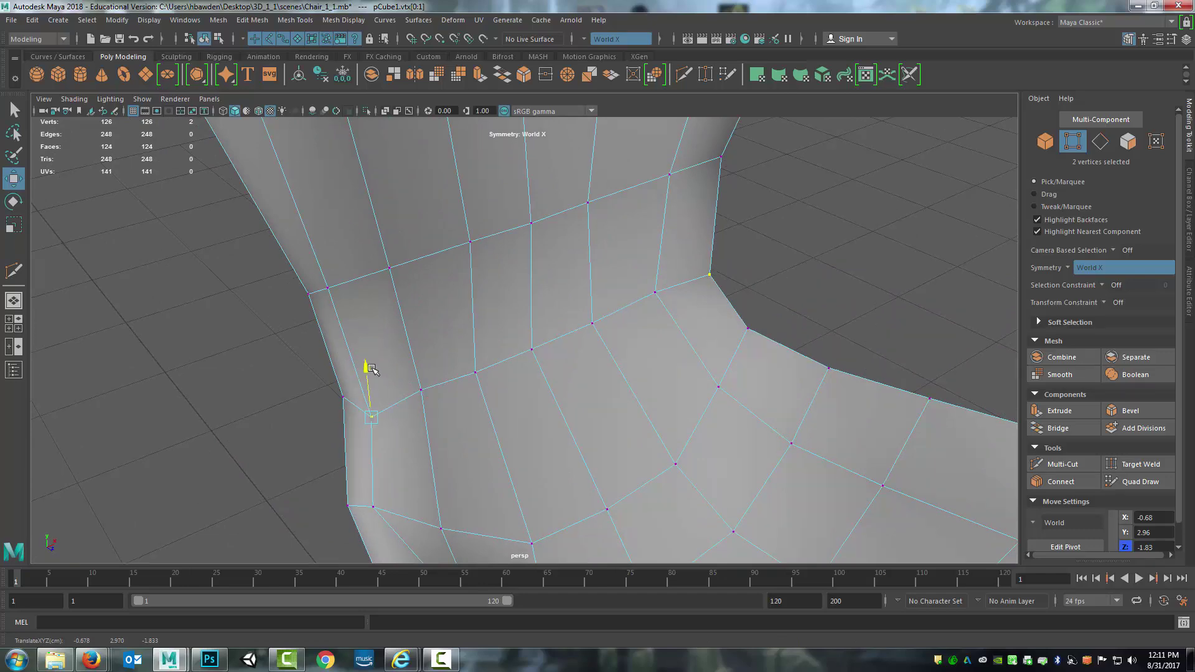
# Move the new loop's front pair in the back's lower row to about Z -1.92 and adjust that row's centre vertex depth
pyautogui.keyDown('alt'); pyautogui.moveTo(371, 353); pyautogui.dragTo(516, 364); pyautogui.keyUp('alt')
pyautogui.click(427, 330)
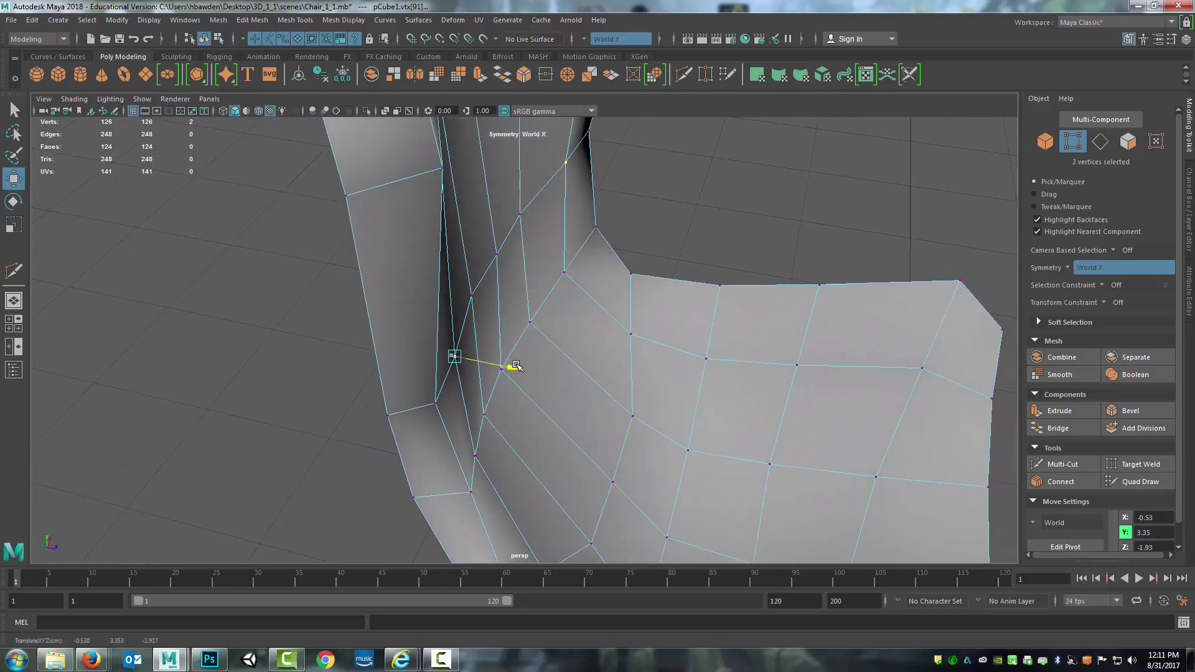
pyautogui.moveTo(540, 283); pyautogui.dragTo(606, 410)
pyautogui.click(493, 258)
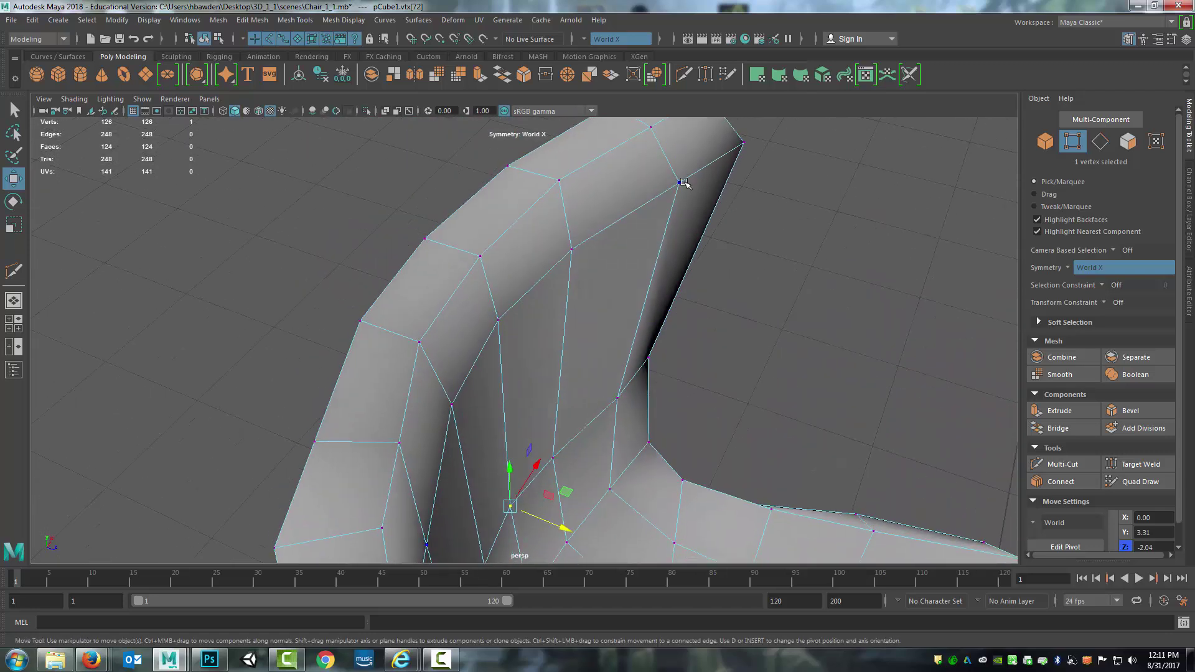
# Move two neighbouring vertex pairs on the seat's lower side slightly outward, the front pair to about X 0.79 from centre
pyautogui.moveTo(744, 198); pyautogui.dragTo(661, 364)
pyautogui.click(643, 364)
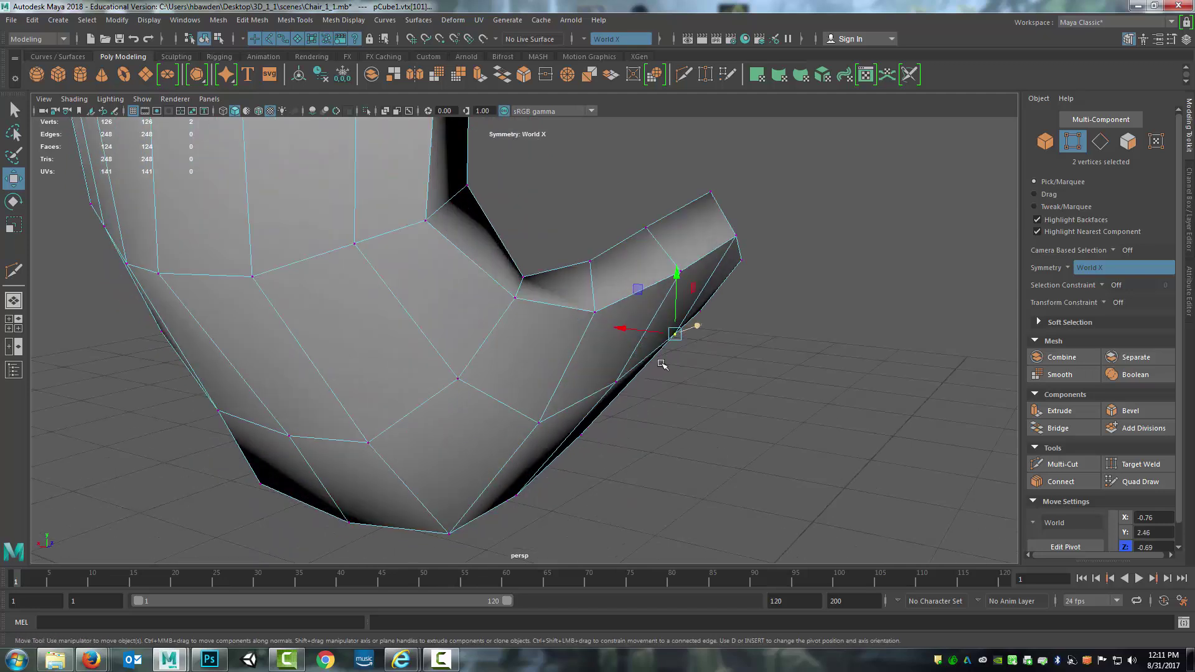
pyautogui.moveTo(626, 327); pyautogui.dragTo(627, 328)
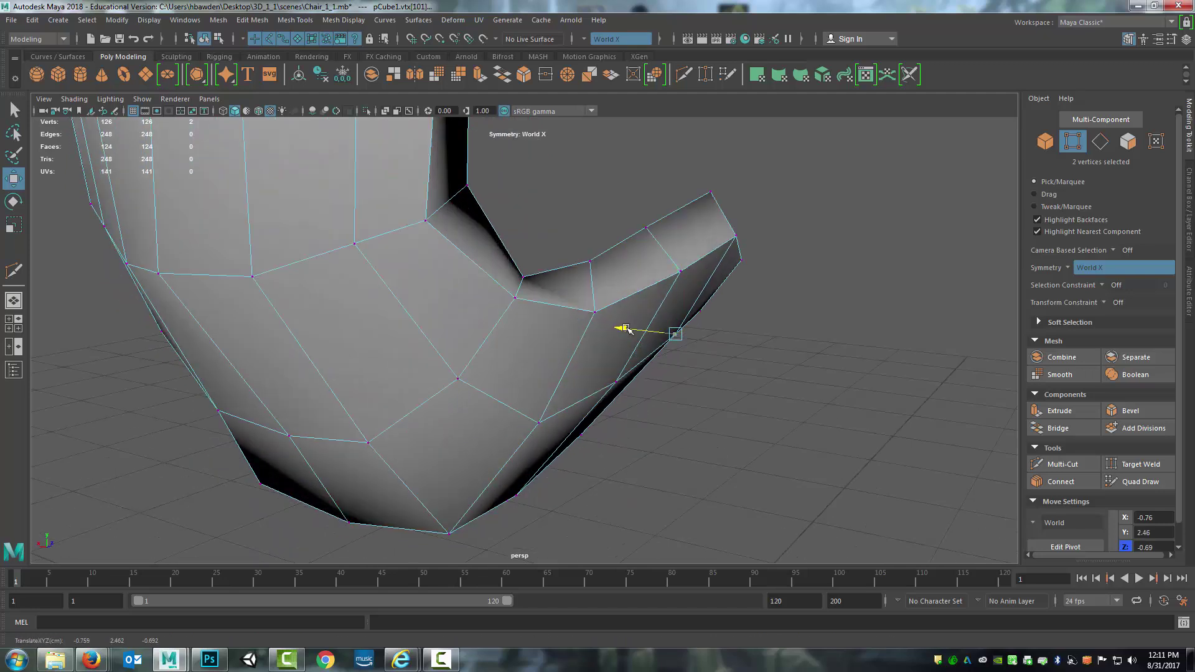
pyautogui.click(615, 383)
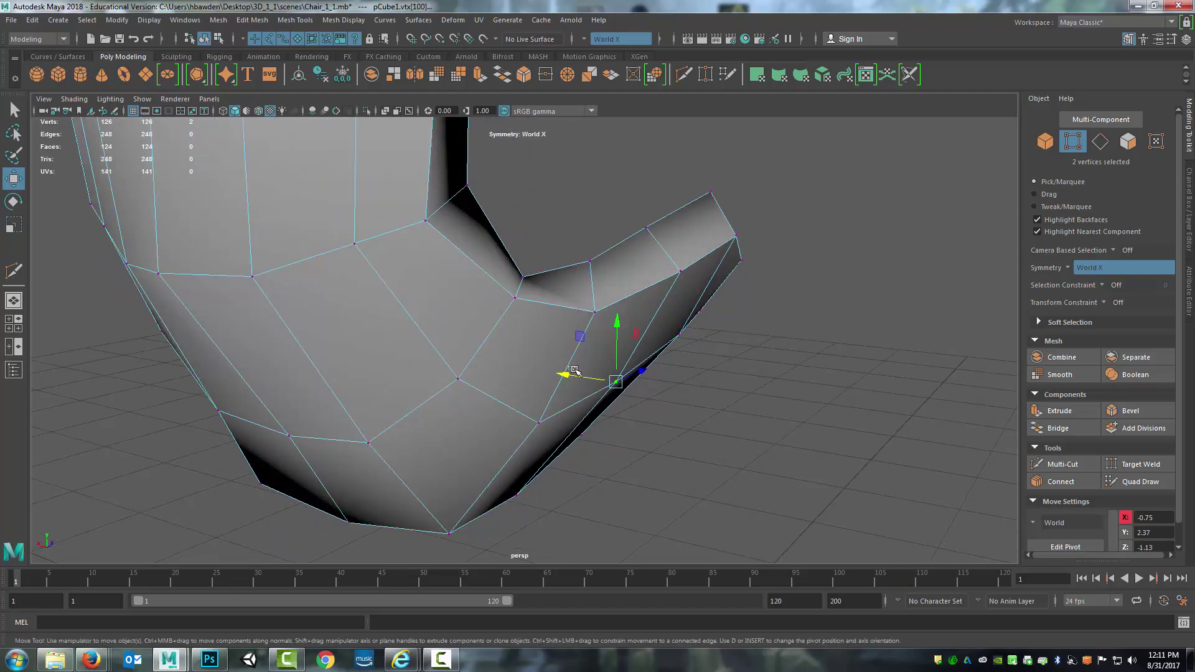
pyautogui.moveTo(566, 372); pyautogui.dragTo(565, 373)
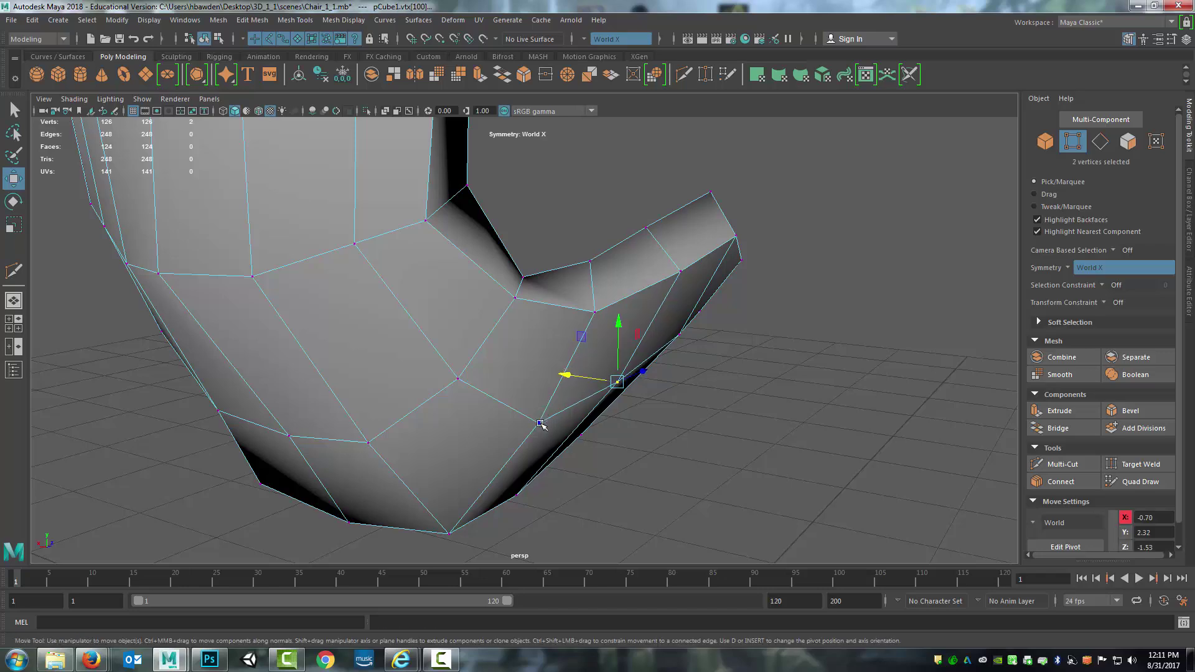
# Adjust the height of the three central vertices at the rear of the seat's underside
pyautogui.click(539, 421)
pyautogui.keyDown('alt'); pyautogui.moveTo(540, 421); pyautogui.dragTo(446, 383); pyautogui.keyUp('alt')
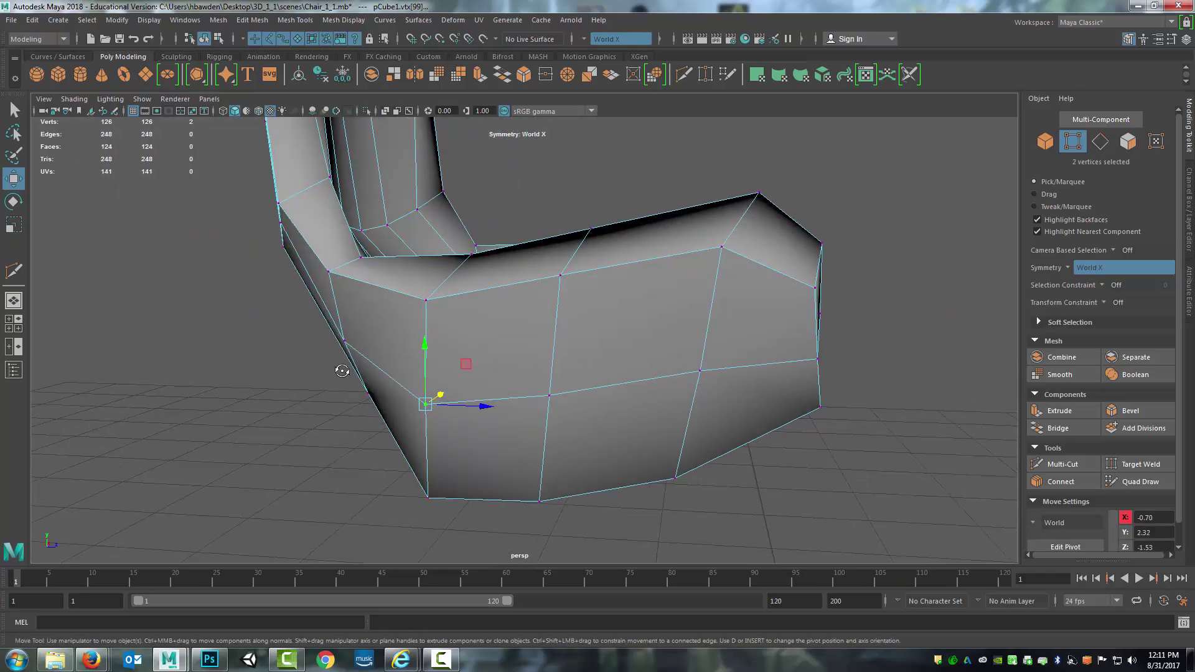
pyautogui.keyDown('alt'); pyautogui.moveTo(341, 371); pyautogui.dragTo(436, 356); pyautogui.keyUp('alt')
pyautogui.click(446, 414)
pyautogui.moveTo(472, 476)
pyautogui.keyDown('alt'); pyautogui.mouseDown()
pyautogui.moveTo(456, 442)
pyautogui.moveTo(465, 438)
pyautogui.moveTo(448, 435)
pyautogui.moveTo(469, 471)
pyautogui.mouseUp(); pyautogui.keyUp('alt')
pyautogui.keyDown('alt'); pyautogui.moveTo(469, 472); pyautogui.dragTo(448, 453); pyautogui.keyUp('alt')
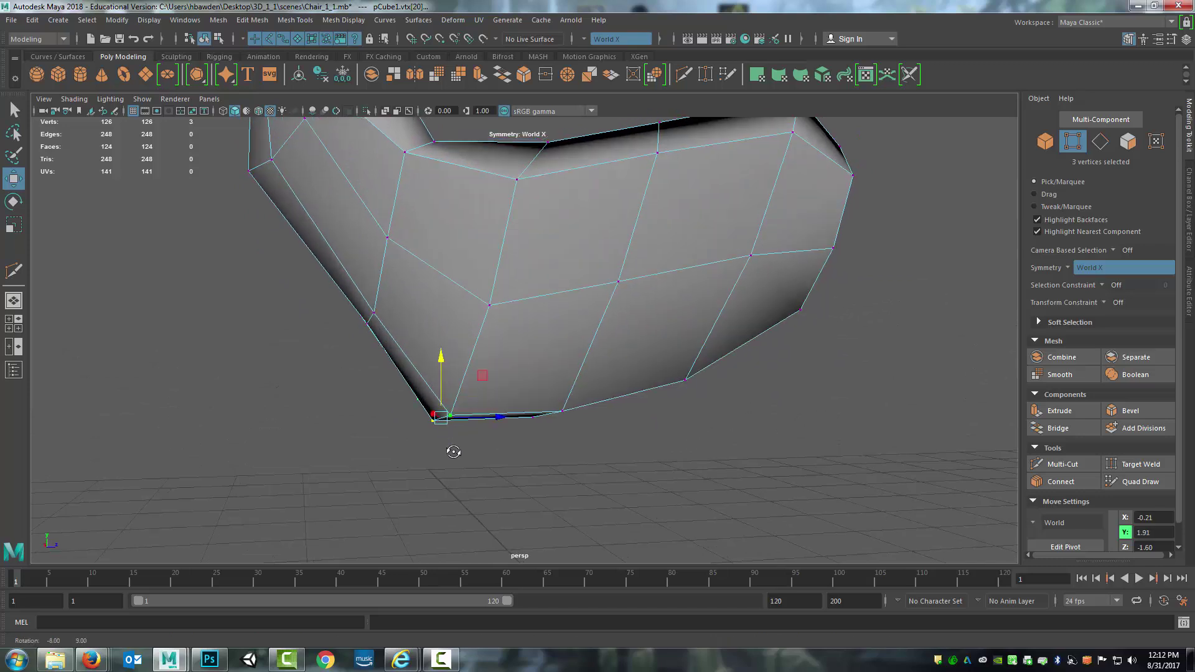
pyautogui.moveTo(444, 360); pyautogui.dragTo(348, 344)
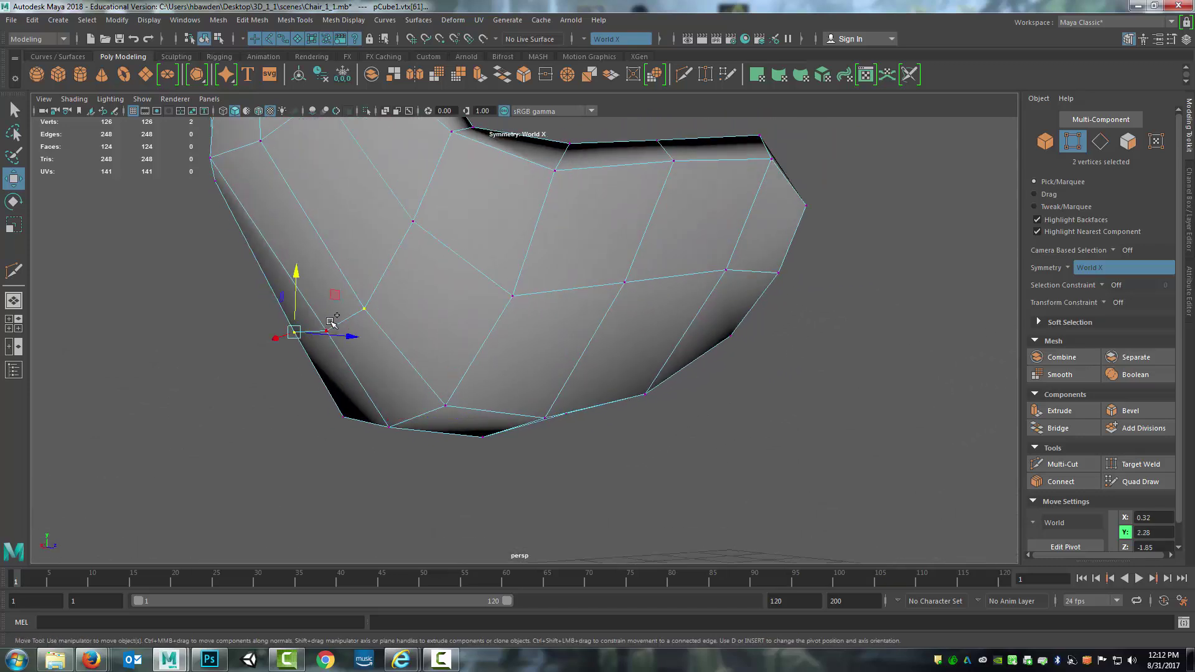
# Lower the next central vertex row behind the seat to about Y 2.23 and move the back's lower centre vertex forward to about Z -2.24
pyautogui.keyDown('alt'); pyautogui.moveTo(397, 304); pyautogui.dragTo(387, 237); pyautogui.keyUp('alt')
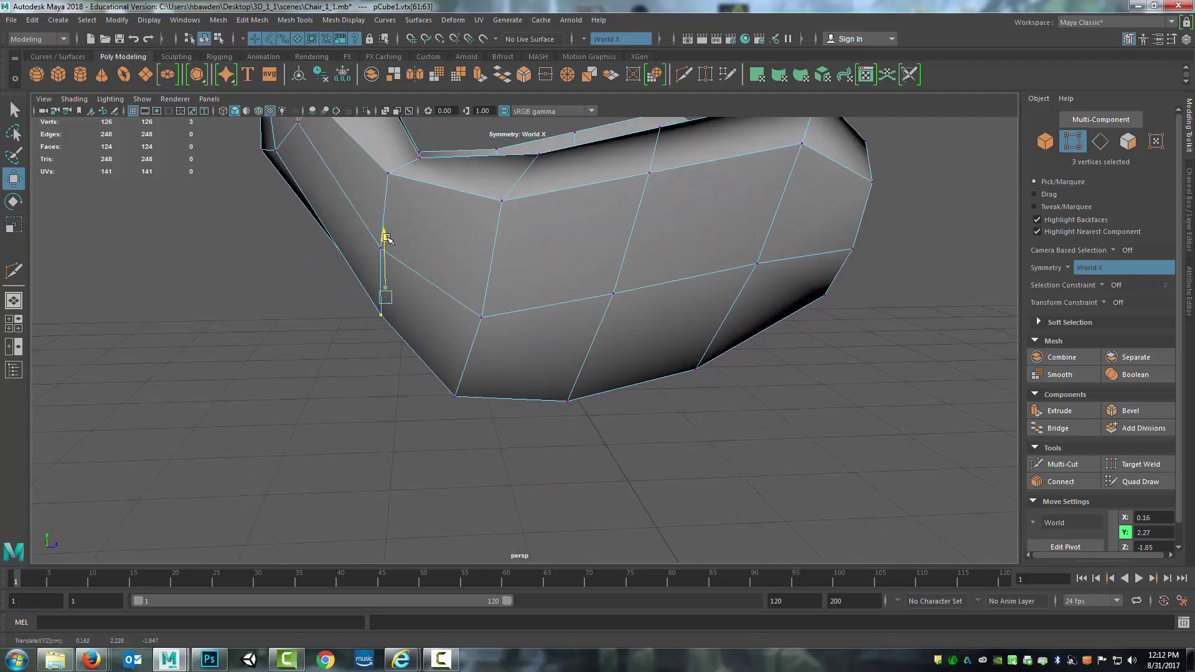
pyautogui.moveTo(433, 305); pyautogui.dragTo(483, 351)
pyautogui.keyDown('alt'); pyautogui.moveTo(470, 441); pyautogui.dragTo(465, 388); pyautogui.keyUp('alt')
pyautogui.moveTo(479, 383); pyautogui.dragTo(487, 381)
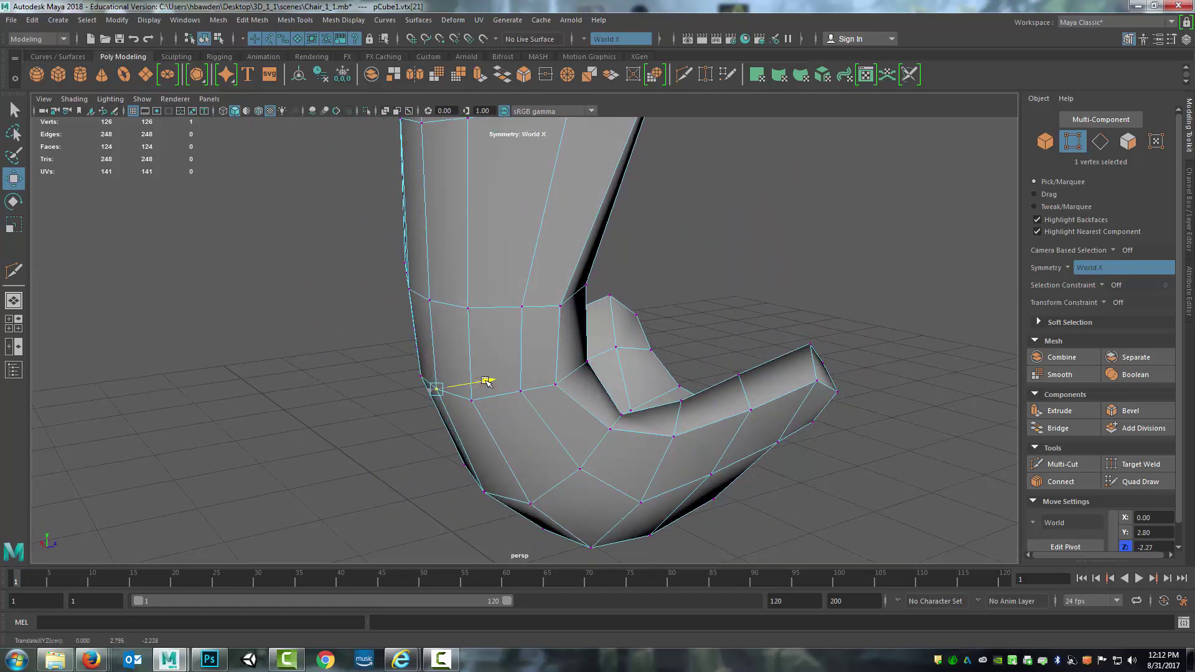
pyautogui.scroll(-5, 572, 412)
pyautogui.keyDown('alt'); pyautogui.moveTo(572, 412); pyautogui.dragTo(599, 425); pyautogui.keyUp('alt')
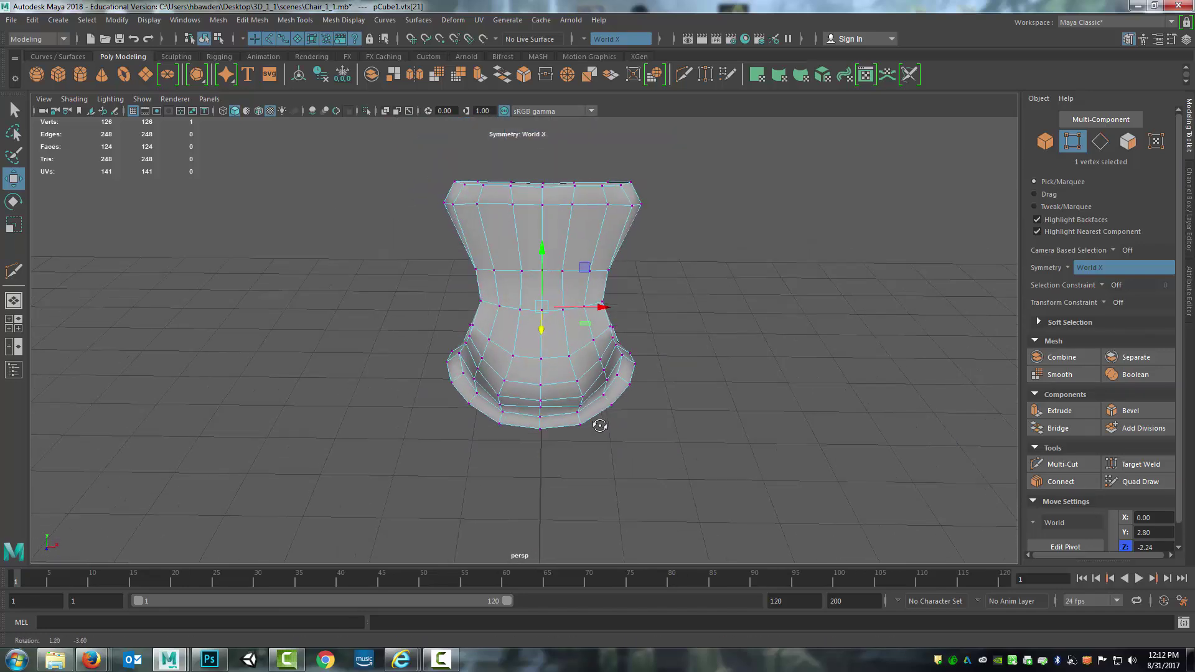
# Return to object mode, delete all construction history and freeze the chair's transformations
pyautogui.moveTo(594, 314); pyautogui.dragTo(638, 308, button='right')
pyautogui.click(648, 369)
pyautogui.click(581, 366)
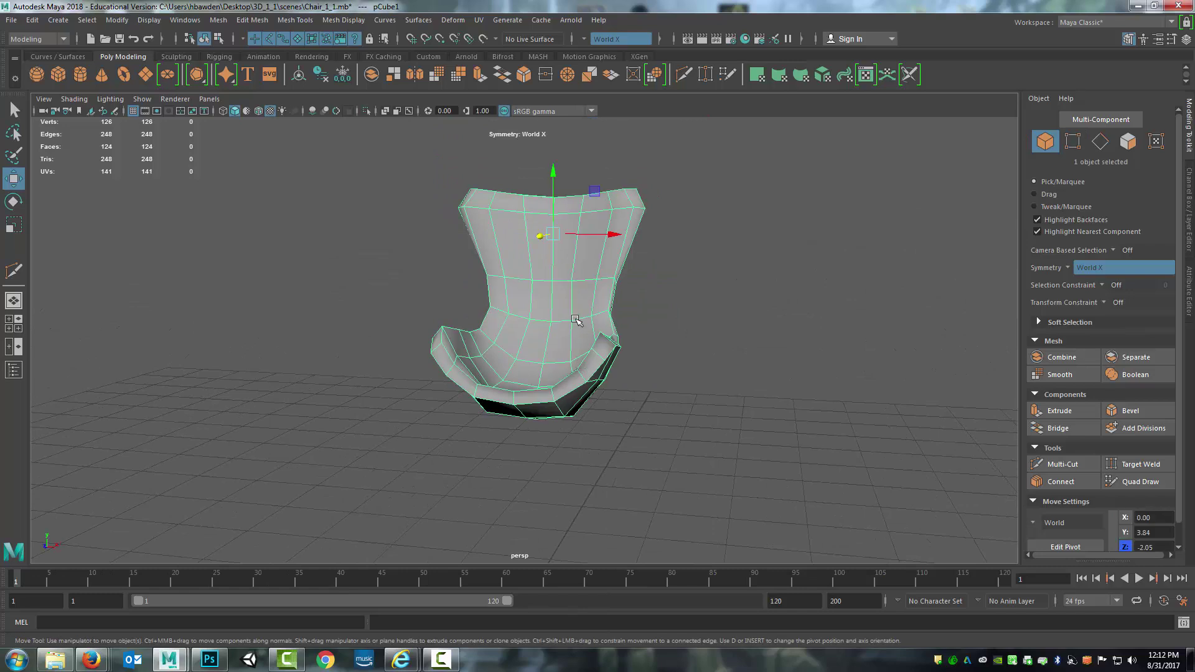
pyautogui.click(33, 20)
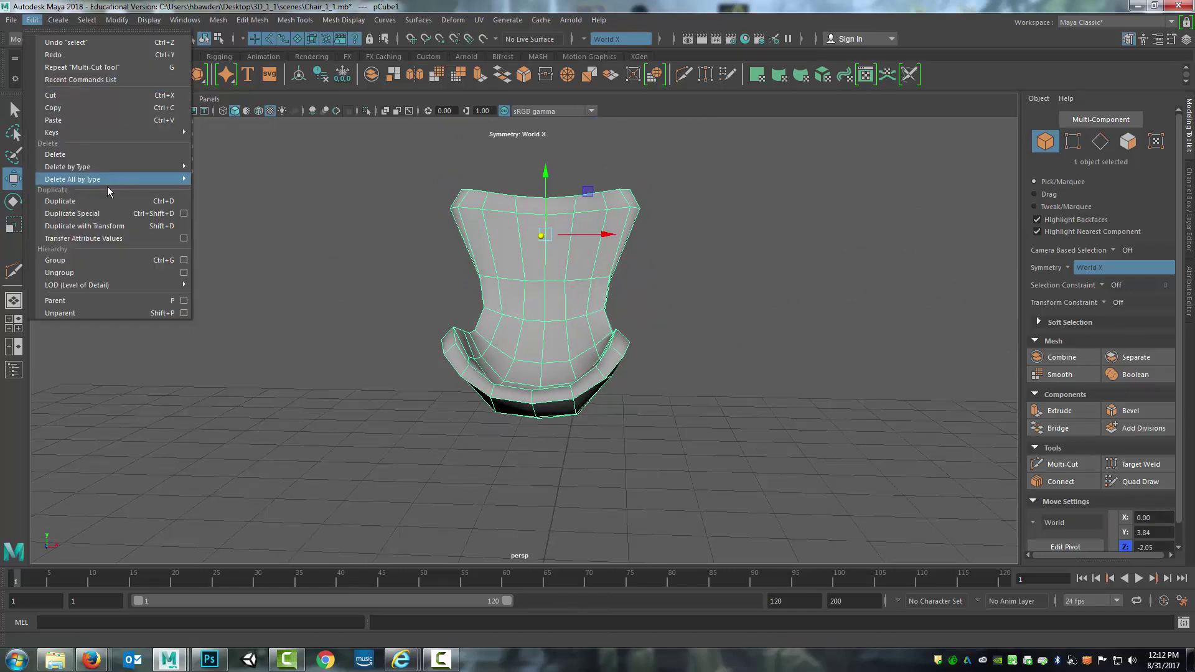
pyautogui.moveTo(109, 187)
pyautogui.click(225, 188)
pyautogui.click(118, 20)
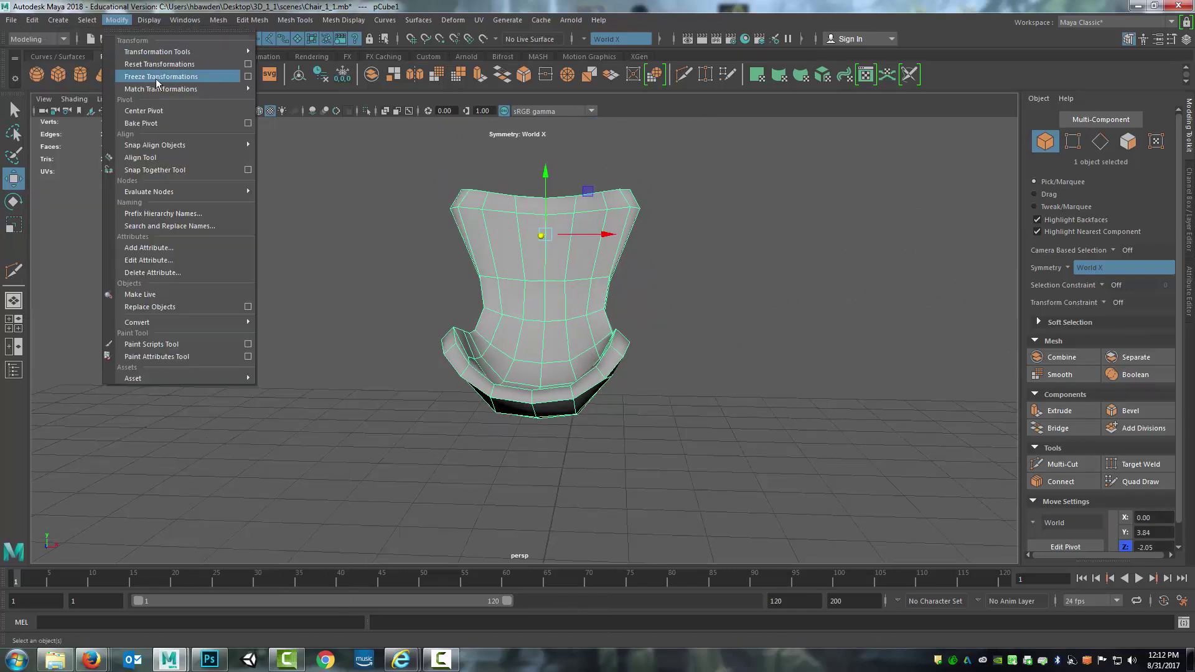
pyautogui.click(158, 88)
# Check the scene's objects in the Outliner and close it
pyautogui.click(183, 21)
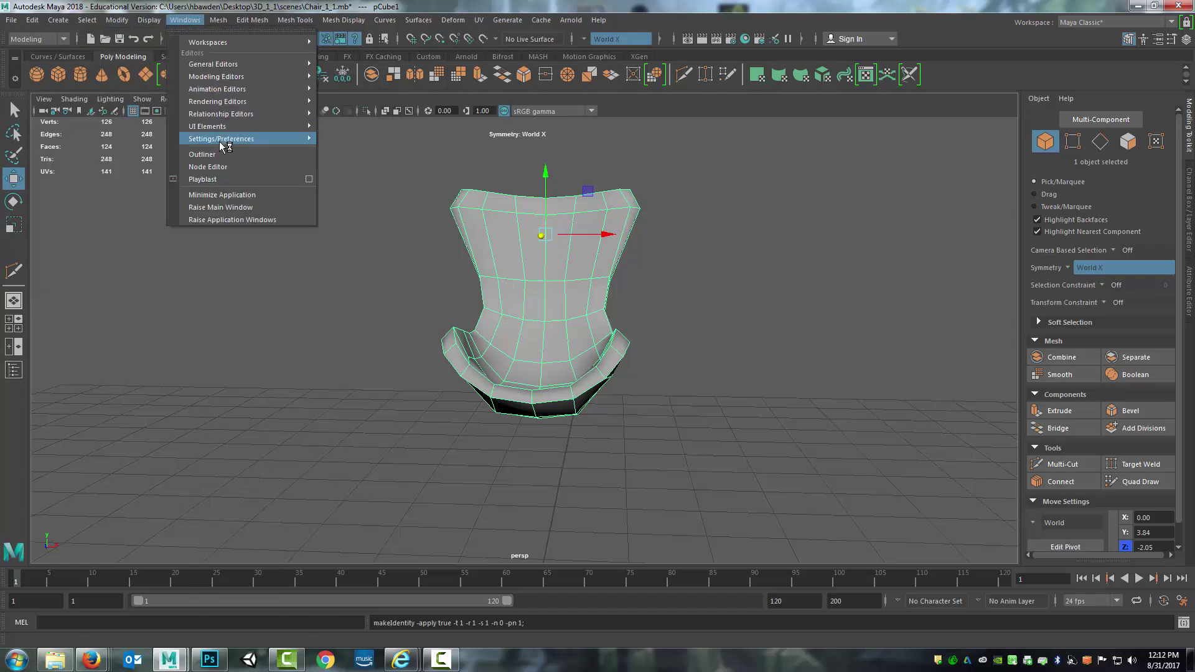
pyautogui.click(213, 153)
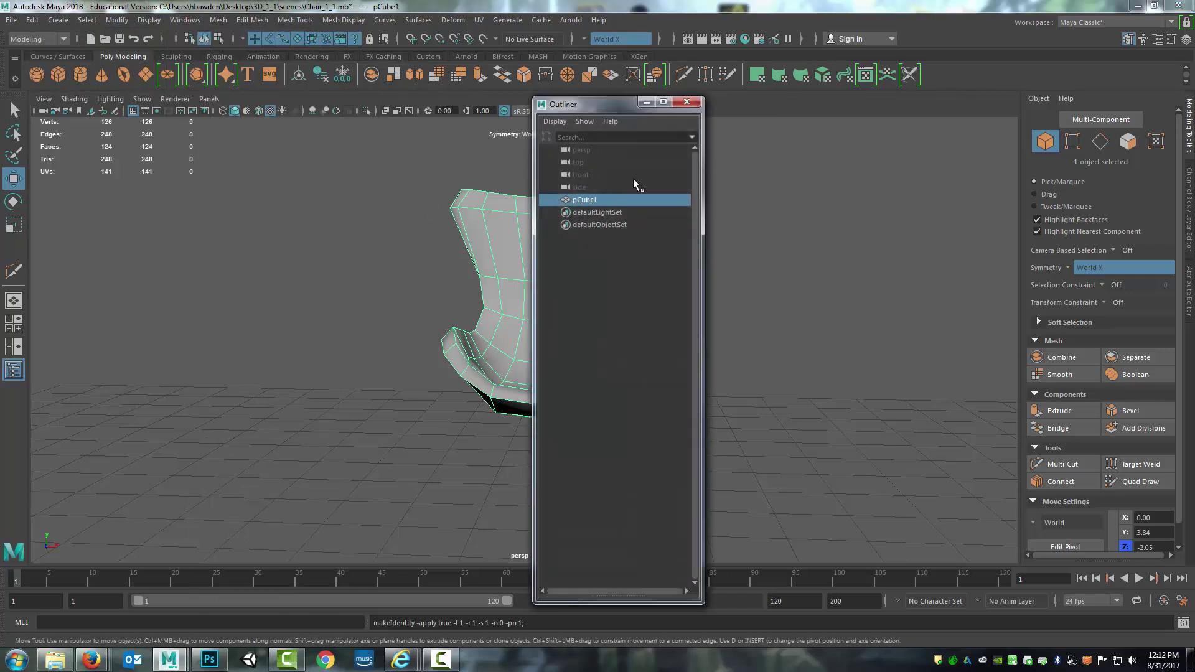
pyautogui.click(686, 102)
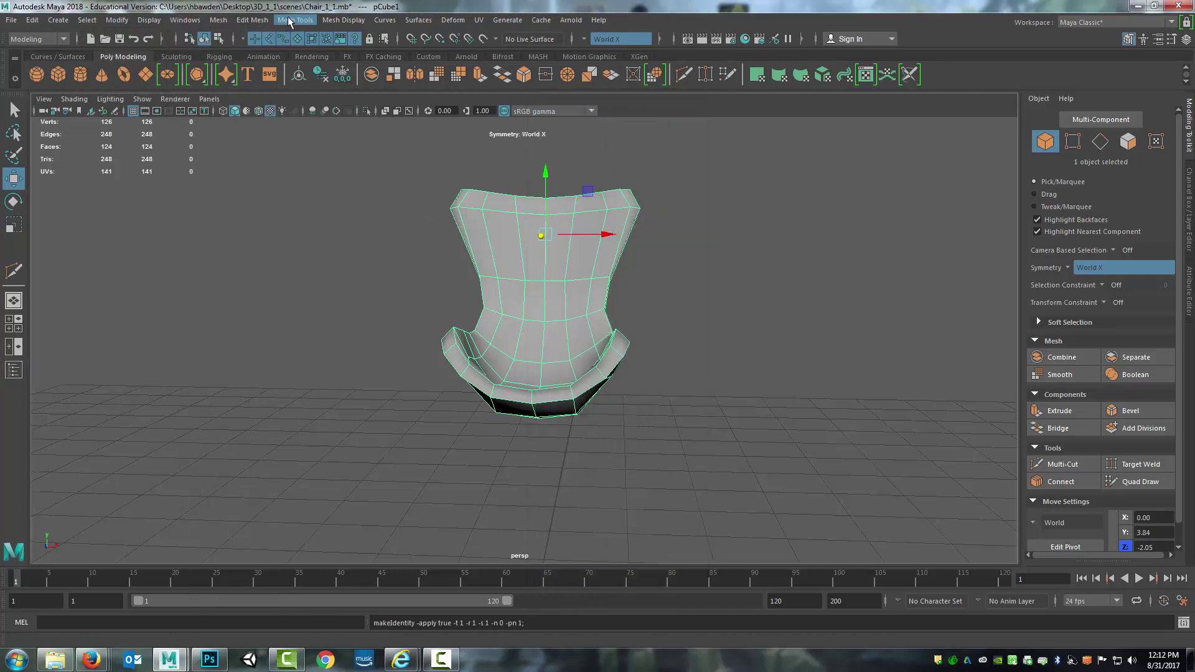
# Run Cleanup on the chair to select matching polygons with more than 4 sides
pyautogui.click(251, 24)
pyautogui.moveTo(232, 24)
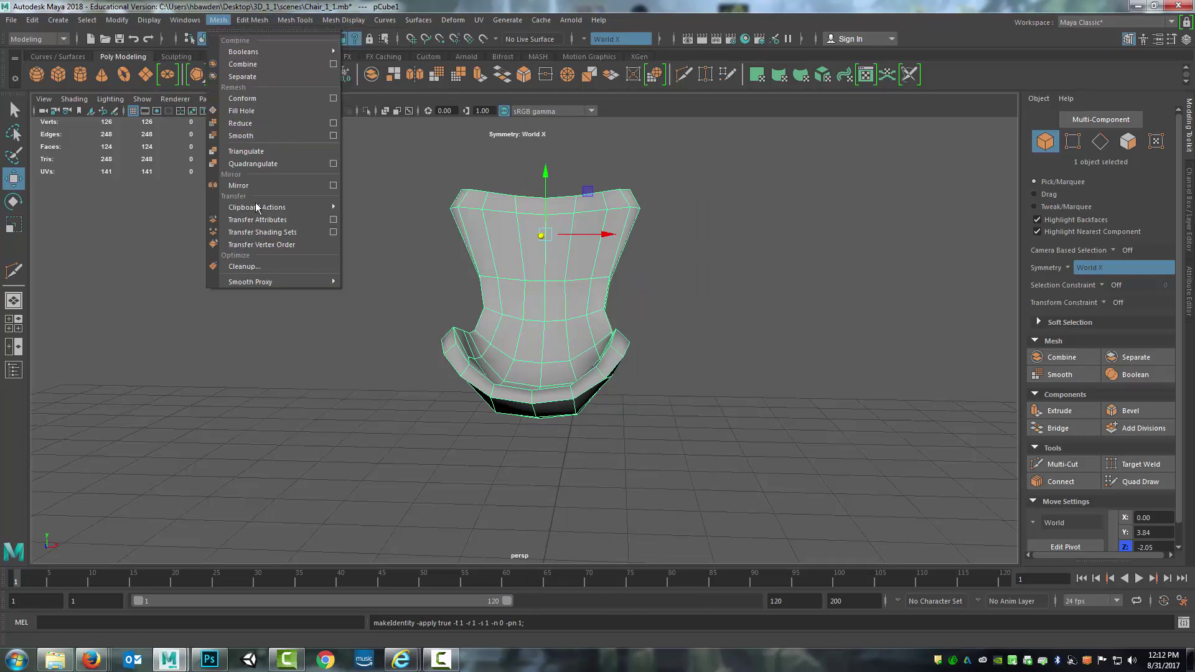
pyautogui.click(249, 266)
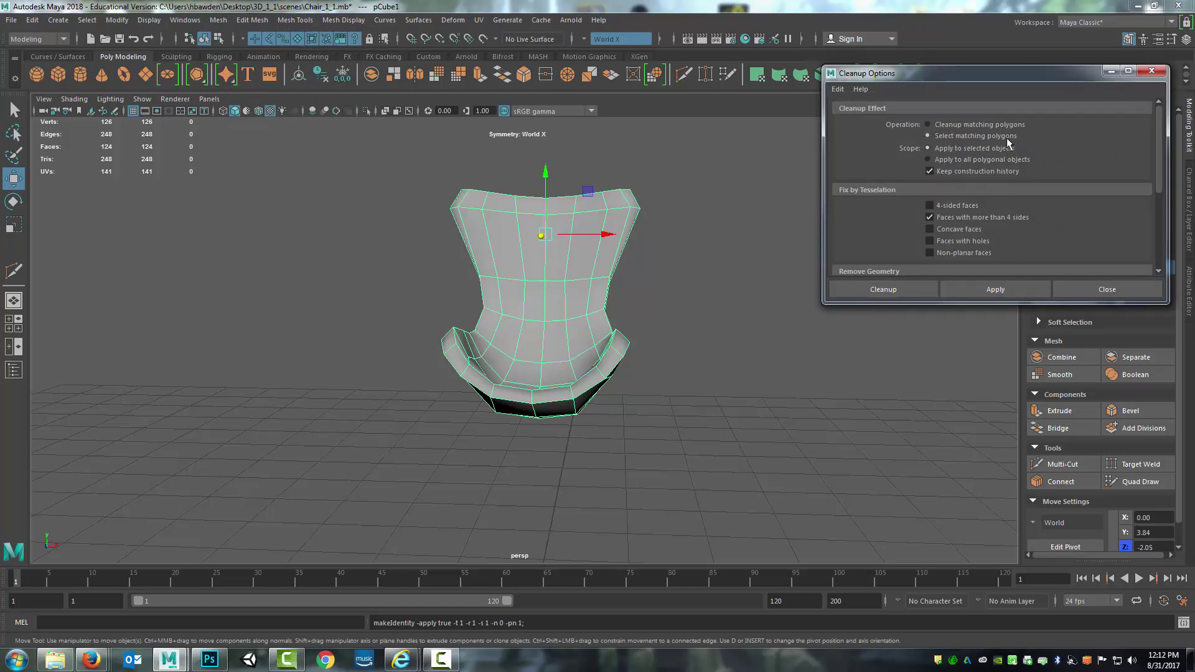
pyautogui.click(976, 291)
pyautogui.click(1151, 71)
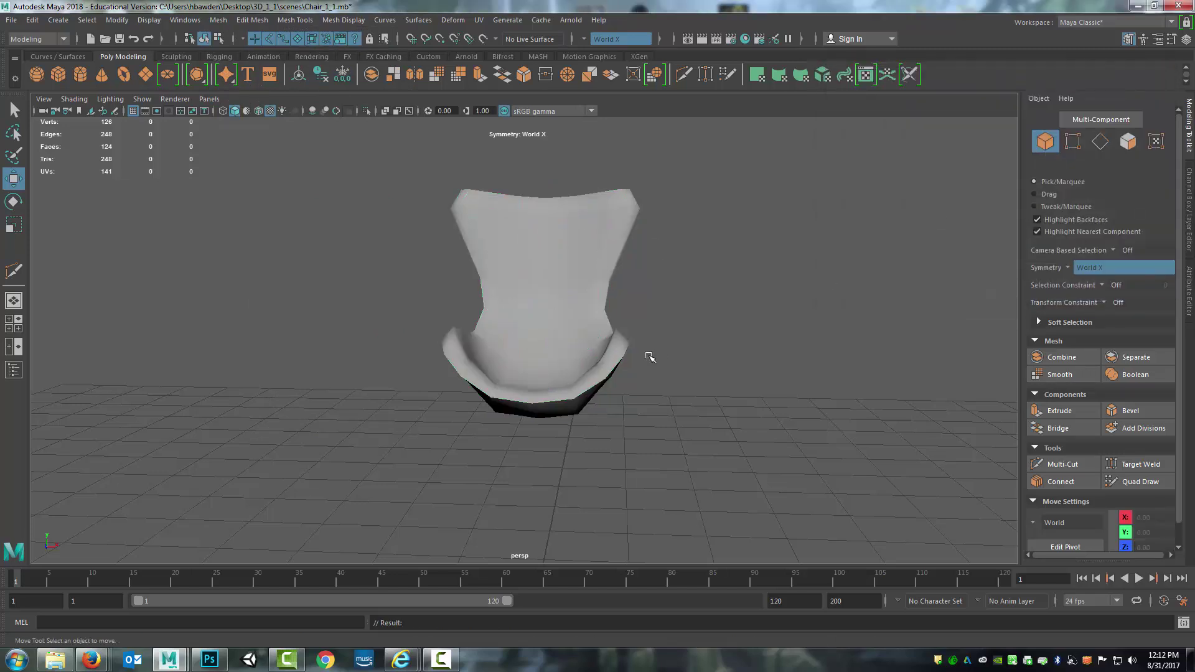
# Save the scene under the new name Chair_1_2.mb in the scenes folder
pyautogui.keyDown('alt'); pyautogui.moveTo(651, 358); pyautogui.dragTo(635, 377); pyautogui.keyUp('alt')
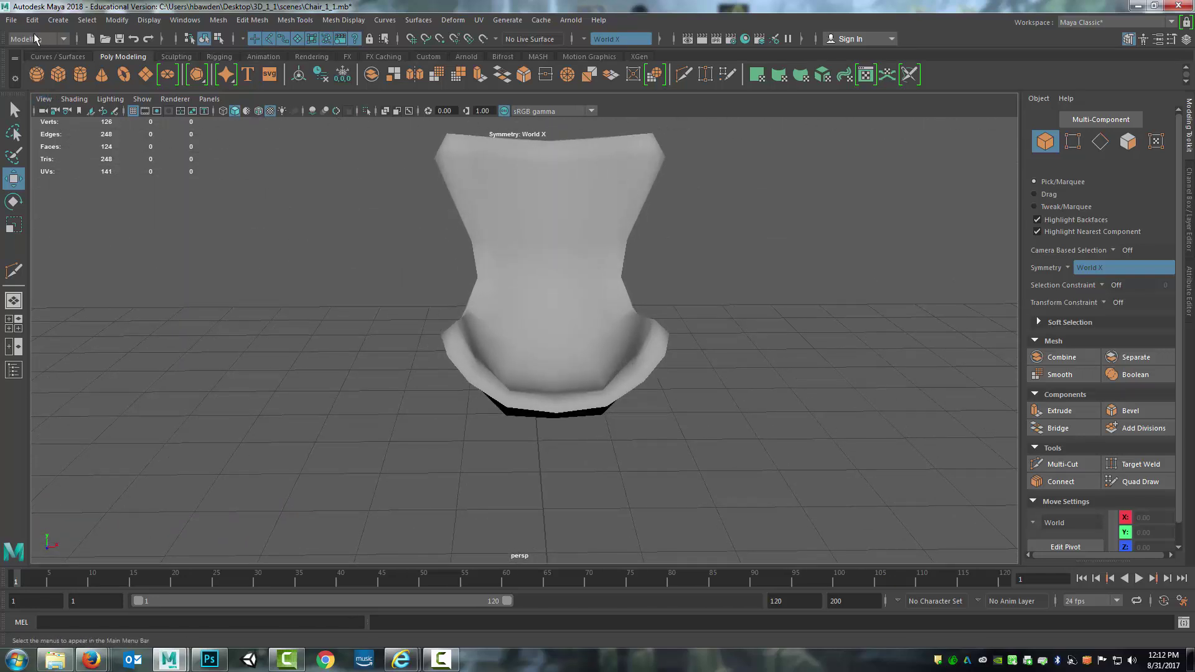
pyautogui.click(11, 19)
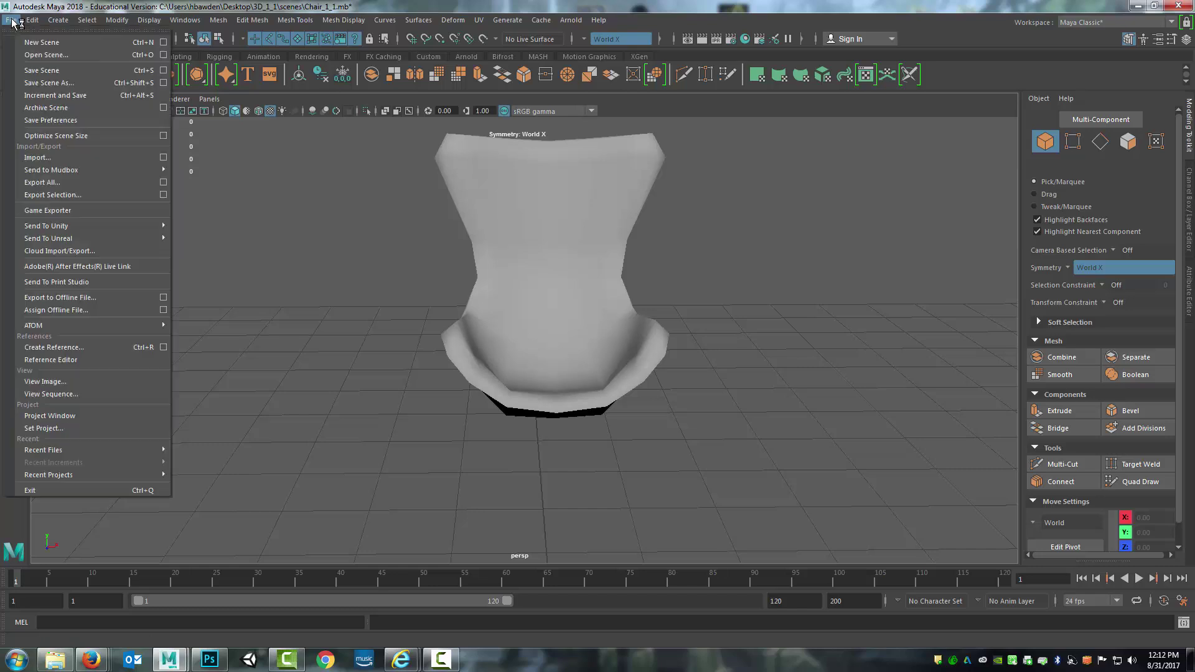
pyautogui.click(52, 83)
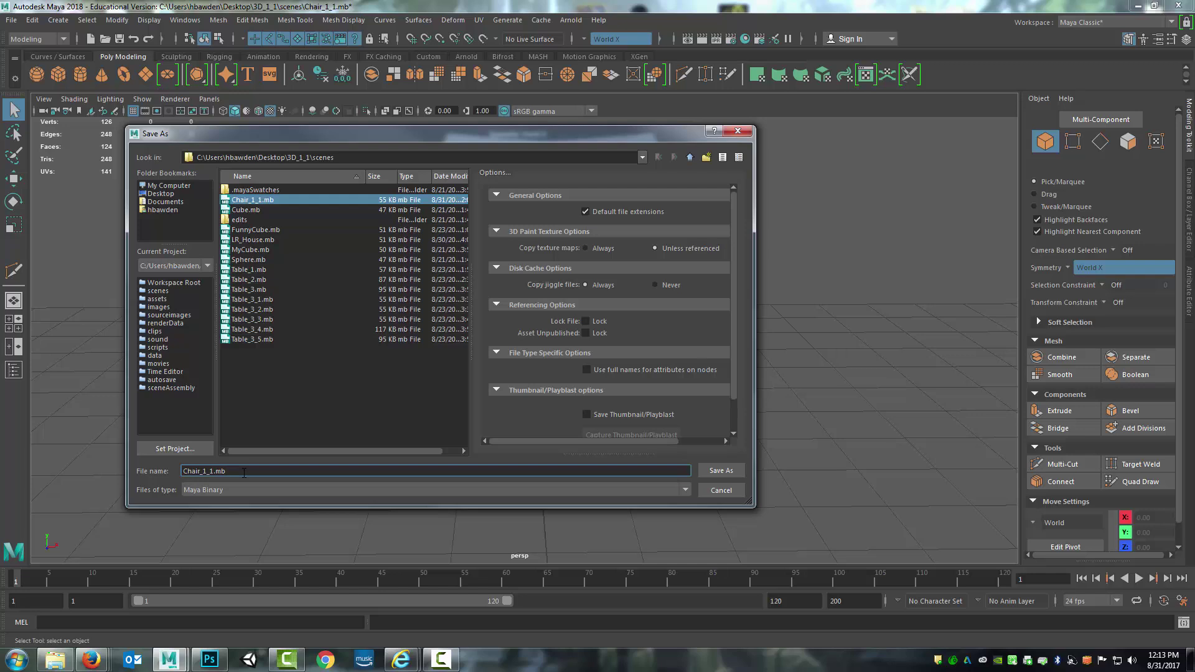
pyautogui.press('BackSpace')
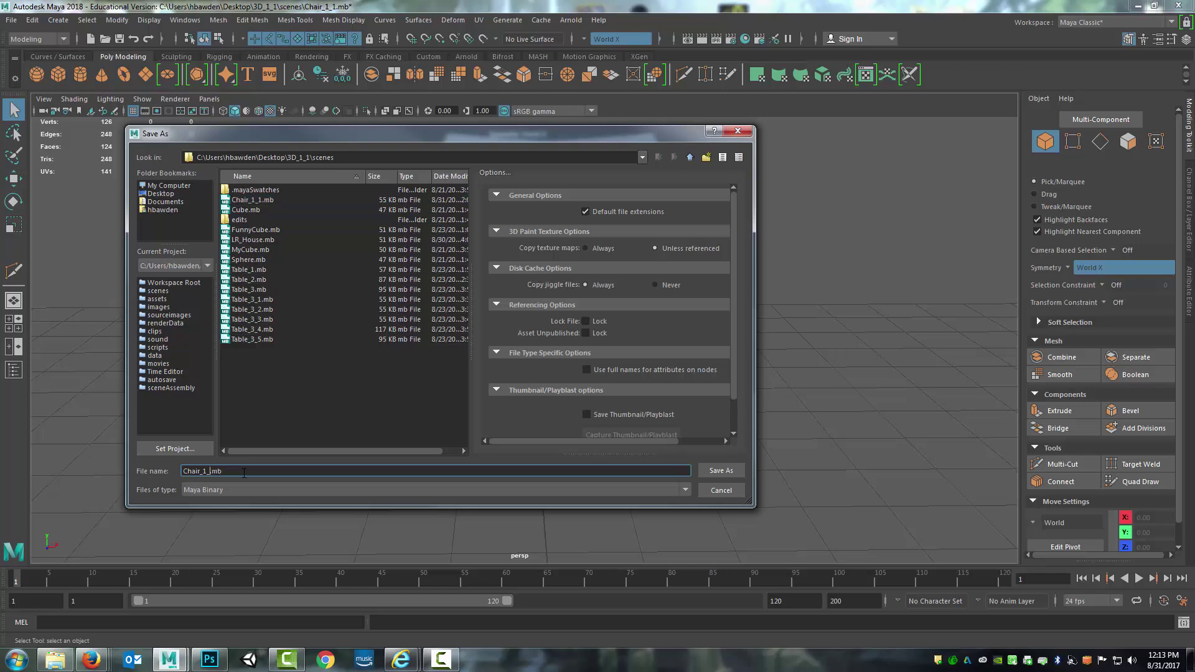
pyautogui.click(738, 465)
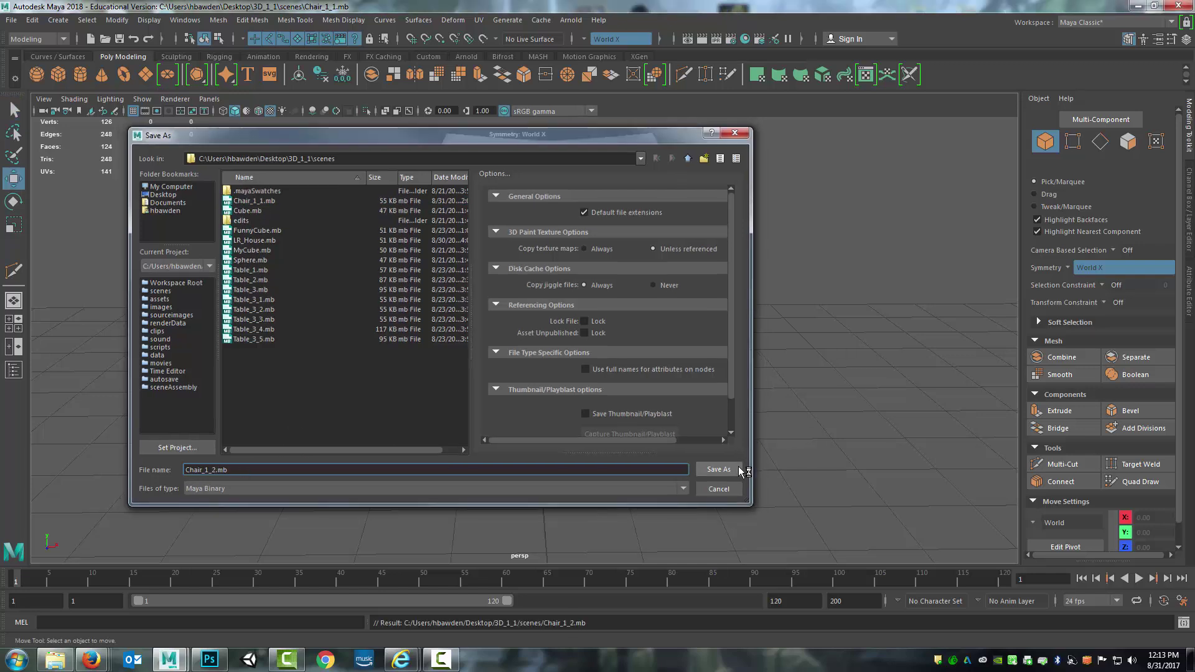
# Create a polygon cube for the seat cushion and raise it to about Y 2.93
pyautogui.keyDown('alt'); pyautogui.moveTo(736, 331); pyautogui.dragTo(687, 388); pyautogui.keyUp('alt')
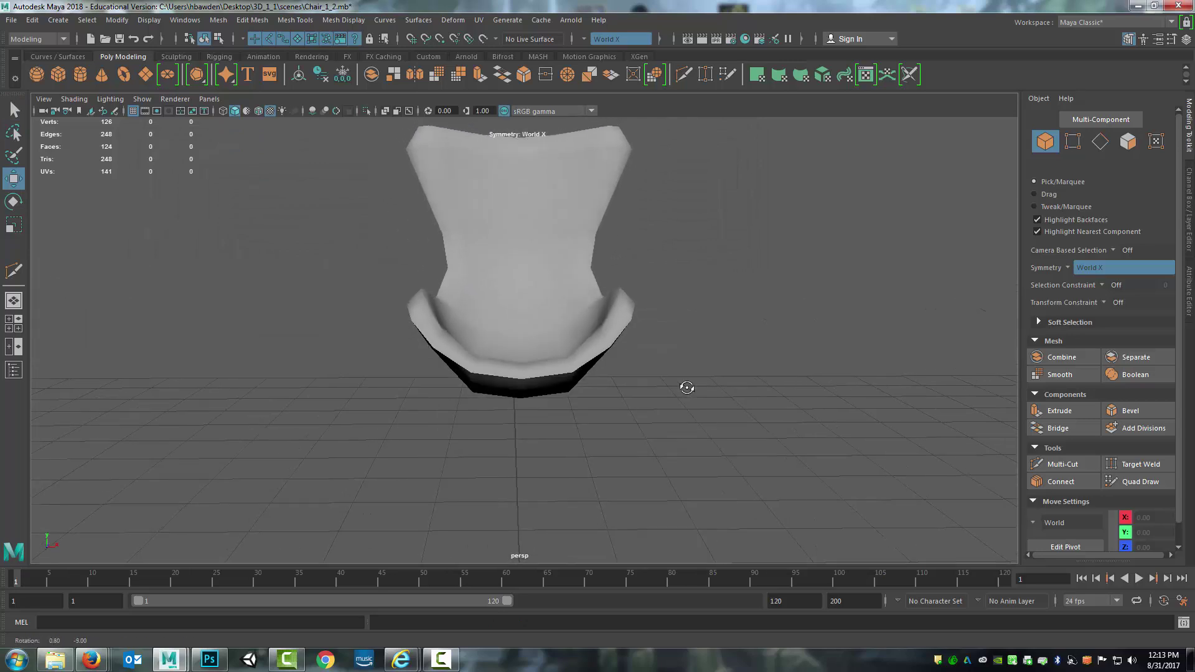
pyautogui.click(562, 359)
pyautogui.keyDown('alt'); pyautogui.moveTo(563, 361); pyautogui.dragTo(563, 369); pyautogui.keyUp('alt')
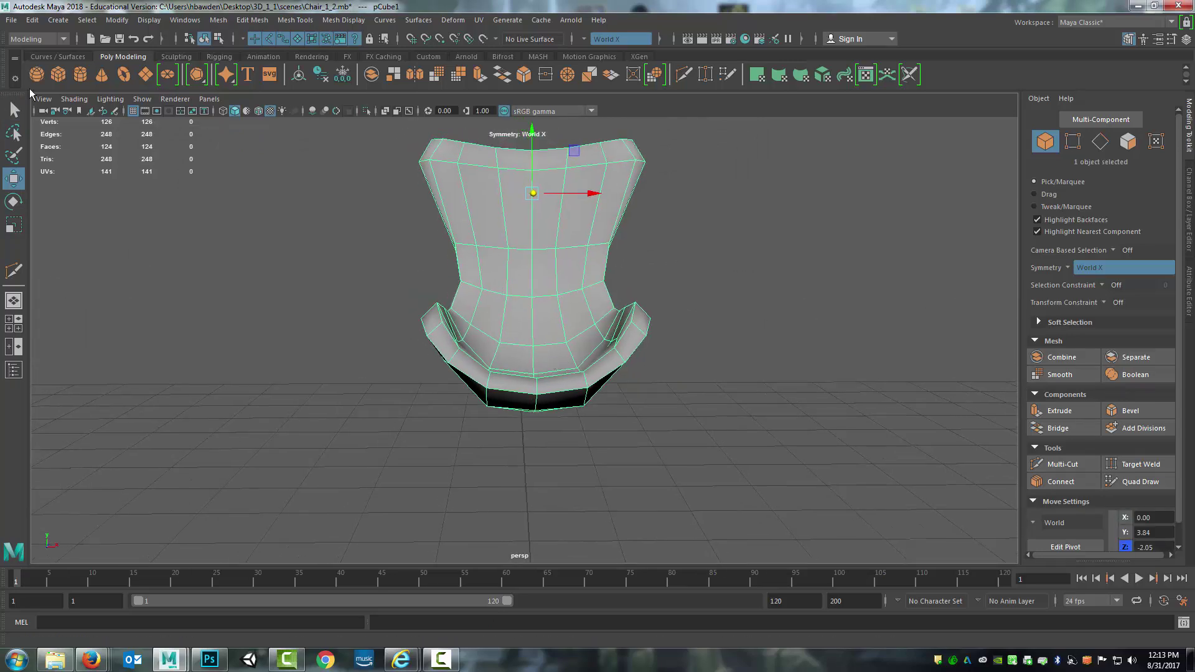
pyautogui.click(58, 75)
pyautogui.scroll(-3, 578, 509)
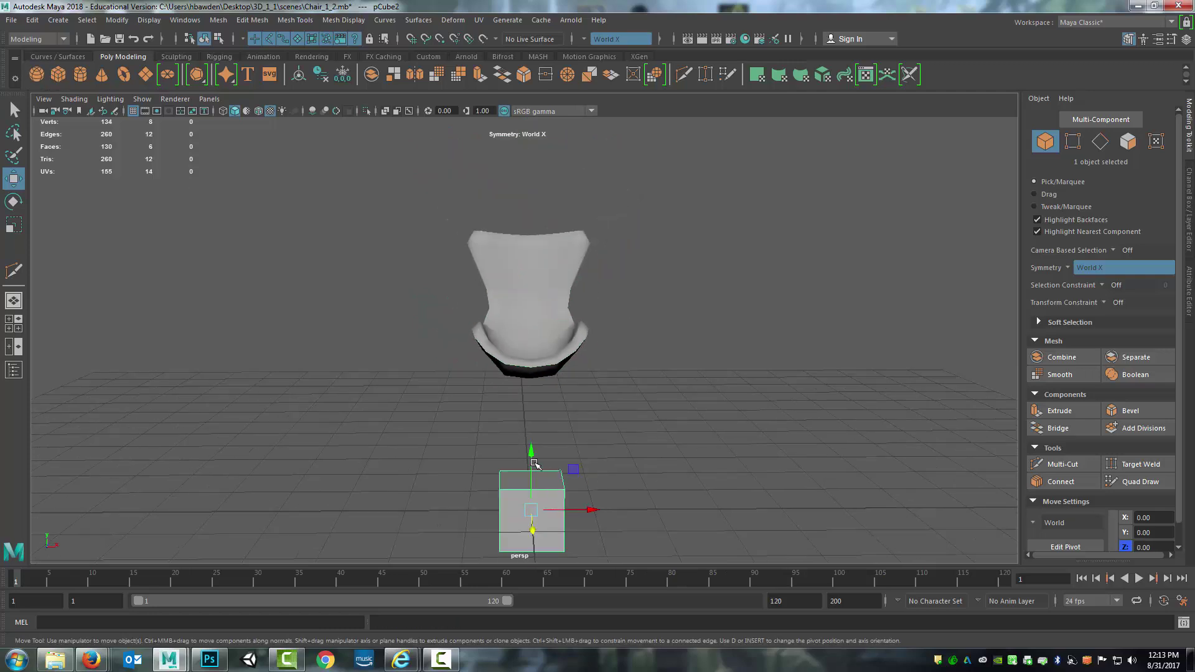
pyautogui.moveTo(533, 462); pyautogui.dragTo(533, 277)
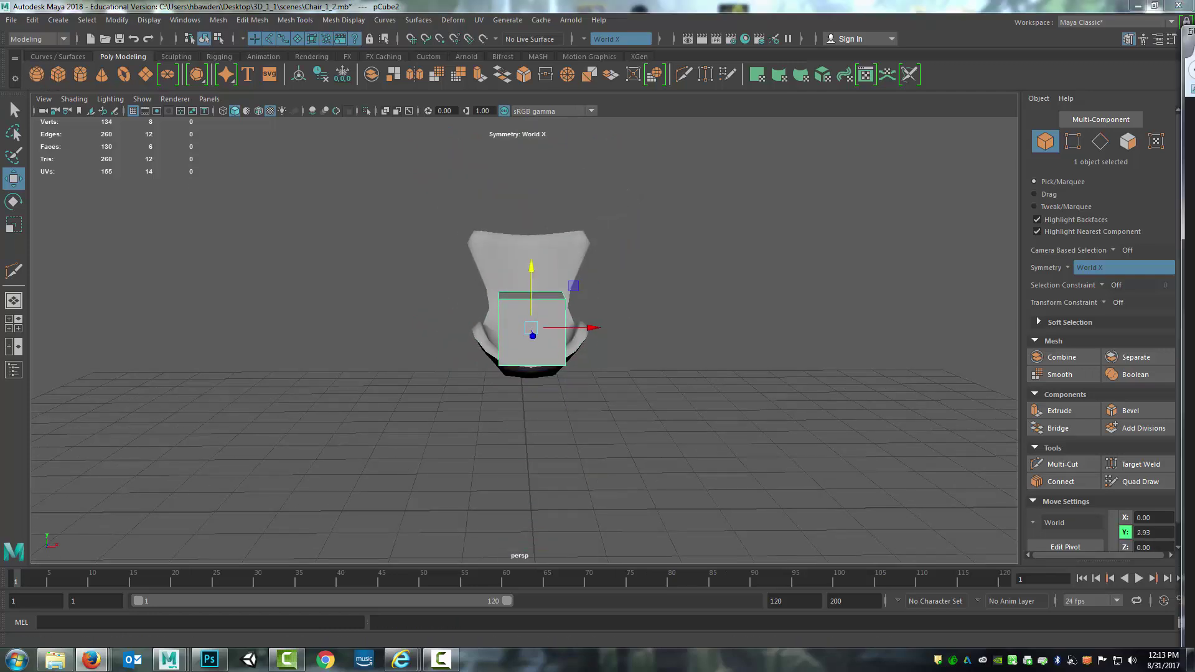
# Consult the cushion in the egg chair photo in Firefox and move the cube back over the seat to about Z -0.95 in Maya
pyautogui.moveTo(1194, 44); pyautogui.dragTo(647, 18)
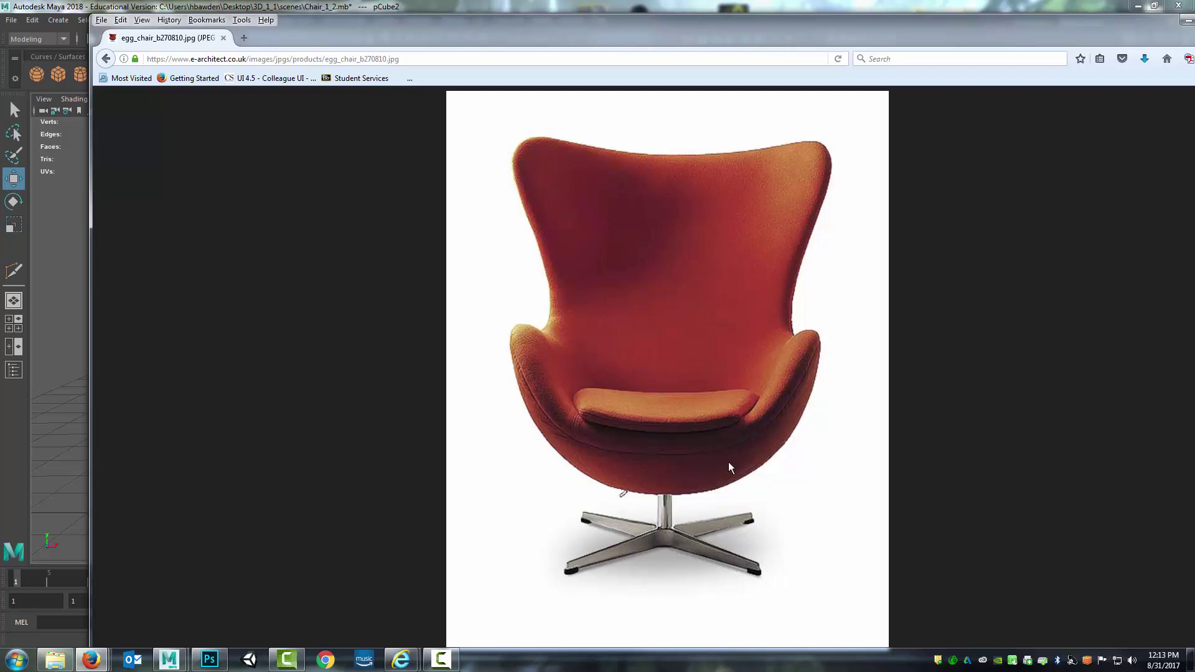
pyautogui.click(1185, 21)
pyautogui.keyDown('alt'); pyautogui.moveTo(466, 415); pyautogui.dragTo(420, 354); pyautogui.keyUp('alt')
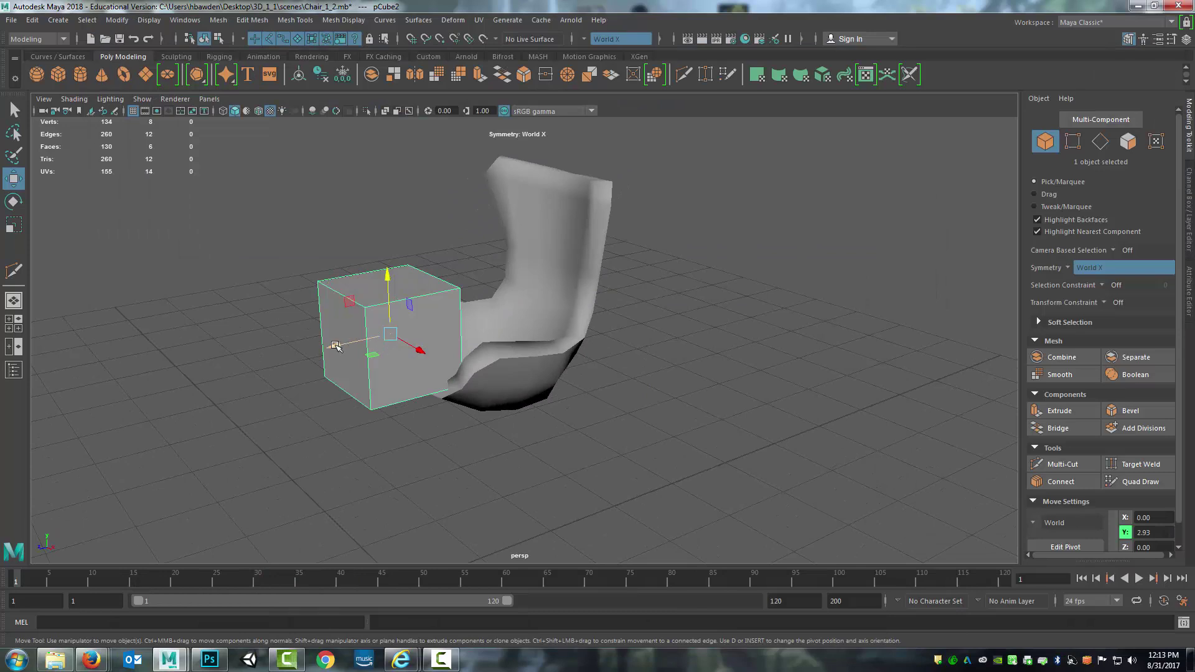
pyautogui.keyDown('alt'); pyautogui.moveTo(334, 346); pyautogui.dragTo(548, 298); pyautogui.keyUp('alt')
# Flatten the cube vertically into a cushion slab and lower it onto the seat at about Y 2.40
pyautogui.press('r')
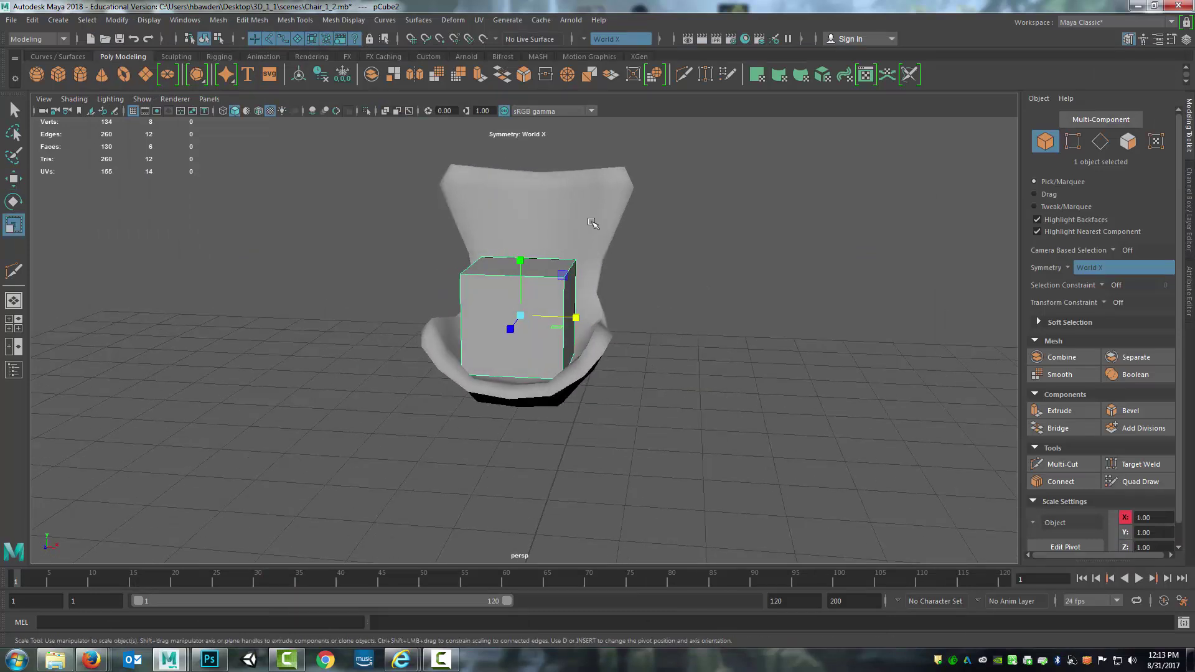
pyautogui.moveTo(519, 257); pyautogui.dragTo(522, 307)
pyautogui.press('w')
pyautogui.keyDown('alt'); pyautogui.moveTo(523, 309); pyautogui.dragTo(606, 380, button='right'); pyautogui.keyUp('alt')
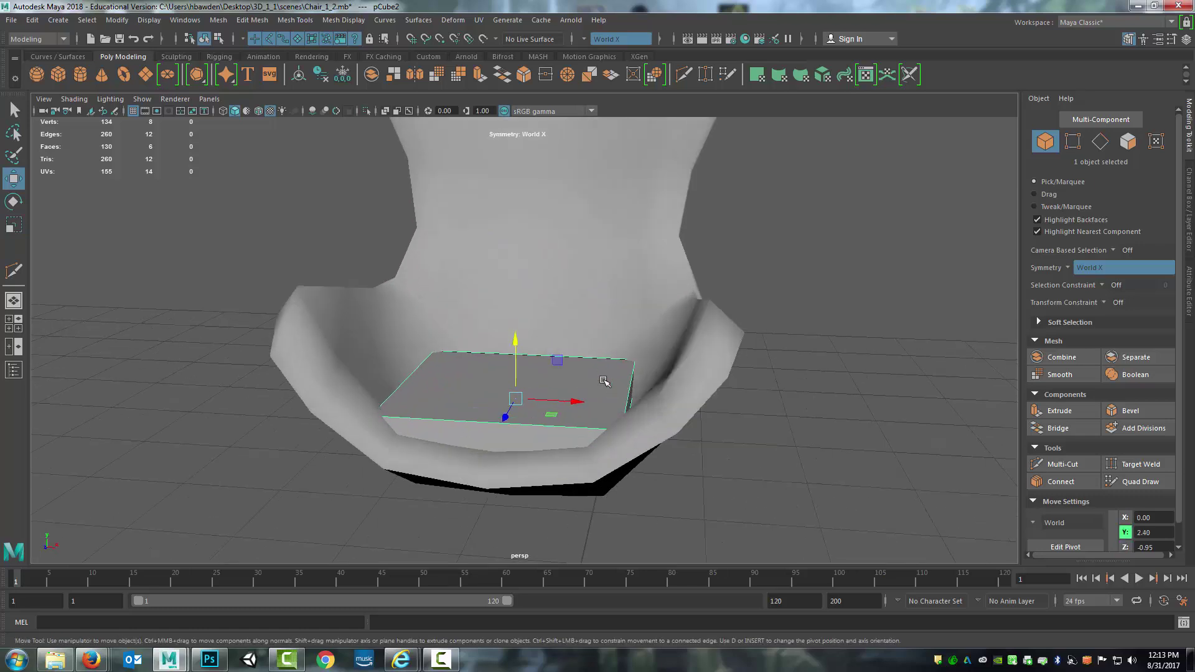
# Cut an edge loop from back to front through the middle of the cushion slab with Multi-Cut
pyautogui.moveTo(504, 383)
pyautogui.keyDown('alt'); pyautogui.mouseDown()
pyautogui.moveTo(533, 404)
pyautogui.moveTo(510, 406)
pyautogui.mouseUp(); pyautogui.keyUp('alt')
pyautogui.keyDown('alt'); pyautogui.moveTo(509, 406); pyautogui.dragTo(516, 347, button='middle'); pyautogui.keyUp('alt')
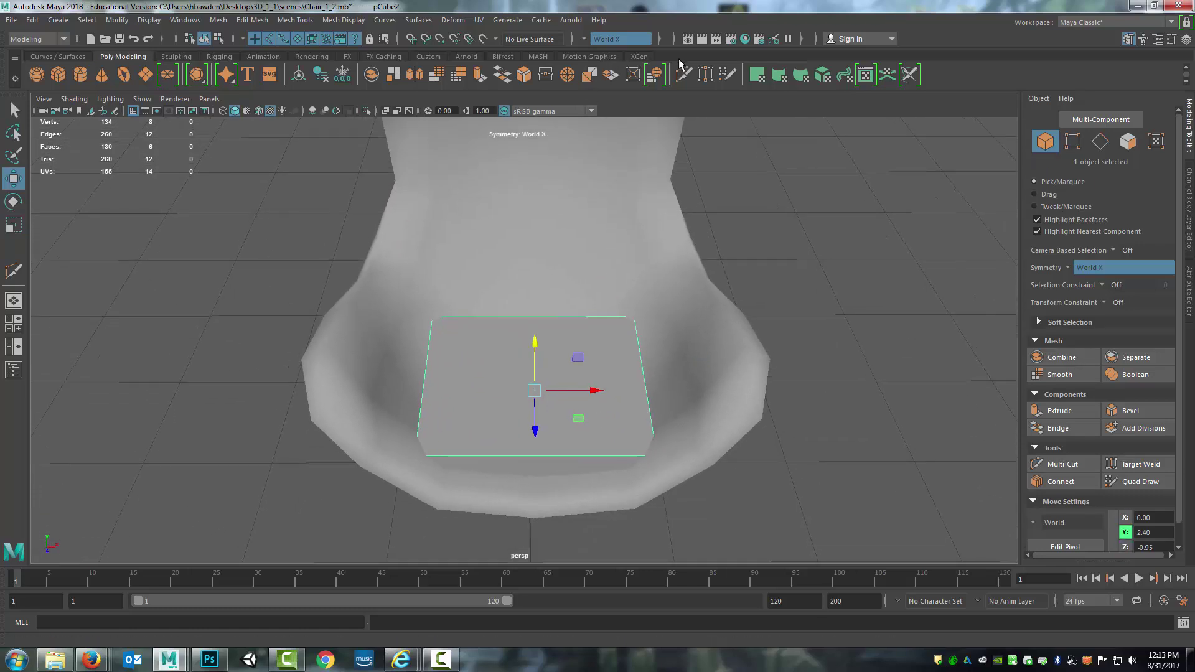
pyautogui.click(683, 74)
pyautogui.click(533, 316)
pyautogui.click(536, 455)
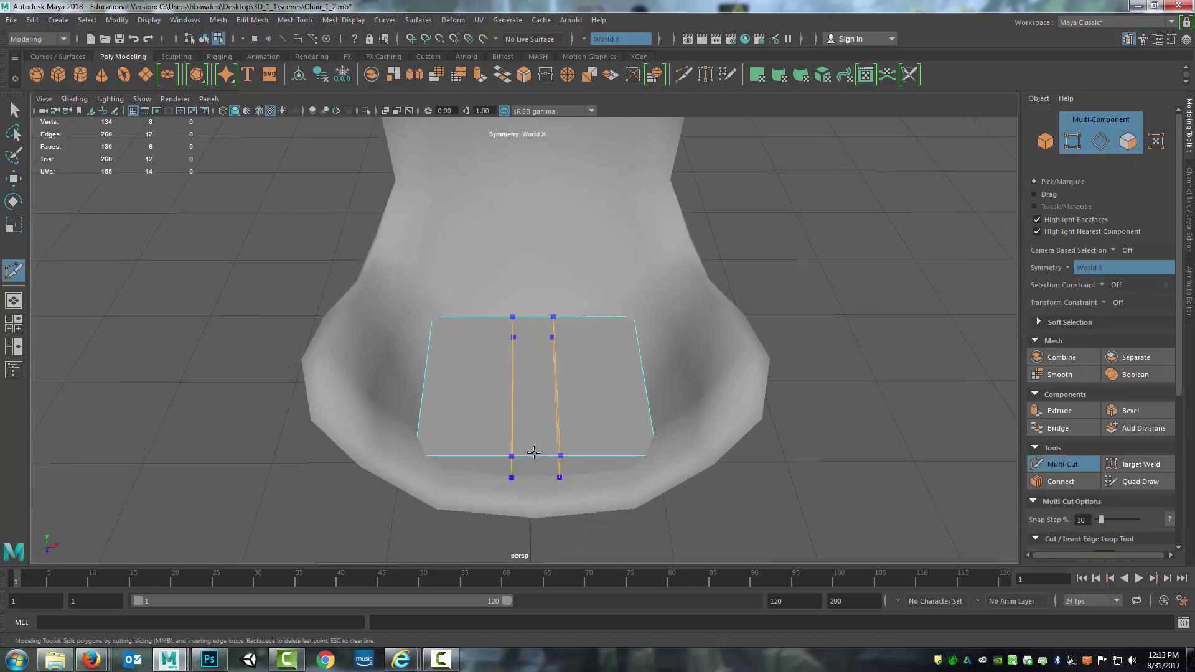
pyautogui.press('Return')
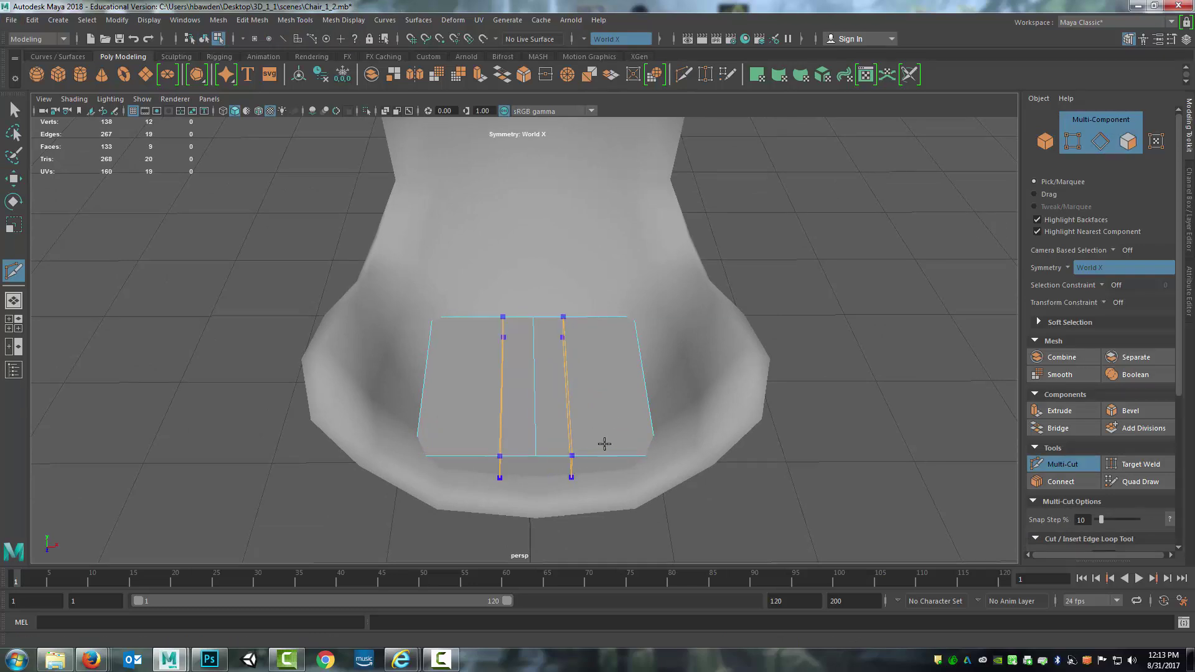
# Undo the cushion's middle edge loop and recut it from back to front with symmetry turned off
pyautogui.keyDown('alt'); pyautogui.moveTo(707, 467); pyautogui.dragTo(578, 415); pyautogui.keyUp('alt')
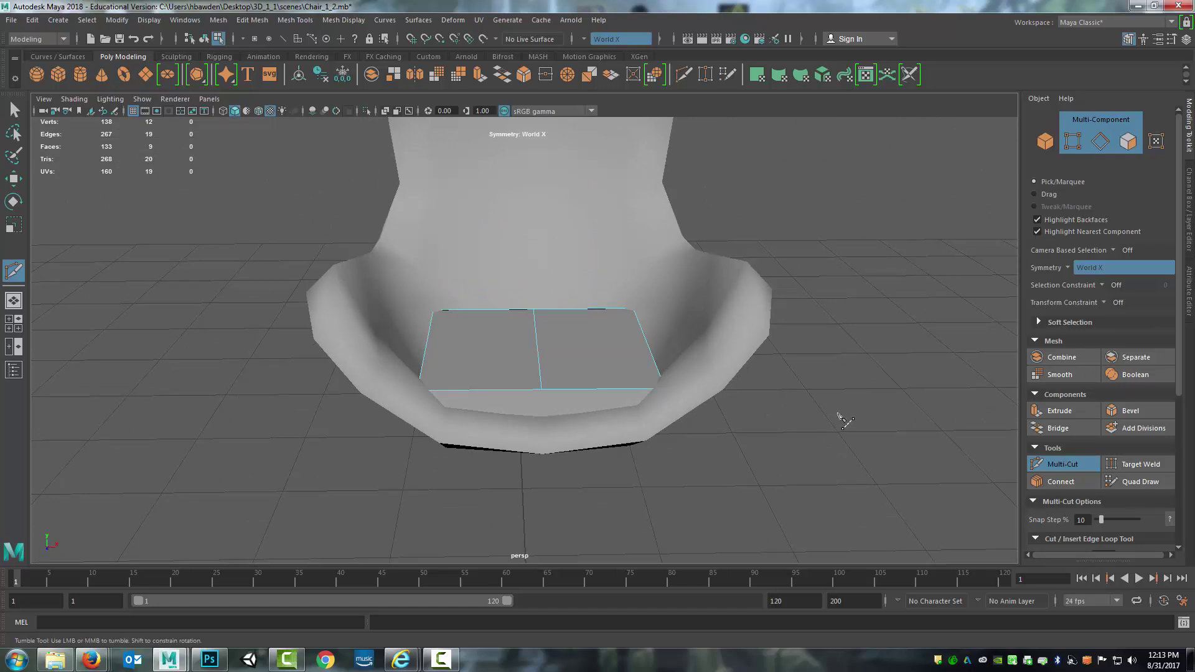
pyautogui.hotkey('ctrl', 'z')
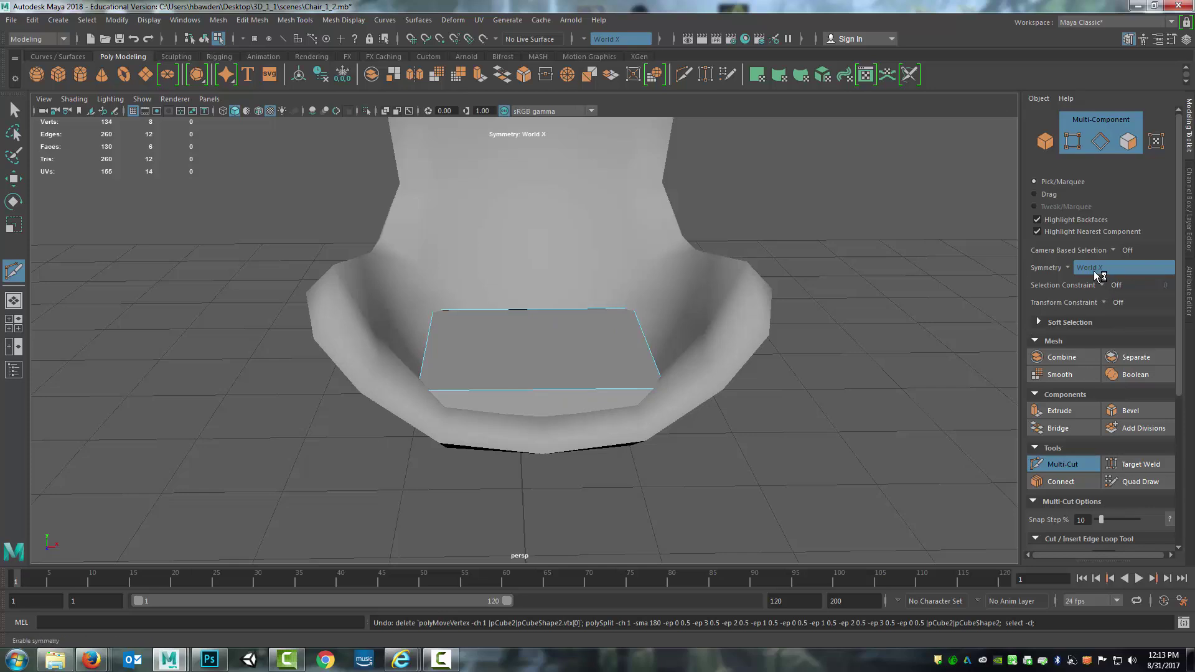
pyautogui.click(1068, 268)
pyautogui.click(1123, 273)
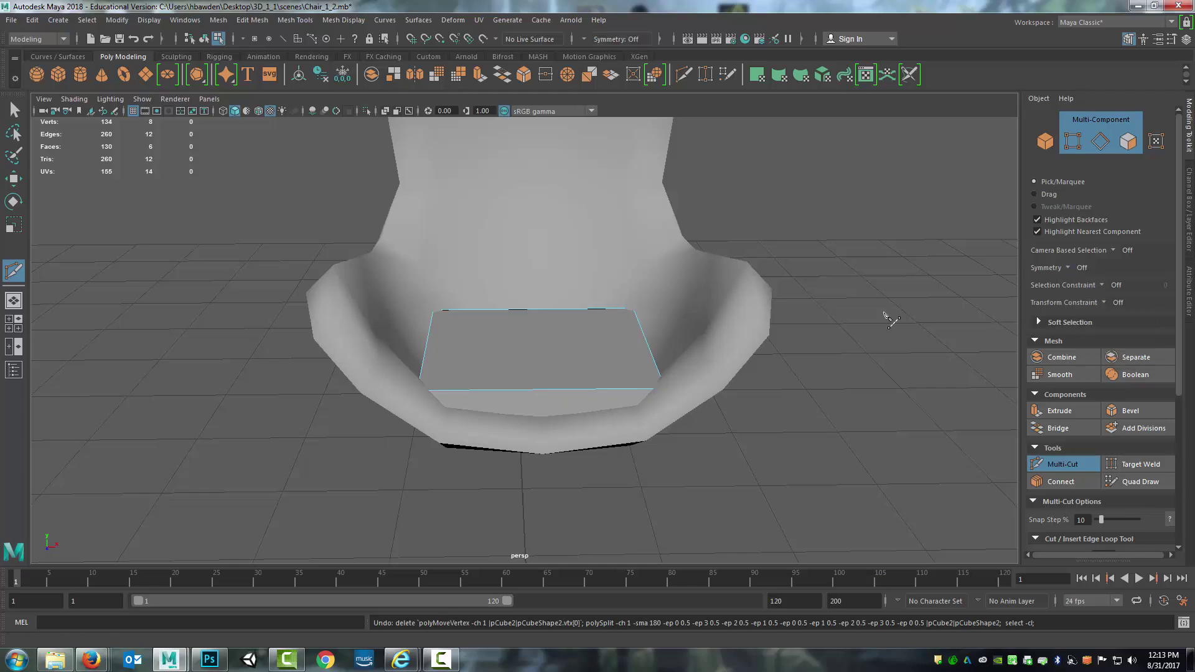
pyautogui.keyDown('ctrl'); pyautogui.click(556, 384); pyautogui.keyUp('ctrl')
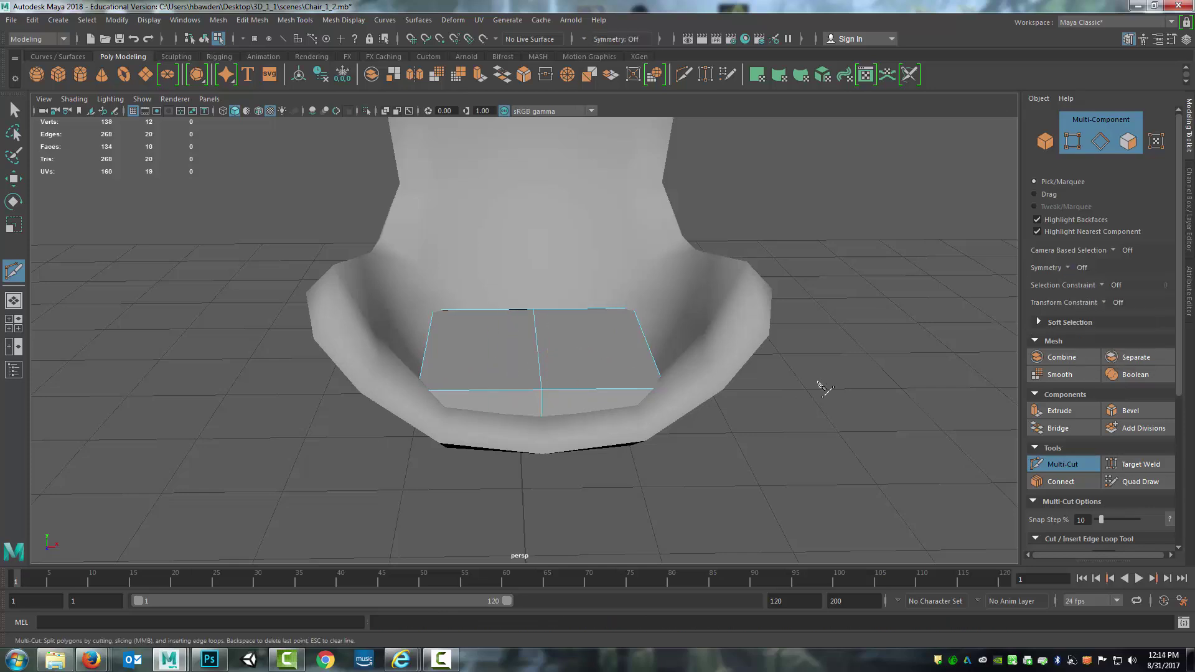
pyautogui.moveTo(824, 389)
pyautogui.keyDown('alt'); pyautogui.mouseDown()
pyautogui.moveTo(805, 419)
pyautogui.moveTo(818, 404)
pyautogui.mouseUp(); pyautogui.keyUp('alt')
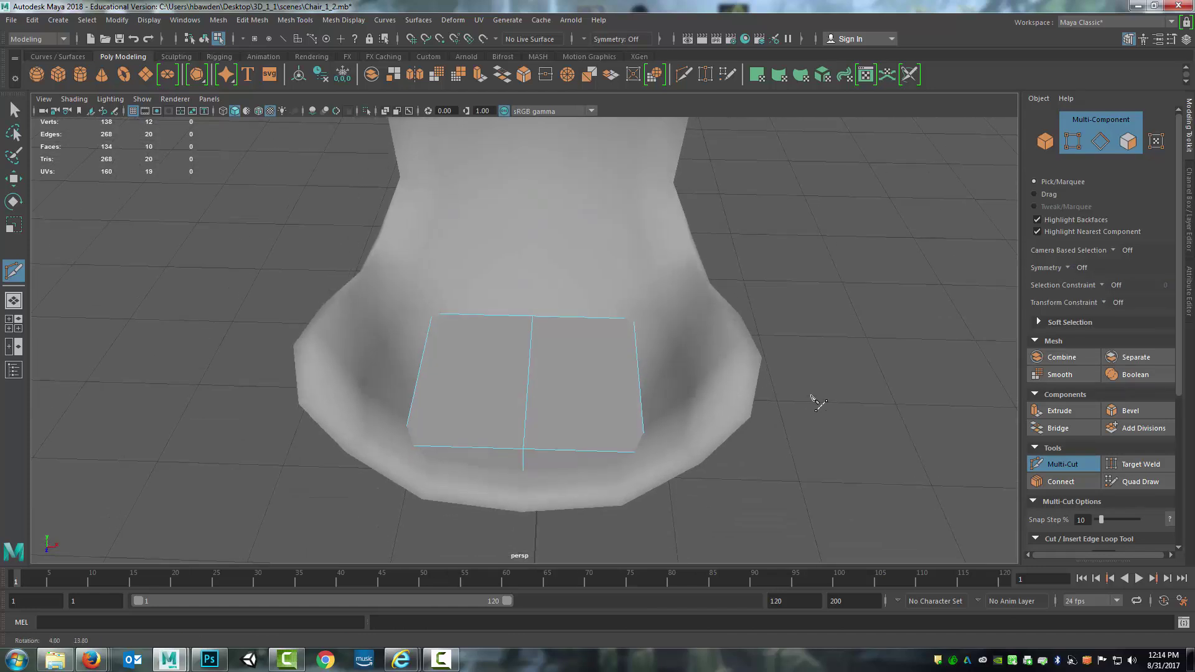
# Enable World X symmetry and cut mirrored edge loops near both side edges of the cushion slab
pyautogui.click(1066, 269)
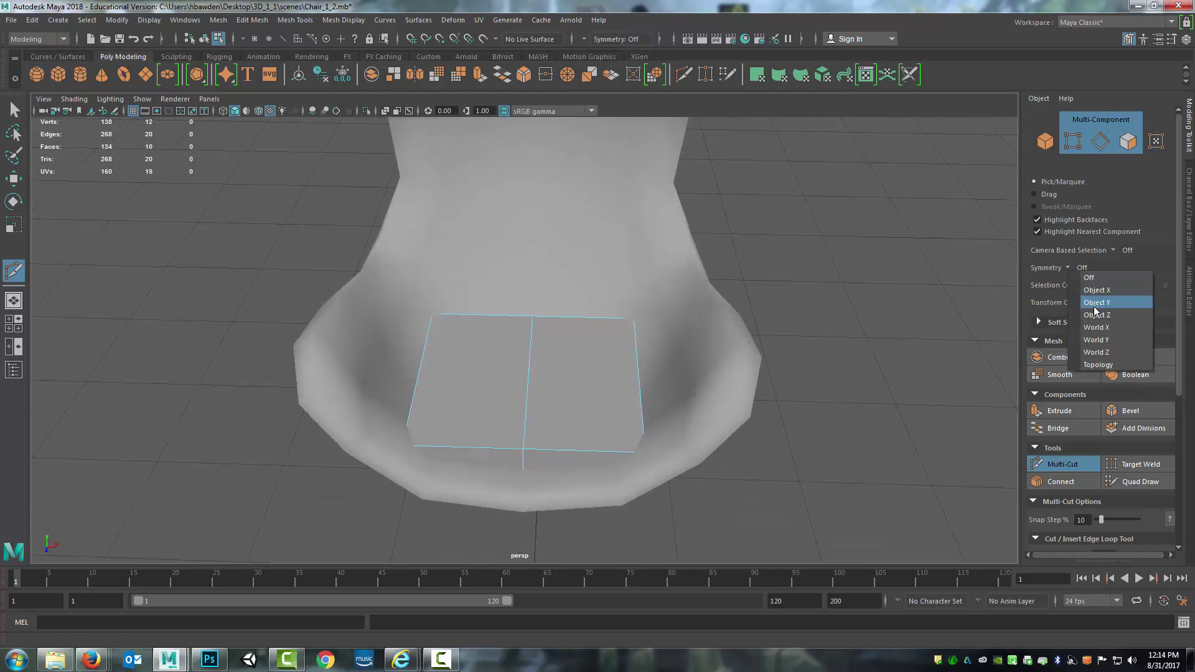
pyautogui.click(1096, 327)
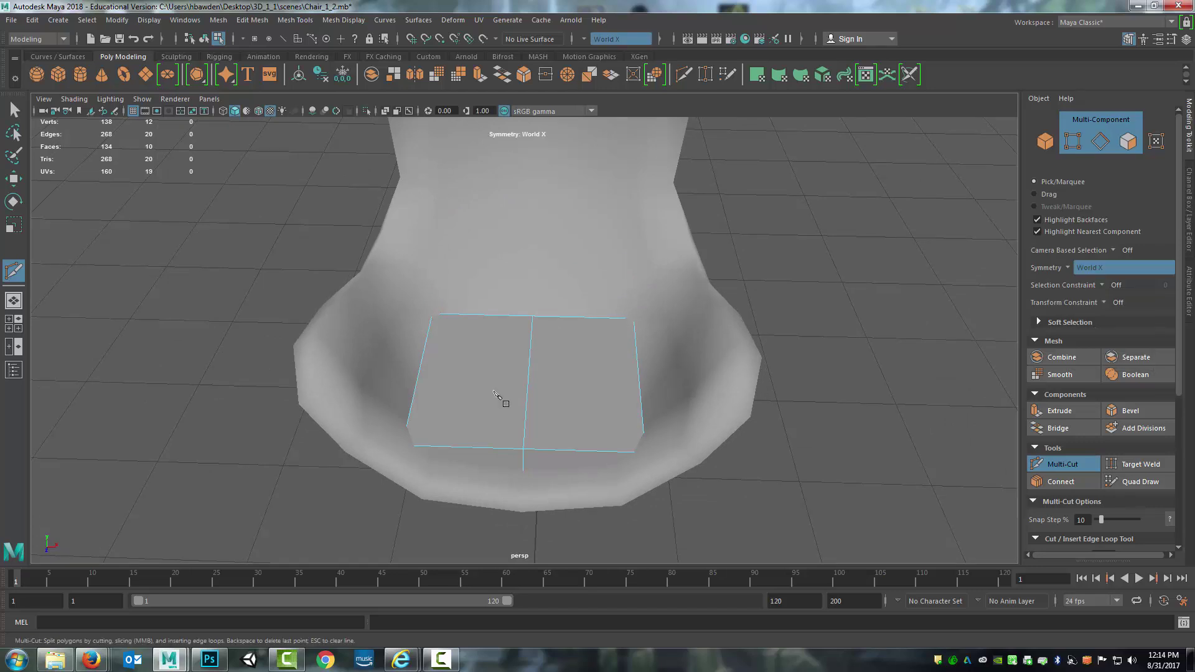
pyautogui.keyDown('alt'); pyautogui.moveTo(496, 396); pyautogui.dragTo(413, 408); pyautogui.keyUp('alt')
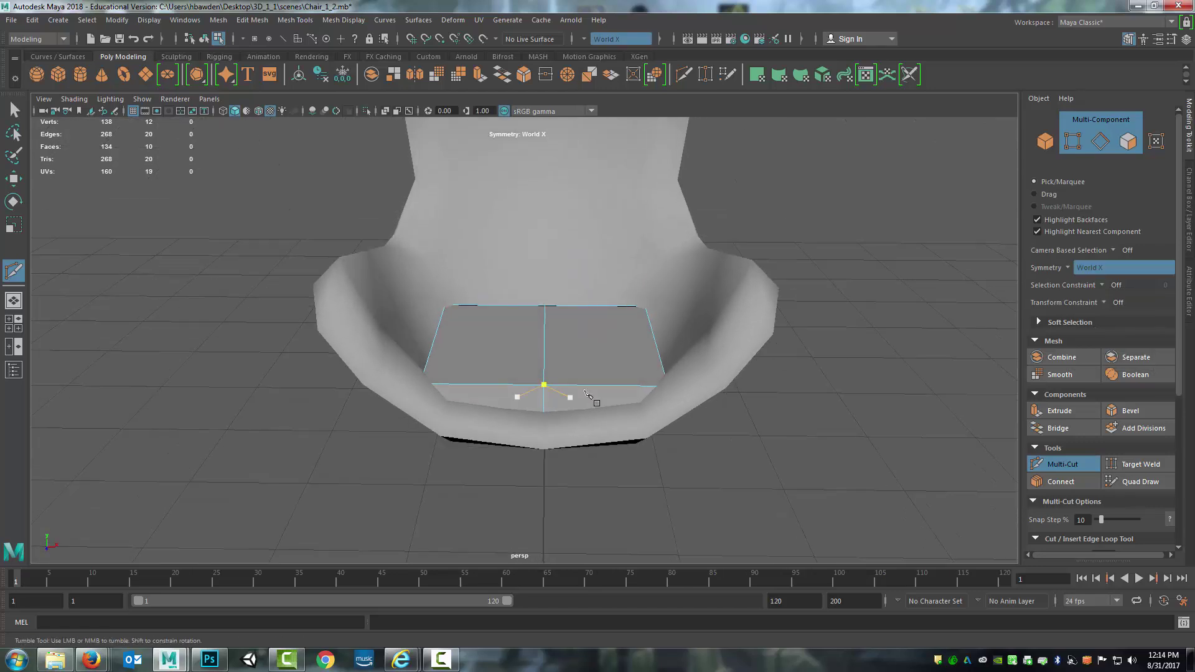
pyautogui.keyDown('ctrl'); pyautogui.moveTo(597, 387); pyautogui.dragTo(622, 464); pyautogui.keyUp('ctrl')
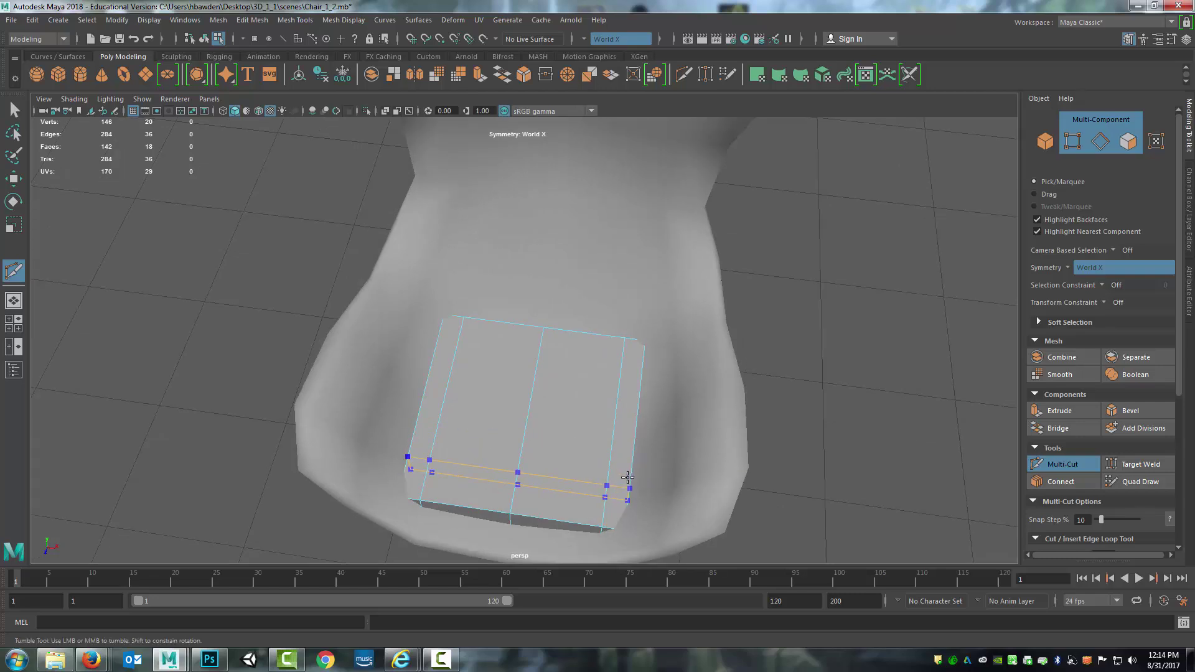
# Try cutting mirrored edge loops near the cushion's front and back edges, using World Z and Object Z symmetry
pyautogui.click(1068, 269)
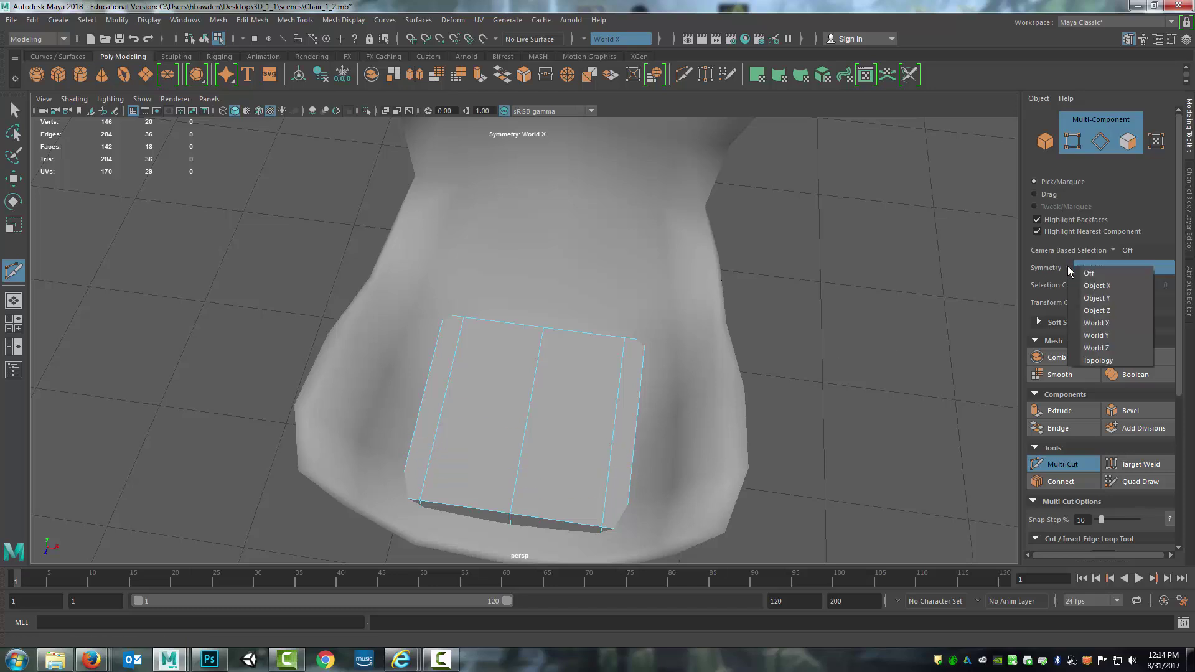
pyautogui.click(1084, 349)
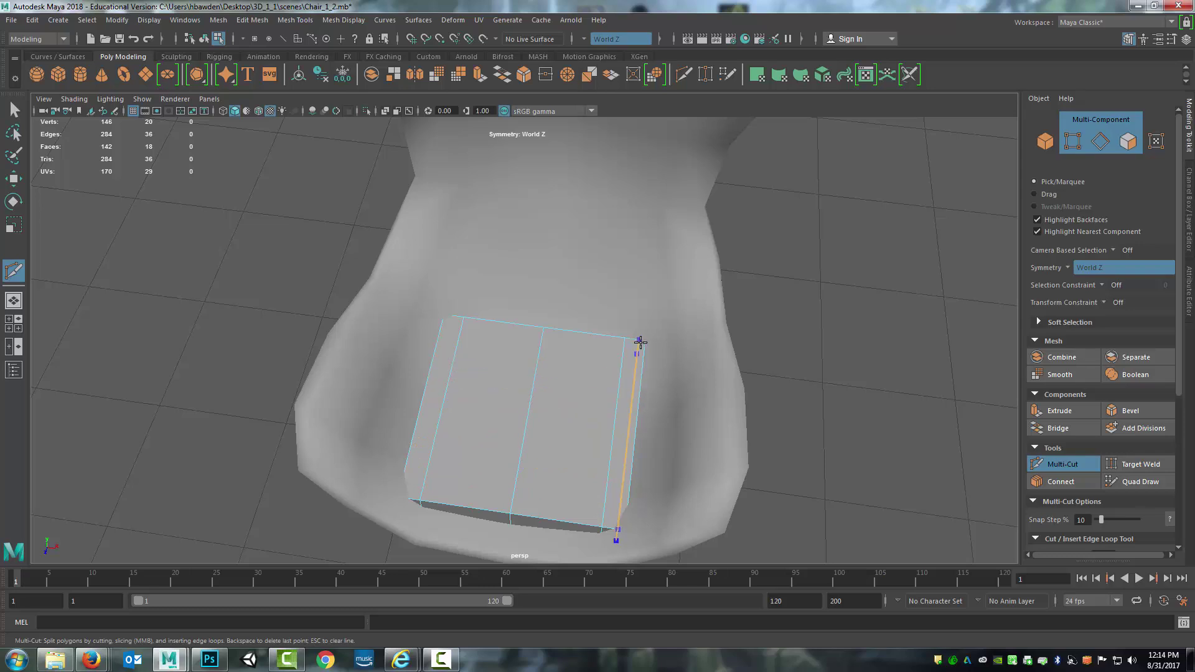
pyautogui.keyDown('alt'); pyautogui.moveTo(747, 421); pyautogui.dragTo(498, 390); pyautogui.keyUp('alt')
pyautogui.keyDown('alt'); pyautogui.moveTo(278, 328); pyautogui.dragTo(511, 406, button='right'); pyautogui.keyUp('alt')
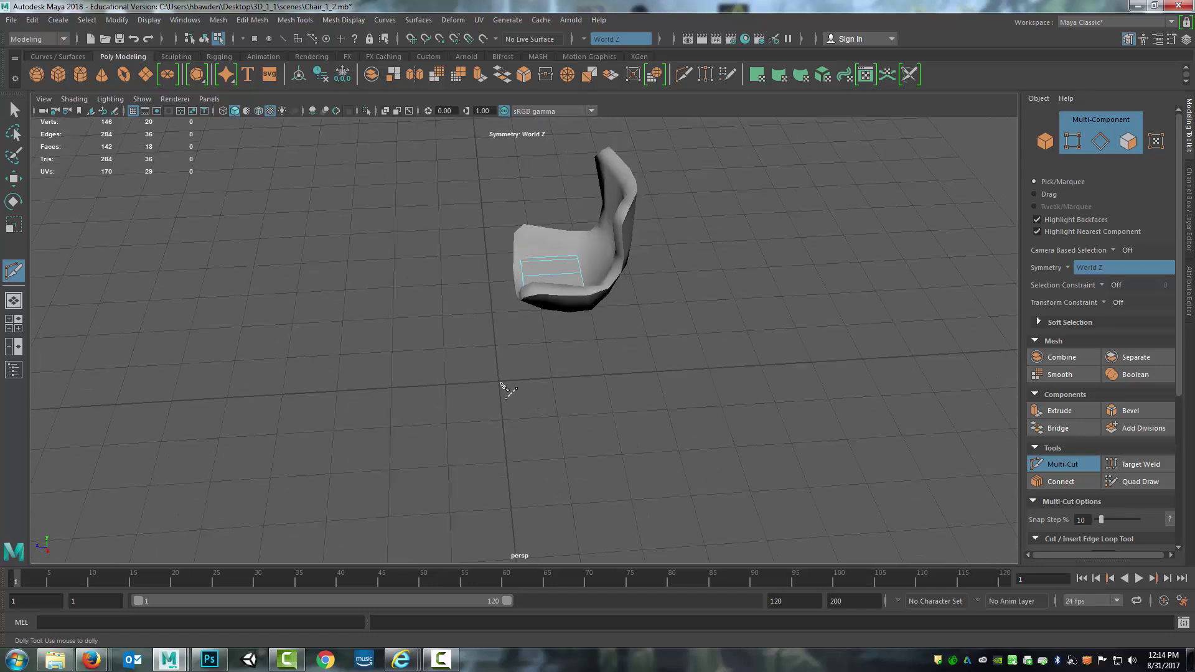
pyautogui.scroll(8, 621, 363)
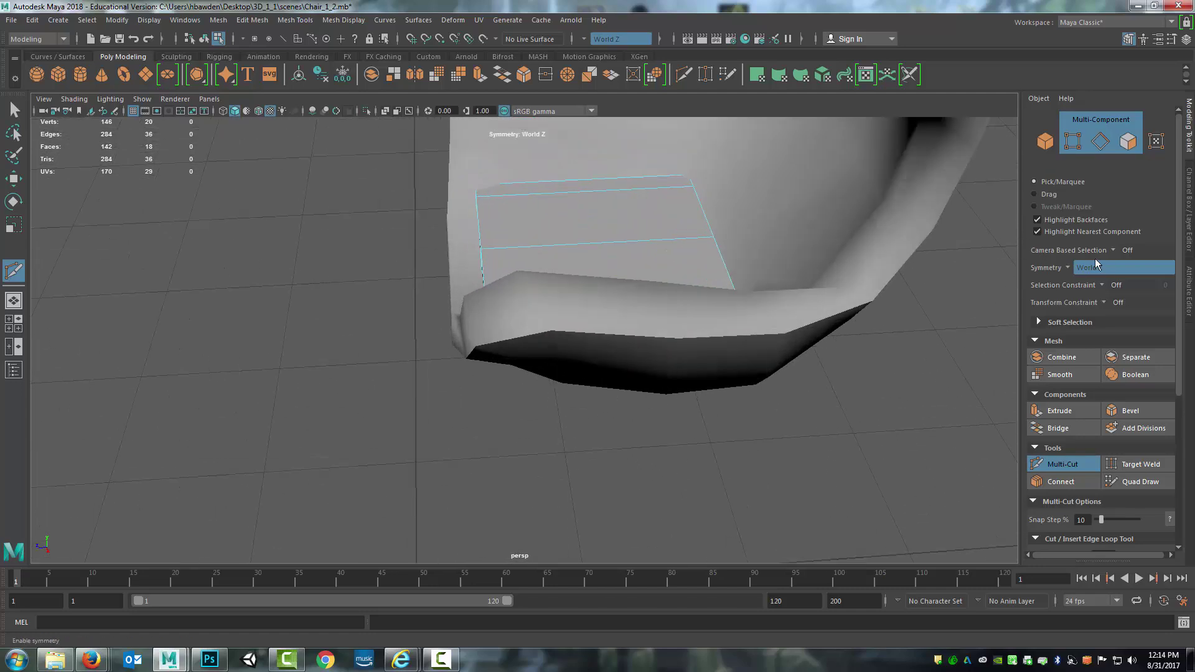
pyautogui.click(1069, 270)
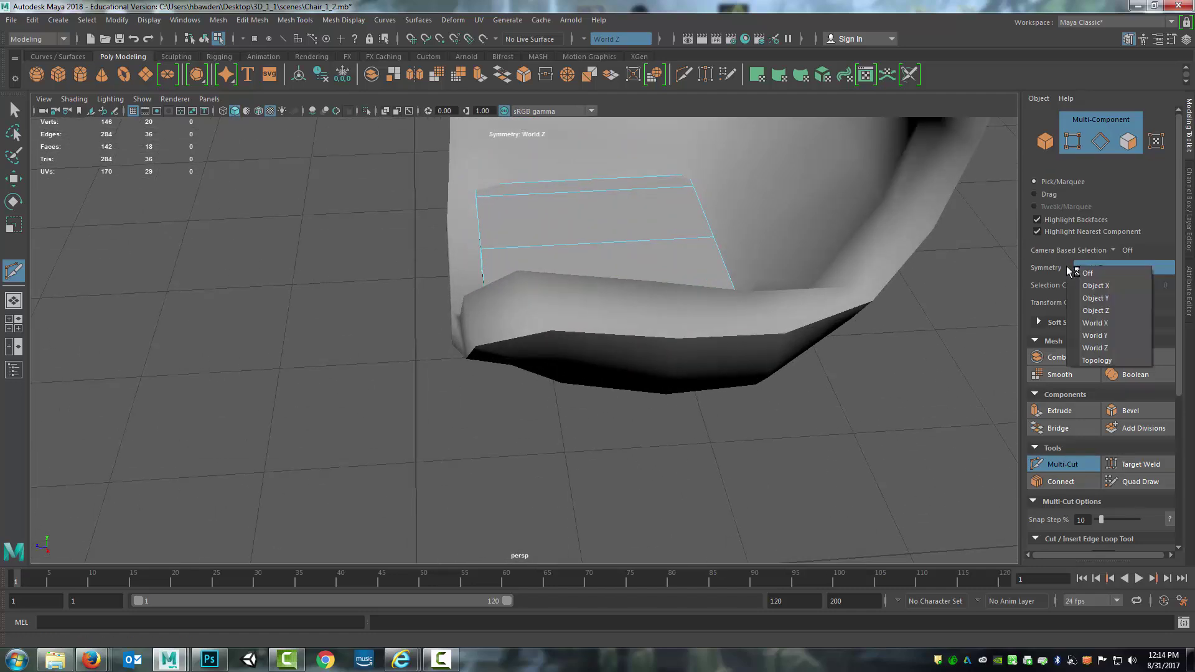
pyautogui.click(1082, 307)
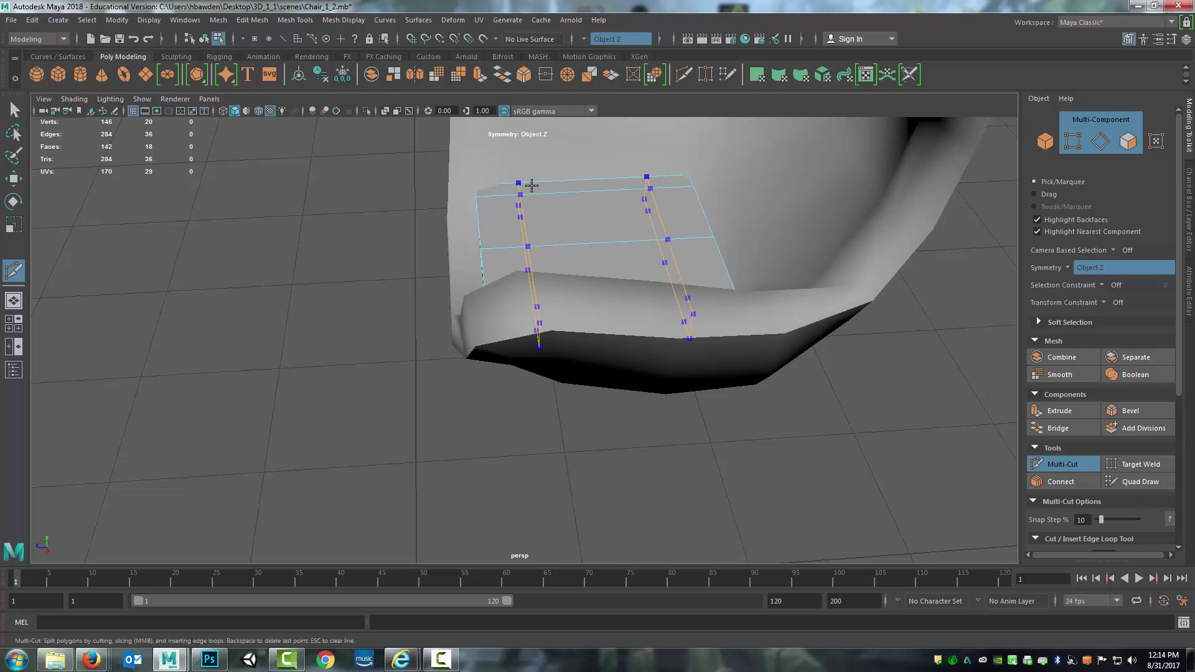
pyautogui.keyDown('alt'); pyautogui.moveTo(591, 226); pyautogui.dragTo(489, 281); pyautogui.keyUp('alt')
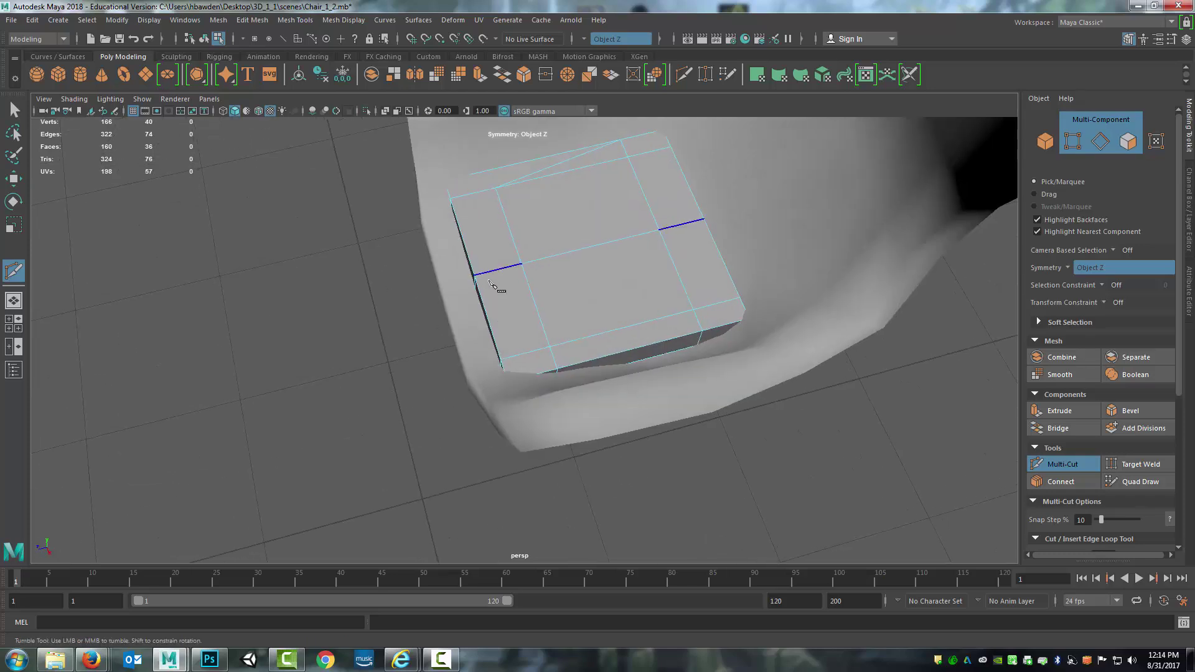
# Undo the mirrored crosswise cuts near the cushion's front and back edges
pyautogui.hotkey('ctrl', 'c')
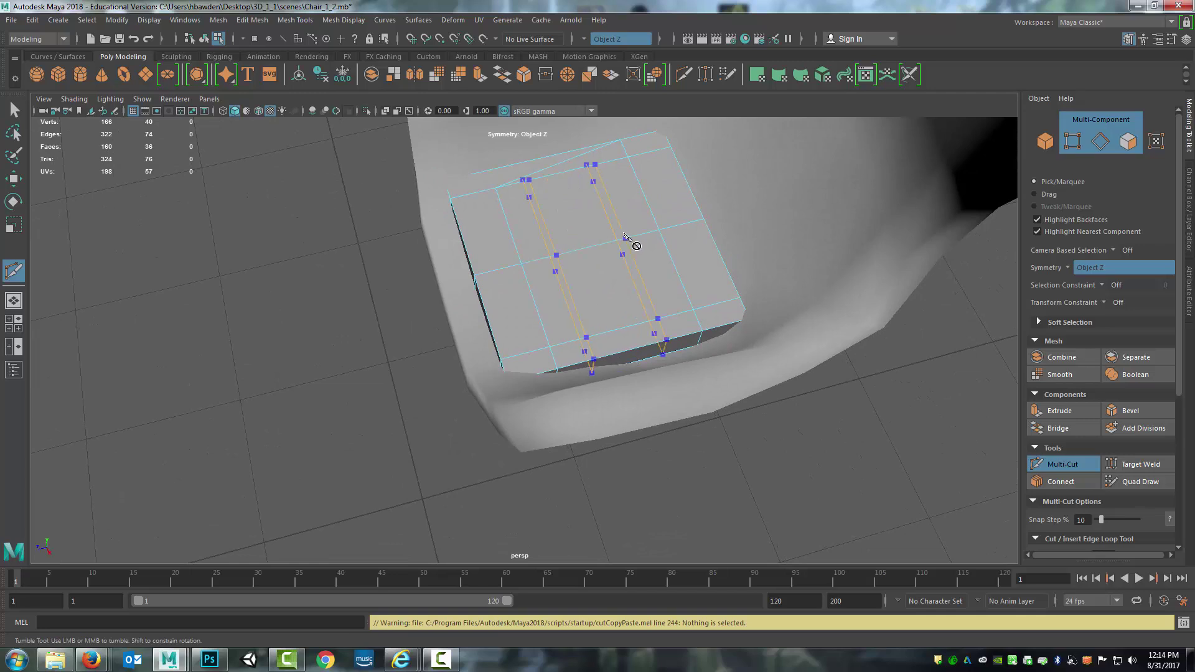
pyautogui.hotkey('ctrl', 'z')
pyautogui.keyDown('ctrl'); pyautogui.click(498, 175); pyautogui.keyUp('ctrl')
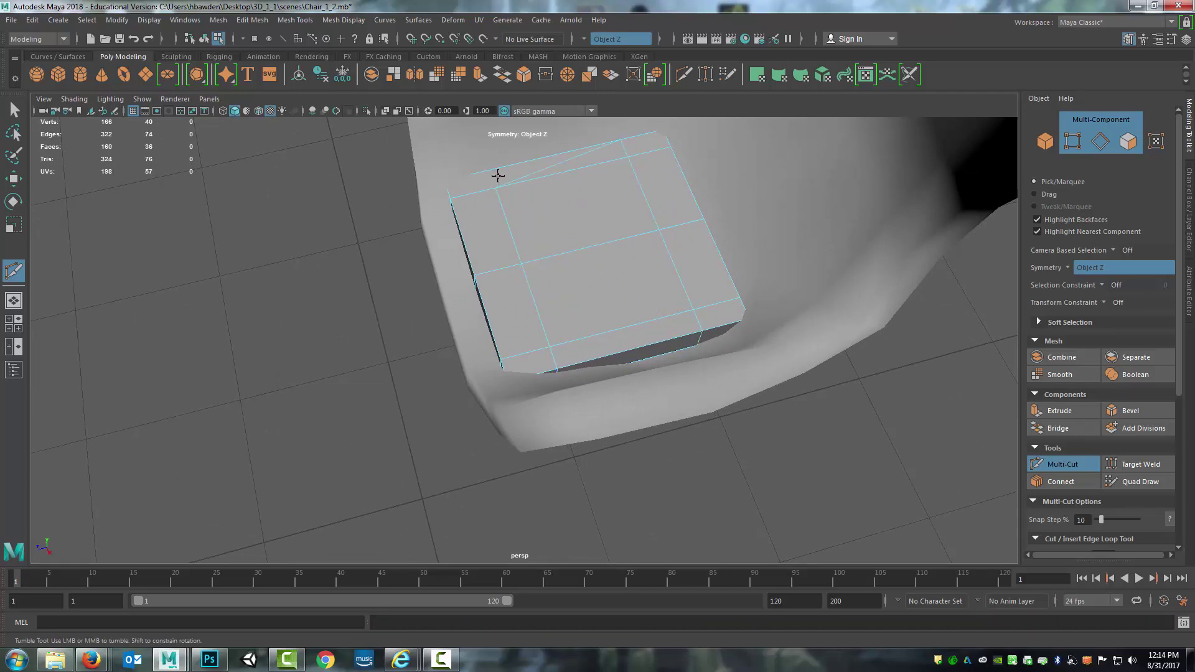
pyautogui.keyDown('alt'); pyautogui.moveTo(651, 214); pyautogui.dragTo(582, 205); pyautogui.keyUp('alt')
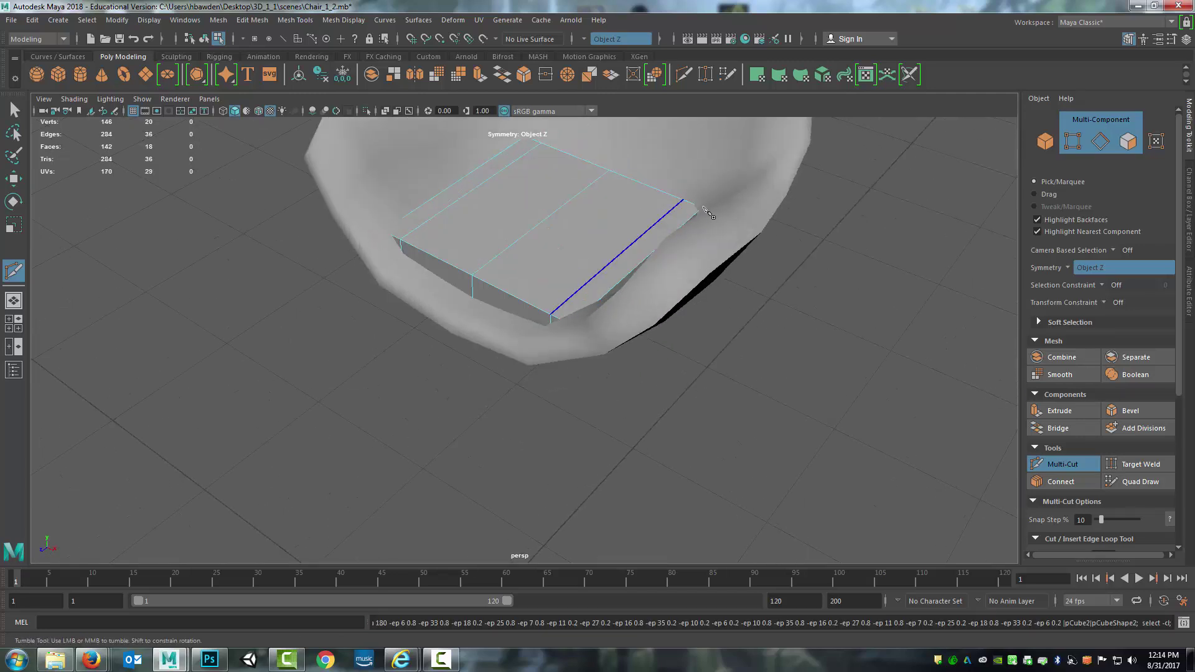
pyautogui.hotkey('ctrl', 'z')
pyautogui.keyDown('alt'); pyautogui.moveTo(670, 222); pyautogui.dragTo(620, 229); pyautogui.keyUp('alt')
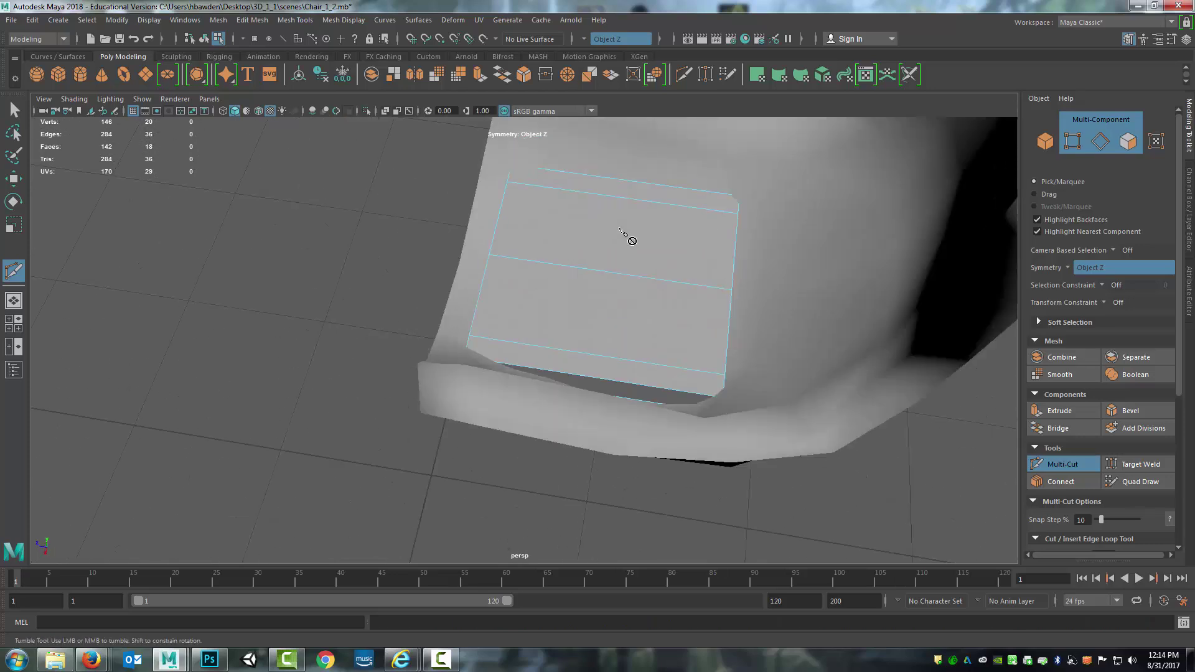
# Turn symmetry off and cut a crosswise edge loop from side to side through the middle of the cushion
pyautogui.click(1074, 268)
pyautogui.click(1074, 278)
pyautogui.click(732, 286)
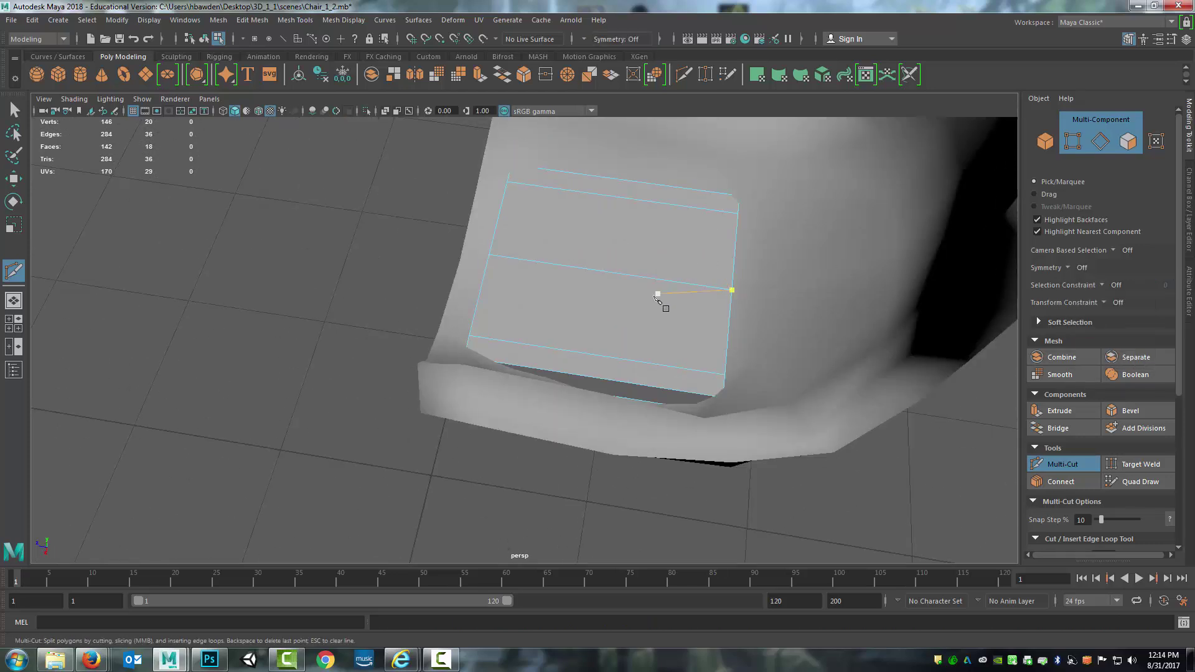
pyautogui.moveTo(656, 296)
pyautogui.keyDown('alt'); pyautogui.mouseDown()
pyautogui.moveTo(656, 272)
pyautogui.moveTo(644, 290)
pyautogui.mouseUp(); pyautogui.keyUp('alt')
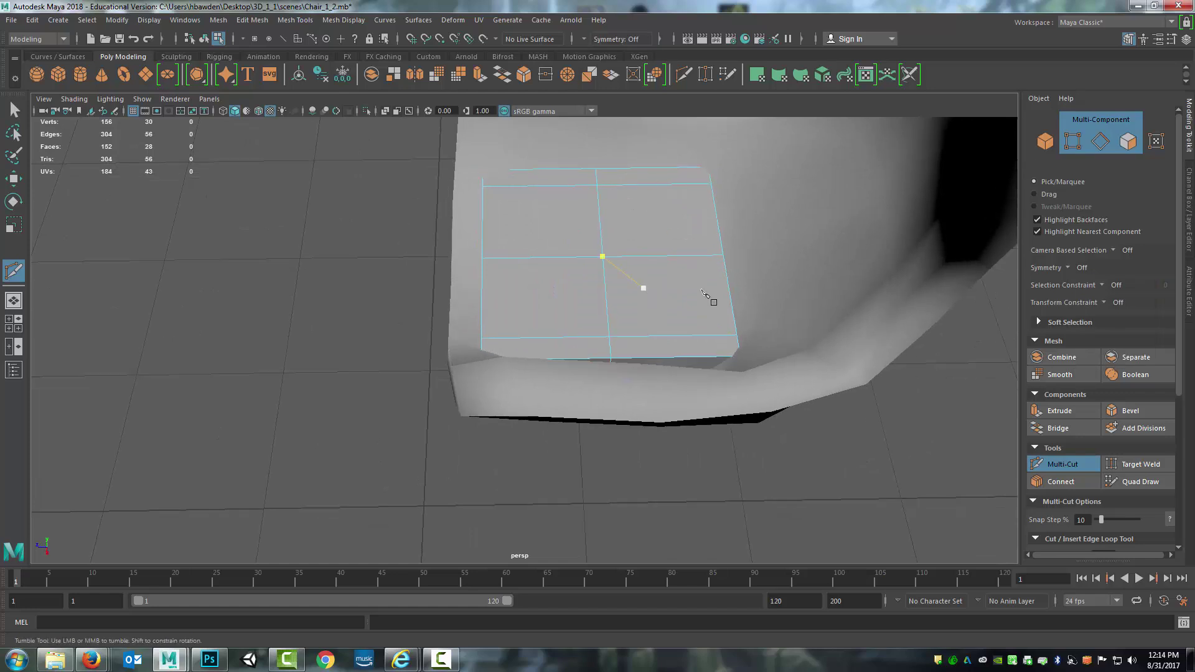
# Set symmetry to Object Z and cut mirrored crosswise edge loops near the cushion's front and back edges
pyautogui.click(1072, 268)
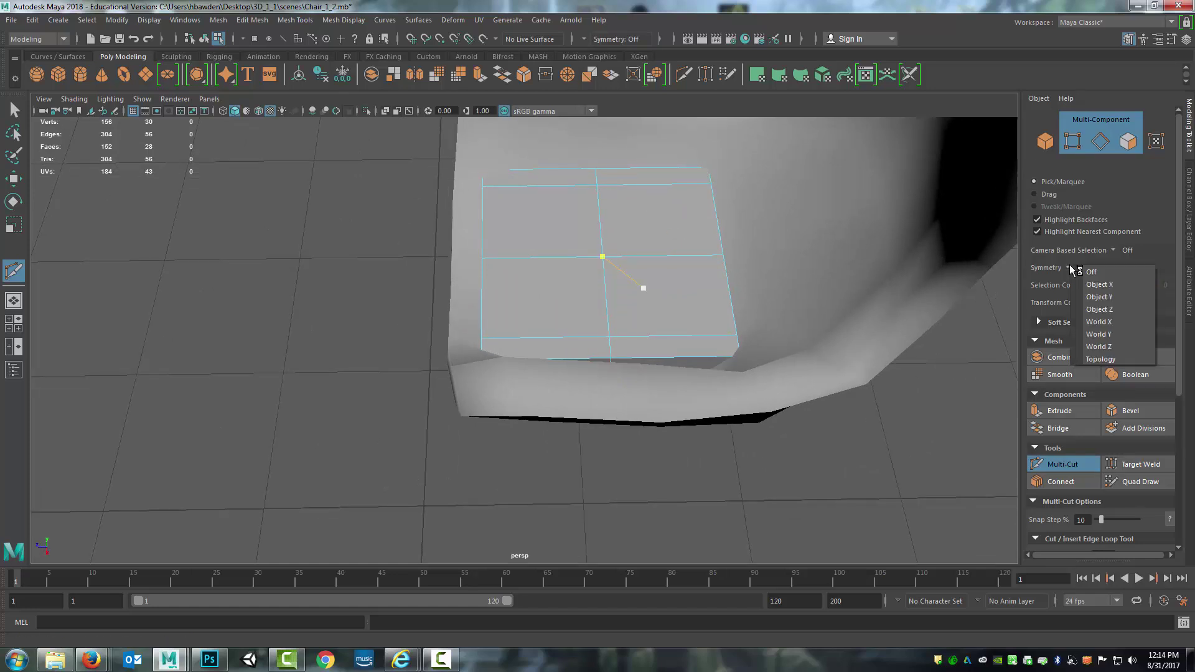
pyautogui.click(1106, 347)
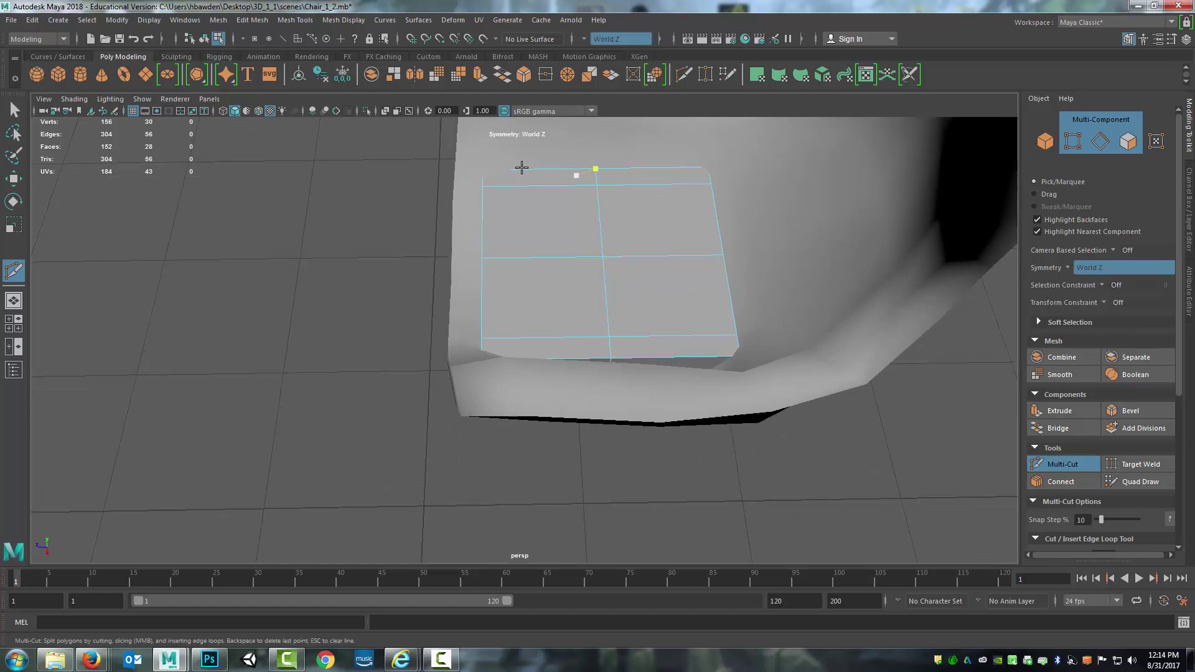
pyautogui.click(1073, 268)
pyautogui.click(1105, 310)
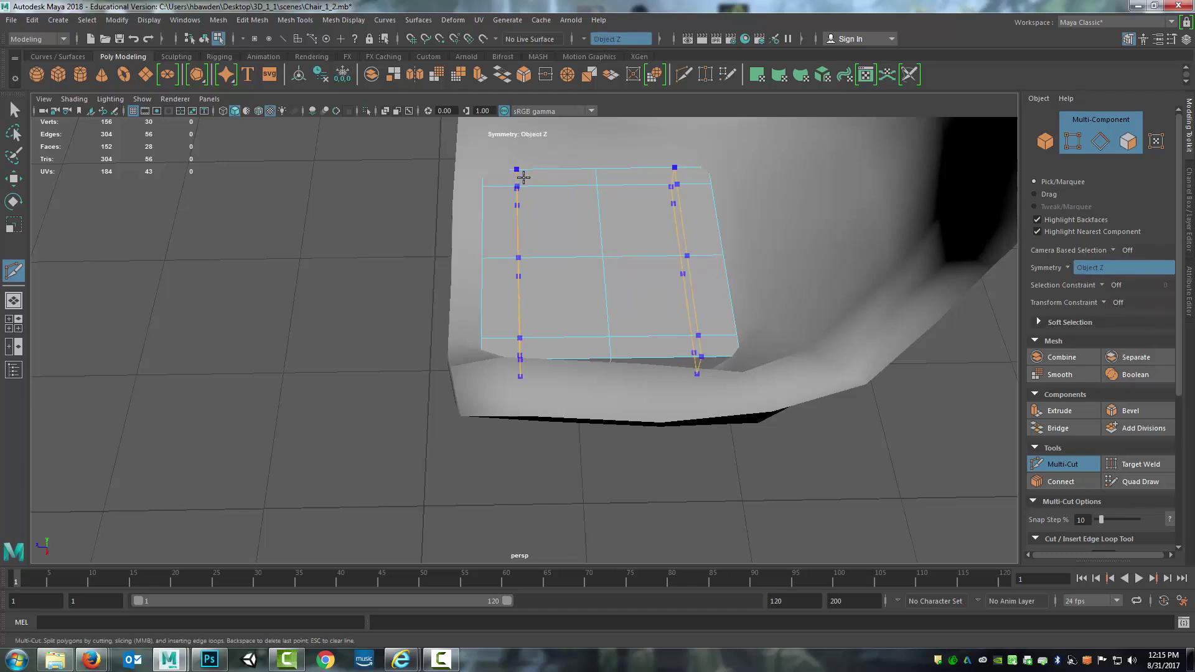
pyautogui.keyDown('ctrl'); pyautogui.click(523, 178); pyautogui.keyUp('ctrl')
pyautogui.click(6, 105)
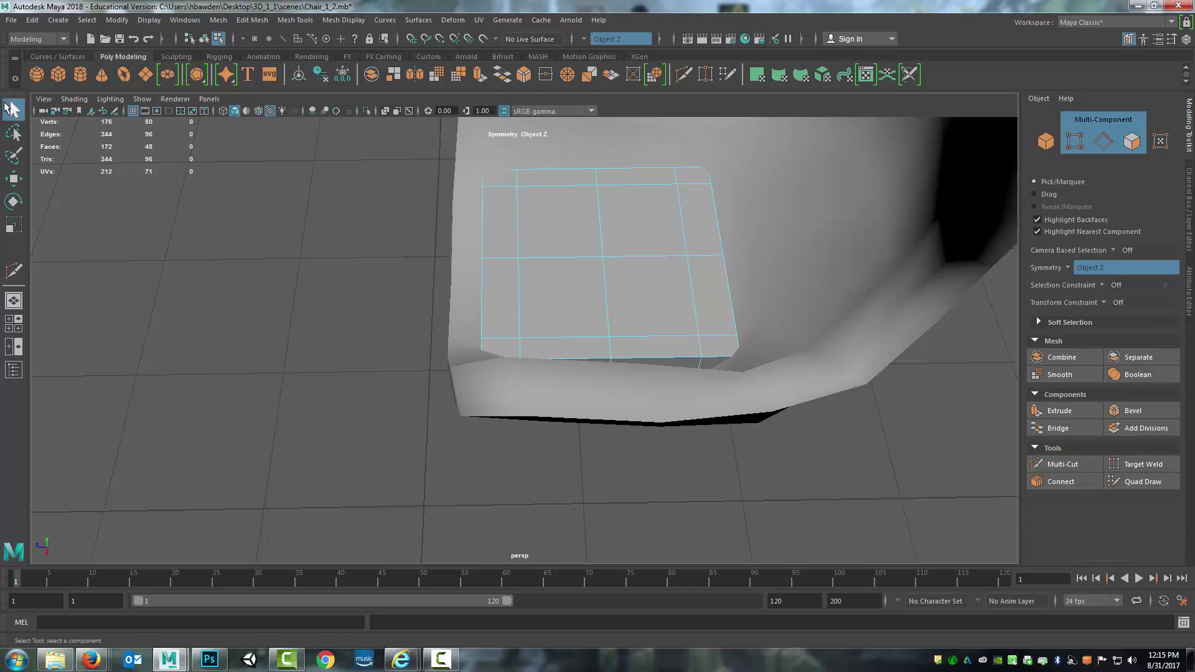
# Delete the edges of the crosswise loop through the middle of the cushion
pyautogui.moveTo(598, 215); pyautogui.dragTo(592, 180, button='right')
pyautogui.doubleClick(598, 239)
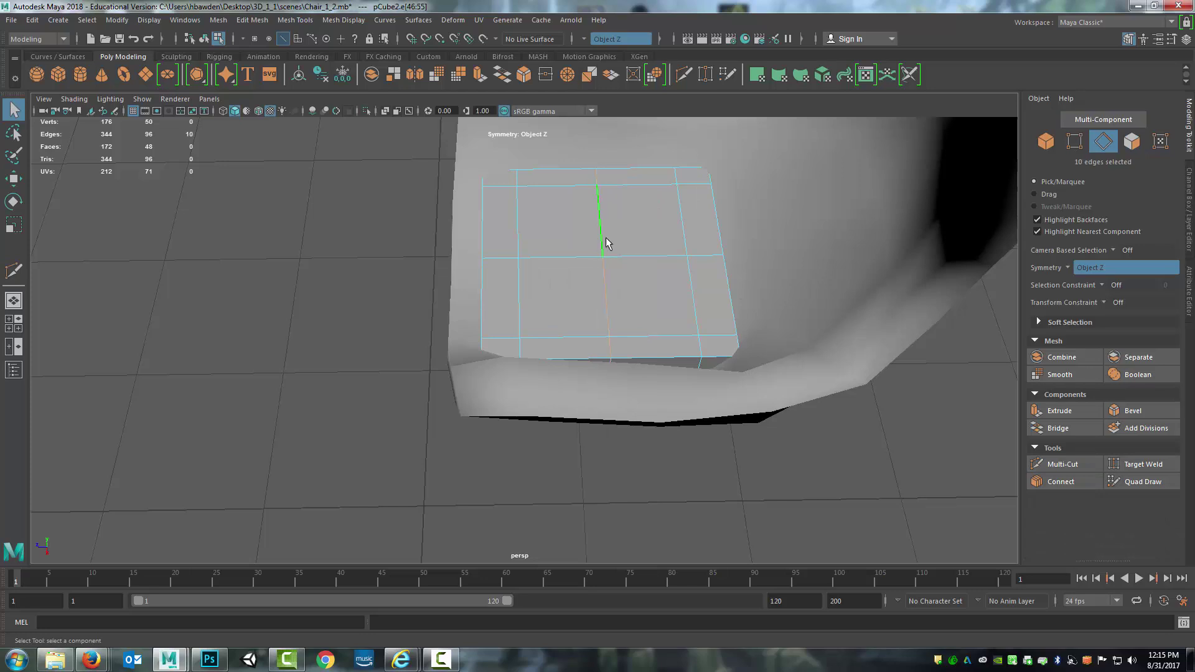
pyautogui.keyDown('alt'); pyautogui.moveTo(661, 273); pyautogui.dragTo(685, 282); pyautogui.keyUp('alt')
pyautogui.press('Delete')
# Delete the leftover vertices along the removed middle loop in wireframe display and return to shaded display
pyautogui.moveTo(641, 243); pyautogui.dragTo(573, 221, button='right')
pyautogui.press('4')
pyautogui.moveTo(603, 224)
pyautogui.keyDown('alt'); pyautogui.mouseDown()
pyautogui.moveTo(690, 240)
pyautogui.moveTo(615, 207)
pyautogui.mouseUp(); pyautogui.keyUp('alt')
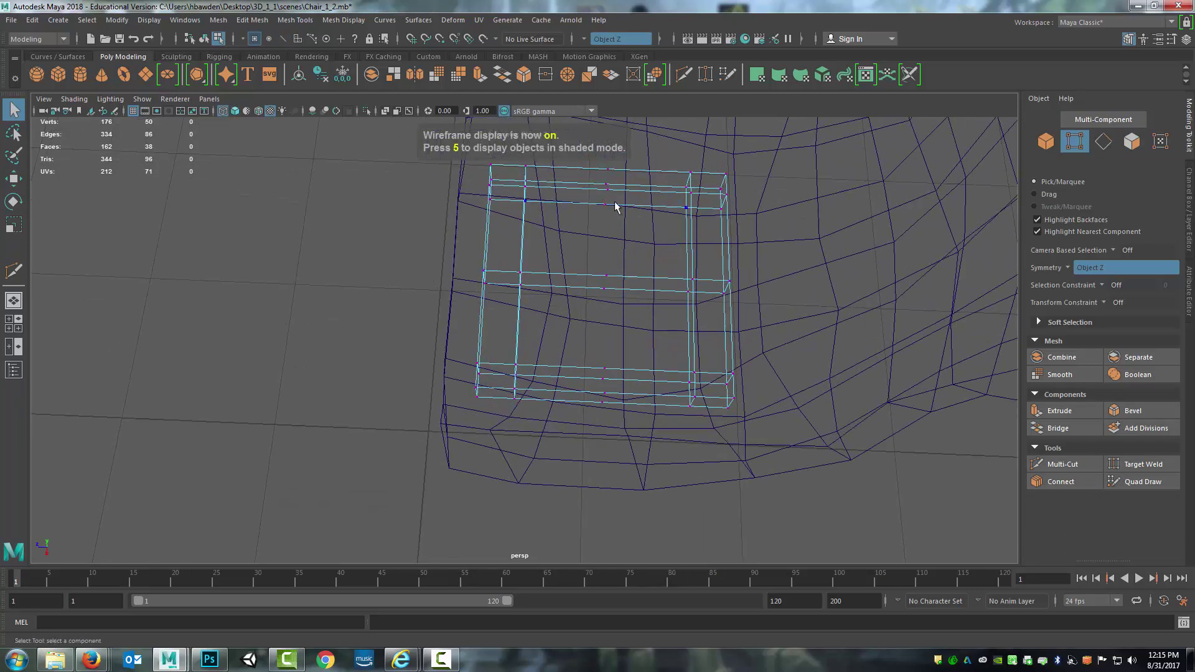
pyautogui.moveTo(638, 157); pyautogui.dragTo(586, 428)
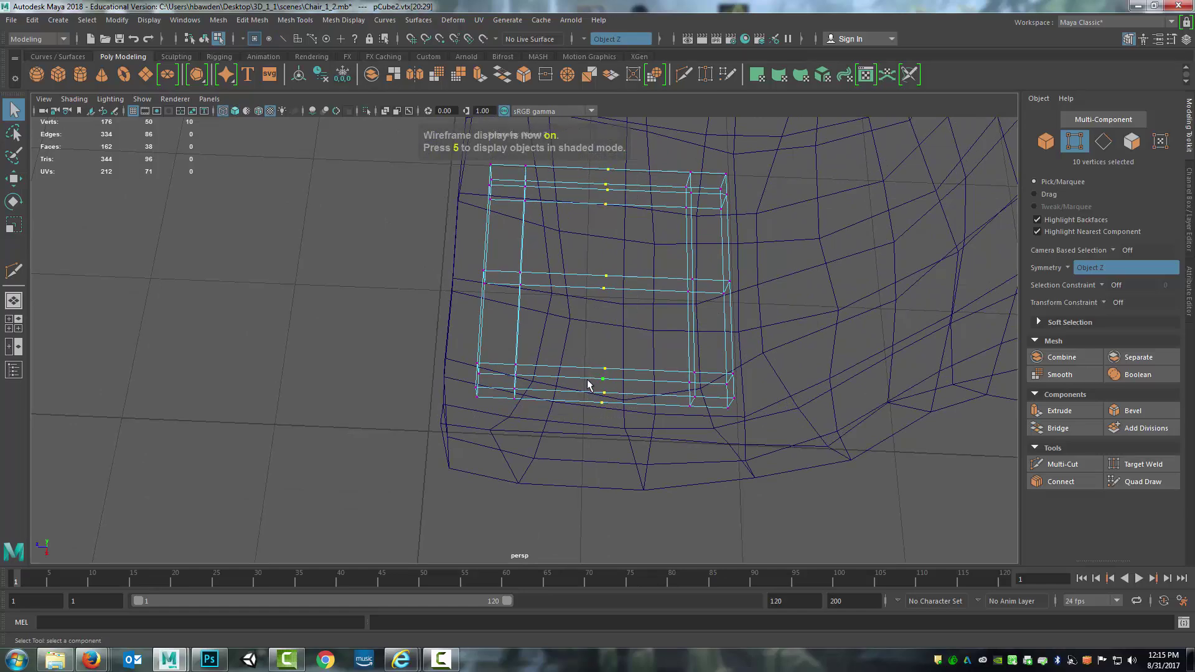
pyautogui.press('Delete')
pyautogui.moveTo(607, 342)
pyautogui.keyDown('alt'); pyautogui.mouseDown()
pyautogui.moveTo(581, 347)
pyautogui.moveTo(610, 362)
pyautogui.mouseUp(); pyautogui.keyUp('alt')
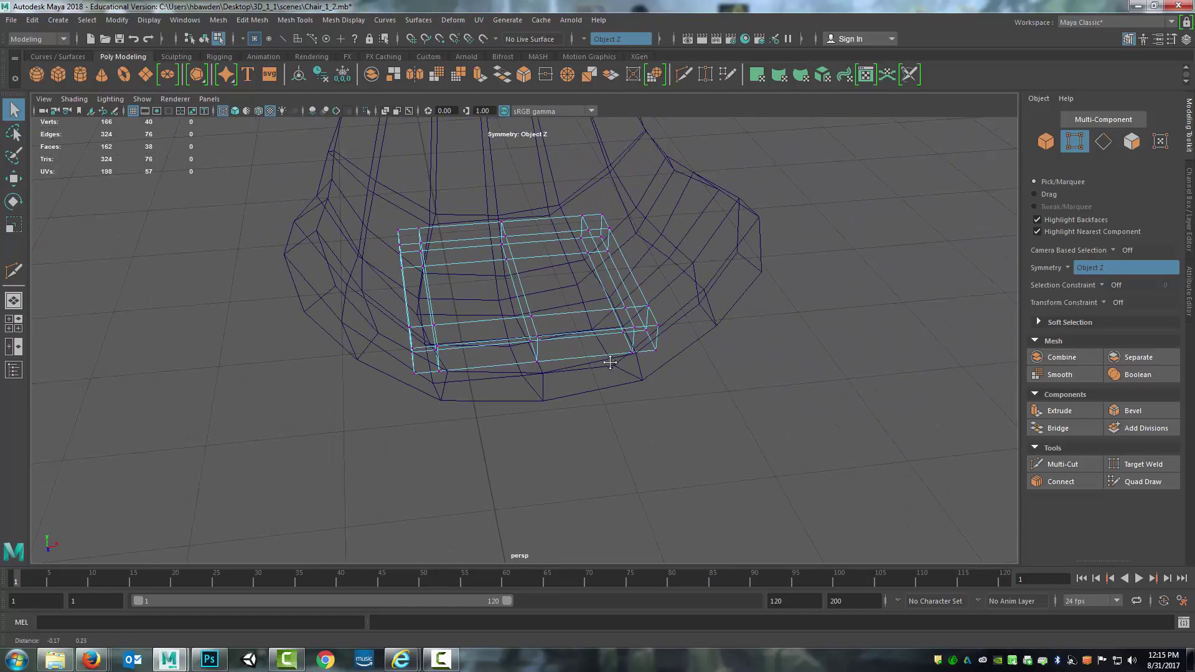
pyautogui.keyDown('alt'); pyautogui.moveTo(610, 363); pyautogui.dragTo(619, 360, button='right'); pyautogui.keyUp('alt')
pyautogui.press('5')
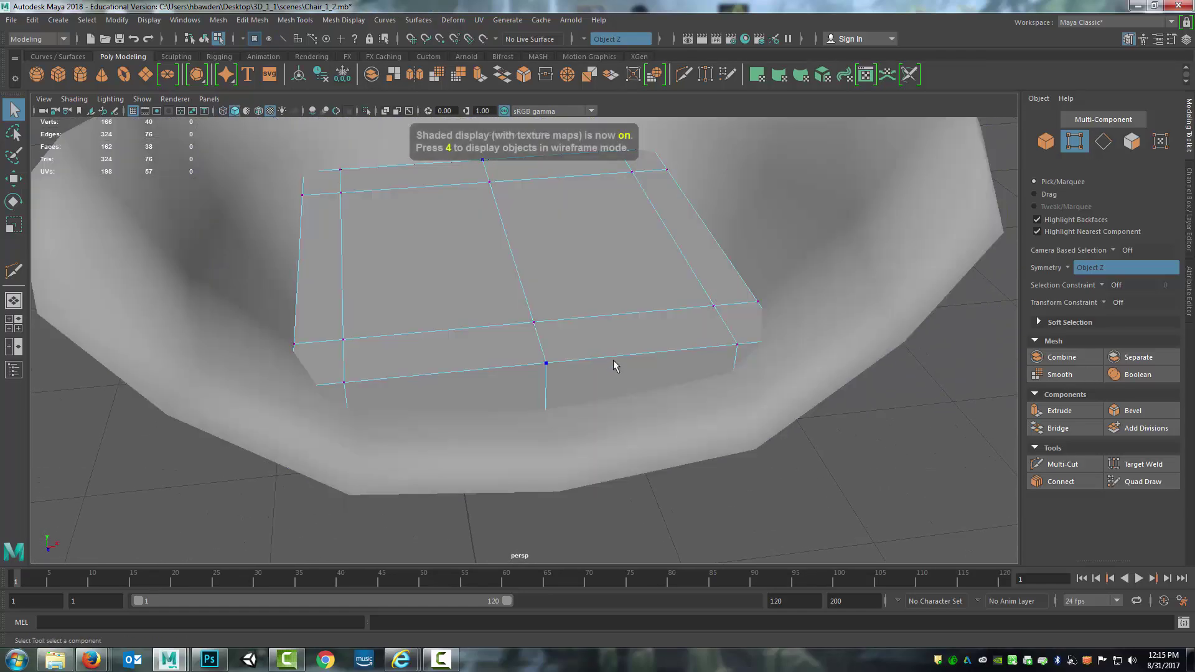
# Switch to wireframe display and set symmetry to World X for editing the cushion's vertices
pyautogui.keyDown('alt'); pyautogui.moveTo(610, 363); pyautogui.dragTo(565, 308); pyautogui.keyUp('alt')
pyautogui.moveTo(563, 301); pyautogui.dragTo(524, 301, button='right')
pyautogui.keyDown('alt'); pyautogui.moveTo(524, 301); pyautogui.dragTo(514, 343); pyautogui.keyUp('alt')
pyautogui.keyDown('alt'); pyautogui.moveTo(639, 401); pyautogui.dragTo(576, 419); pyautogui.keyUp('alt')
pyautogui.scroll(-3, 631, 392)
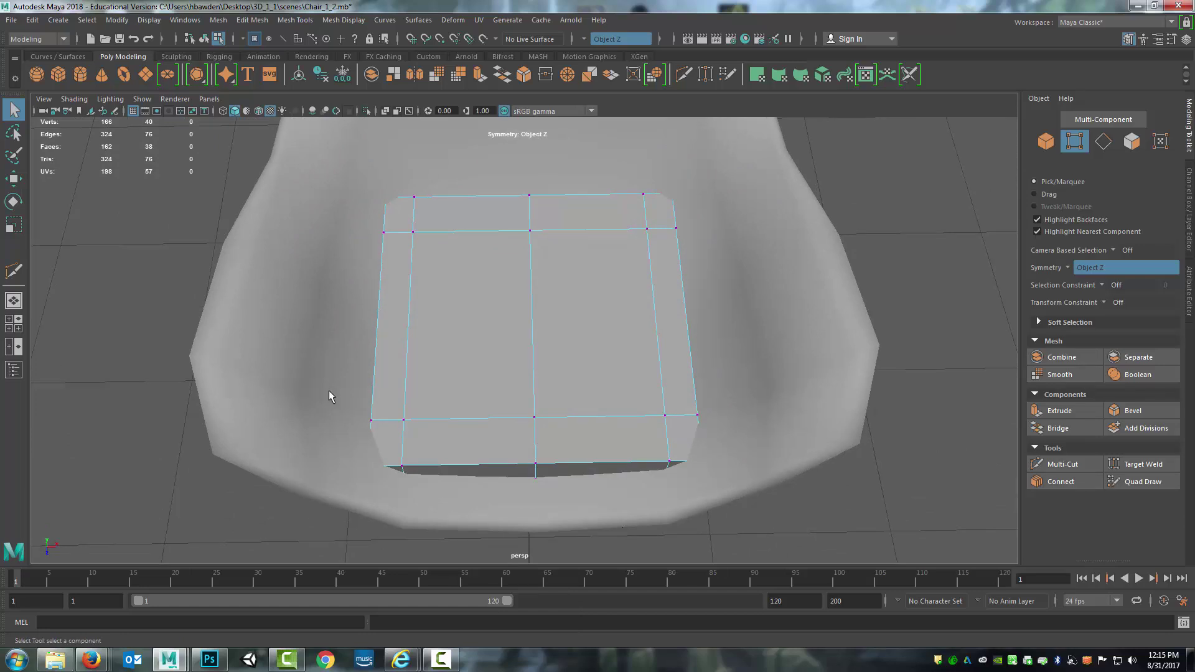
pyautogui.moveTo(329, 390); pyautogui.dragTo(759, 431)
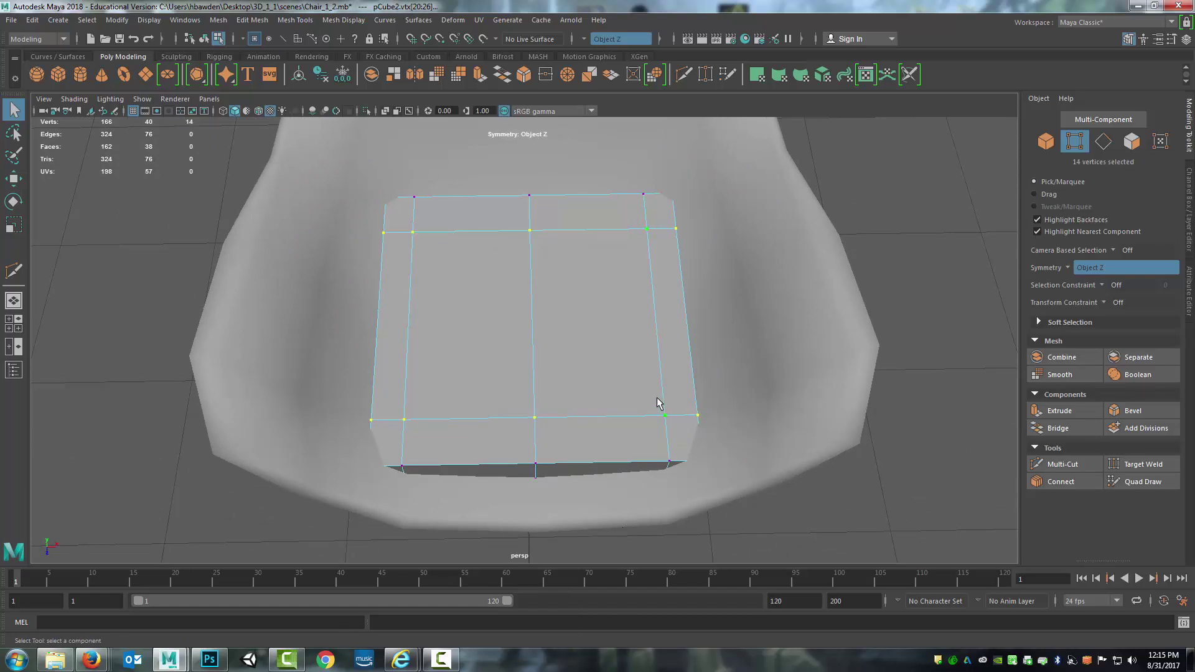
pyautogui.press('4')
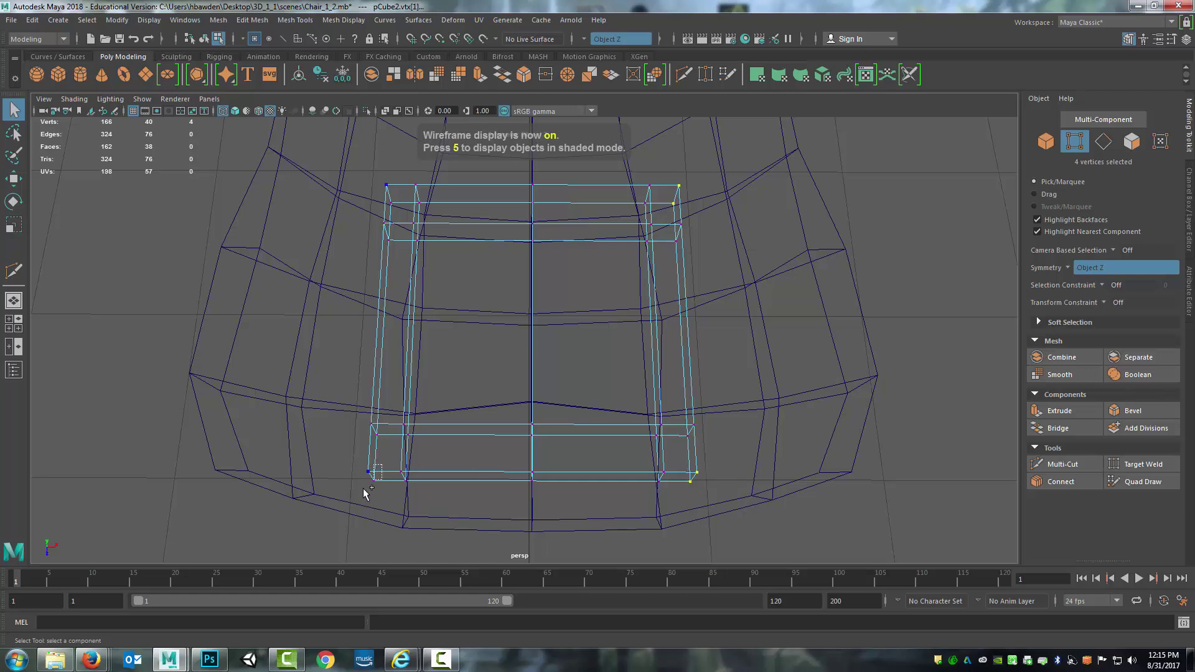
pyautogui.click(1069, 268)
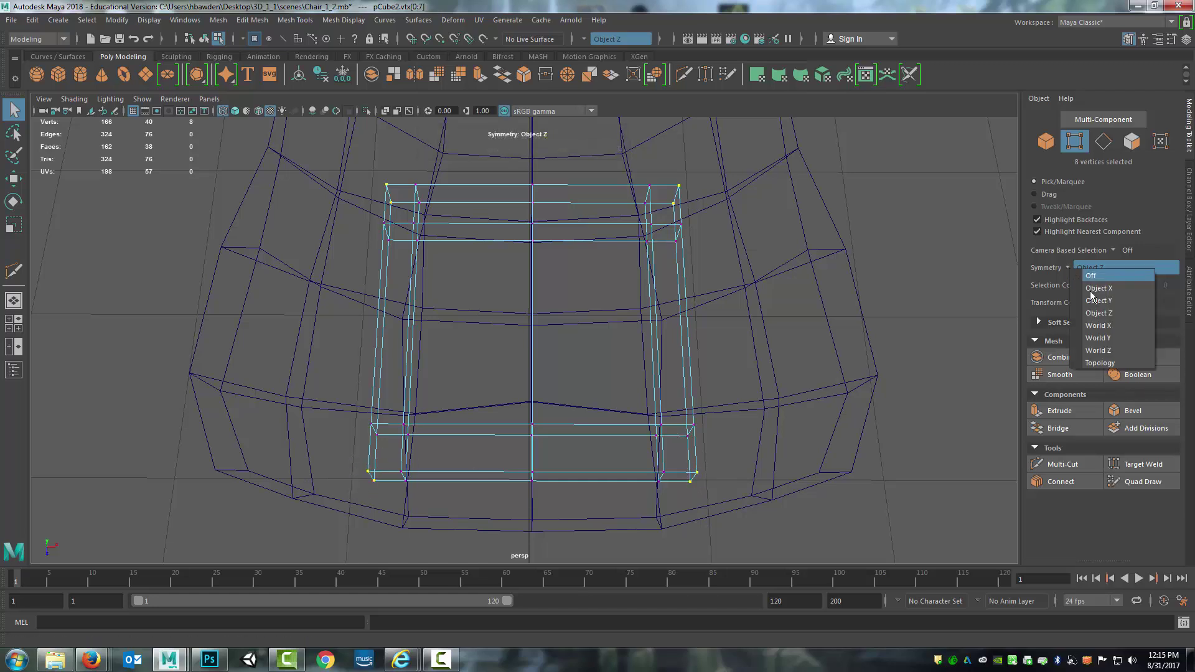
pyautogui.click(1113, 327)
pyautogui.keyDown('alt'); pyautogui.moveTo(659, 348); pyautogui.dragTo(721, 442); pyautogui.keyUp('alt')
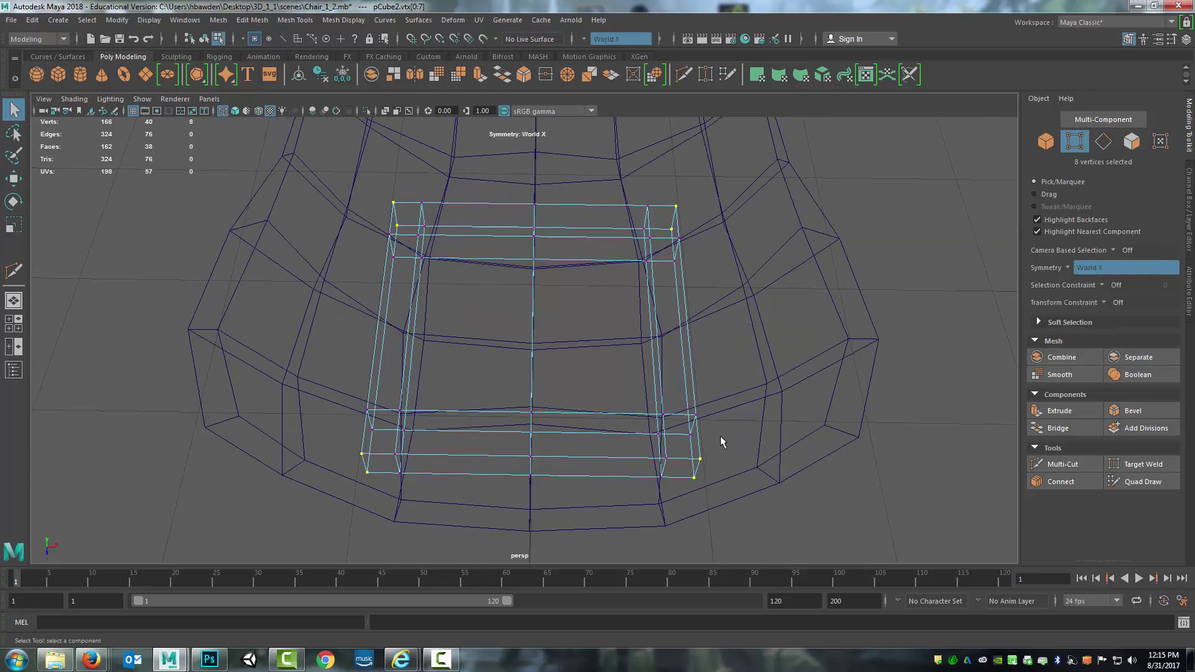
# Move the cushion's front outer corner vertices inward to about X 0.48 and slightly back to round the front corners
pyautogui.press('w')
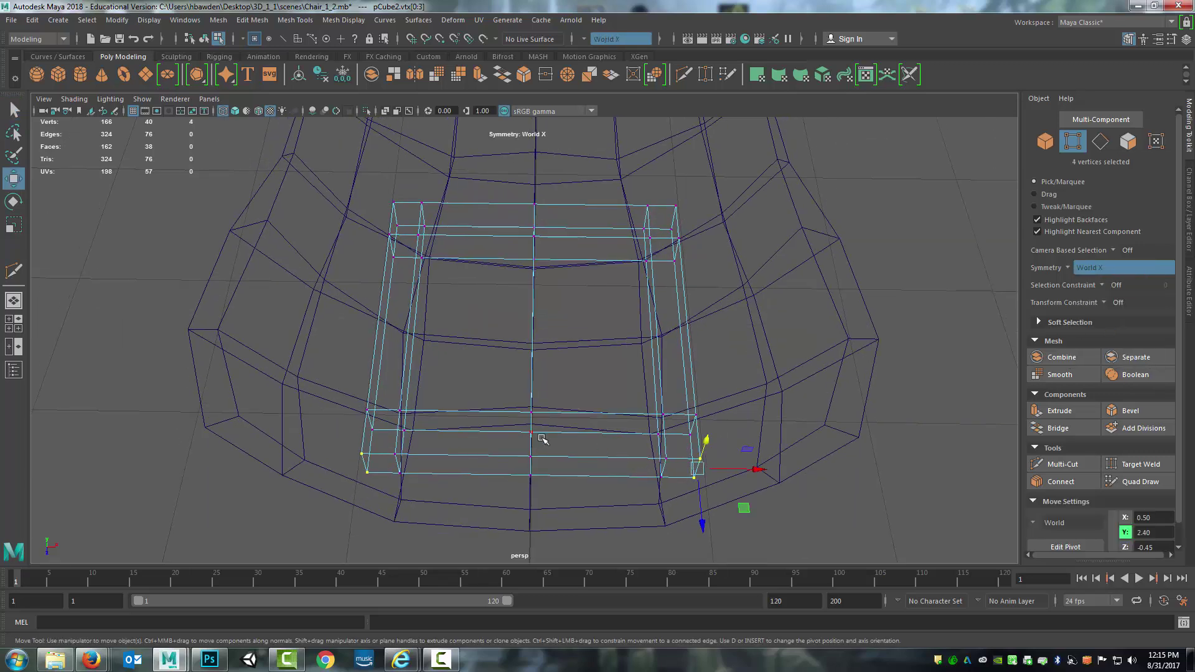
pyautogui.hotkey('ctrl', 'z')
pyautogui.moveTo(764, 470); pyautogui.dragTo(757, 471)
pyautogui.moveTo(697, 526); pyautogui.dragTo(697, 515)
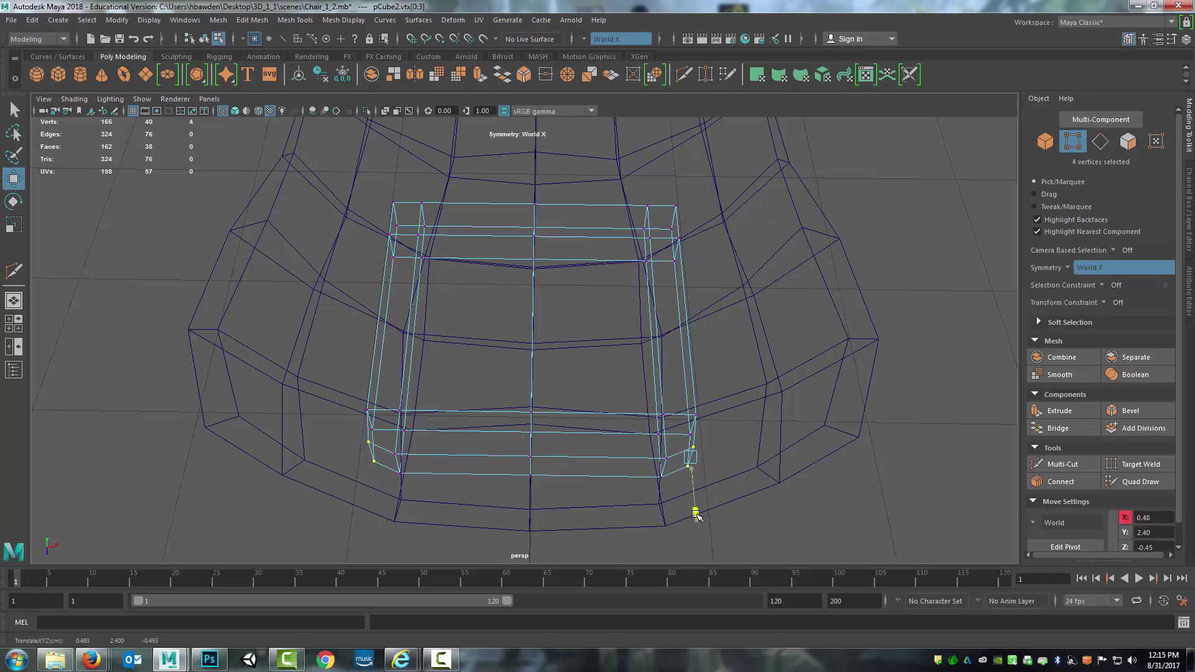
# Scale the front outer corner vertices closer together vertically to thin the cushion's front corners
pyautogui.press('e')
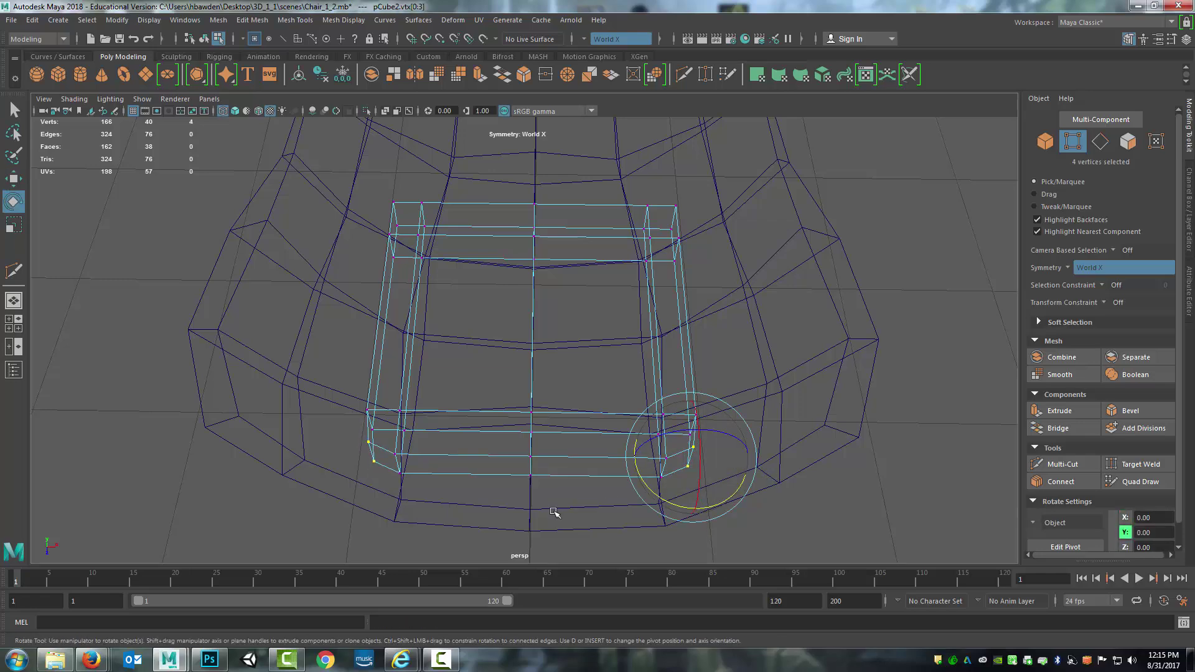
pyautogui.keyDown('alt'); pyautogui.moveTo(554, 512); pyautogui.dragTo(608, 440); pyautogui.keyUp('alt')
pyautogui.press('r')
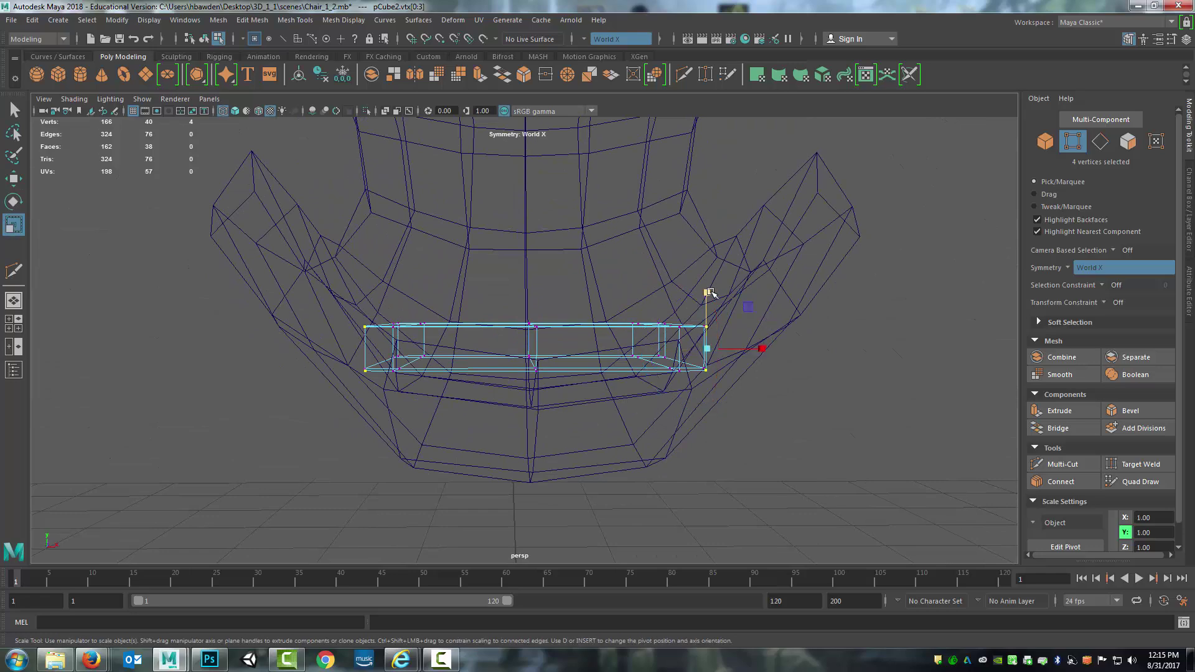
pyautogui.moveTo(709, 292); pyautogui.dragTo(710, 298)
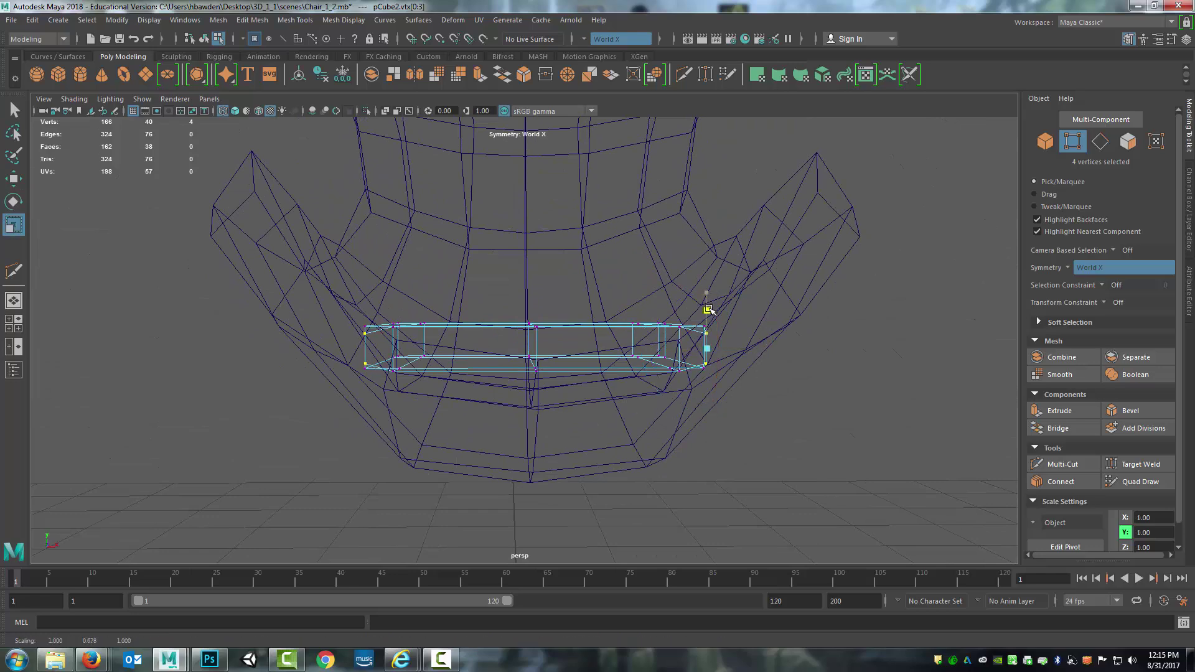
# Select the front-edge vertices just inside the corners and scale them slightly closer together vertically
pyautogui.keyDown('alt'); pyautogui.moveTo(352, 405); pyautogui.dragTo(365, 442); pyautogui.keyUp('alt')
pyautogui.click(688, 385)
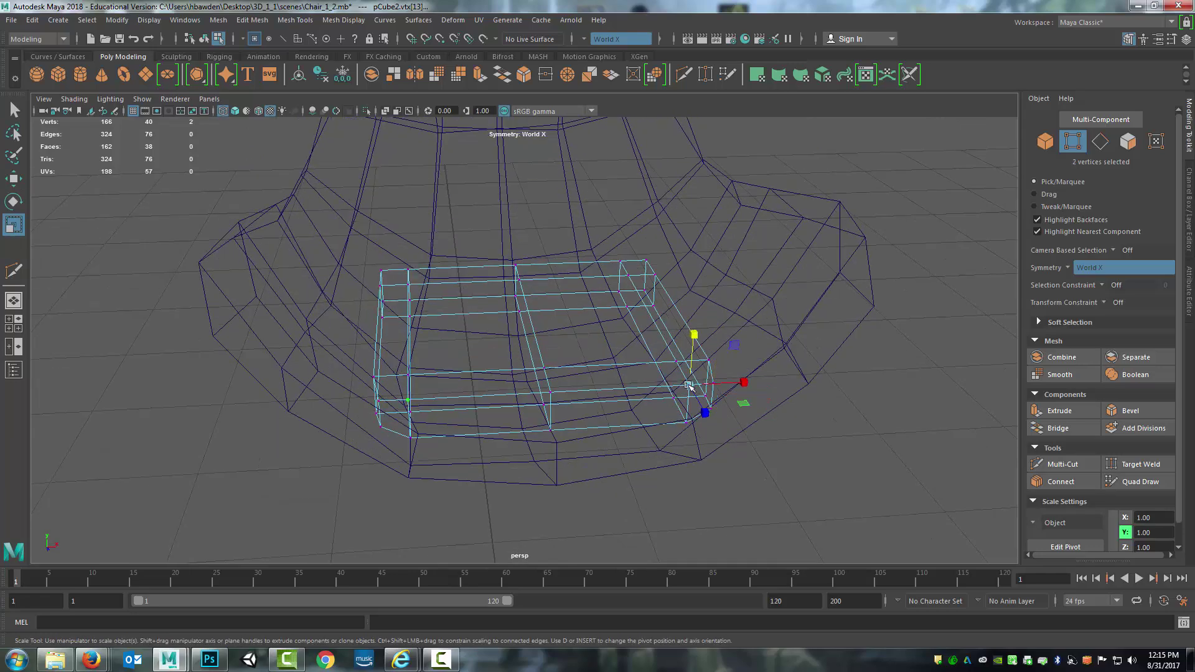
pyautogui.keyDown('shift'); pyautogui.click(689, 423); pyautogui.keyUp('shift')
pyautogui.moveTo(689, 352); pyautogui.dragTo(692, 359)
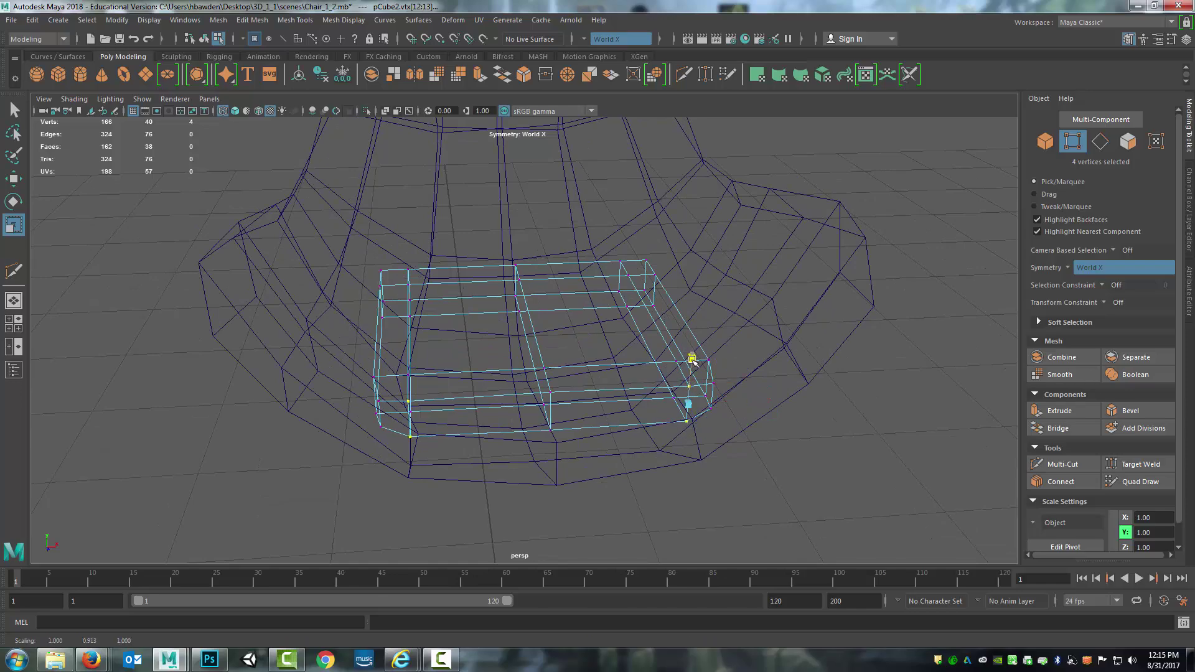
pyautogui.moveTo(630, 393)
pyautogui.keyDown('alt'); pyautogui.mouseDown()
pyautogui.moveTo(602, 405)
pyautogui.moveTo(611, 393)
pyautogui.mouseUp(); pyautogui.keyUp('alt')
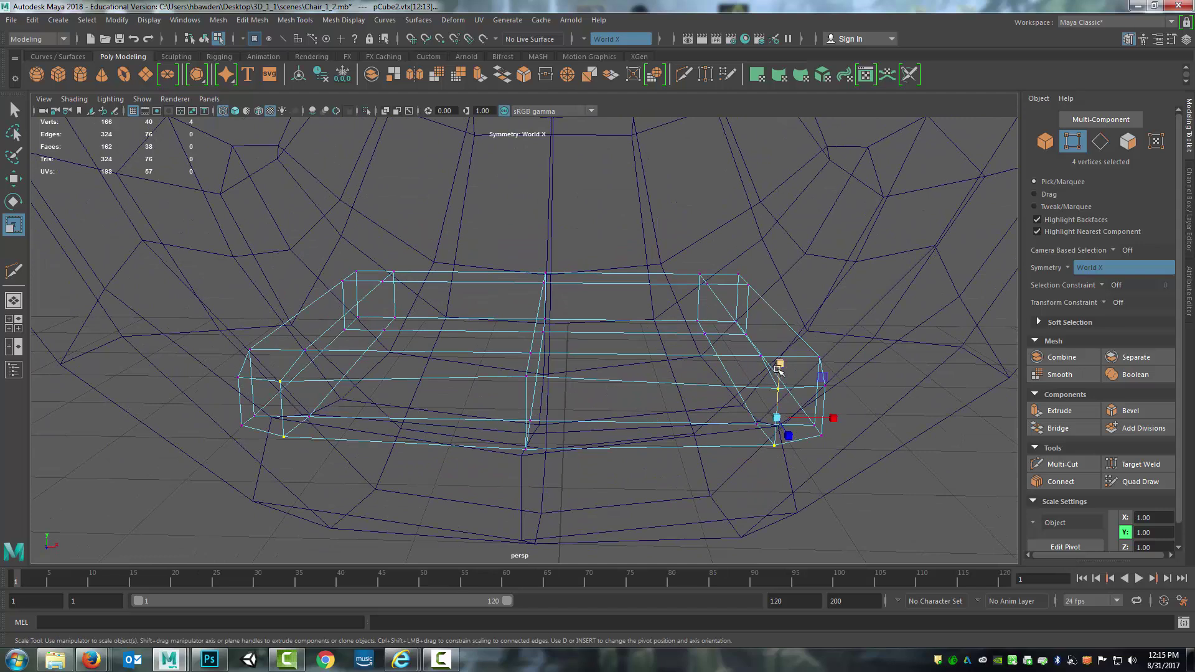
pyautogui.moveTo(777, 367); pyautogui.dragTo(778, 371)
pyautogui.keyDown('alt'); pyautogui.moveTo(559, 409); pyautogui.dragTo(518, 378); pyautogui.keyUp('alt')
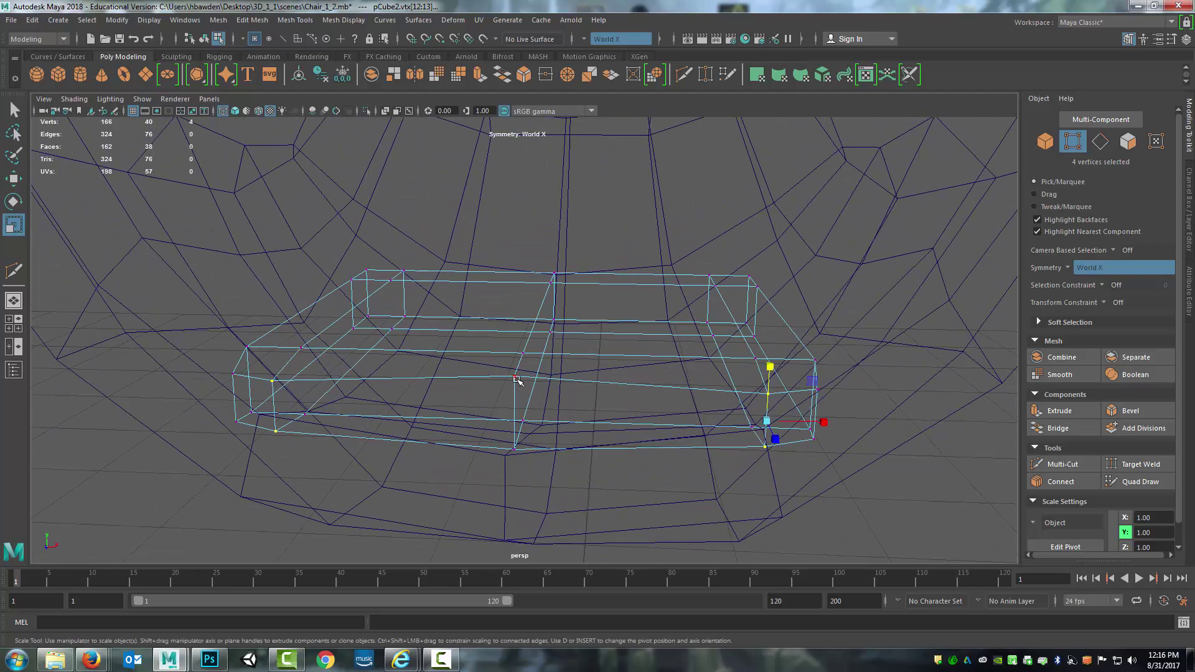
pyautogui.click(514, 377)
pyautogui.press('w')
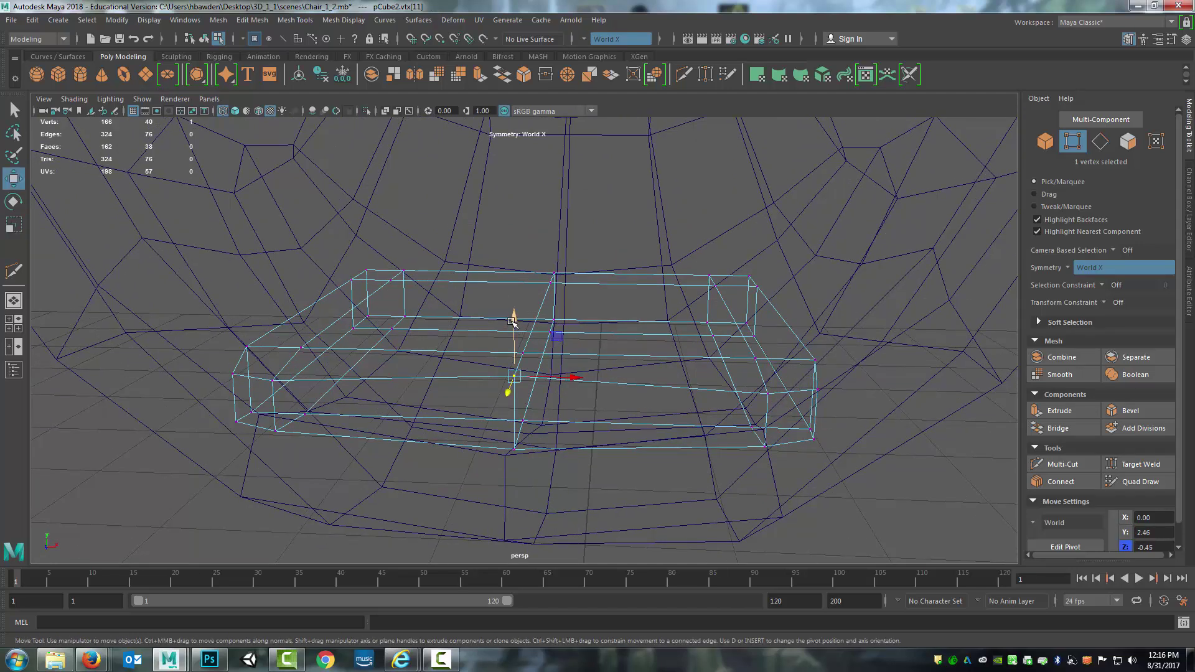
pyautogui.moveTo(513, 324); pyautogui.dragTo(513, 326)
pyautogui.hotkey('ctrl', 'z')
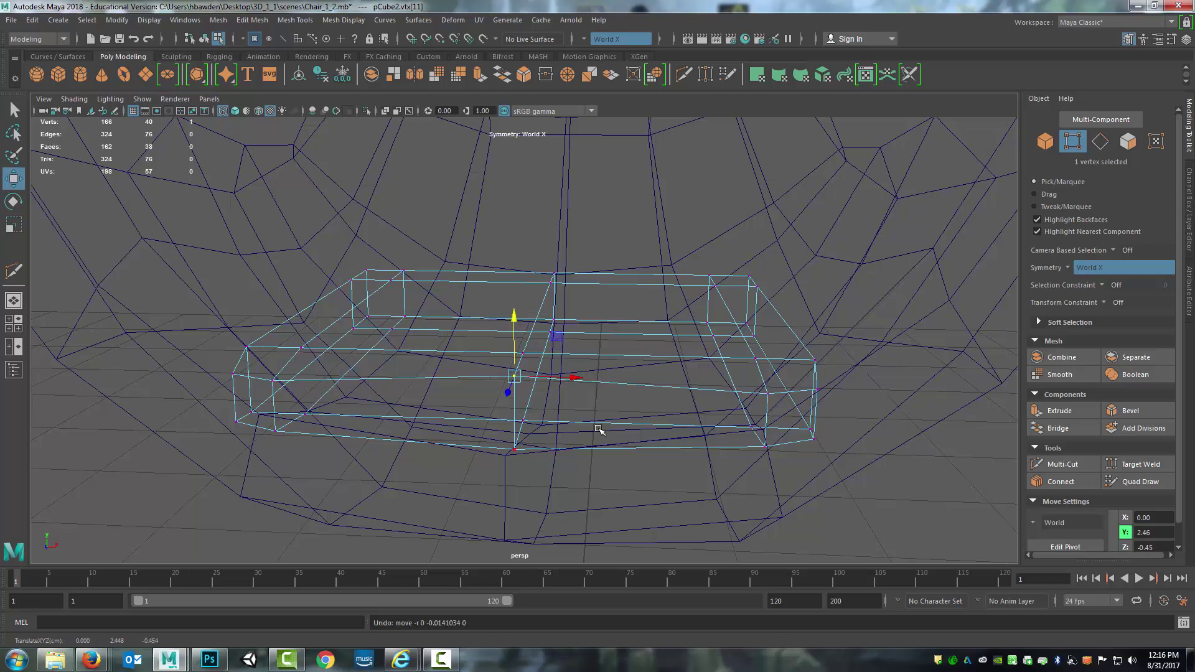
# Select the upper and lower middle vertices of the cushion's front edge and scale them closer together vertically
pyautogui.keyDown('alt'); pyautogui.moveTo(599, 430); pyautogui.dragTo(501, 433); pyautogui.keyUp('alt')
pyautogui.moveTo(482, 484); pyautogui.dragTo(482, 483)
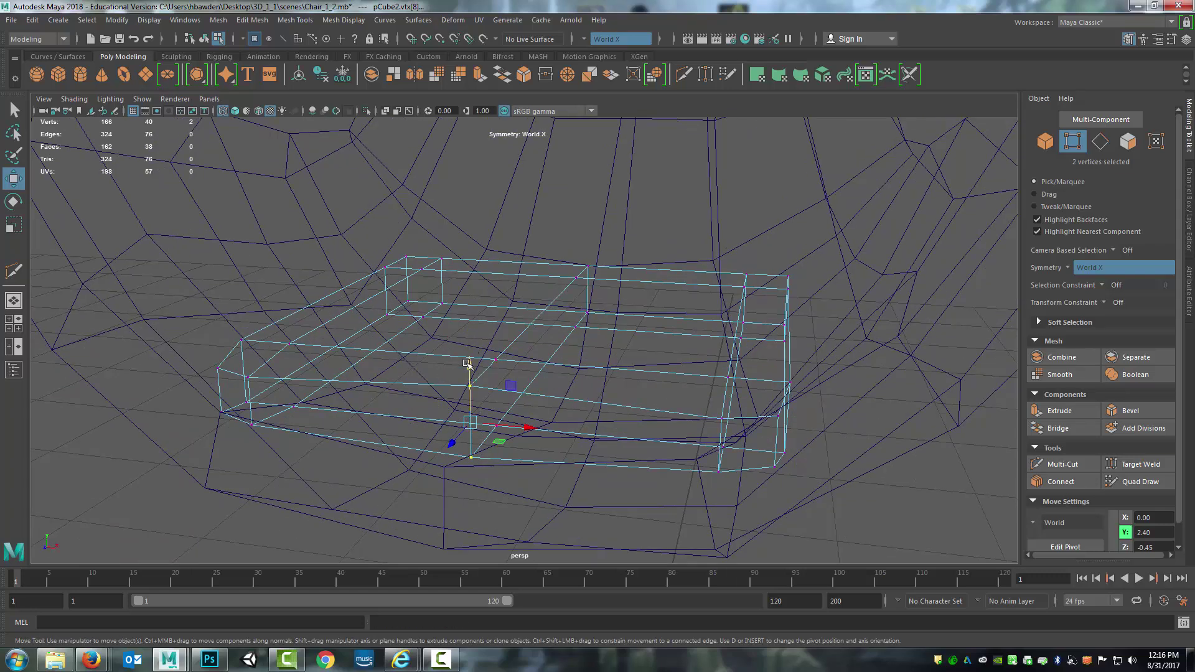
pyautogui.press('r')
pyautogui.moveTo(470, 366); pyautogui.dragTo(469, 391)
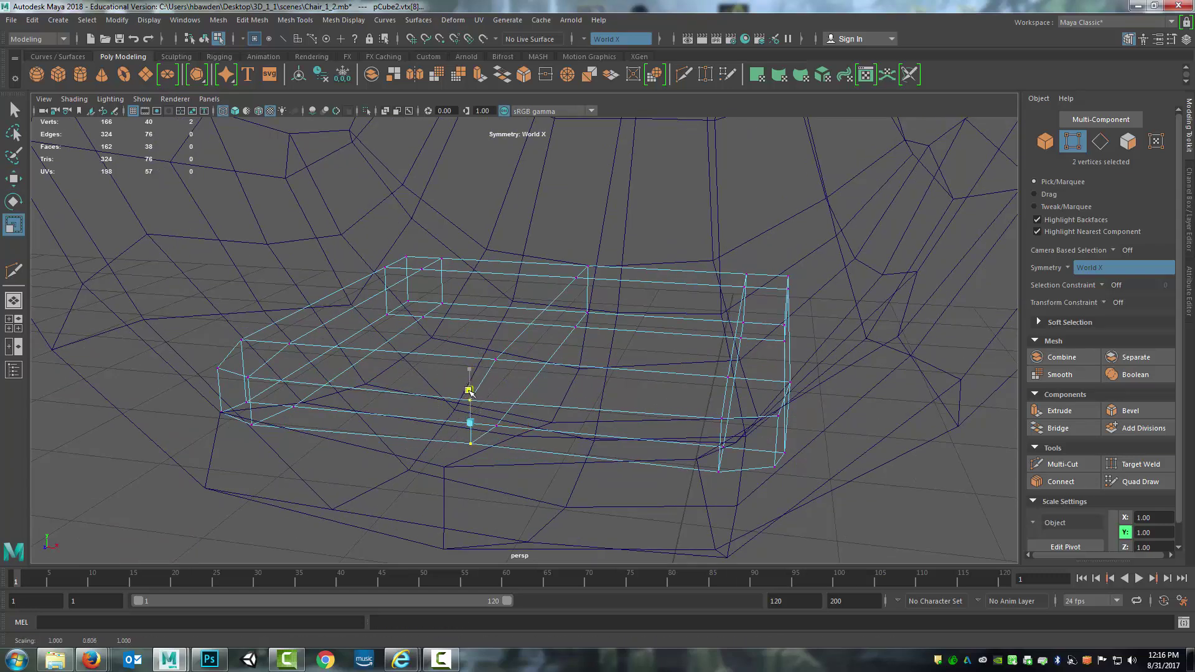
pyautogui.keyDown('alt'); pyautogui.moveTo(510, 321); pyautogui.dragTo(608, 330); pyautogui.keyUp('alt')
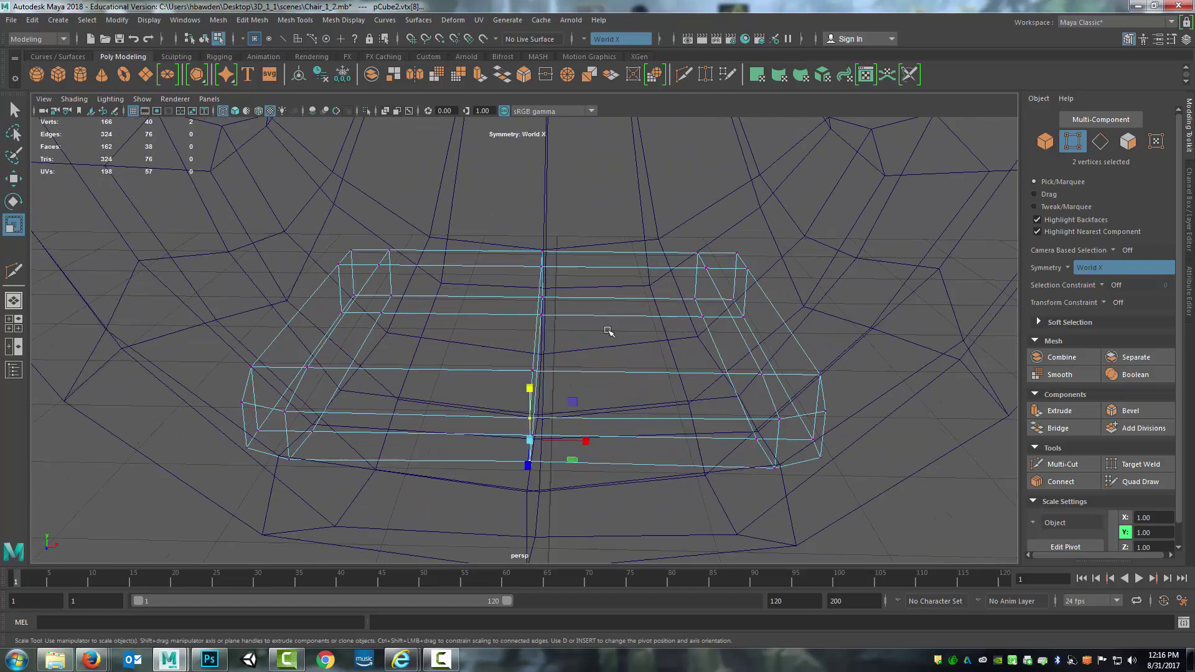
# Move the cushion's back outer corner vertices inward to about X 0.48 and forward to about Z -1.43
pyautogui.keyDown('alt'); pyautogui.moveTo(608, 331); pyautogui.dragTo(720, 341, button='right'); pyautogui.keyUp('alt')
pyautogui.keyDown('alt'); pyautogui.moveTo(719, 341); pyautogui.dragTo(767, 303); pyautogui.keyUp('alt')
pyautogui.keyDown('alt'); pyautogui.moveTo(766, 304); pyautogui.dragTo(618, 336); pyautogui.keyUp('alt')
pyautogui.press('w')
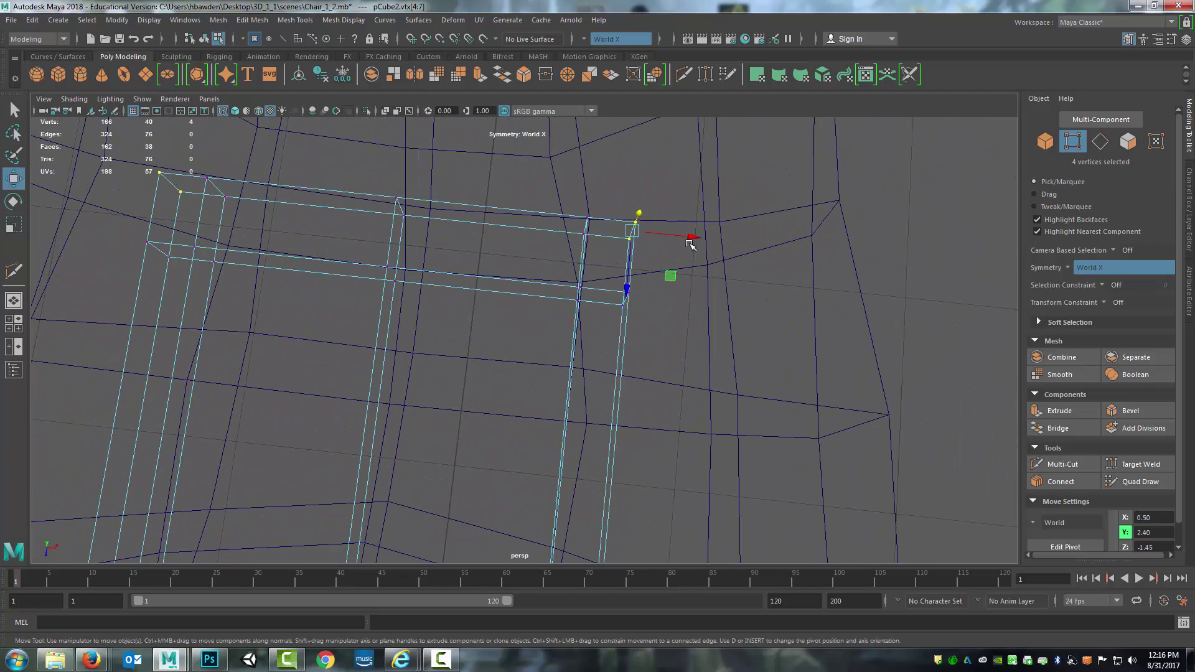
pyautogui.moveTo(690, 245); pyautogui.dragTo(621, 302)
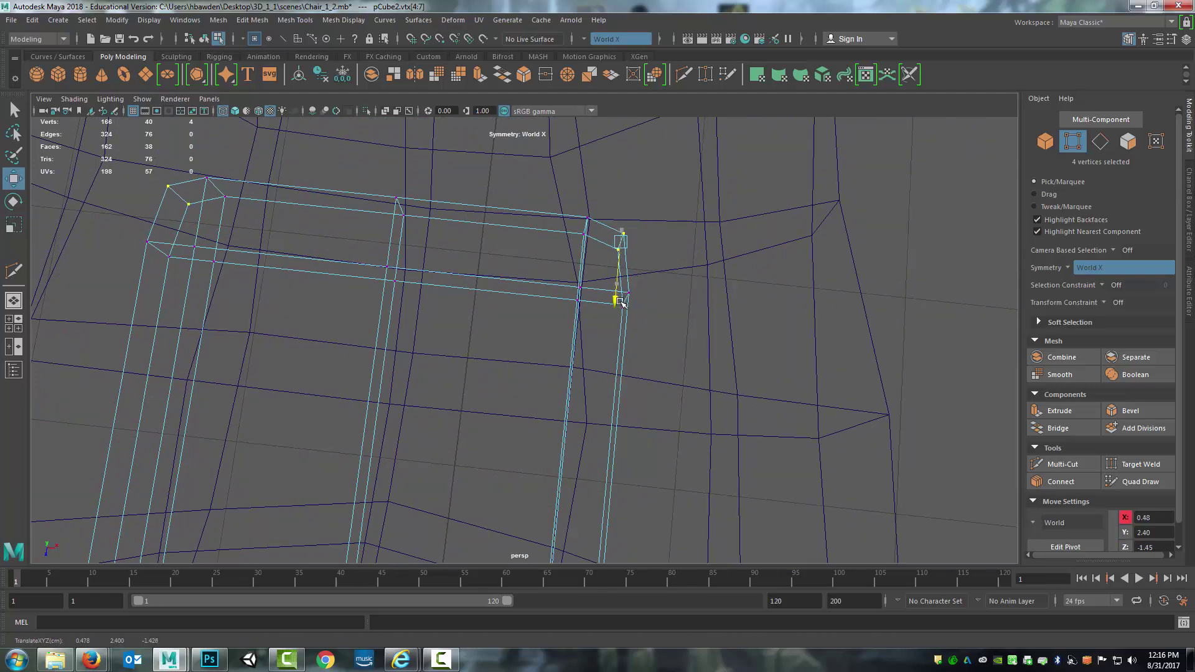
pyautogui.moveTo(676, 252); pyautogui.dragTo(587, 278)
# Scale the back corner vertices and the neighbouring back-edge vertices closer together vertically
pyautogui.press('r')
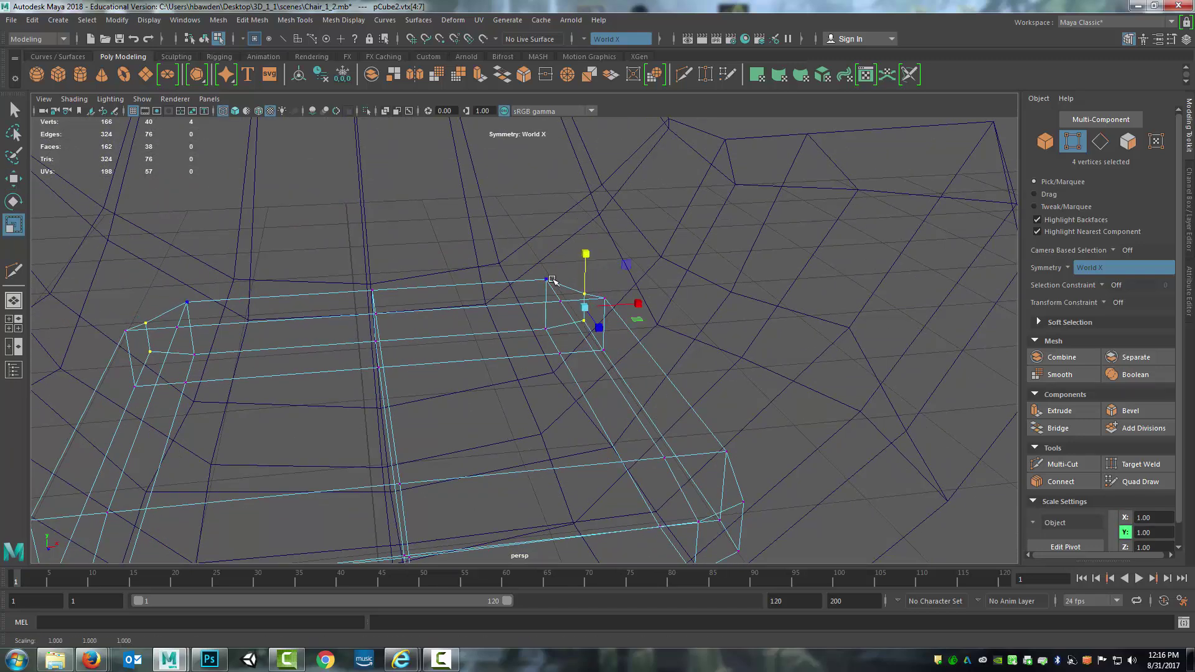
pyautogui.moveTo(525, 257); pyautogui.dragTo(596, 361)
pyautogui.moveTo(573, 261); pyautogui.dragTo(575, 285)
pyautogui.keyDown('alt'); pyautogui.moveTo(463, 327); pyautogui.dragTo(450, 243); pyautogui.keyUp('alt')
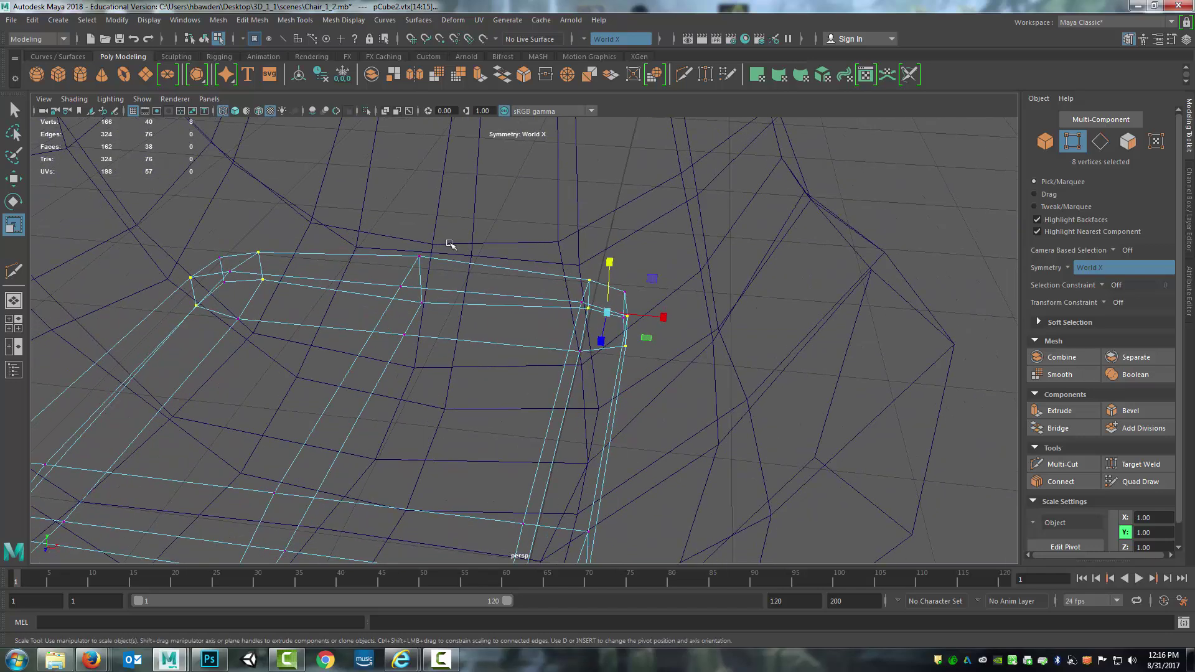
# Select the upper and lower middle vertices of the cushion's back edge and scale them closer together vertically
pyautogui.moveTo(415, 313); pyautogui.dragTo(415, 313)
pyautogui.moveTo(417, 230); pyautogui.dragTo(419, 247)
pyautogui.keyDown('alt'); pyautogui.moveTo(448, 348); pyautogui.dragTo(554, 314); pyautogui.keyUp('alt')
pyautogui.keyDown('alt'); pyautogui.moveTo(410, 411); pyautogui.dragTo(458, 371); pyautogui.keyUp('alt')
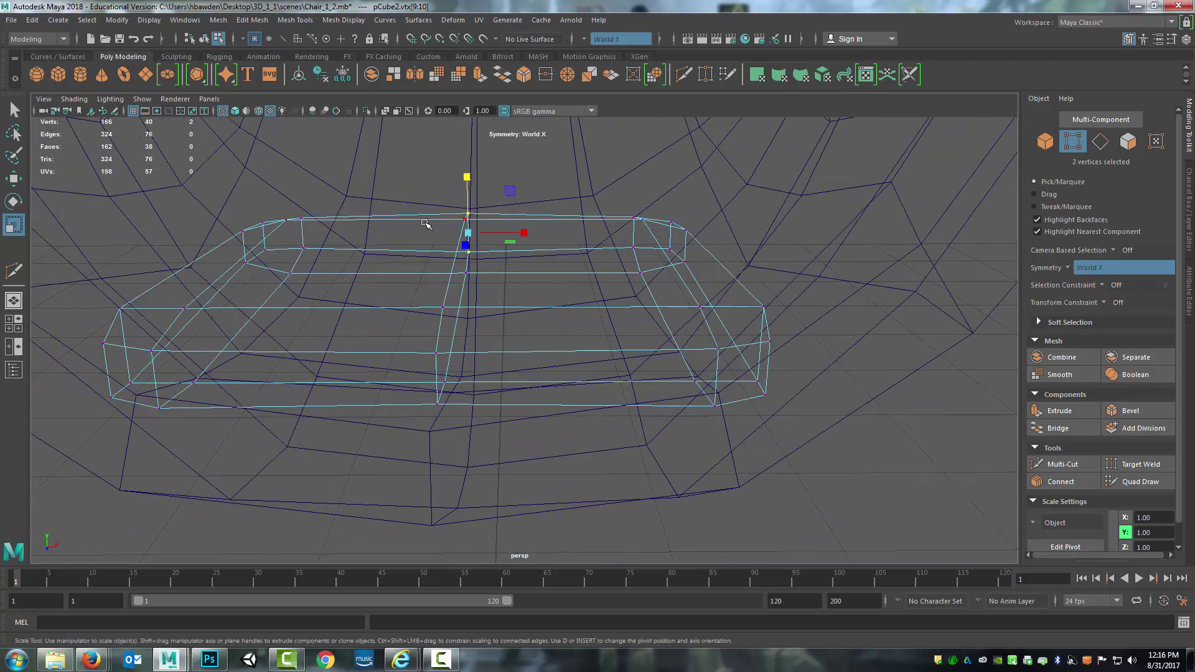
# In shaded display, lower the vertices of the cushion's middle front-to-back loop to about Y 2.37 so the seat dips
pyautogui.moveTo(388, 174); pyautogui.dragTo(523, 428)
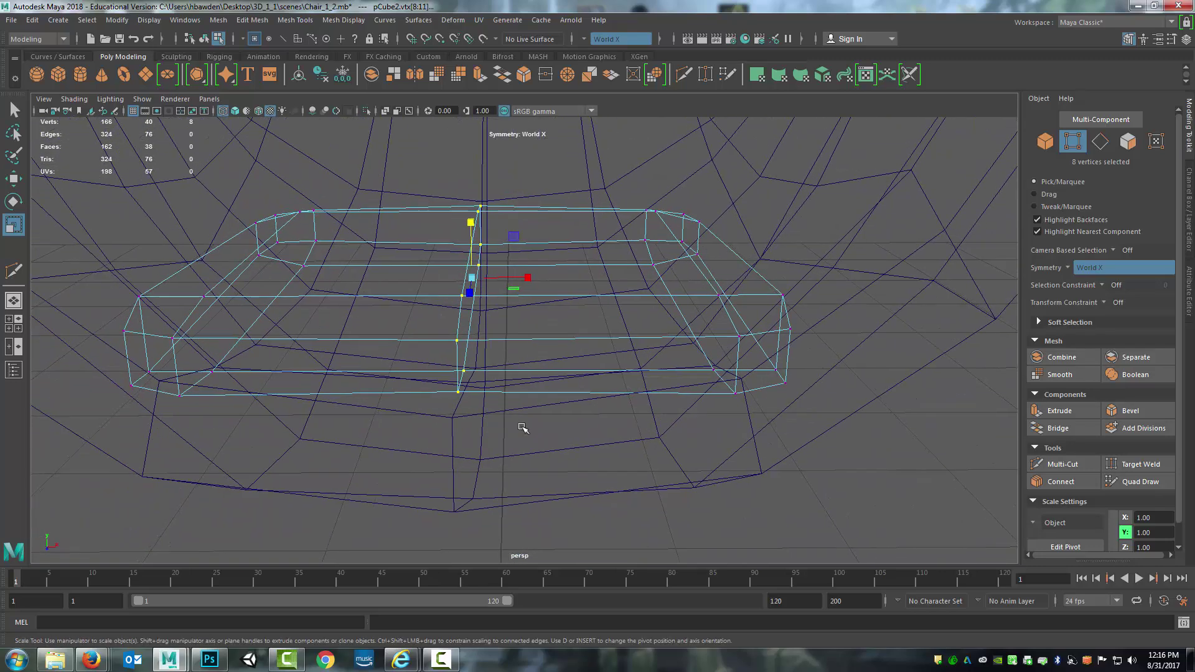
pyautogui.press('4')
pyautogui.press('6')
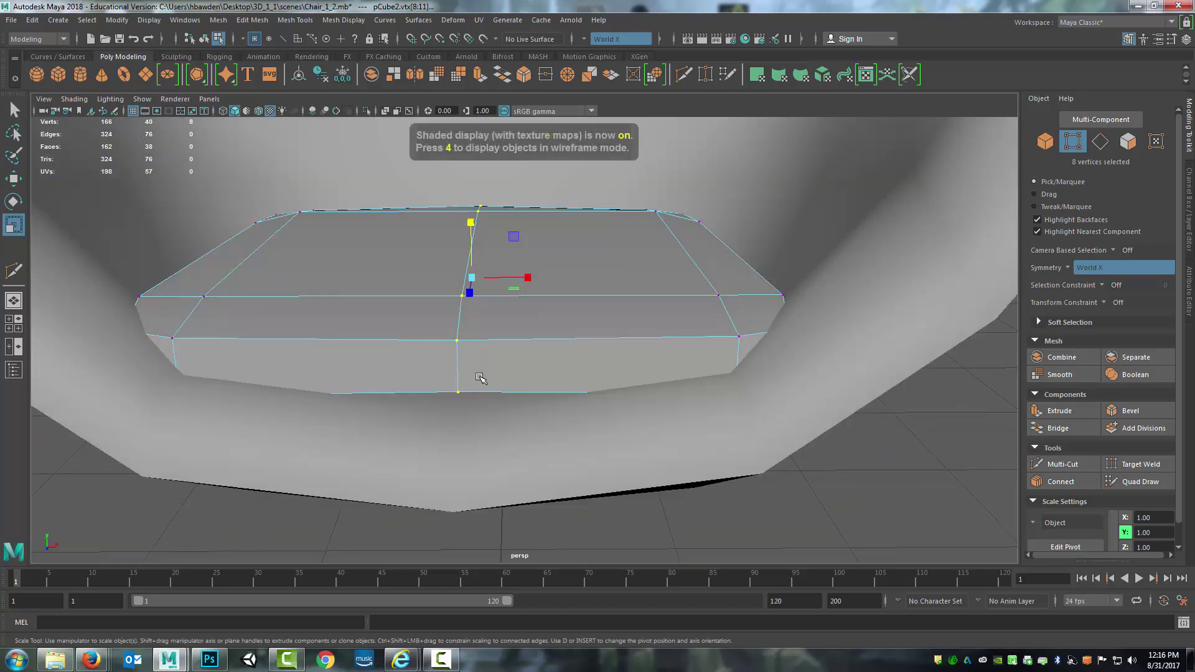
pyautogui.moveTo(480, 376)
pyautogui.keyDown('alt'); pyautogui.mouseDown()
pyautogui.moveTo(464, 380)
pyautogui.moveTo(472, 359)
pyautogui.mouseUp(); pyautogui.keyUp('alt')
pyautogui.press('w')
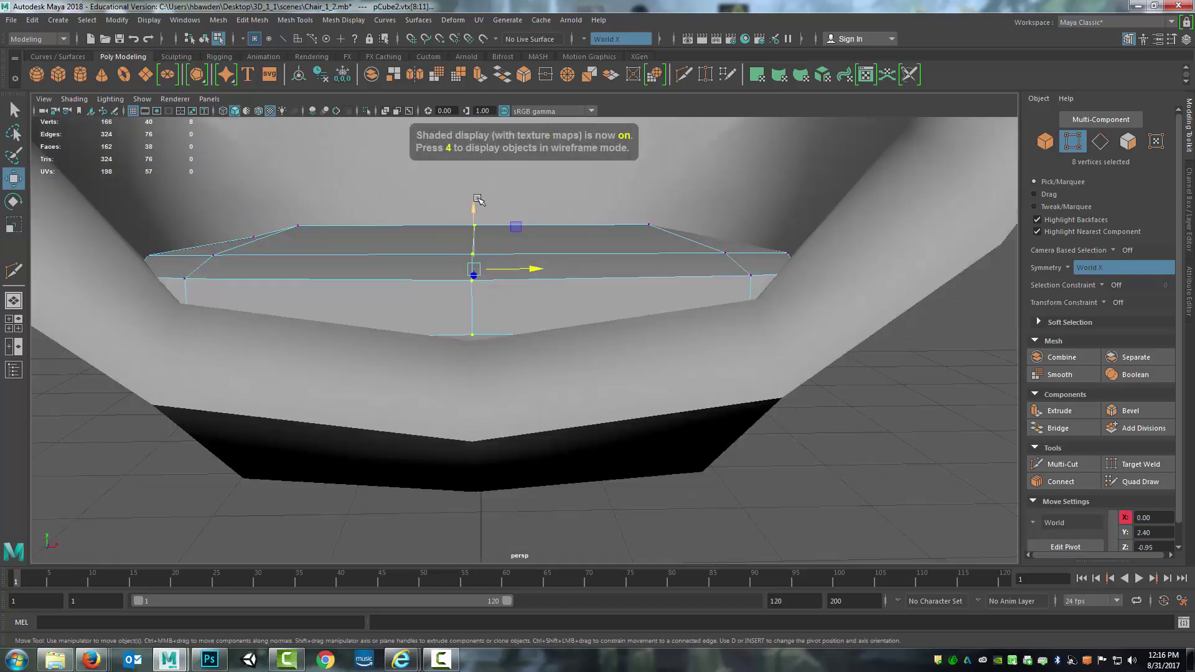
pyautogui.moveTo(476, 202); pyautogui.dragTo(477, 208)
pyautogui.keyDown('alt'); pyautogui.moveTo(493, 259); pyautogui.dragTo(587, 341); pyautogui.keyUp('alt')
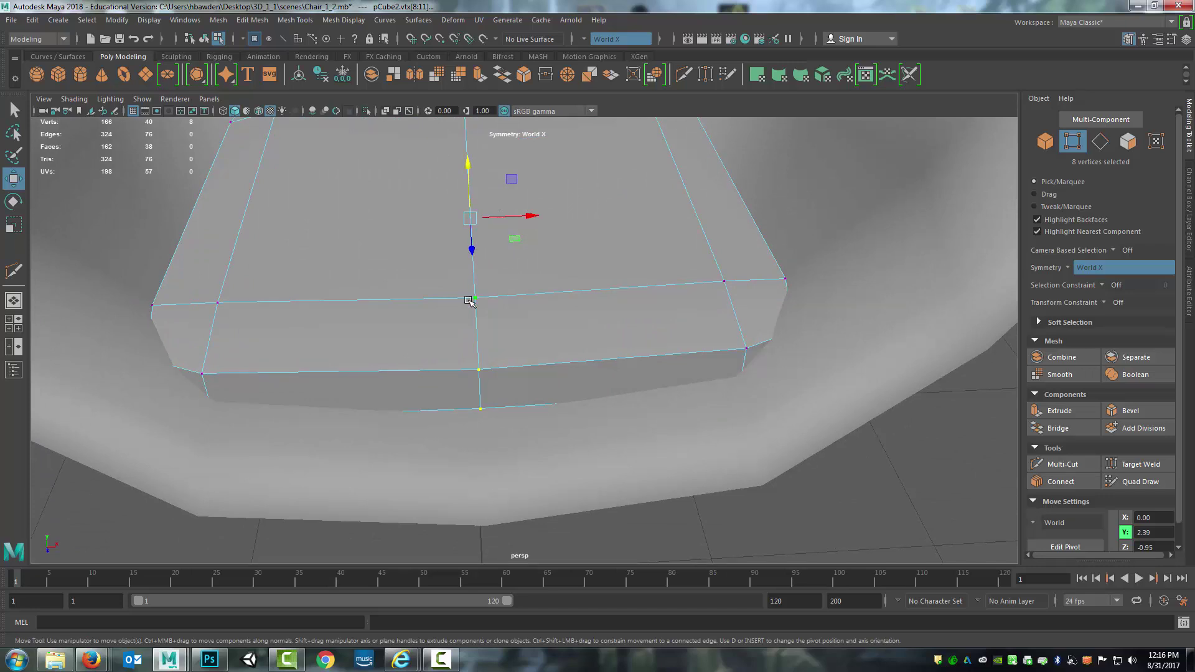
pyautogui.keyDown('alt'); pyautogui.moveTo(469, 300); pyautogui.dragTo(474, 268); pyautogui.keyUp('alt')
pyautogui.press('r')
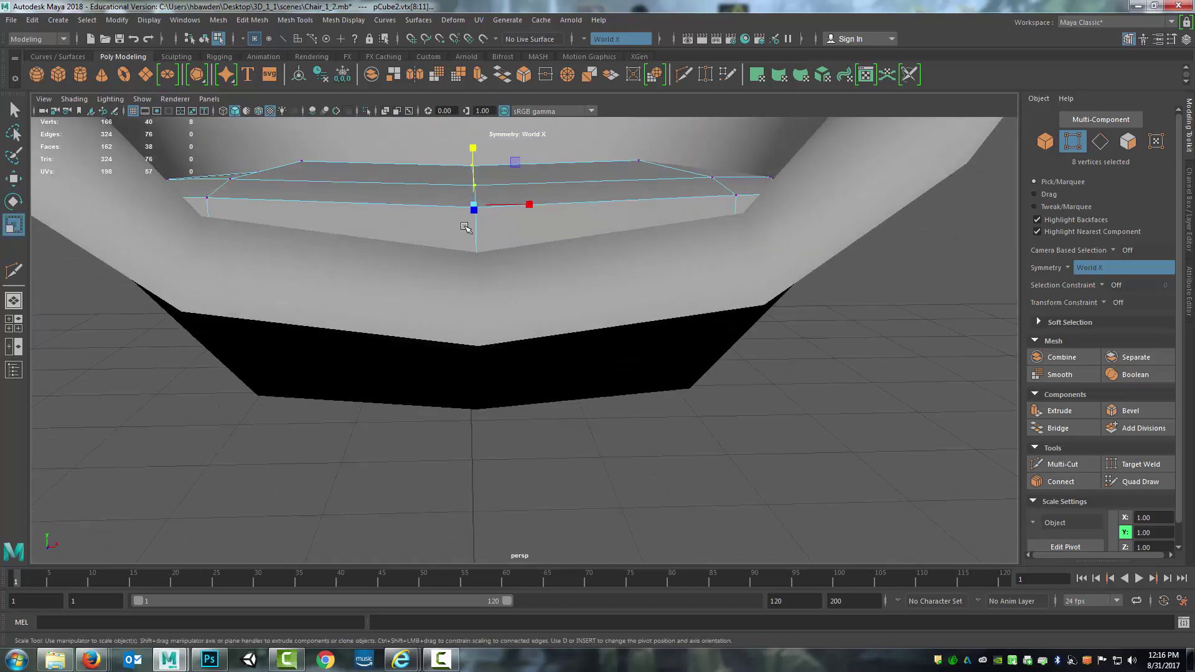
pyautogui.moveTo(469, 150)
pyautogui.keyDown('alt'); pyautogui.mouseDown()
pyautogui.moveTo(478, 188)
pyautogui.moveTo(472, 167)
pyautogui.mouseUp(); pyautogui.keyUp('alt')
pyautogui.press('w')
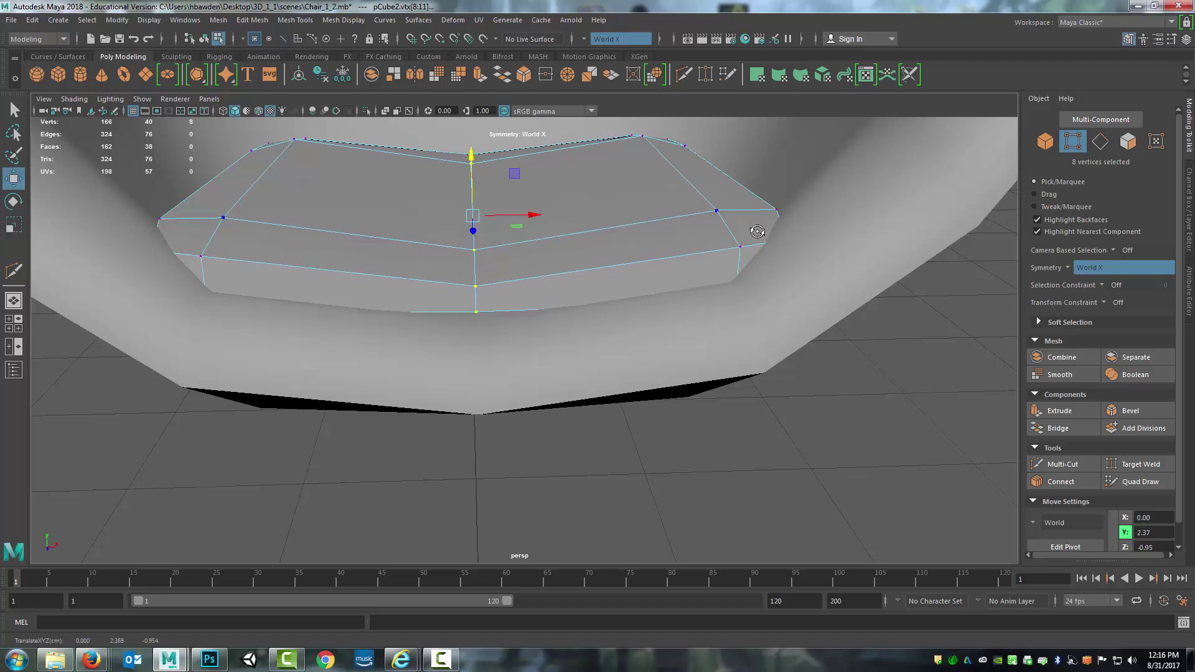
# Select the vertices along both sides of the cushion and scale them vertically
pyautogui.keyDown('alt'); pyautogui.moveTo(757, 232); pyautogui.dragTo(736, 228); pyautogui.keyUp('alt')
pyautogui.scroll(-3, 733, 227)
pyautogui.moveTo(675, 287); pyautogui.dragTo(715, 341)
pyautogui.press('r')
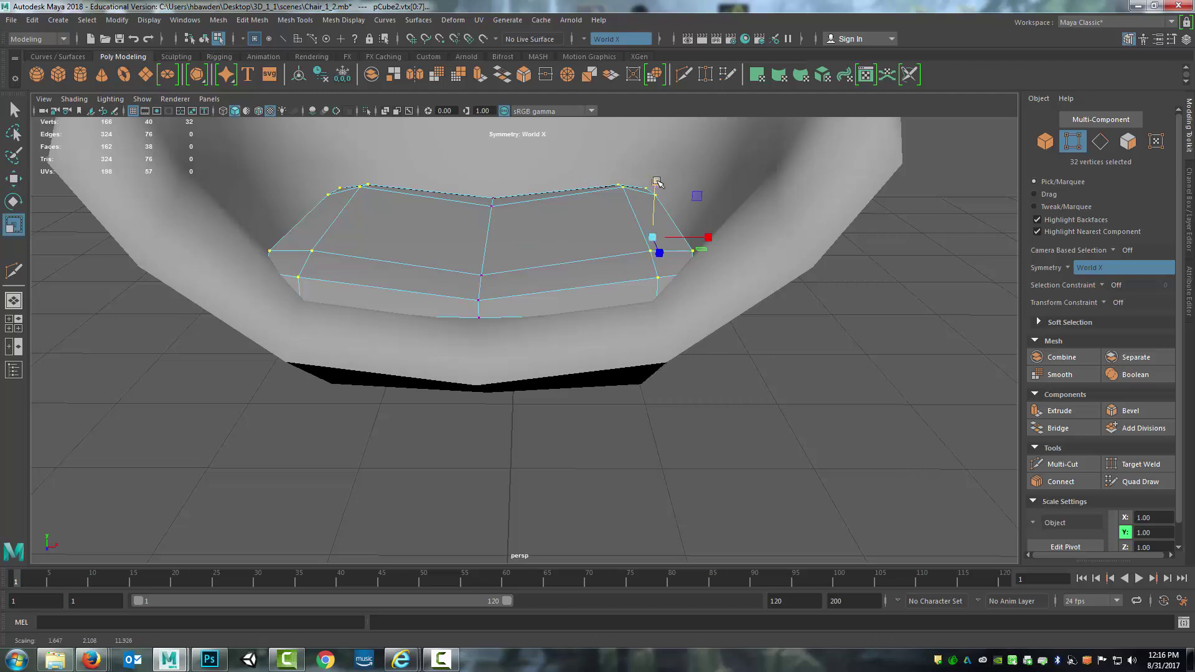
pyautogui.moveTo(657, 182); pyautogui.dragTo(614, 330)
# Move the middle vertices at the cushion's back edge backward to about Z -1.44 to curve the back edge
pyautogui.press('w')
pyautogui.moveTo(406, 207); pyautogui.dragTo(435, 295)
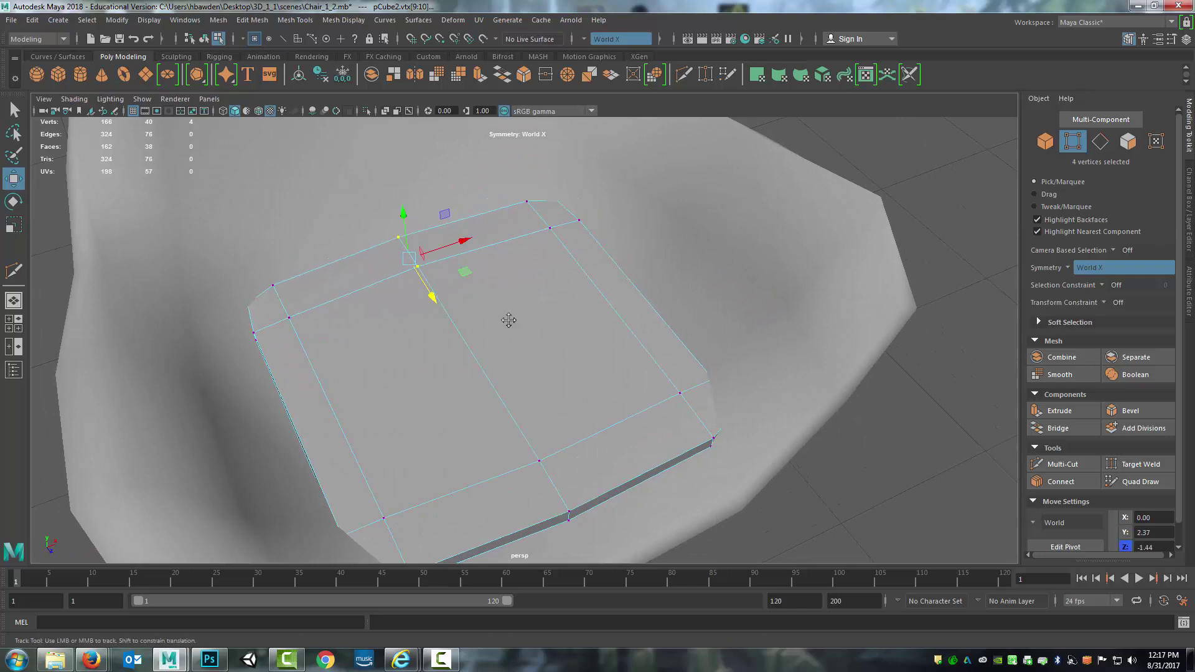
pyautogui.keyDown('alt'); pyautogui.moveTo(509, 320); pyautogui.dragTo(480, 311); pyautogui.keyUp('alt')
# Move the cushion's back corner vertex groups inward to about X 0.43 and adjust their depth to about Z -1.39
pyautogui.moveTo(643, 289); pyautogui.dragTo(641, 287)
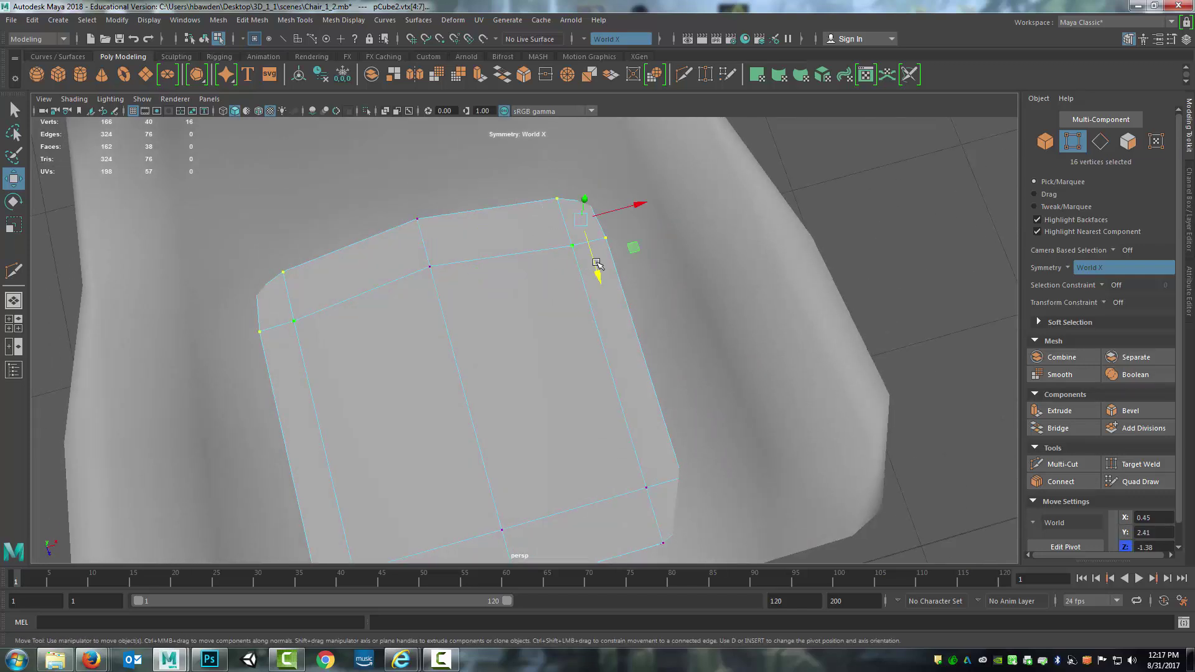
pyautogui.moveTo(639, 200); pyautogui.dragTo(626, 216)
pyautogui.moveTo(588, 278); pyautogui.dragTo(585, 274)
# Select the cushion's front corner vertex groups and move them inward to about X 0.41
pyautogui.keyDown('alt'); pyautogui.moveTo(582, 323); pyautogui.dragTo(547, 249); pyautogui.keyUp('alt')
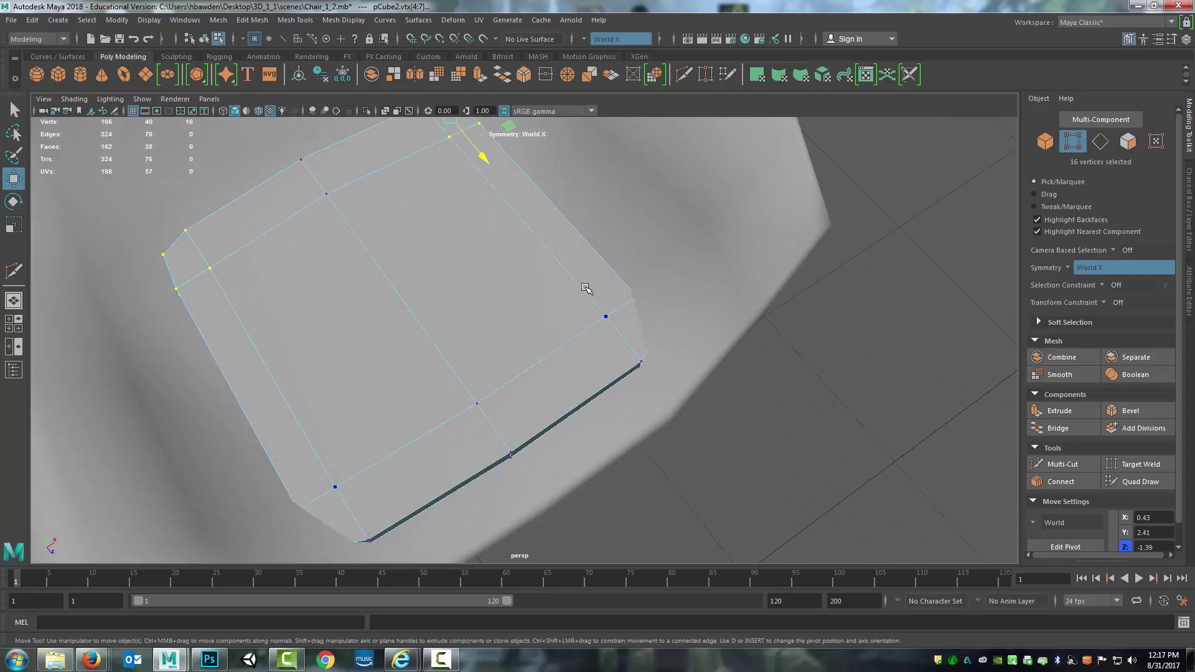
pyautogui.moveTo(715, 393); pyautogui.dragTo(714, 393)
pyautogui.keyDown('alt'); pyautogui.moveTo(713, 392); pyautogui.dragTo(683, 333); pyautogui.keyUp('alt')
pyautogui.moveTo(686, 291); pyautogui.dragTo(635, 305)
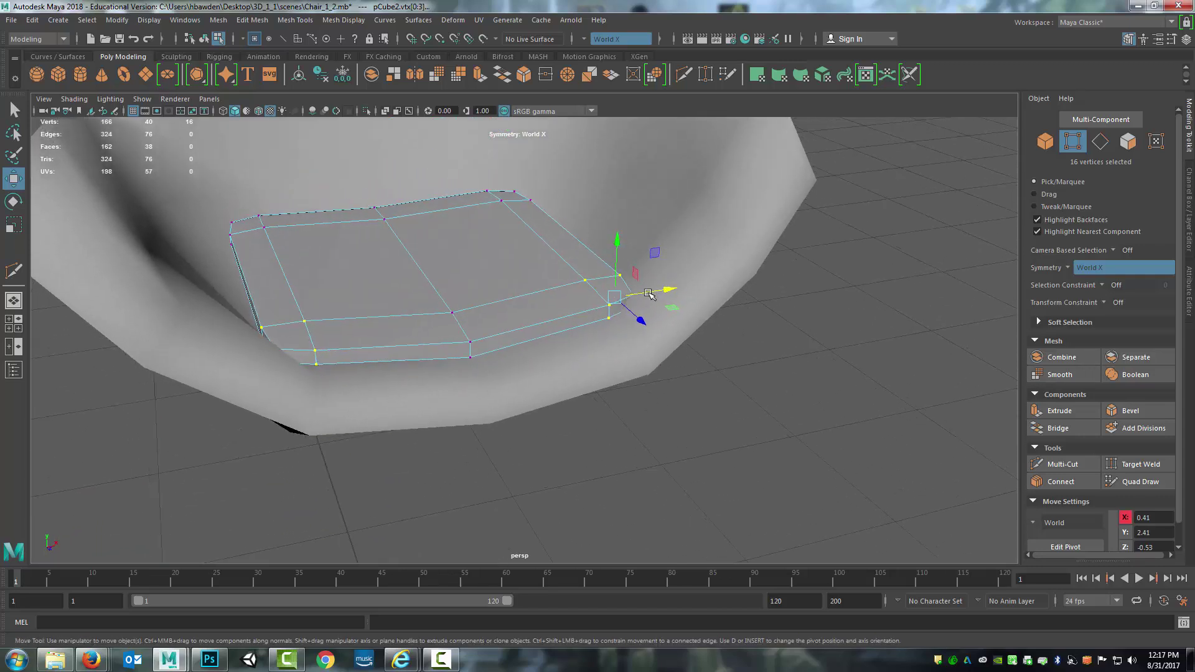
# Move the cushion's front corner vertex groups slightly further inward to about X 0.39
pyautogui.press('e')
pyautogui.moveTo(608, 253); pyautogui.dragTo(623, 403)
pyautogui.press('w')
pyautogui.press('e')
pyautogui.press('w')
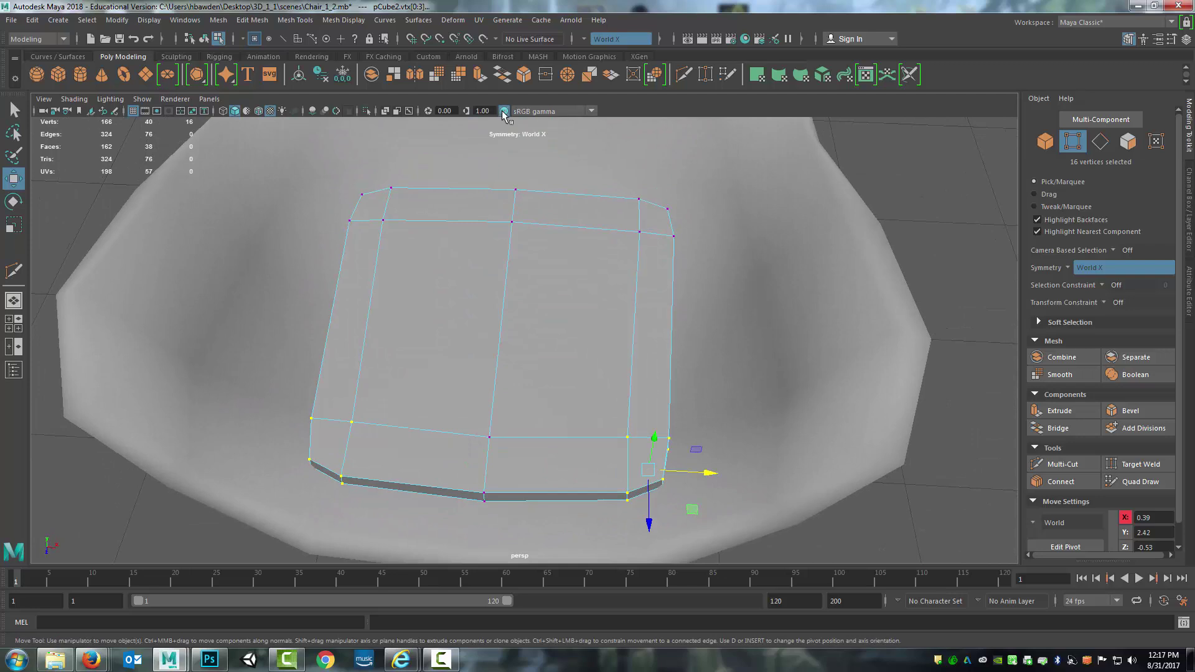
# Turn symmetry off and insert an edge loop across the middle of the cushion from side to side with Multi-Cut
pyautogui.click(1082, 269)
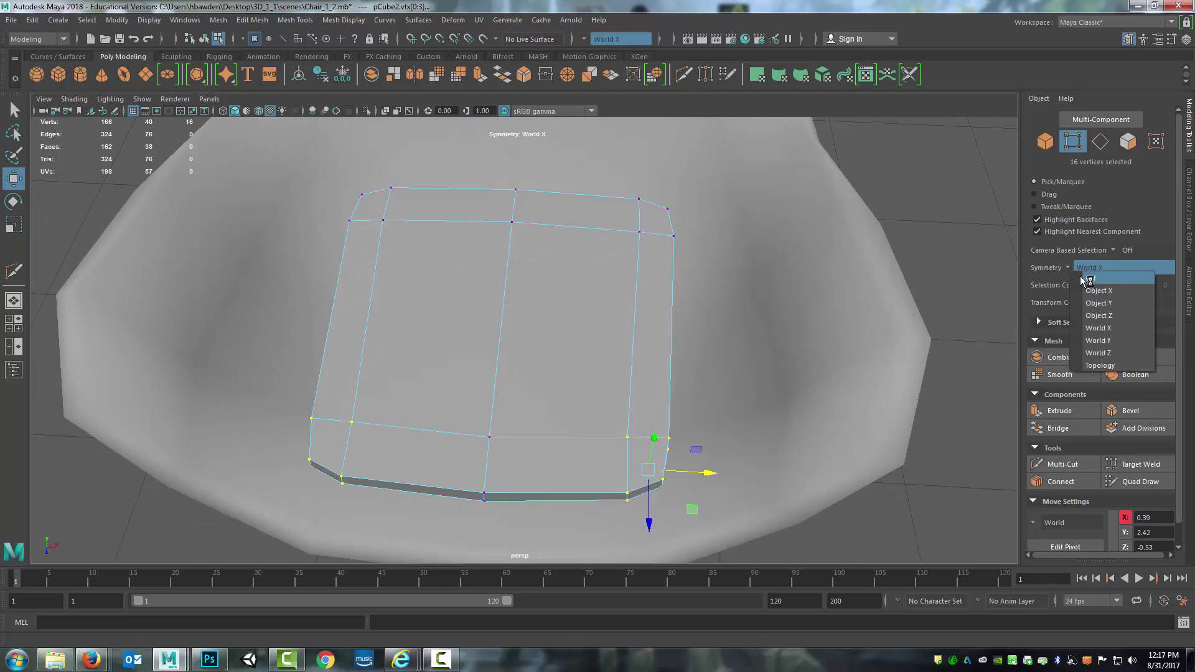
pyautogui.click(1081, 278)
pyautogui.click(683, 77)
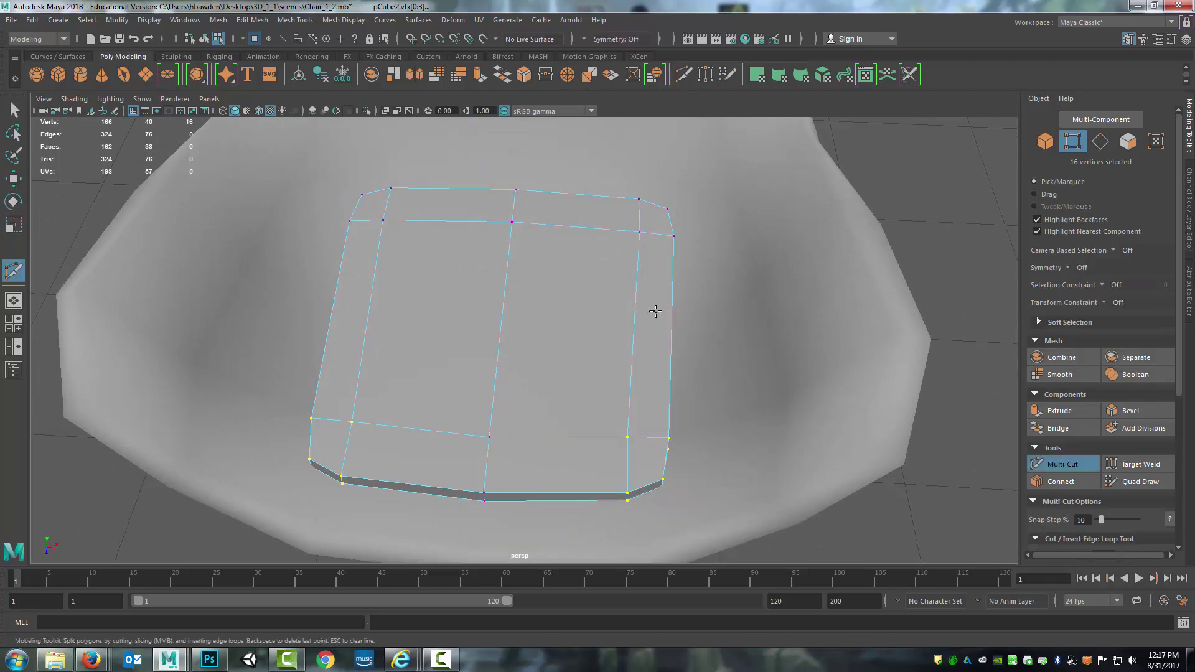
pyautogui.keyDown('ctrl'); pyautogui.click(641, 319); pyautogui.keyUp('ctrl')
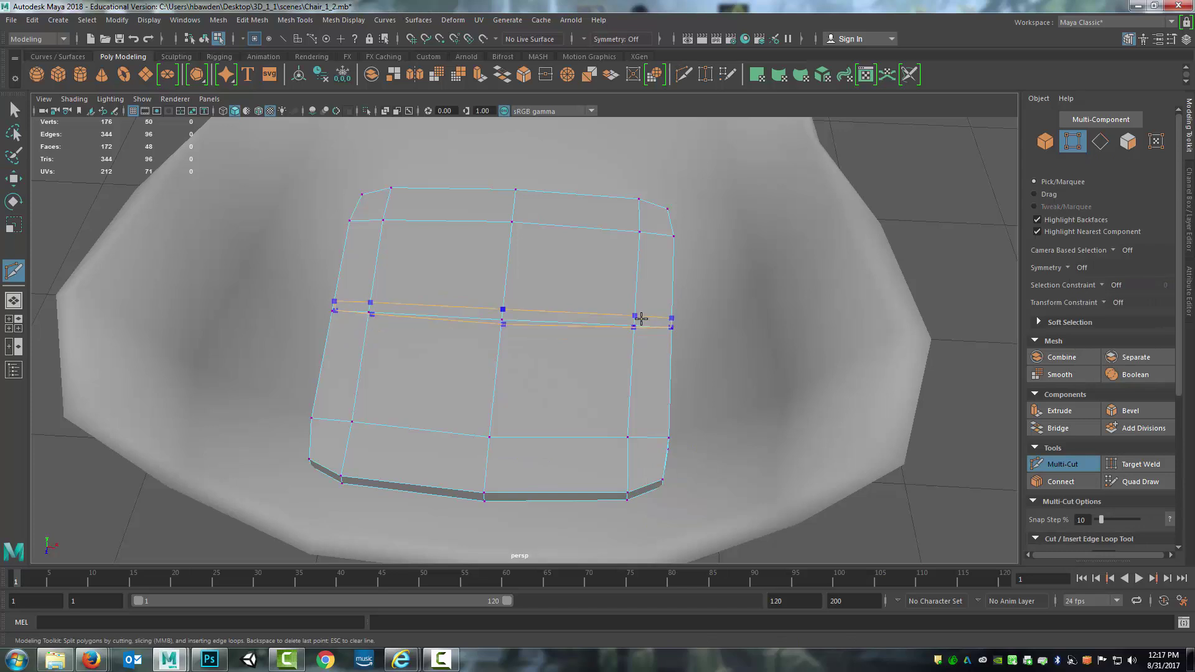
pyautogui.press('q')
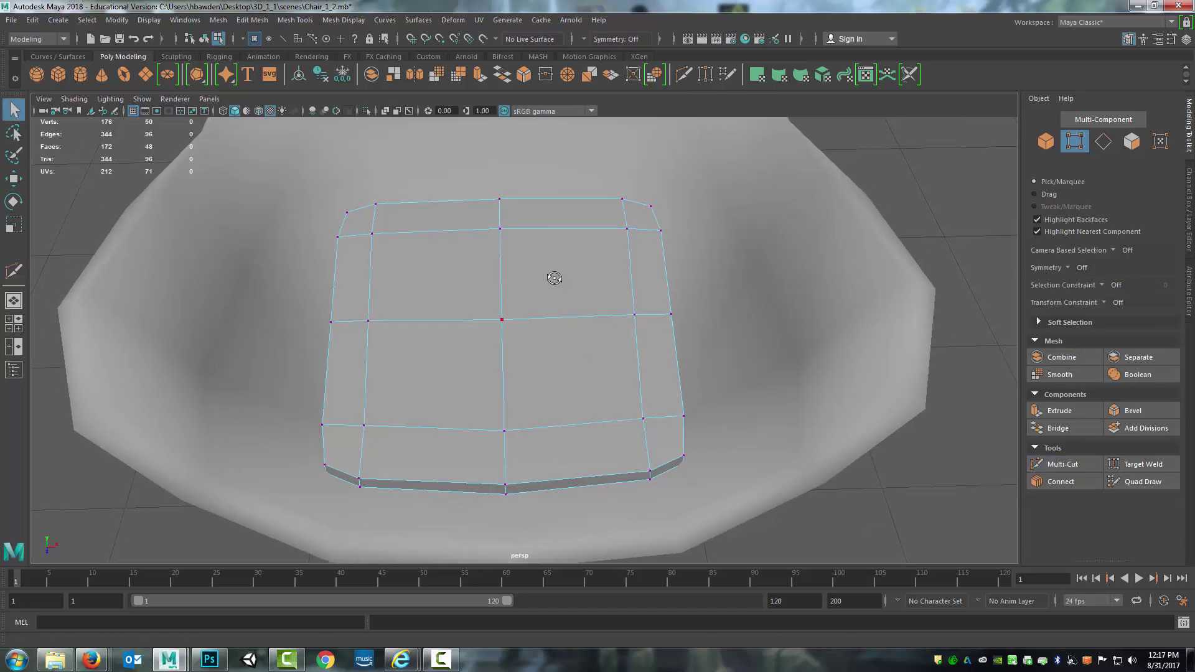
# Select the middle loop's side vertices, set symmetry to World X and move them outward to bow the cushion's sides
pyautogui.keyDown('alt'); pyautogui.moveTo(555, 275); pyautogui.dragTo(571, 249); pyautogui.keyUp('alt')
pyautogui.moveTo(697, 281); pyautogui.dragTo(642, 346)
pyautogui.moveTo(675, 251); pyautogui.dragTo(641, 300)
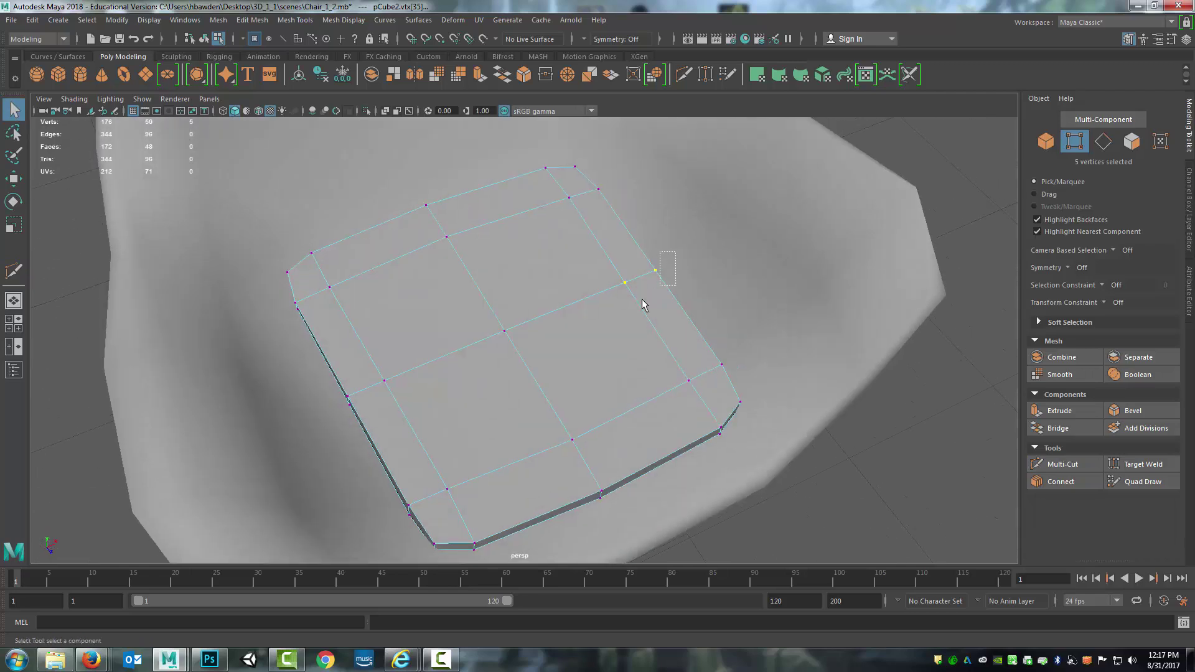
pyautogui.click(1067, 272)
pyautogui.click(1107, 331)
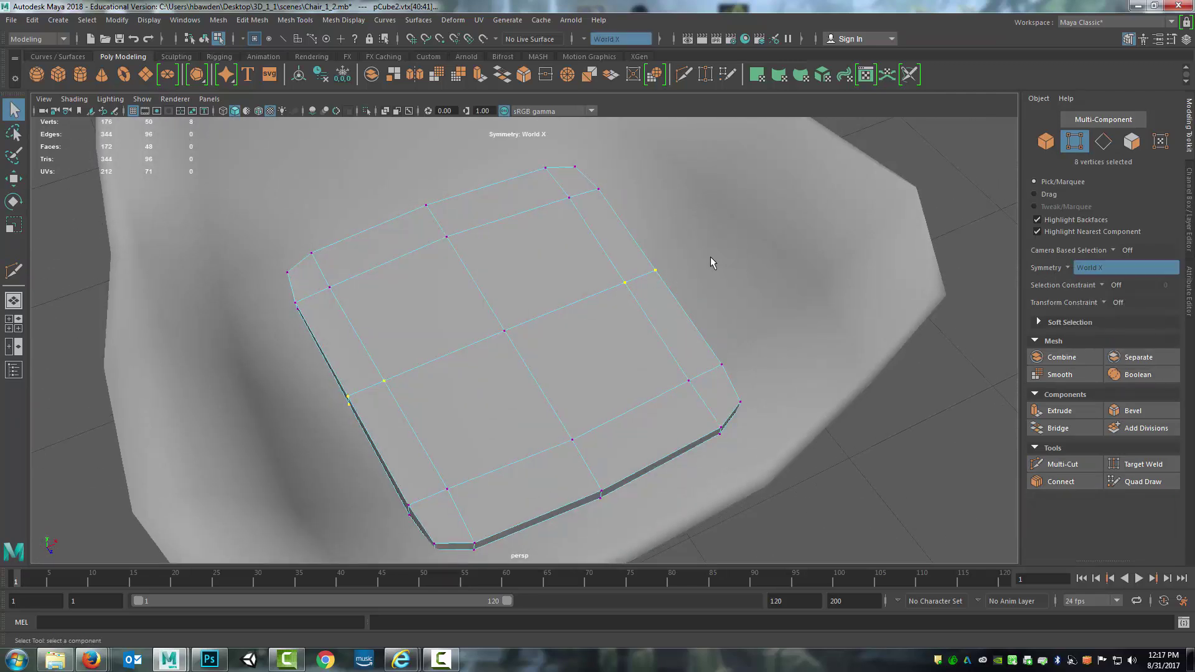
pyautogui.keyDown('alt'); pyautogui.moveTo(596, 307); pyautogui.dragTo(697, 416); pyautogui.keyUp('alt')
pyautogui.press('w')
# Move the cushion's outer front side vertices outward to about X 0.48 and its outer back side vertices to about X 0.50
pyautogui.moveTo(758, 393); pyautogui.dragTo(779, 392)
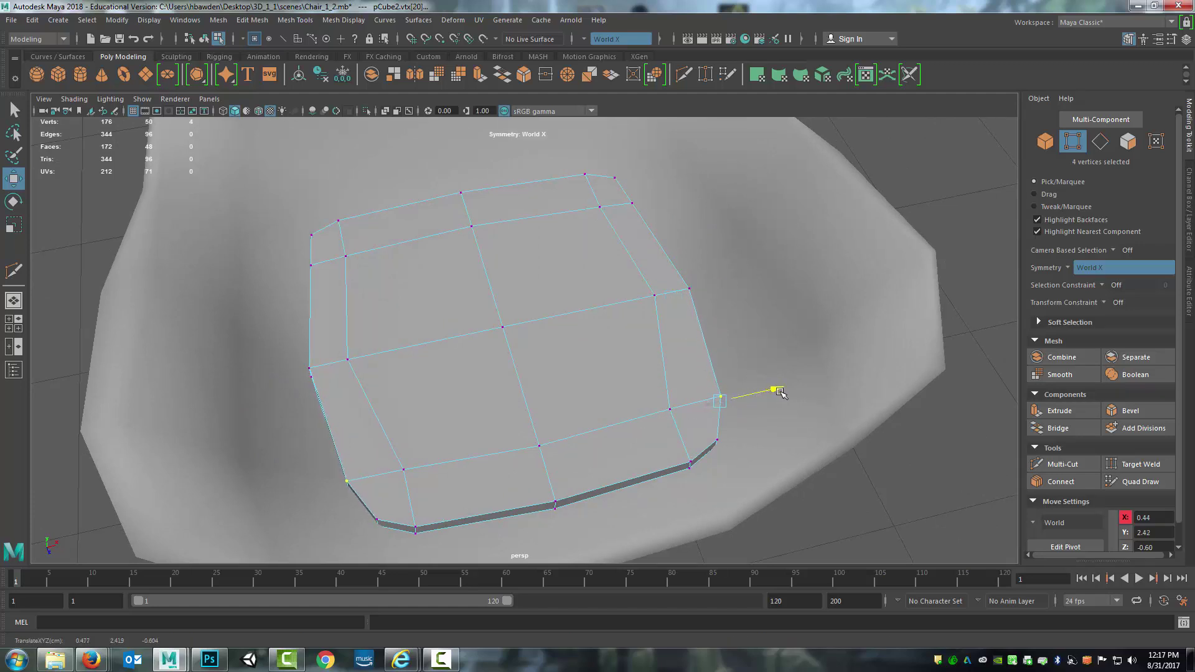
pyautogui.moveTo(663, 196); pyautogui.dragTo(627, 236)
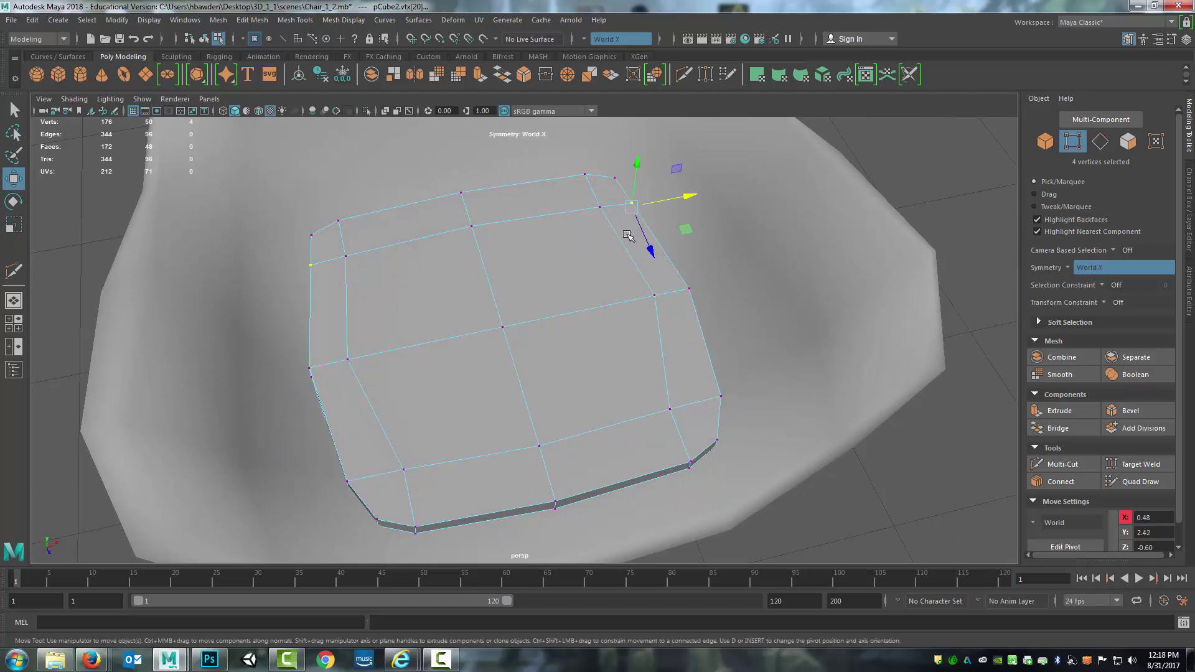
pyautogui.press('4')
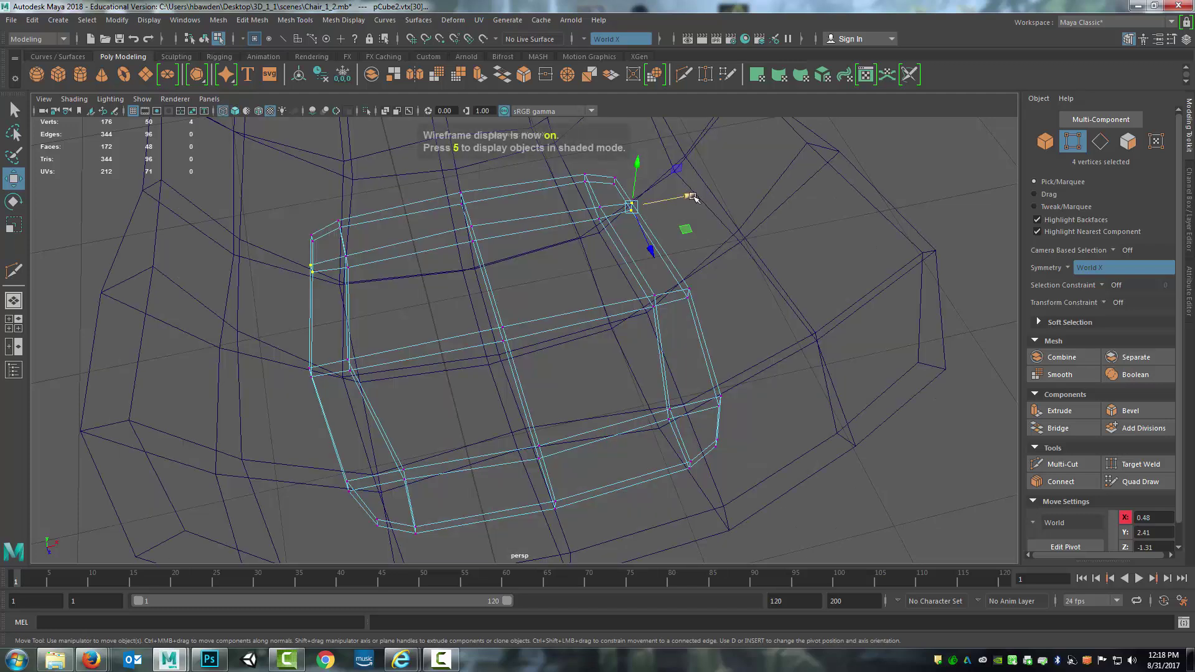
pyautogui.moveTo(693, 196); pyautogui.dragTo(699, 195)
pyautogui.keyDown('alt'); pyautogui.moveTo(664, 319); pyautogui.dragTo(649, 313); pyautogui.keyUp('alt')
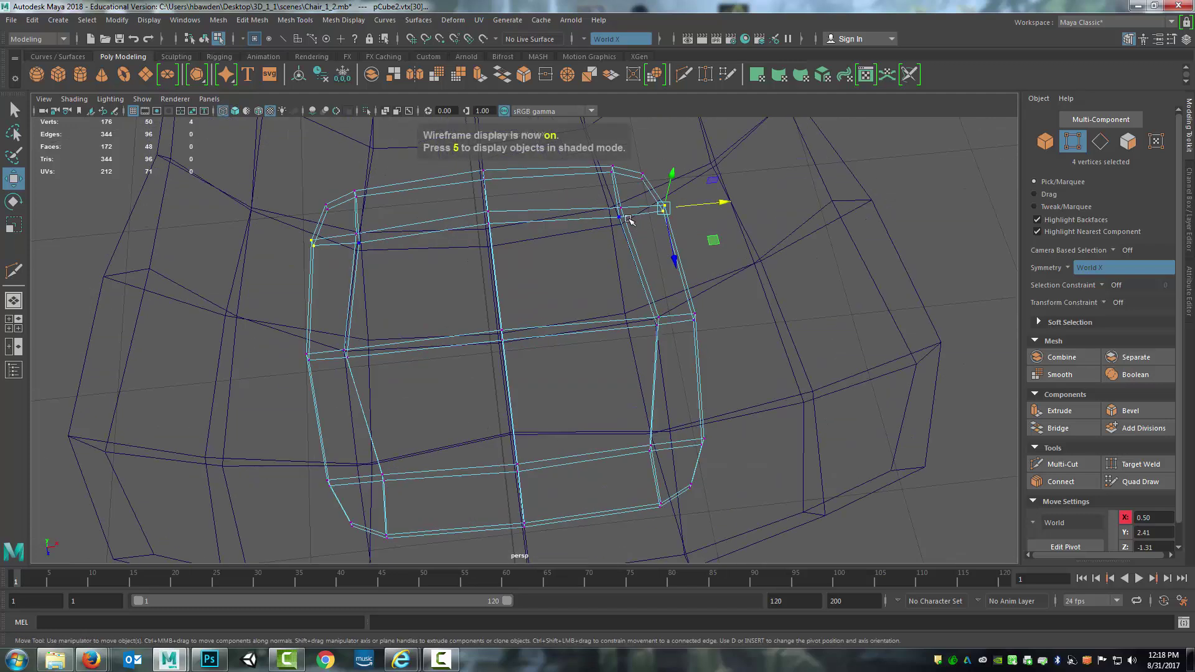
# Move the cushion's inner back vertices outward to about X 0.41 and its inner front vertices to about X 0.36
pyautogui.click(620, 209)
pyautogui.moveTo(675, 208); pyautogui.dragTo(686, 207)
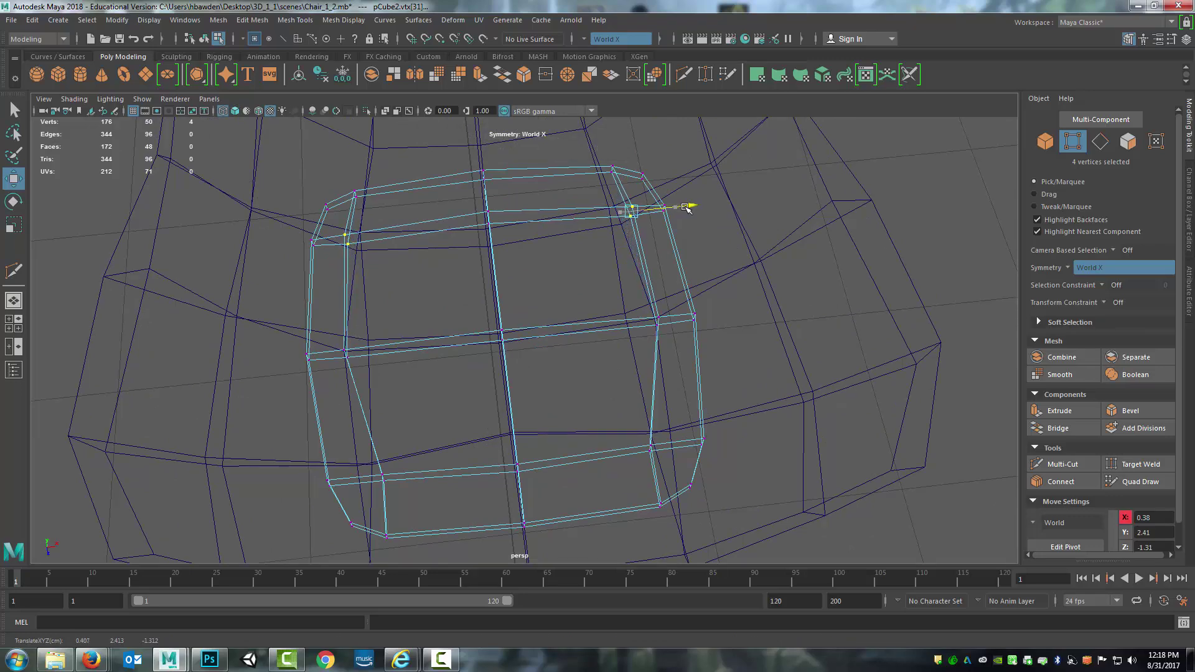
pyautogui.click(667, 467)
pyautogui.moveTo(709, 439); pyautogui.dragTo(583, 414)
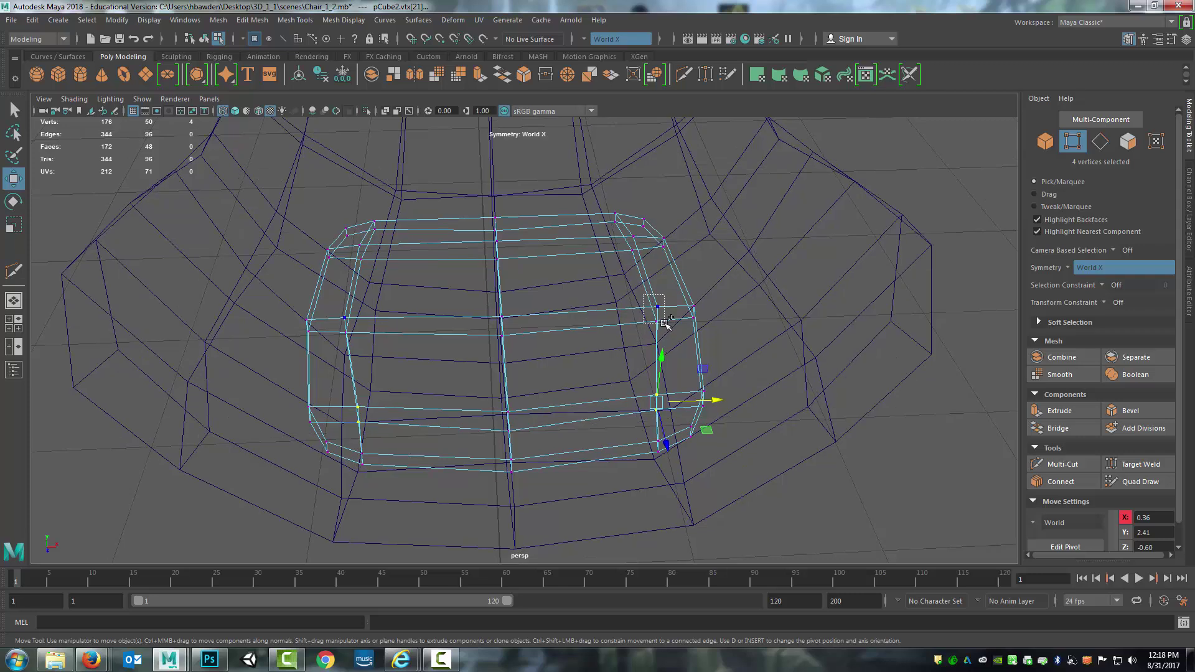
# Add the middle and back inner vertices to the selection and scale them vertically by about 1.10 to thicken the cushion
pyautogui.keyDown('shift'); pyautogui.moveTo(665, 322); pyautogui.dragTo(665, 323); pyautogui.keyUp('shift')
pyautogui.keyDown('shift'); pyautogui.moveTo(628, 264); pyautogui.dragTo(628, 265); pyautogui.keyUp('shift')
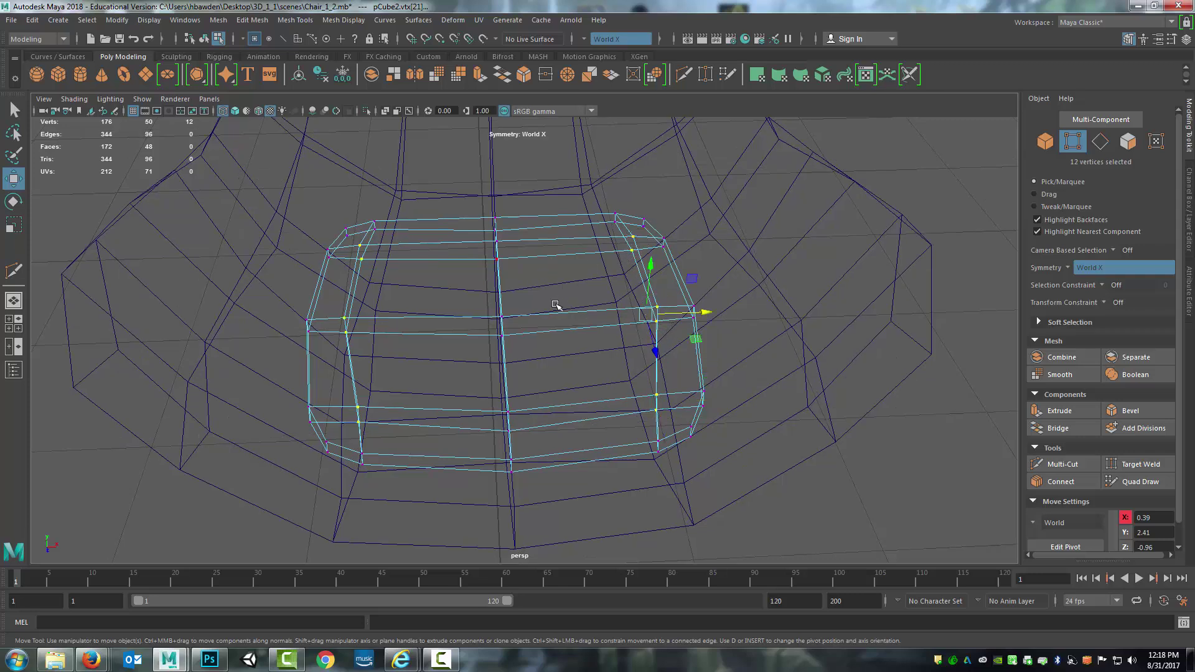
pyautogui.keyDown('alt'); pyautogui.moveTo(558, 301); pyautogui.dragTo(557, 299); pyautogui.keyUp('alt')
pyautogui.press('r')
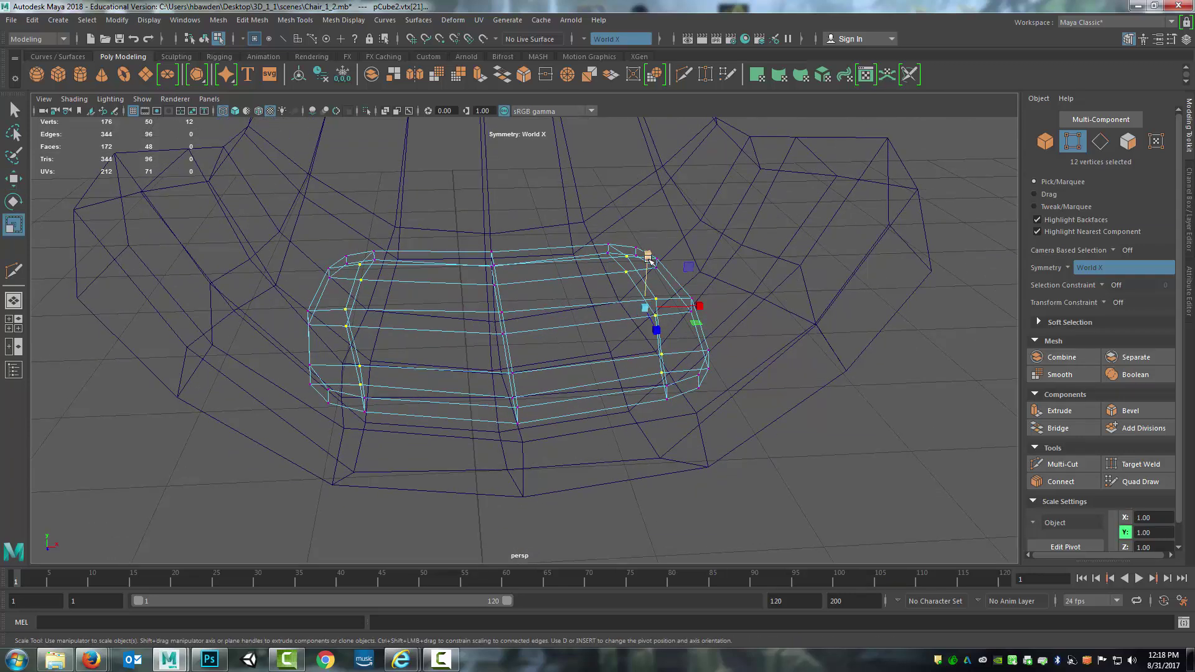
pyautogui.moveTo(649, 259); pyautogui.dragTo(647, 248)
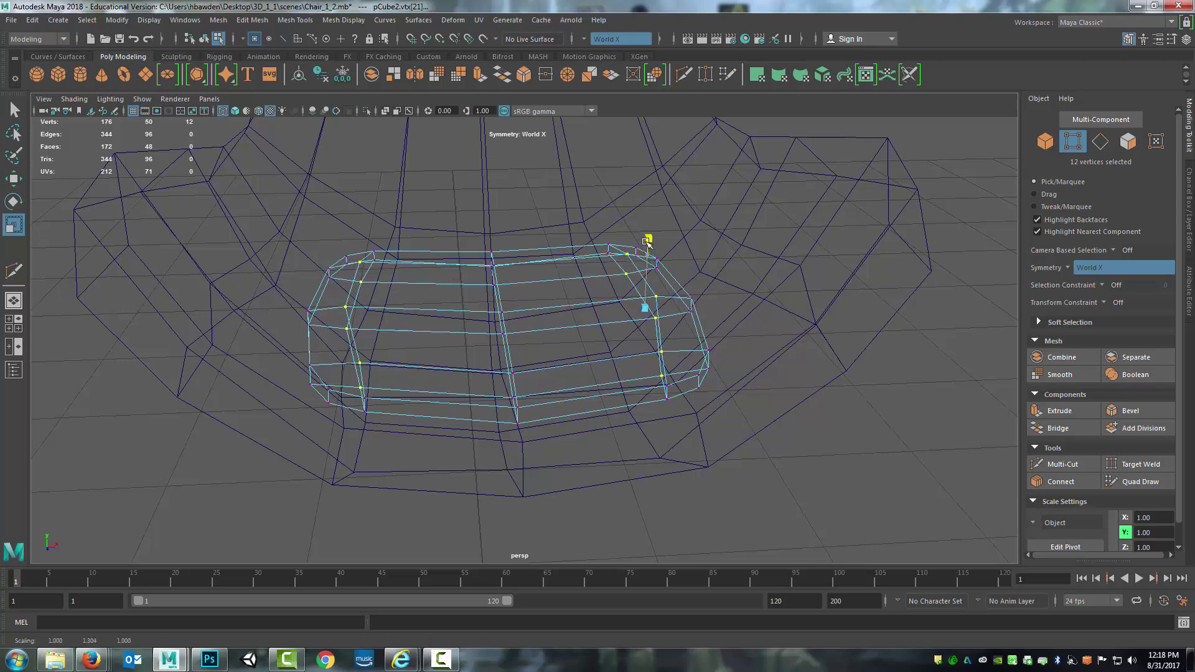
# Return to shaded display and object mode, and deselect the cushion to check its shape
pyautogui.press('5')
pyautogui.moveTo(646, 301)
pyautogui.keyDown('alt'); pyautogui.mouseDown()
pyautogui.moveTo(591, 301)
pyautogui.moveTo(726, 320)
pyautogui.moveTo(688, 331)
pyautogui.moveTo(589, 278)
pyautogui.moveTo(548, 293)
pyautogui.moveTo(607, 300)
pyautogui.mouseUp(); pyautogui.keyUp('alt')
pyautogui.click(666, 325)
pyautogui.press('w')
pyautogui.moveTo(607, 300); pyautogui.dragTo(641, 284, button='right')
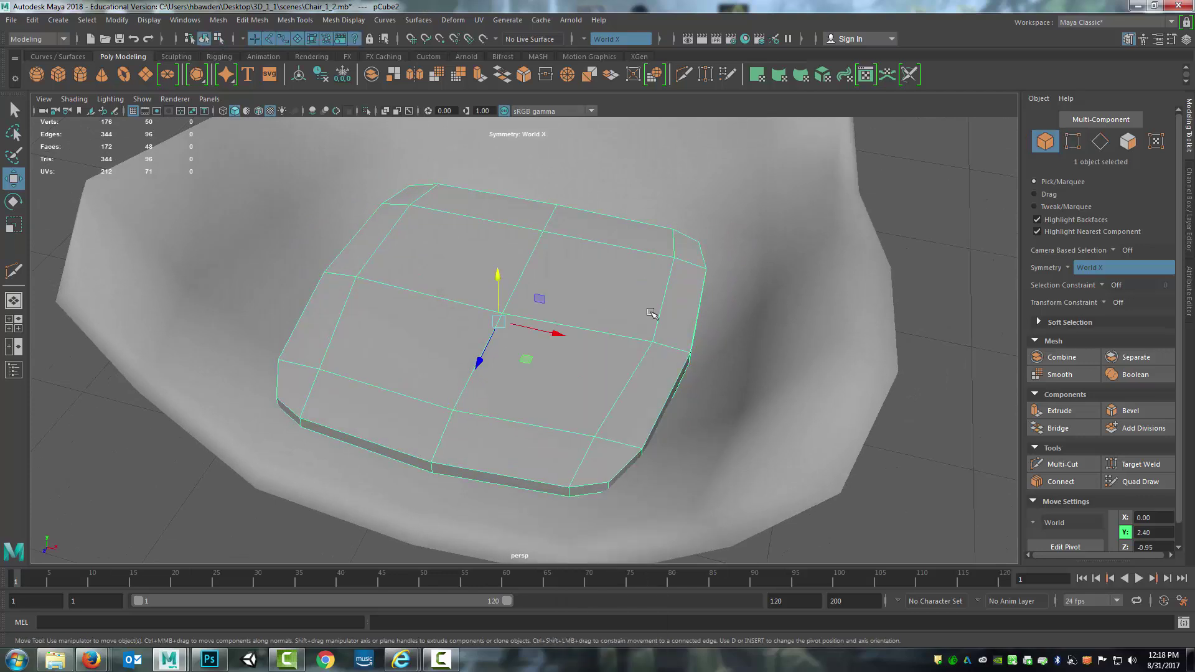
pyautogui.click(926, 267)
pyautogui.scroll(4, 834, 328)
pyautogui.scroll(-8, 834, 328)
pyautogui.keyDown('alt'); pyautogui.moveTo(493, 398); pyautogui.dragTo(523, 380); pyautogui.keyUp('alt')
# Select all the edges around the cushion's upper rim, including its front, sides, corners and back
pyautogui.moveTo(547, 300); pyautogui.dragTo(542, 354, button='right')
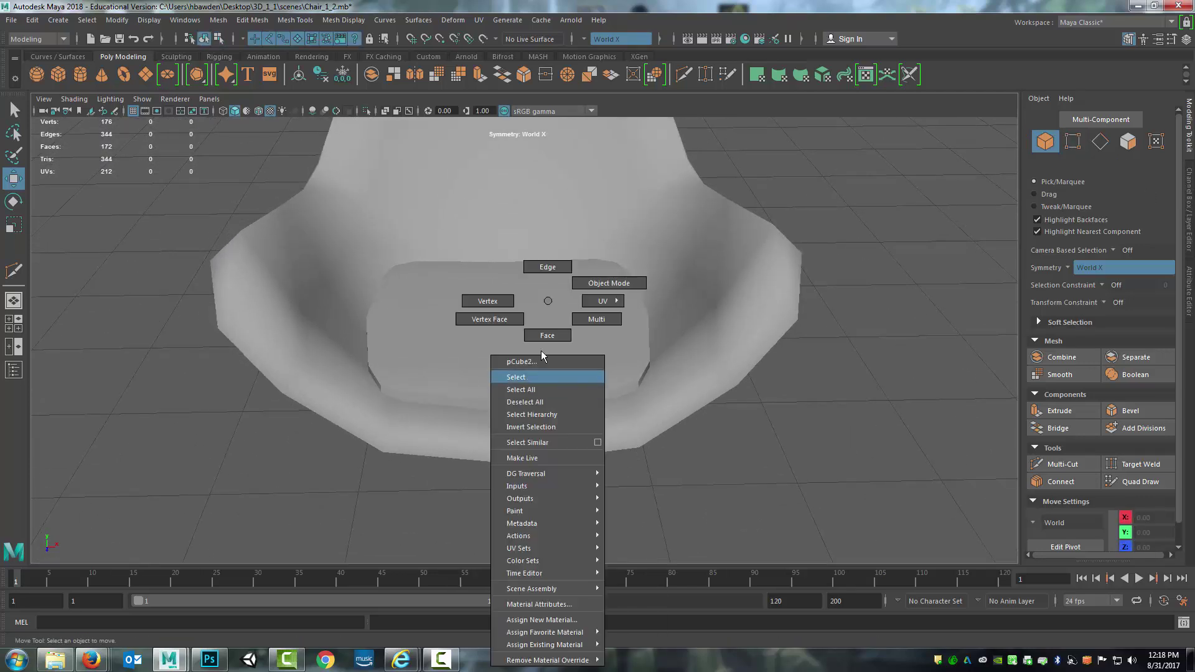
pyautogui.moveTo(545, 279); pyautogui.dragTo(547, 278, button='right')
pyautogui.click(570, 392)
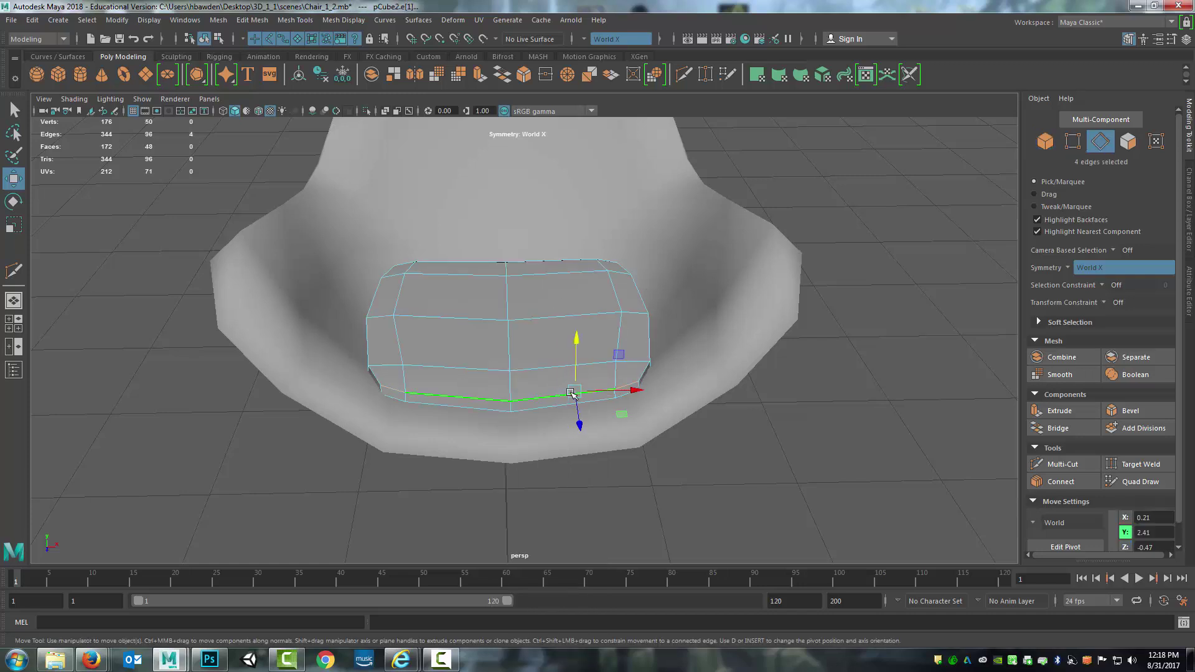
pyautogui.keyDown('shift'); pyautogui.doubleClick(645, 374); pyautogui.keyUp('shift')
pyautogui.keyDown('alt'); pyautogui.moveTo(668, 275); pyautogui.dragTo(663, 302); pyautogui.keyUp('alt')
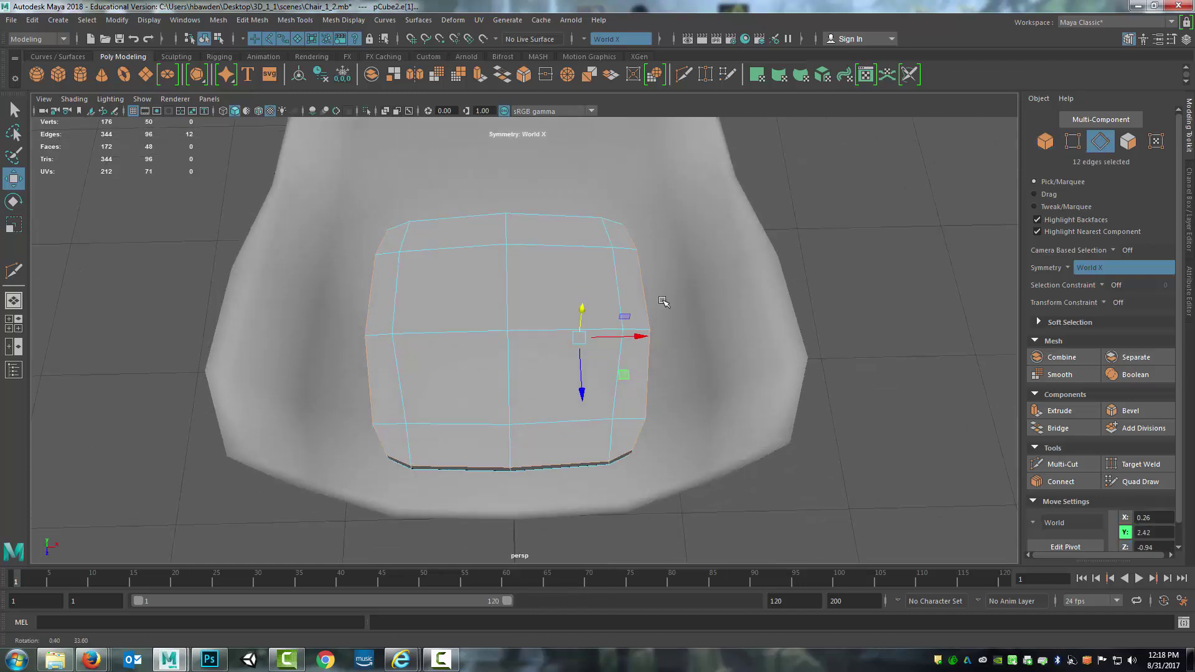
pyautogui.keyDown('shift'); pyautogui.click(566, 218); pyautogui.keyUp('shift')
pyautogui.keyDown('alt'); pyautogui.moveTo(633, 233); pyautogui.dragTo(633, 460); pyautogui.keyUp('alt')
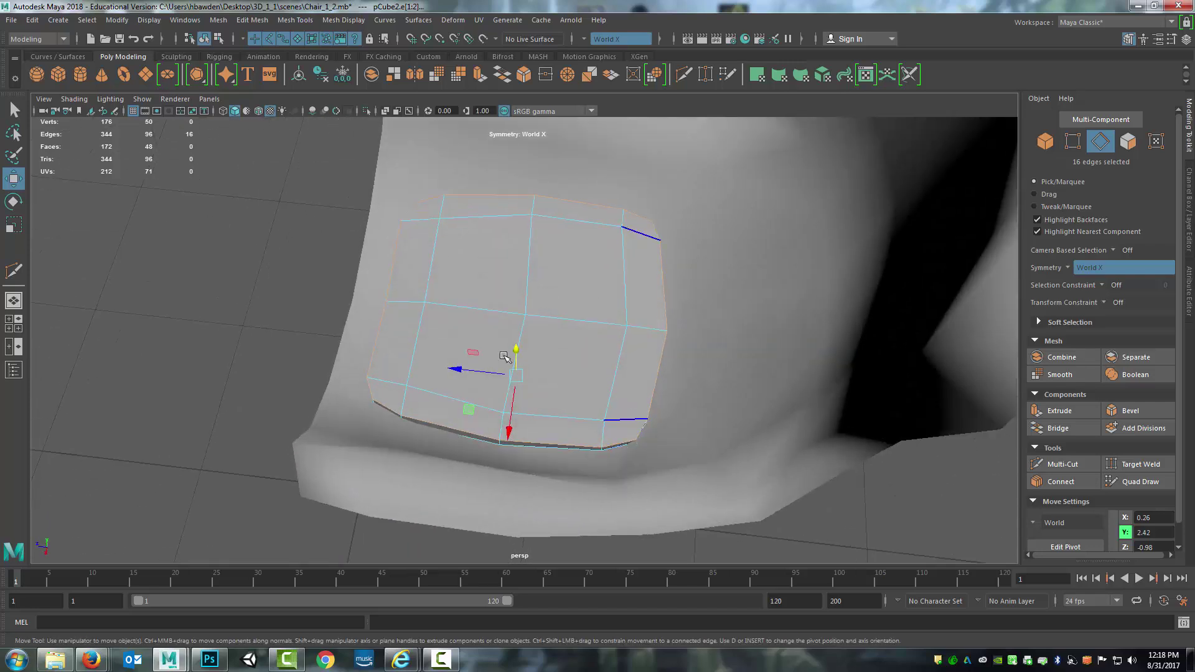
pyautogui.keyDown('alt'); pyautogui.moveTo(504, 356); pyautogui.dragTo(604, 320); pyautogui.keyUp('alt')
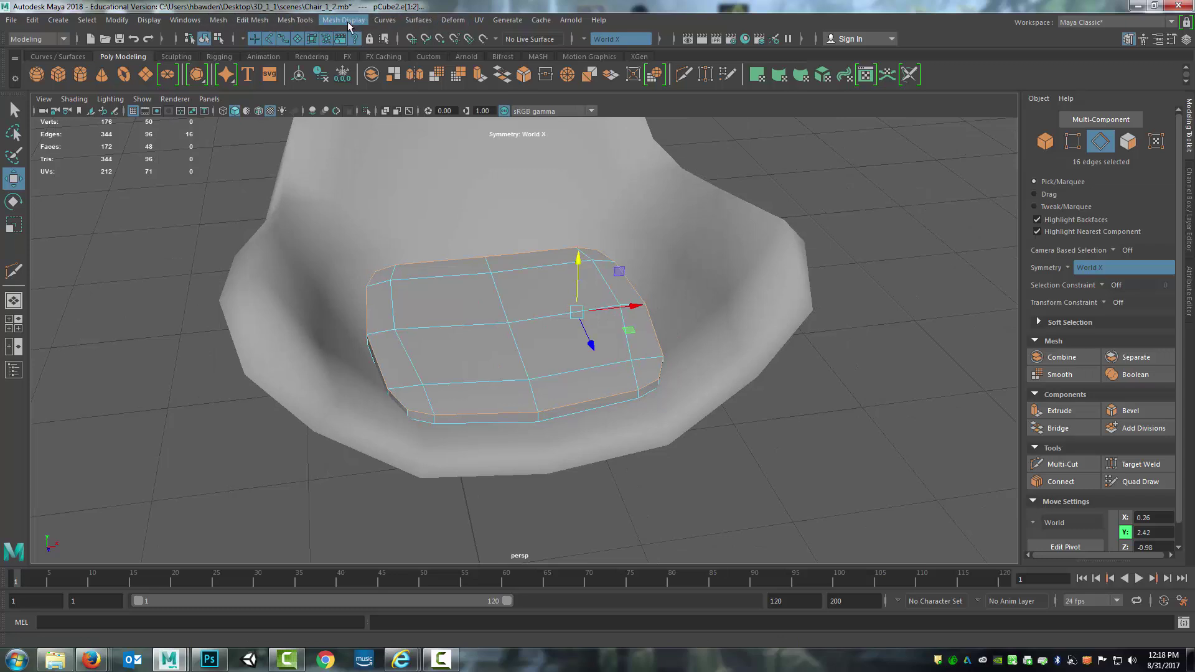
# Soften the selected rim edges and return to object mode to check the cushion's shading
pyautogui.click(349, 20)
pyautogui.click(355, 135)
pyautogui.keyDown('alt'); pyautogui.moveTo(589, 336); pyautogui.dragTo(592, 346); pyautogui.keyUp('alt')
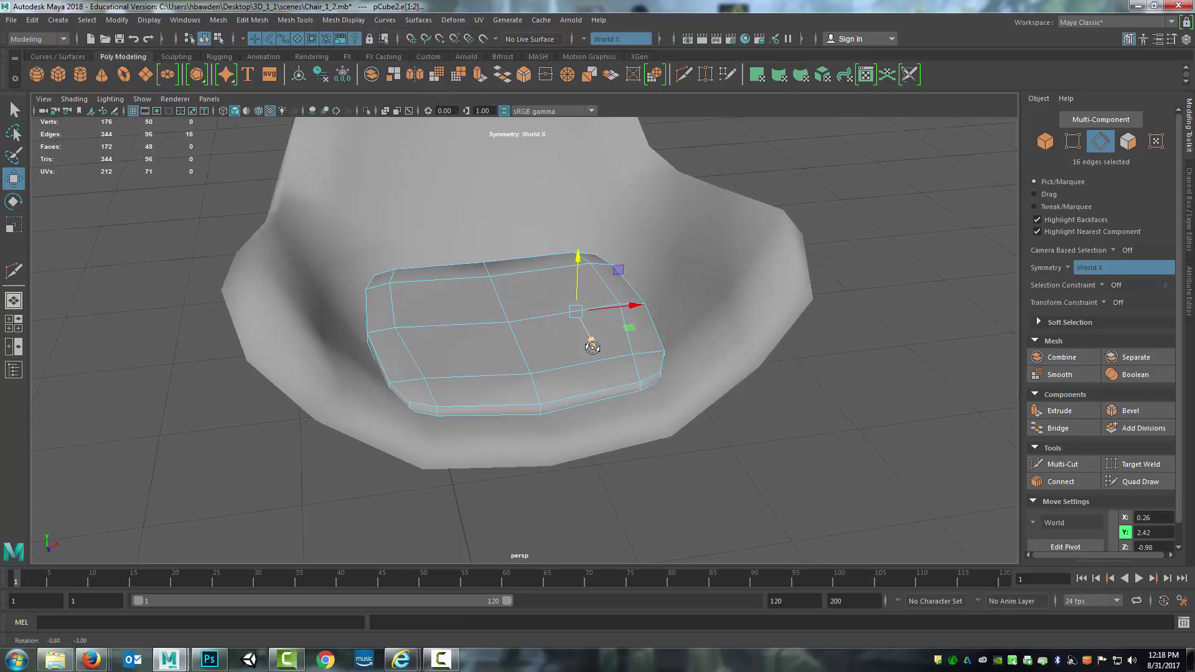
pyautogui.moveTo(526, 305); pyautogui.dragTo(573, 278, button='right')
pyautogui.scroll(5, 878, 336)
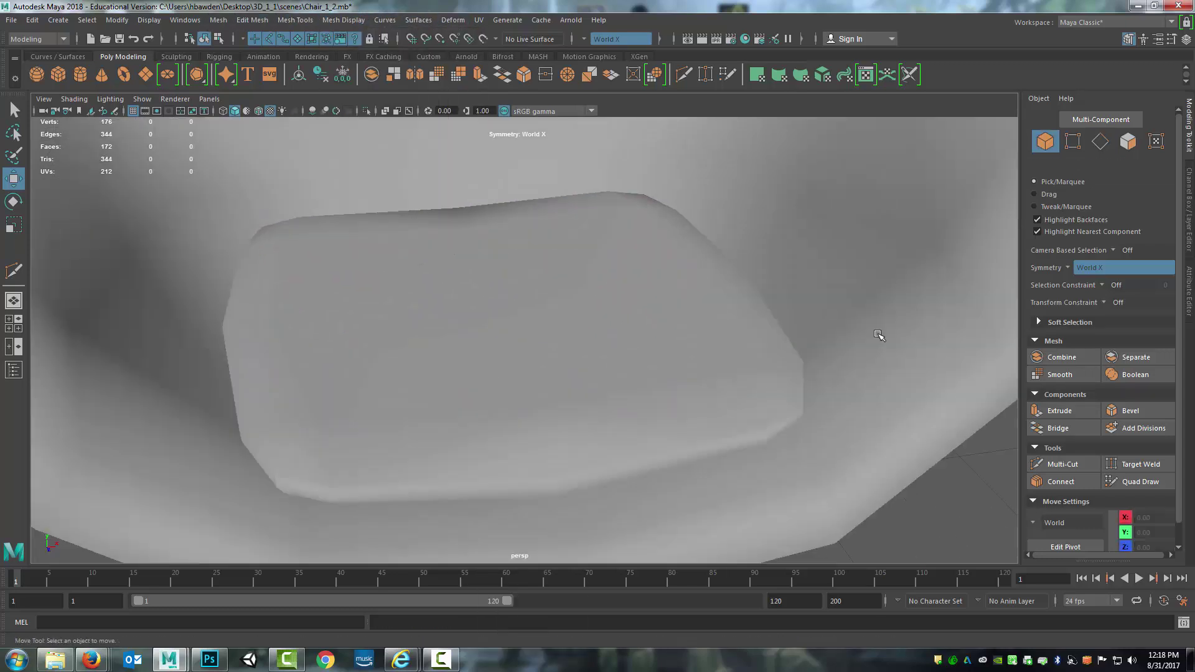
pyautogui.scroll(-5, 878, 335)
# Select the chair shell and cushion together, delete their history and freeze their transformations
pyautogui.keyDown('alt'); pyautogui.moveTo(547, 399); pyautogui.dragTo(599, 352); pyautogui.keyUp('alt')
pyautogui.moveTo(760, 246); pyautogui.dragTo(529, 398)
pyautogui.press('f')
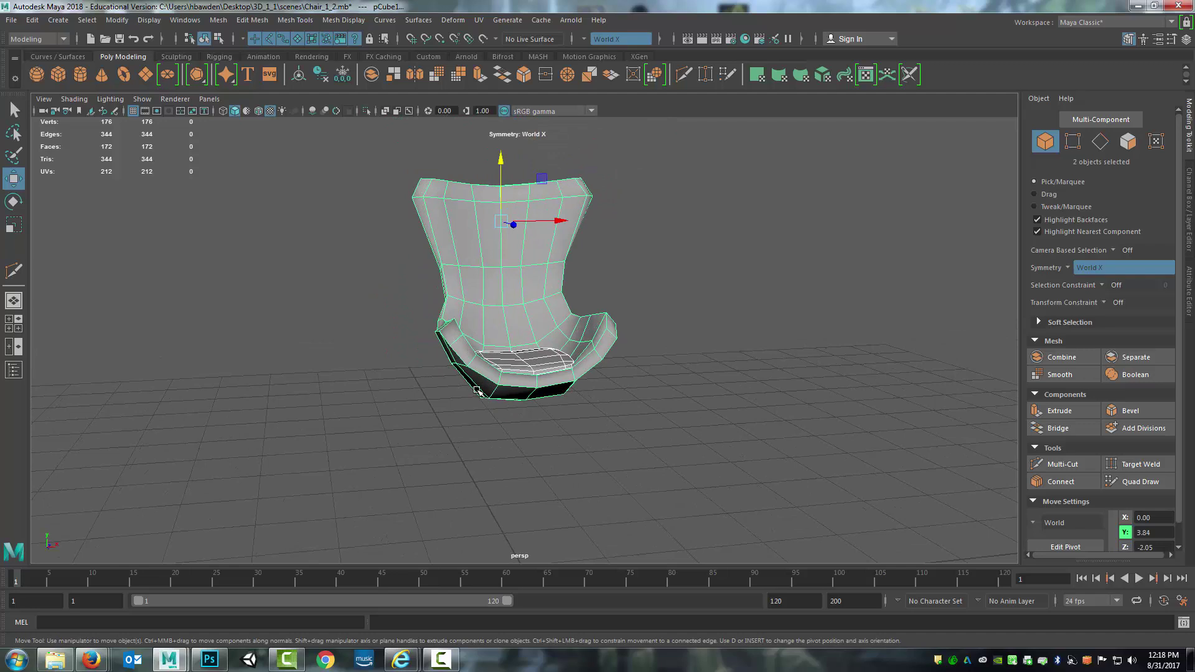
pyautogui.click(32, 21)
pyautogui.moveTo(98, 174)
pyautogui.click(237, 183)
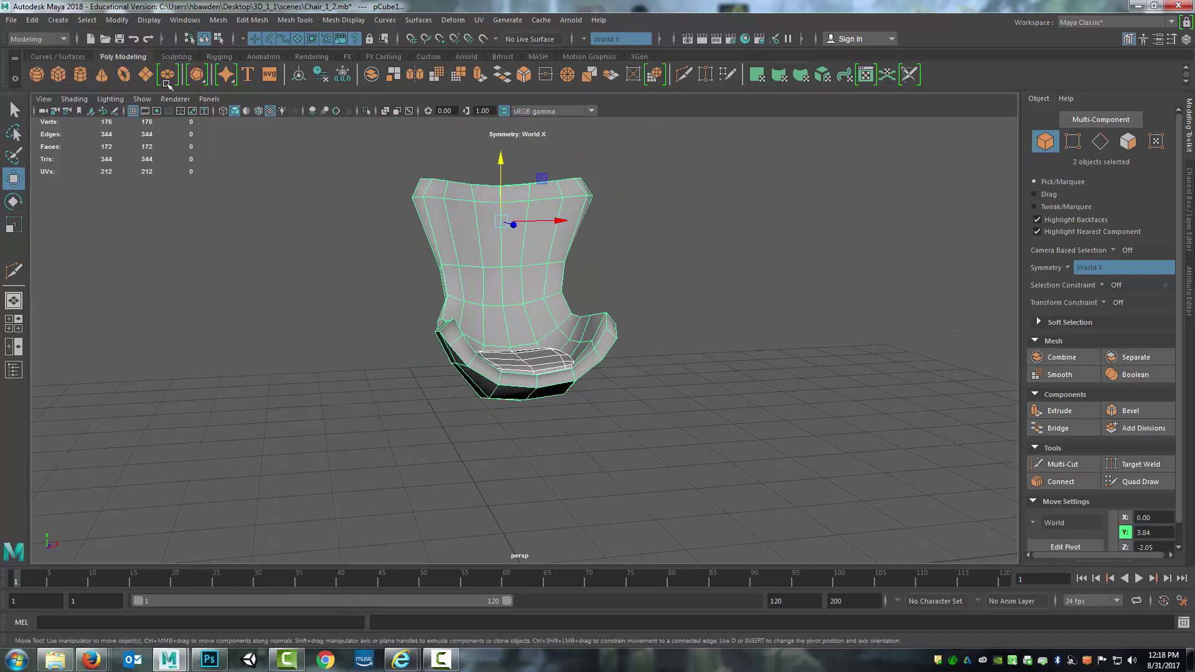
pyautogui.click(117, 20)
pyautogui.click(159, 79)
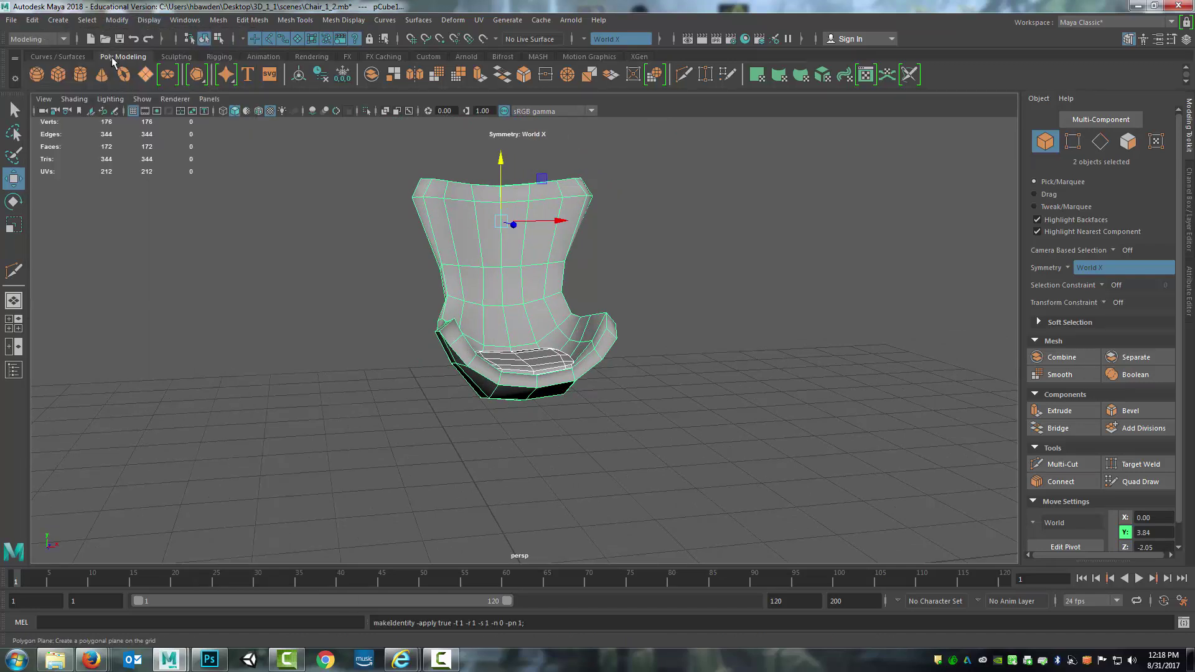
# Save the scene under the new name Chair_1_3.mb in the scenes folder
pyautogui.click(12, 21)
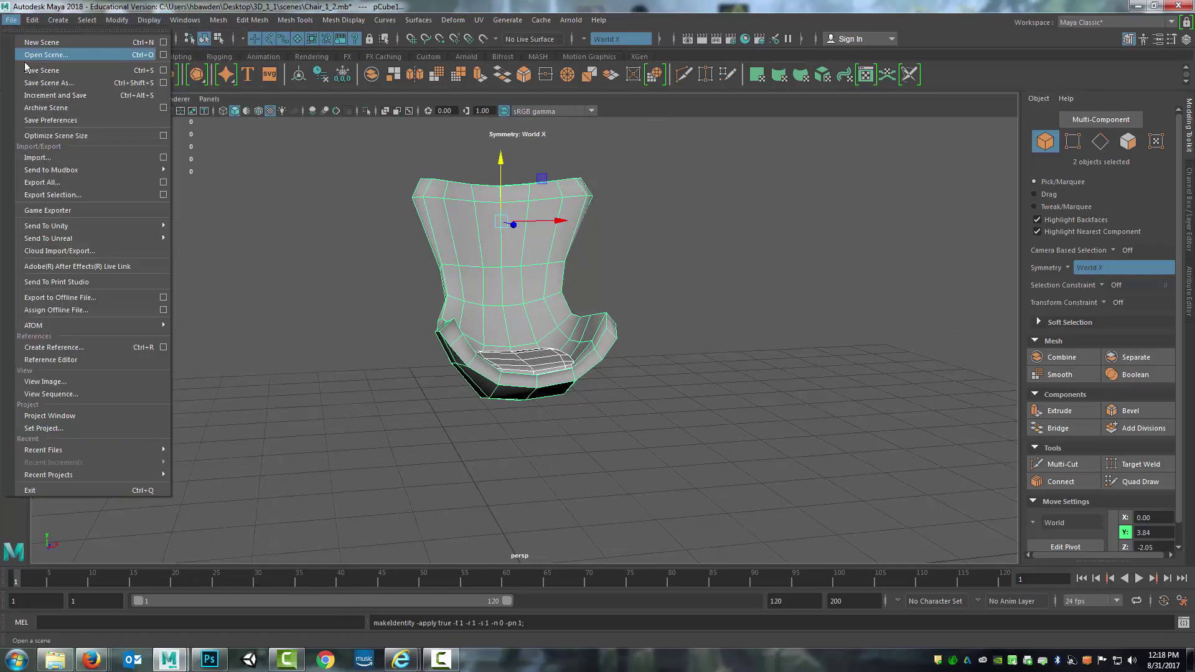
pyautogui.click(47, 84)
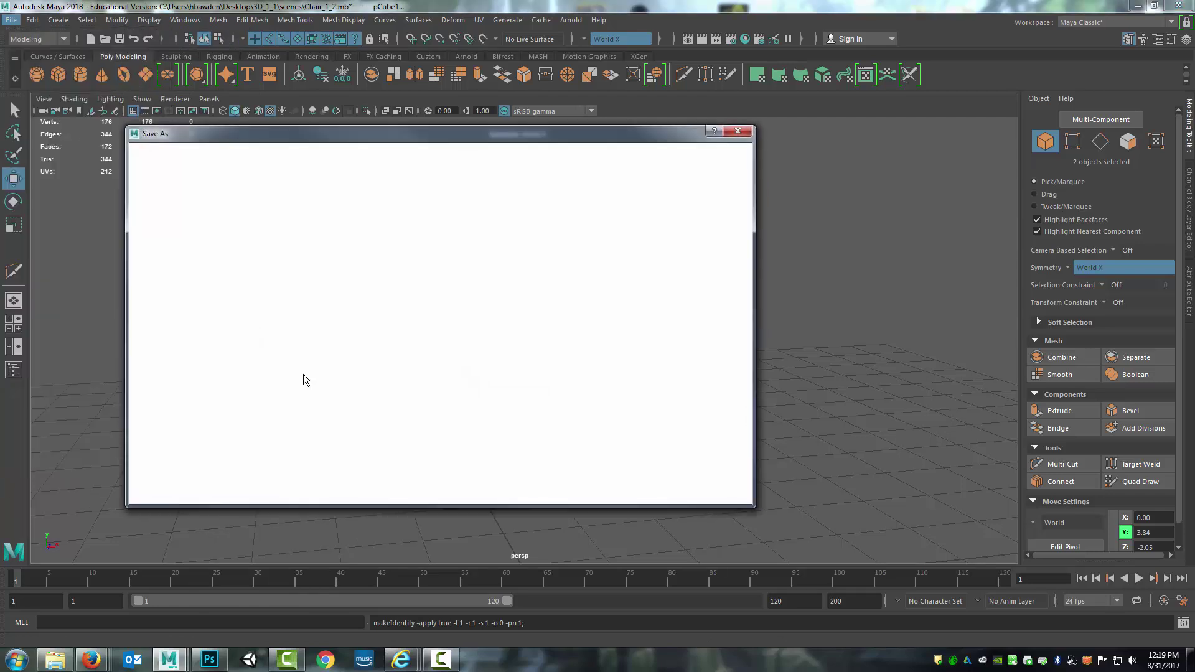
pyautogui.click(214, 472)
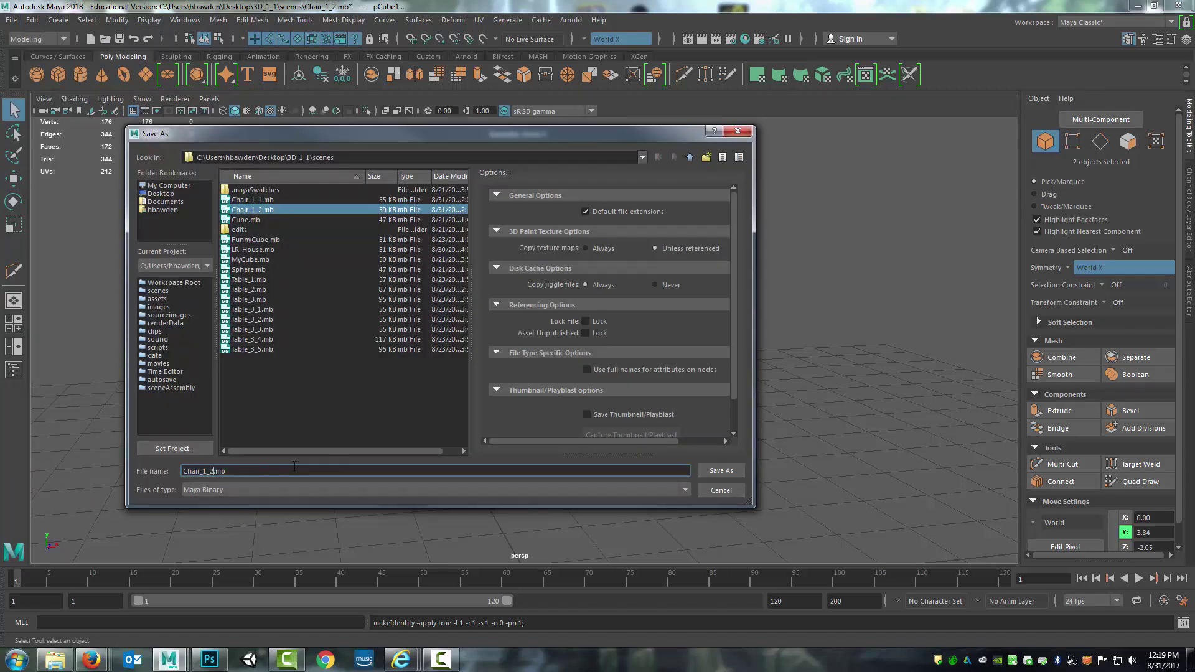
pyautogui.press('BackSpace')
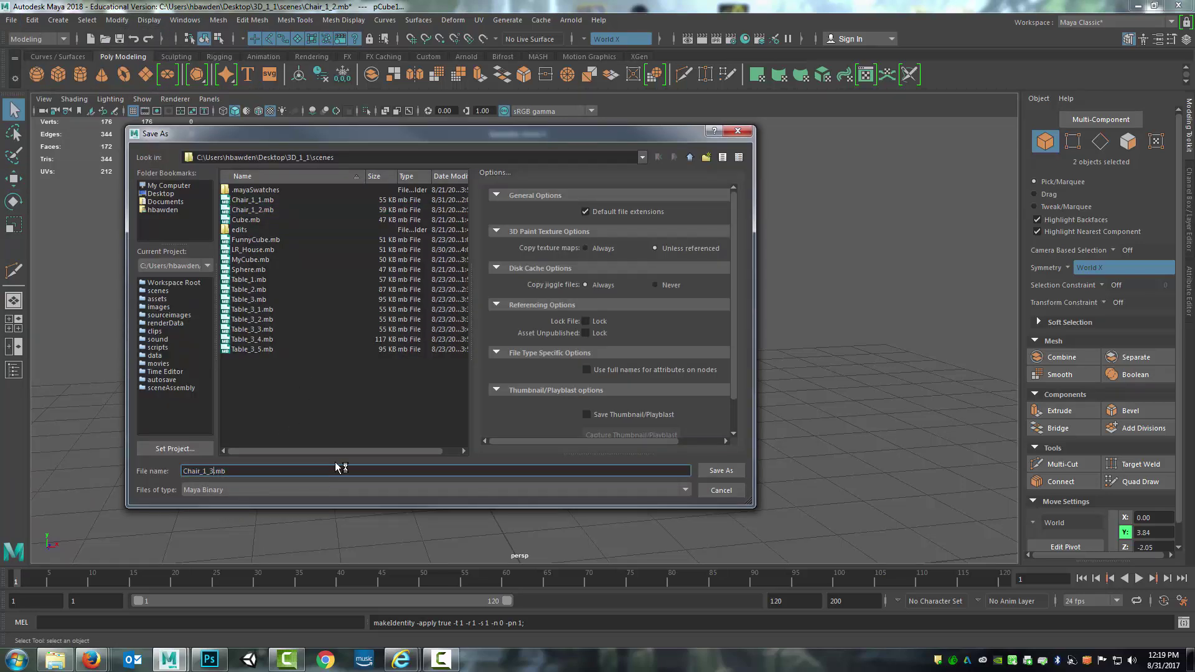
pyautogui.click(709, 471)
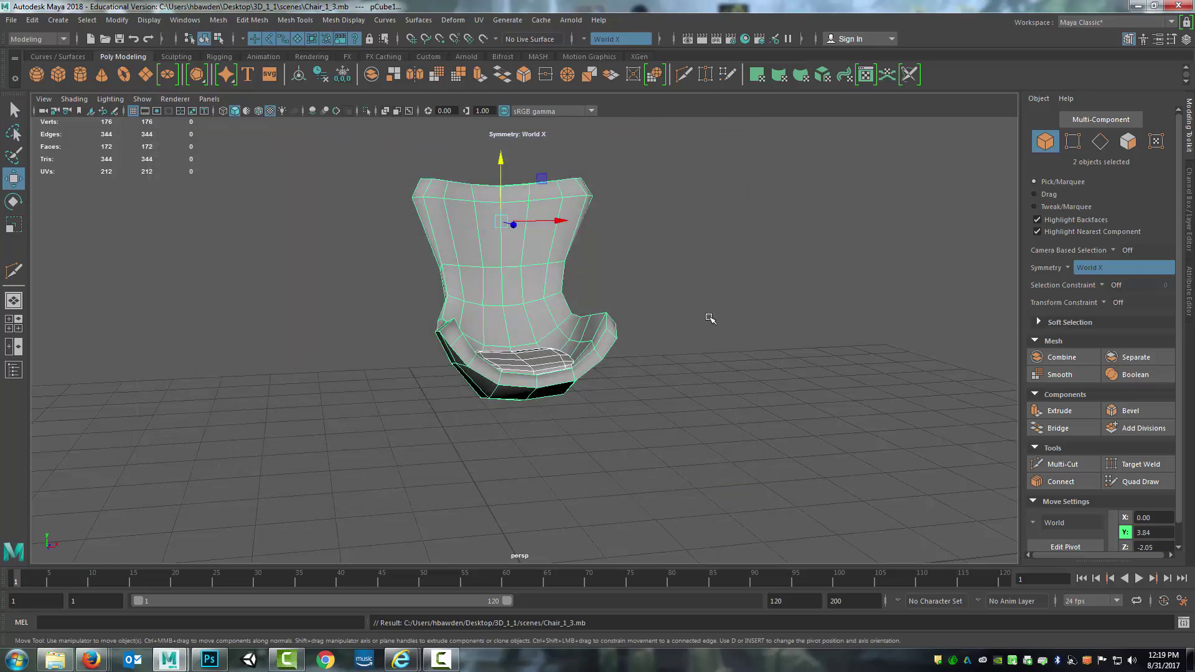
pyautogui.keyDown('alt'); pyautogui.moveTo(710, 318); pyautogui.dragTo(585, 401); pyautogui.keyUp('alt')
pyautogui.keyDown('alt'); pyautogui.moveTo(652, 352); pyautogui.dragTo(603, 405); pyautogui.keyUp('alt')
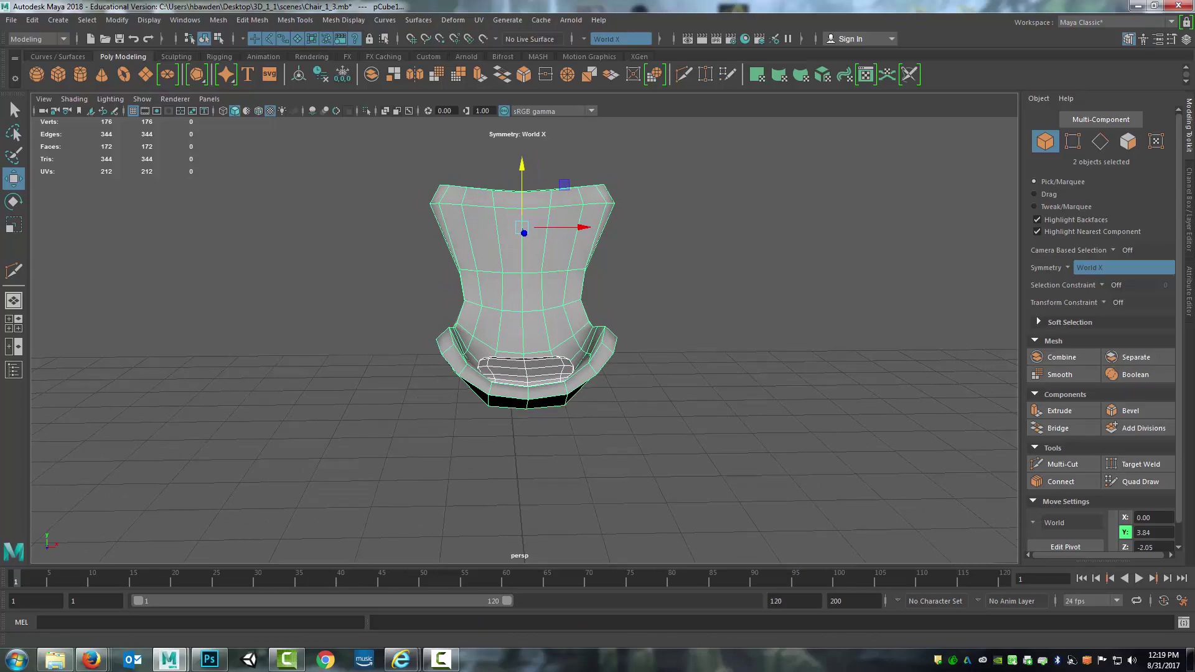